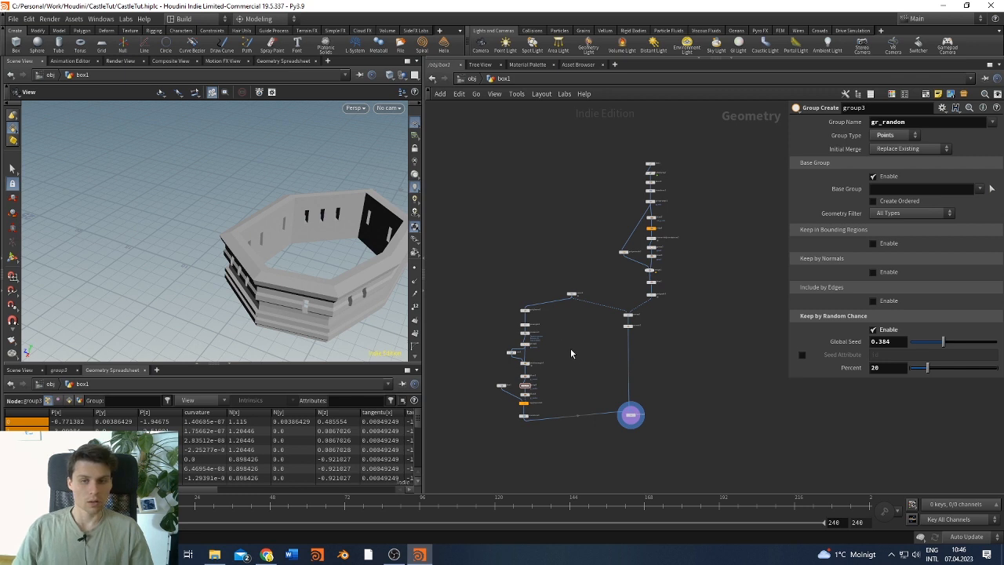
Examine the octagonal castle wall from several angles, including its profile ledges and window openings
left_click_drag(329, 260, 253, 220)
left_click_drag(301, 188, 208, 210)
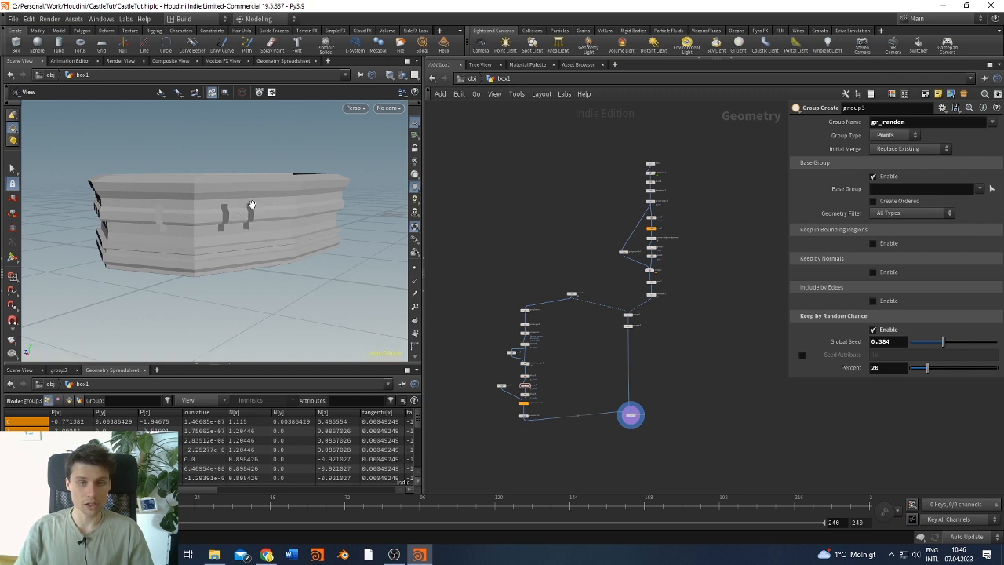
left_click_drag(210, 209, 171, 222)
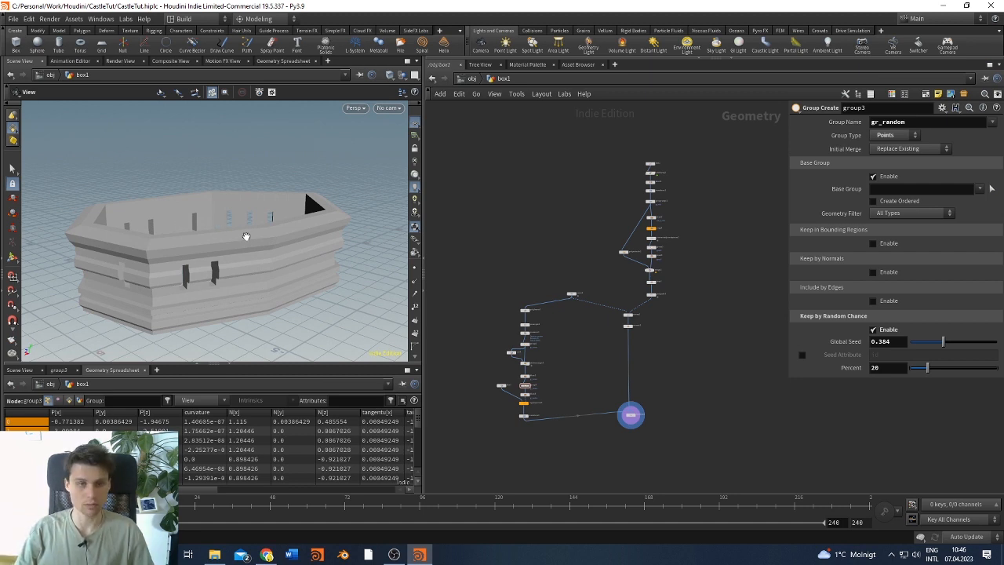
left_click_drag(265, 243, 214, 252)
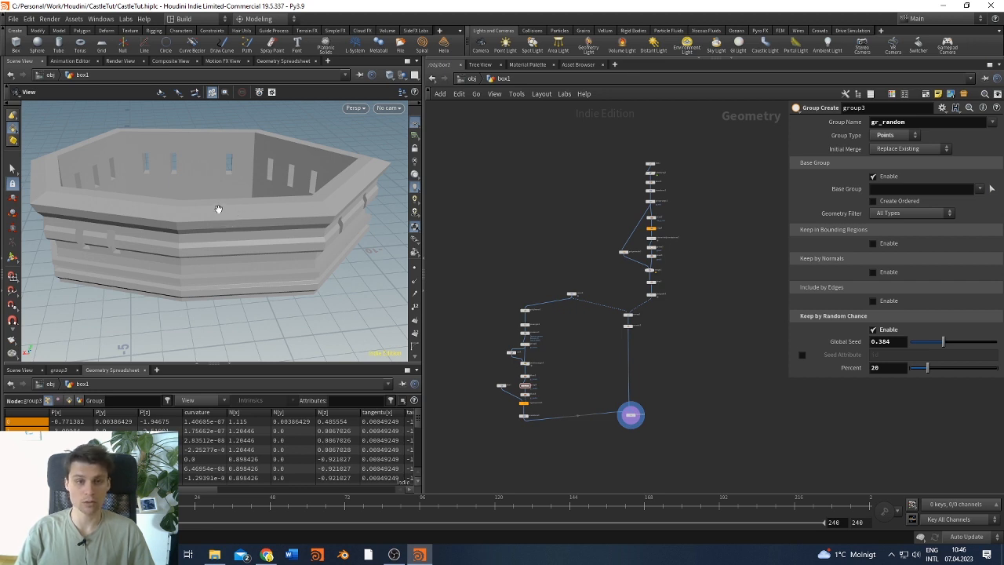
left_click_drag(238, 213, 276, 237)
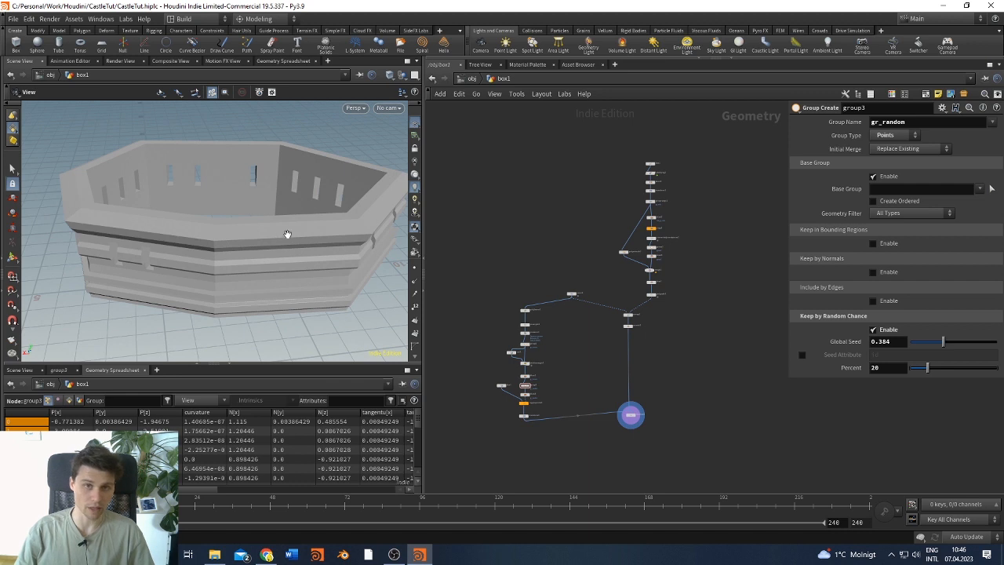
left_click_drag(307, 201, 259, 230)
Open PureRef and dismiss its update notice
key("super")
type("pure")
key("Return")
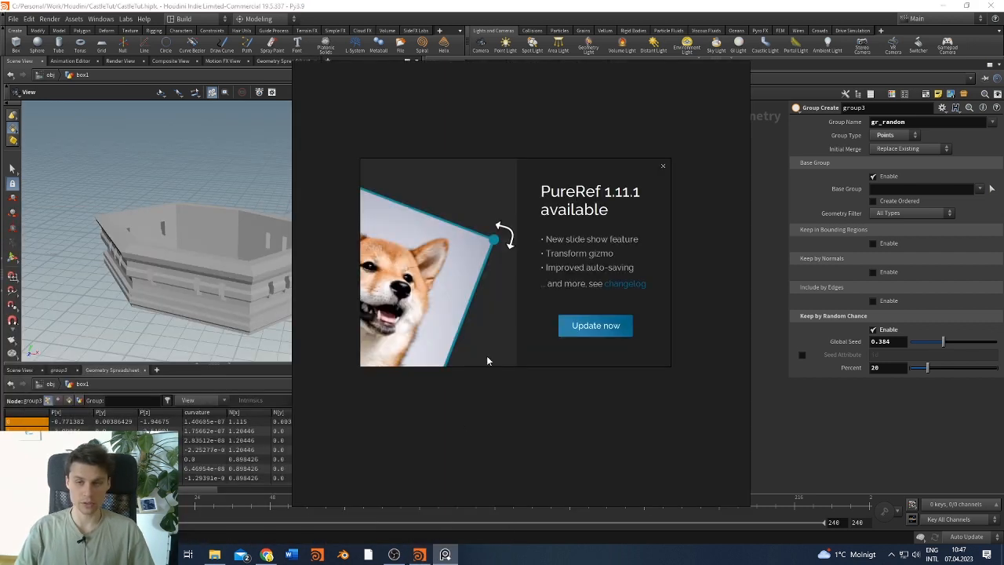
left_click(664, 168)
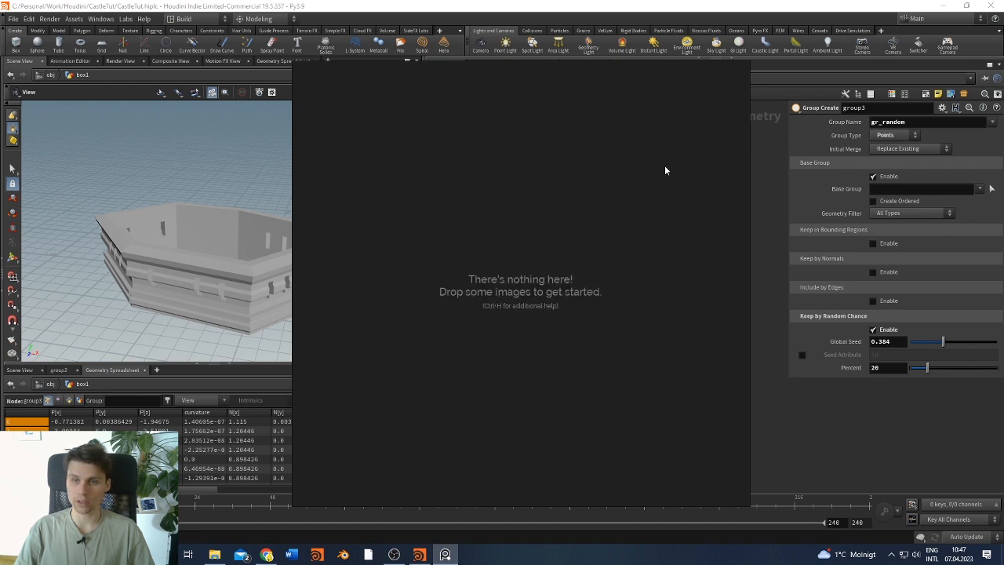
Load the recent PureRef scene containing the castle reference photos
right_click(552, 289)
mouse_move(602, 469)
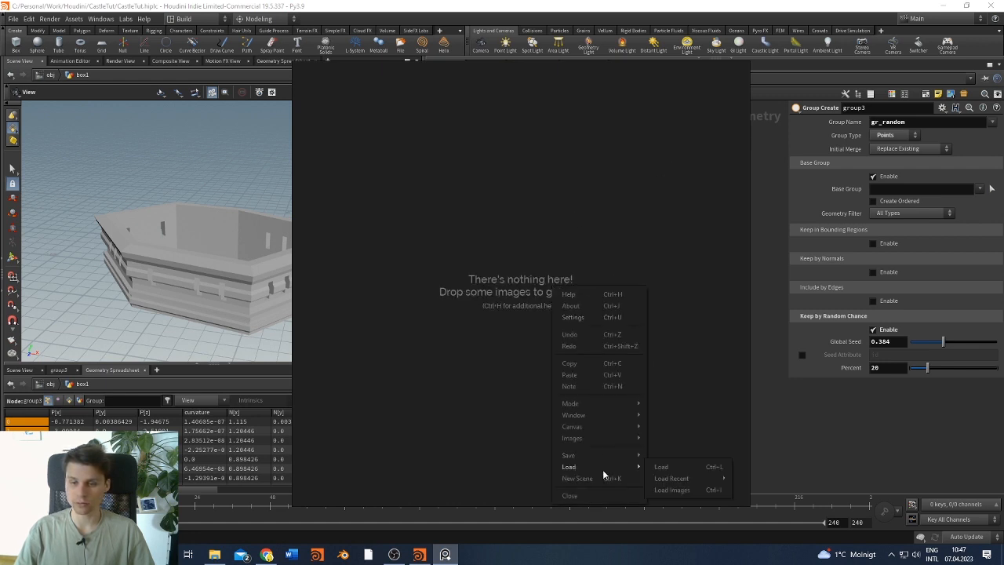
mouse_move(701, 479)
left_click(800, 481)
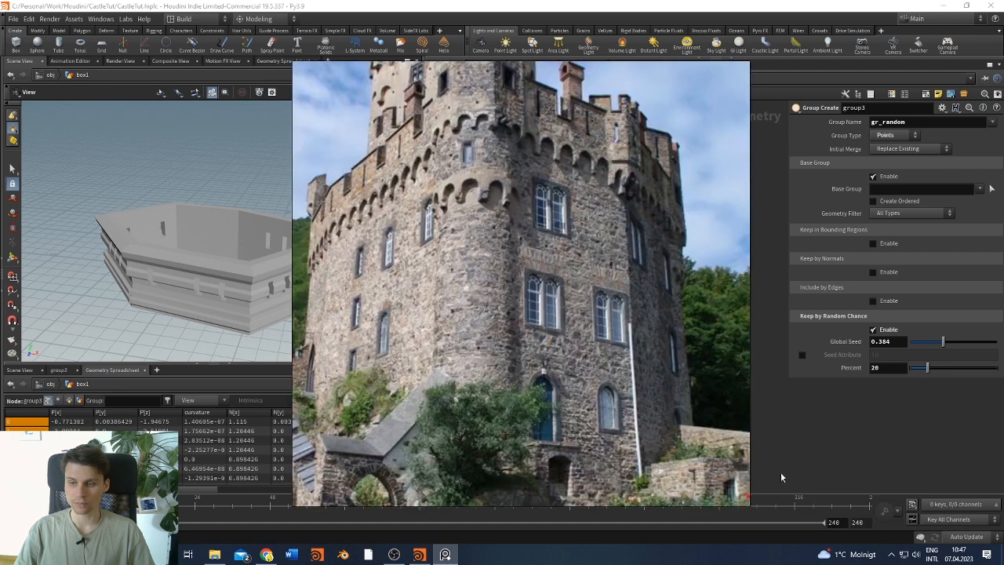
Examine the overall shape of the stone castle in the reference photo, from the flag tower to the base walls
scroll(459, 366, "down", 3)
scroll(469, 295, "up", 1)
middle_click_drag(469, 281, 500, 328)
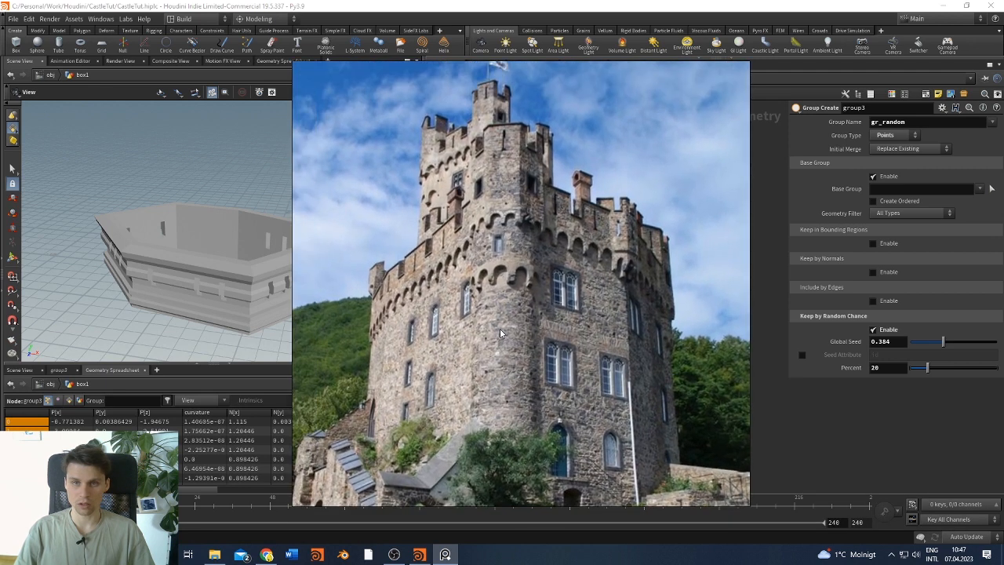
scroll(546, 332, "down", 2)
scroll(525, 314, "up", 1)
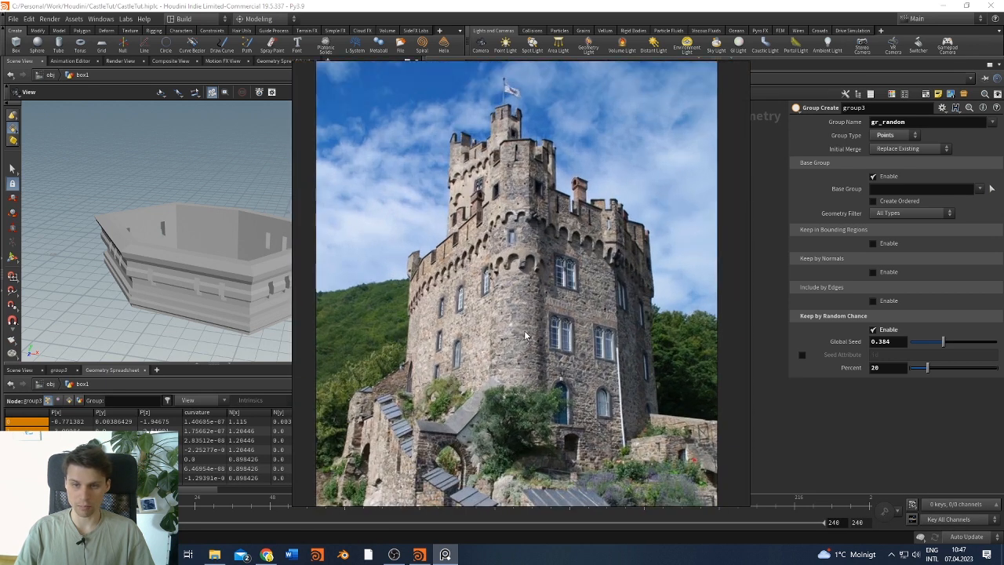
middle_click_drag(478, 346, 476, 307)
middle_click_drag(539, 323, 537, 199)
middle_click_drag(439, 364, 476, 355)
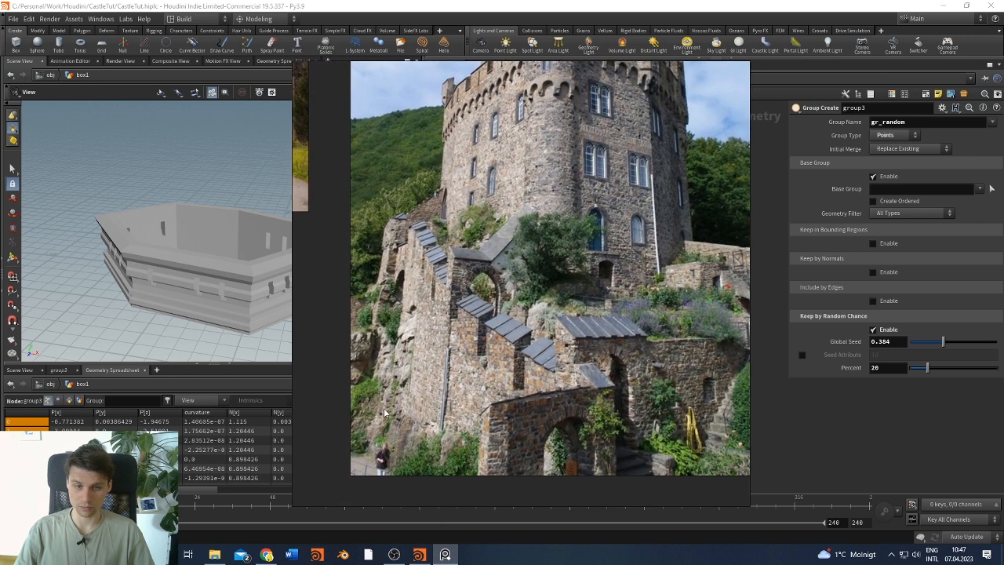
middle_click_drag(459, 390, 454, 335)
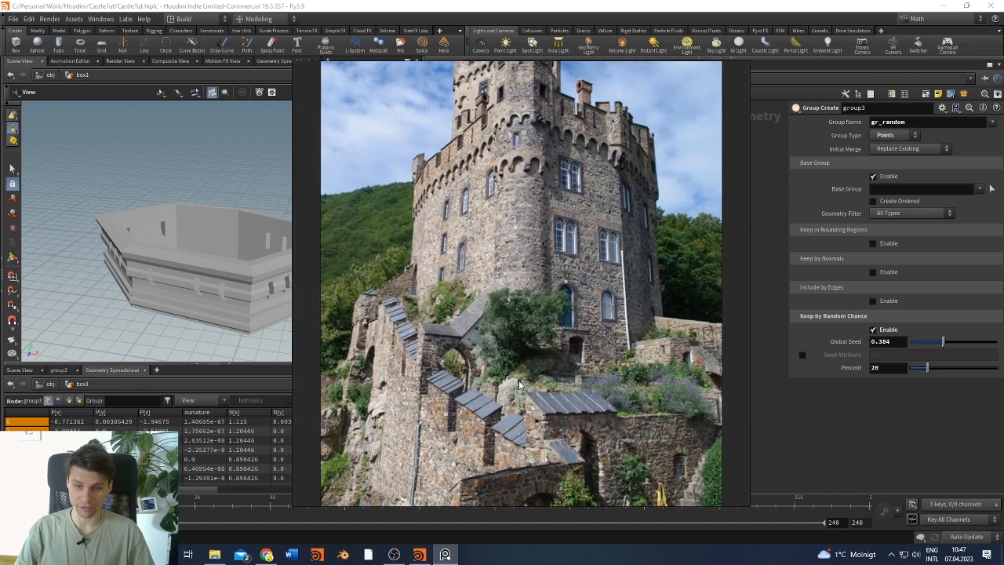
middle_click_drag(536, 341, 535, 391)
middle_click_drag(555, 312, 558, 354)
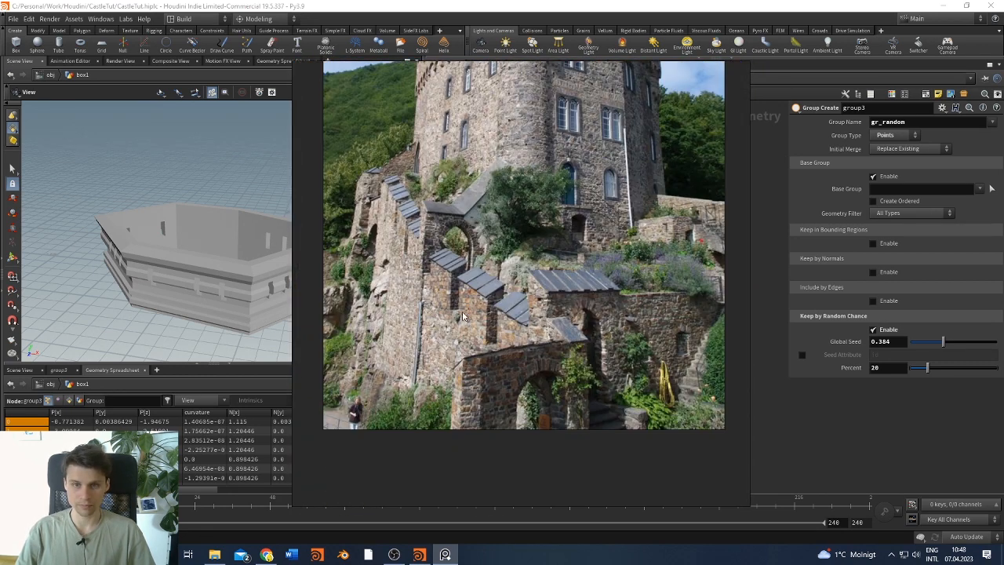
Inspect the stepped, slate-covered lower walls and the arched gateway in the castle reference photo
scroll(462, 317, "up", 2)
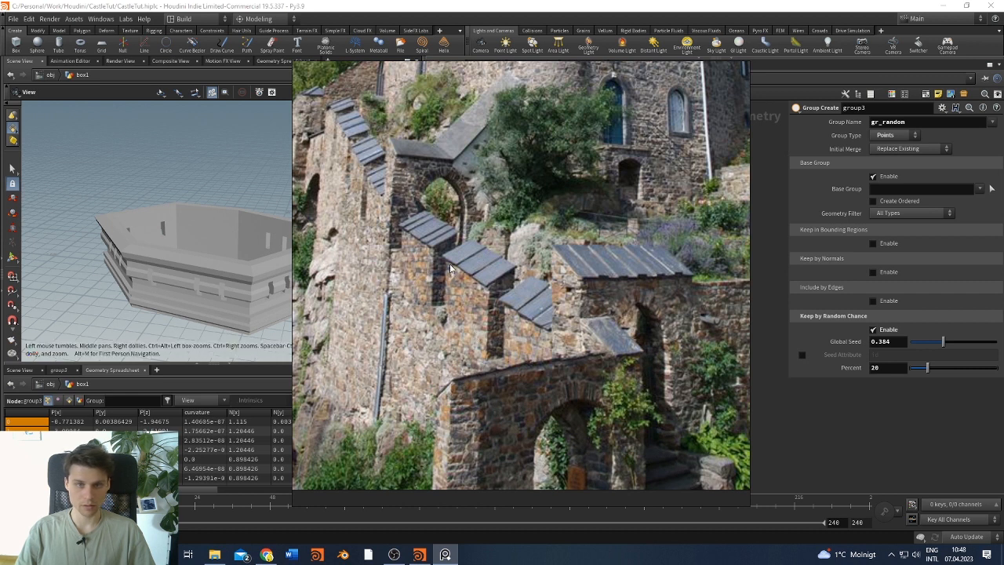
scroll(503, 273, "down", 2)
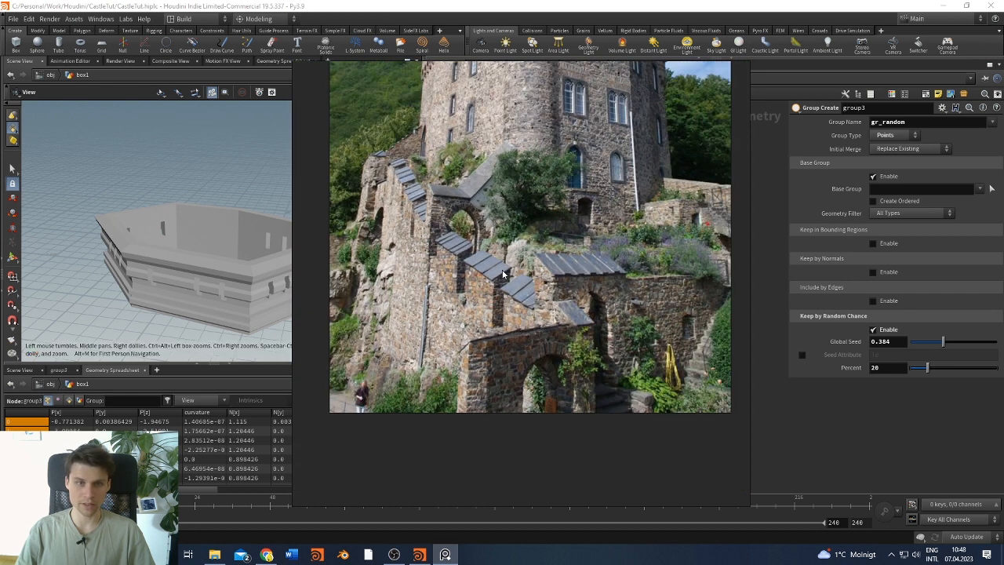
middle_click_drag(512, 265, 509, 415)
middle_click_drag(554, 232, 533, 130)
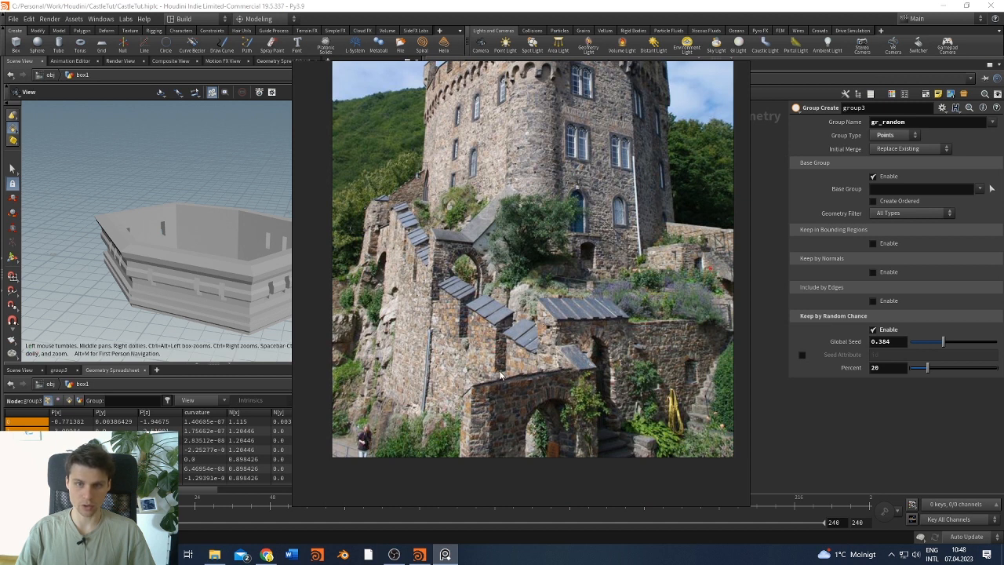
scroll(423, 228, "down", 2)
scroll(495, 311, "up", 2)
middle_click_drag(495, 311, 492, 247)
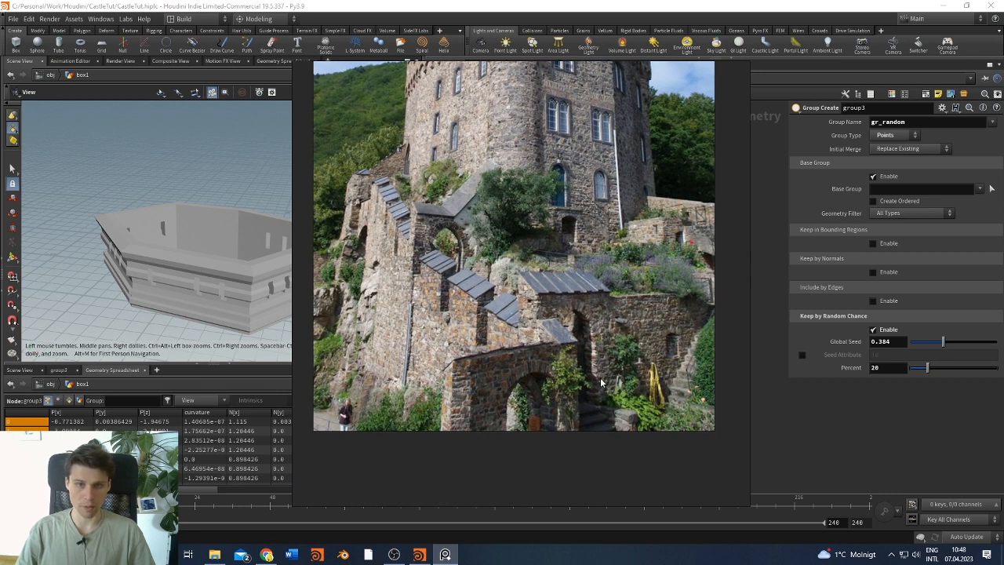
Examine the tower's battlements, arched cornice and windows in the reference photo, and return to Houdini
middle_click_drag(537, 145, 552, 370)
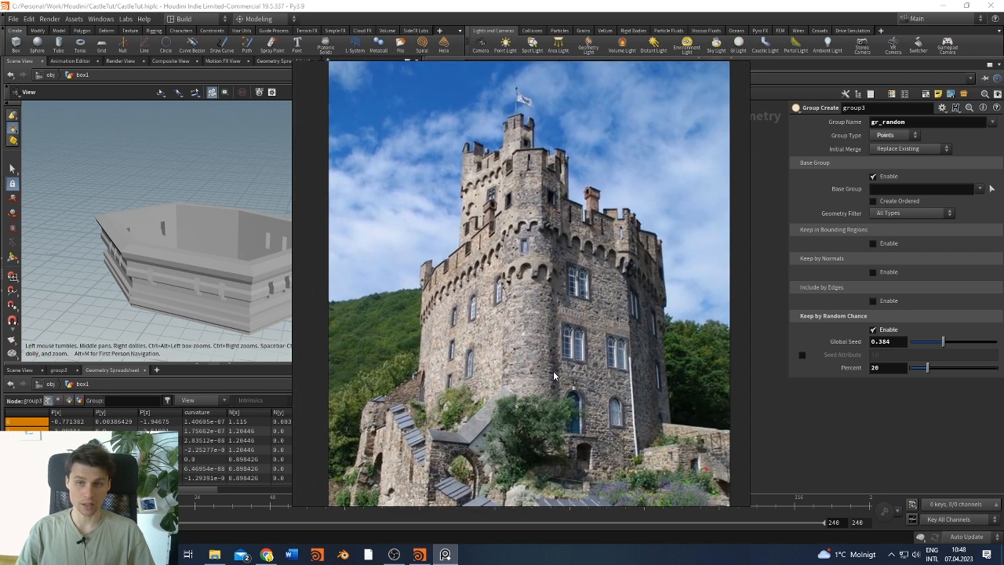
scroll(621, 264, "up", 3)
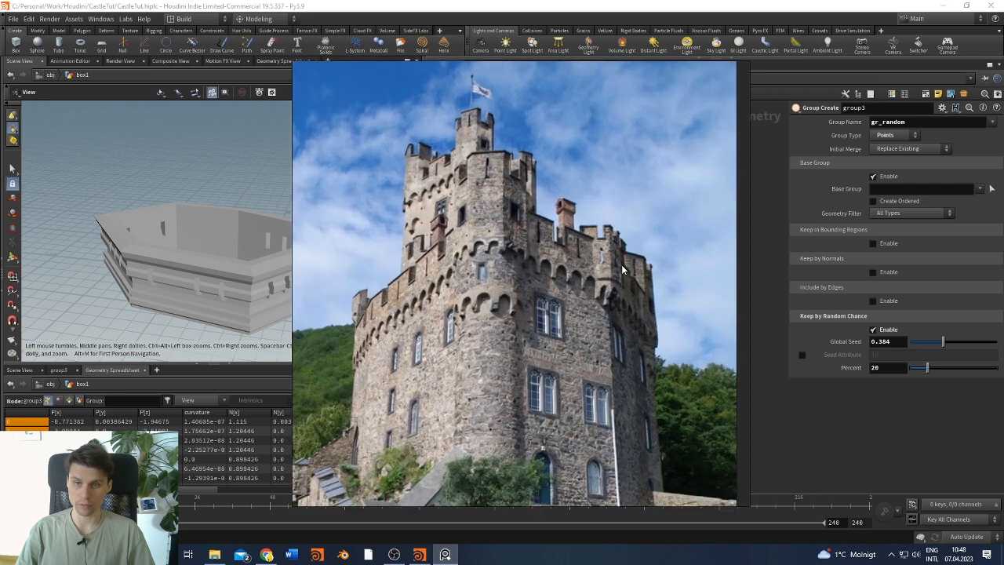
scroll(617, 298, "down", 3)
scroll(576, 227, "up", 2)
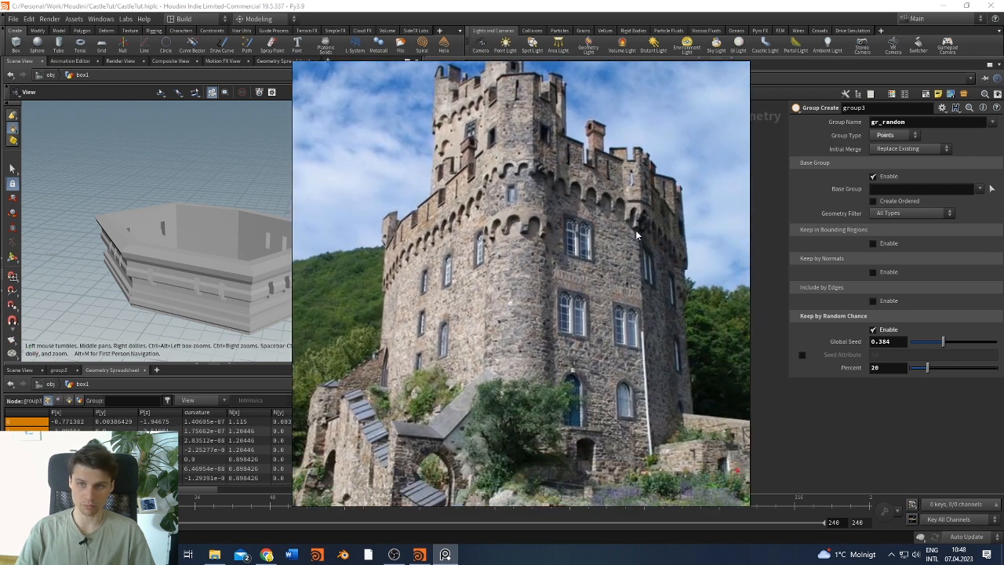
middle_click_drag(635, 231, 639, 254)
middle_click_drag(632, 199, 630, 228)
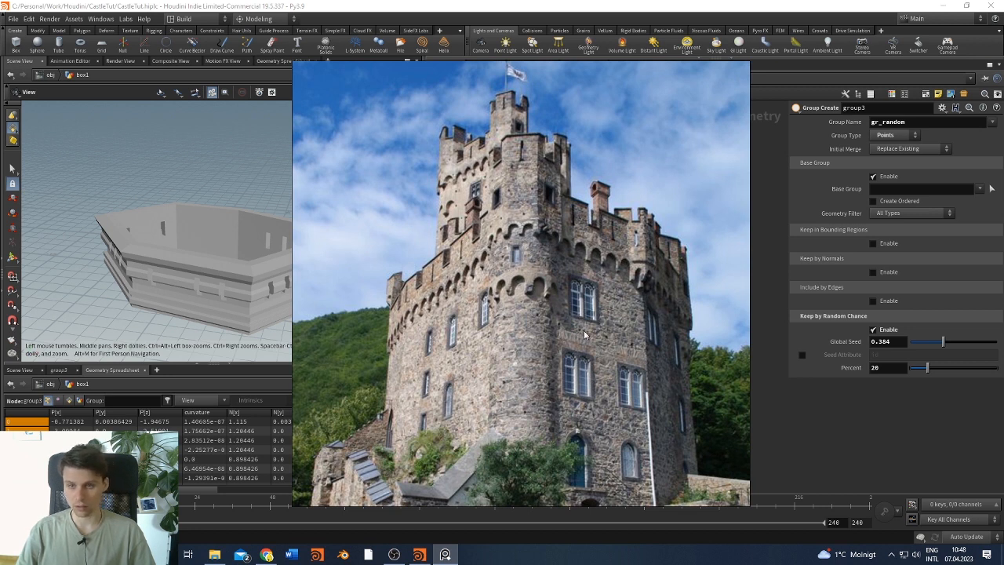
middle_click_drag(570, 309, 582, 313)
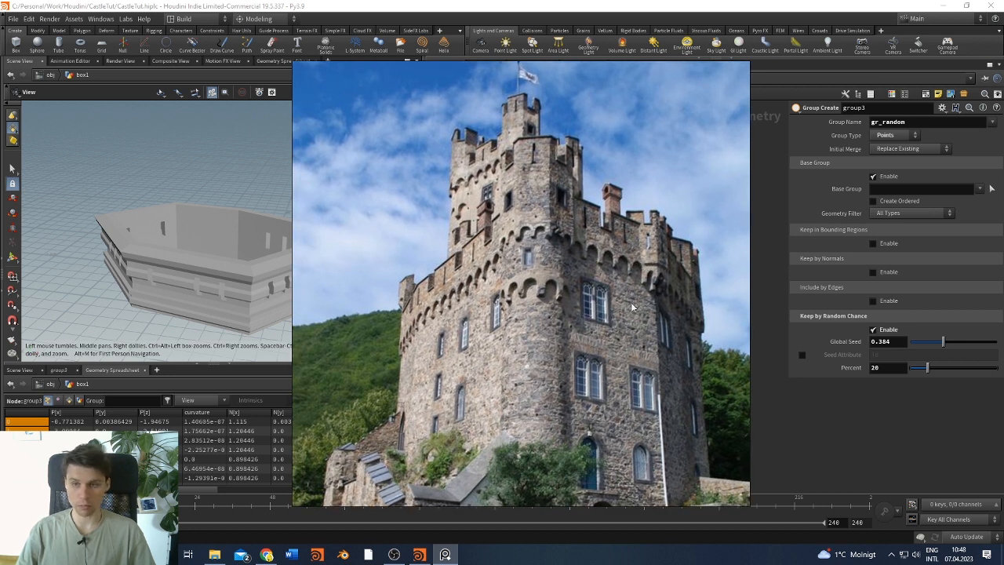
mouse_move(607, 277)
middle_mouse_down()
mouse_move(599, 309)
mouse_move(594, 264)
middle_mouse_up()
middle_click_drag(527, 363, 525, 336)
middle_click_drag(572, 249, 594, 192)
middle_click_drag(644, 279, 666, 211)
right_click_drag(667, 211, 587, 214)
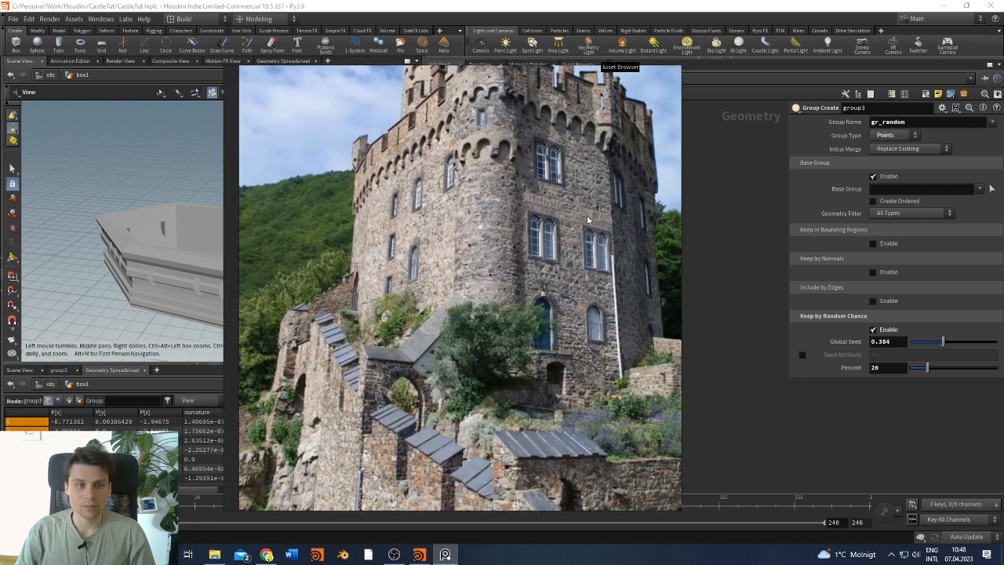
left_click(446, 555)
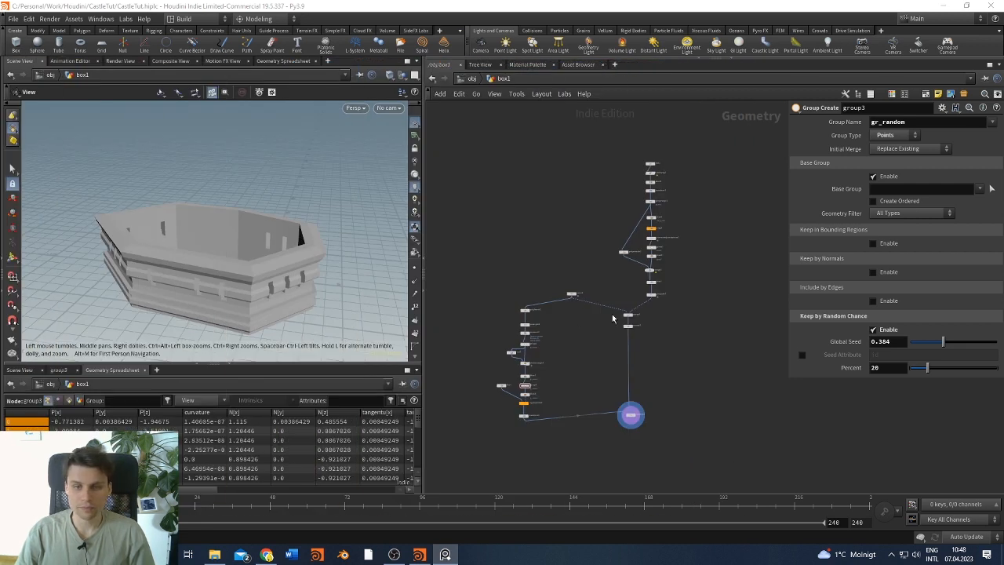
Move the boolean1 node slightly lower in the network and inspect the wall's window cutouts
left_click_drag(279, 301, 276, 264)
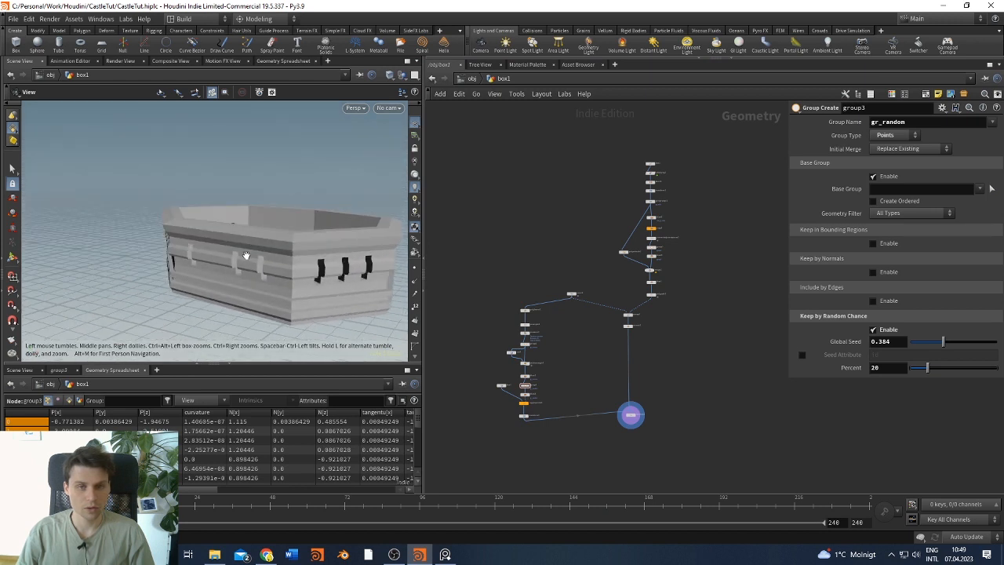
scroll(627, 407, "up", 5)
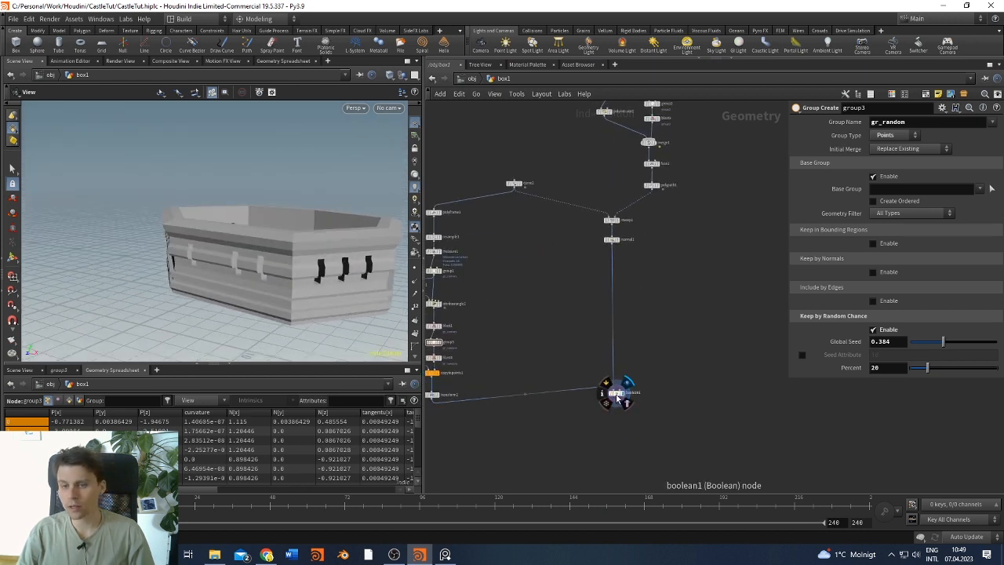
left_click_drag(617, 399, 617, 411)
left_click_drag(350, 267, 242, 216)
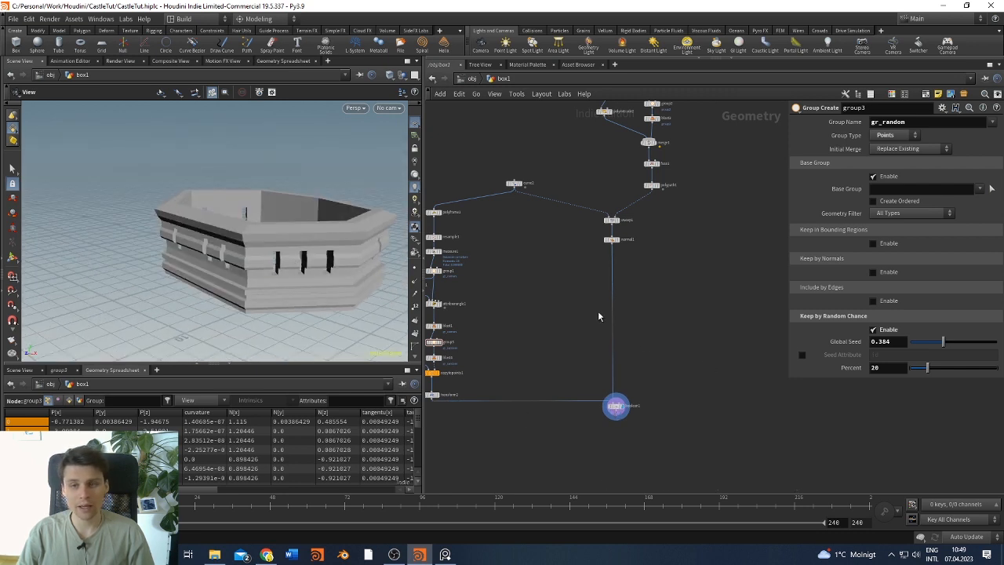
Select the attribvop2 node that shapes the wall profile and expand its ramp graph
middle_click_drag(665, 271, 665, 421)
left_click_drag(329, 235, 280, 224)
left_click(649, 128)
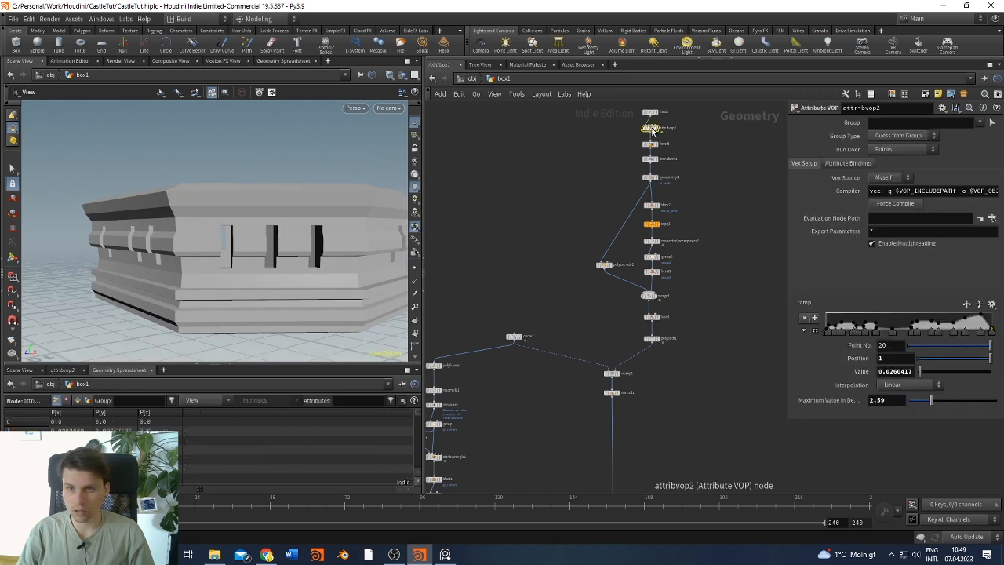
left_click(813, 330)
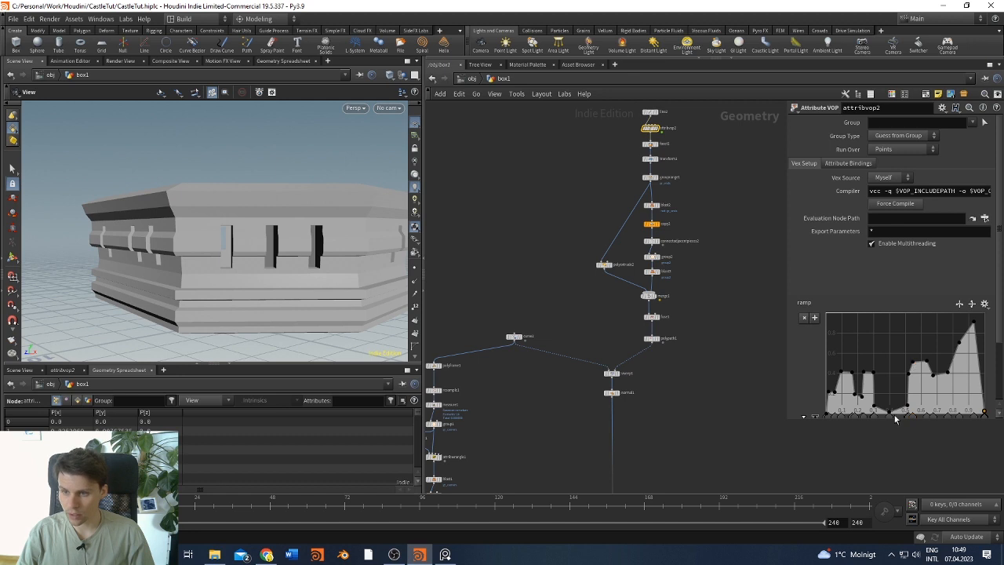
right_click(863, 374)
key("Escape")
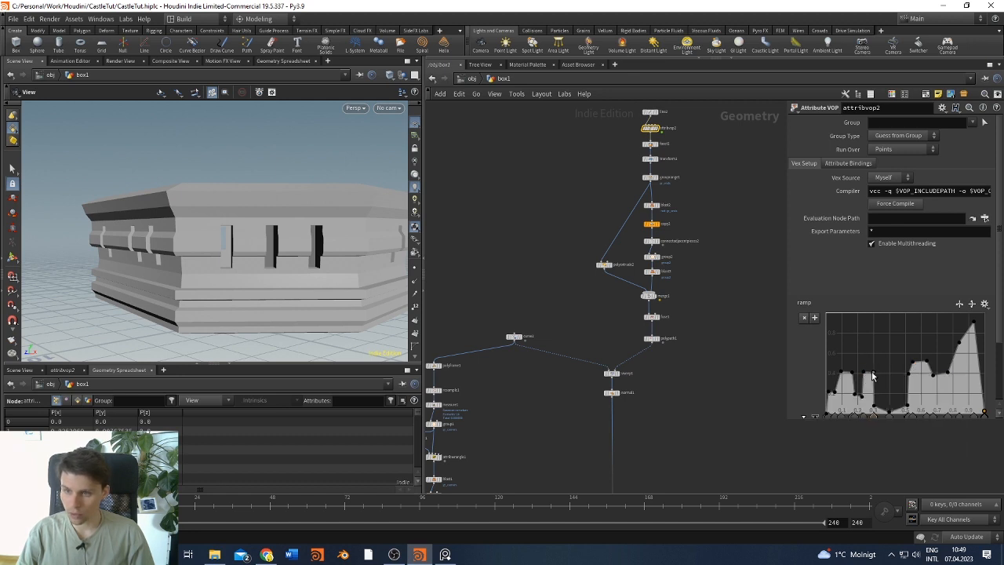
left_click(873, 373)
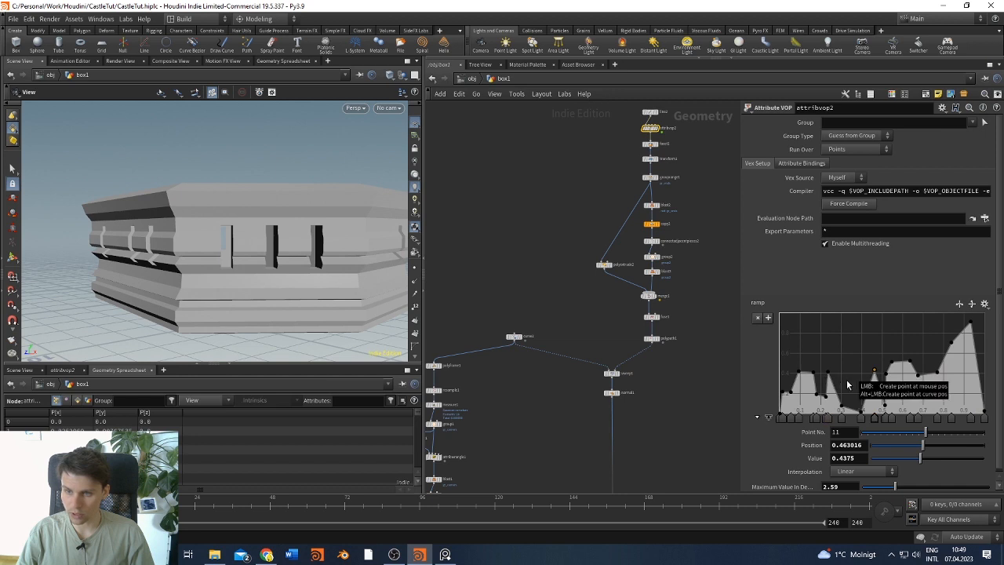
key("ctrl+z")
Simplify the middle of the wall profile ramp by removing its peak points and moving point 7 to position 0.335036 and value 0.192708
left_click(840, 372)
left_click_drag(841, 374, 850, 237)
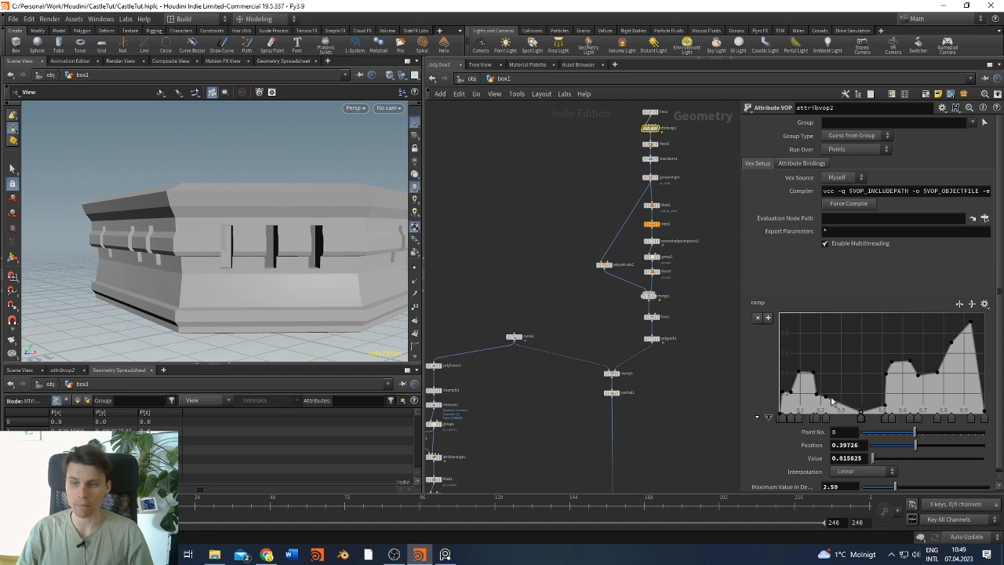
left_click_drag(827, 400, 815, 300)
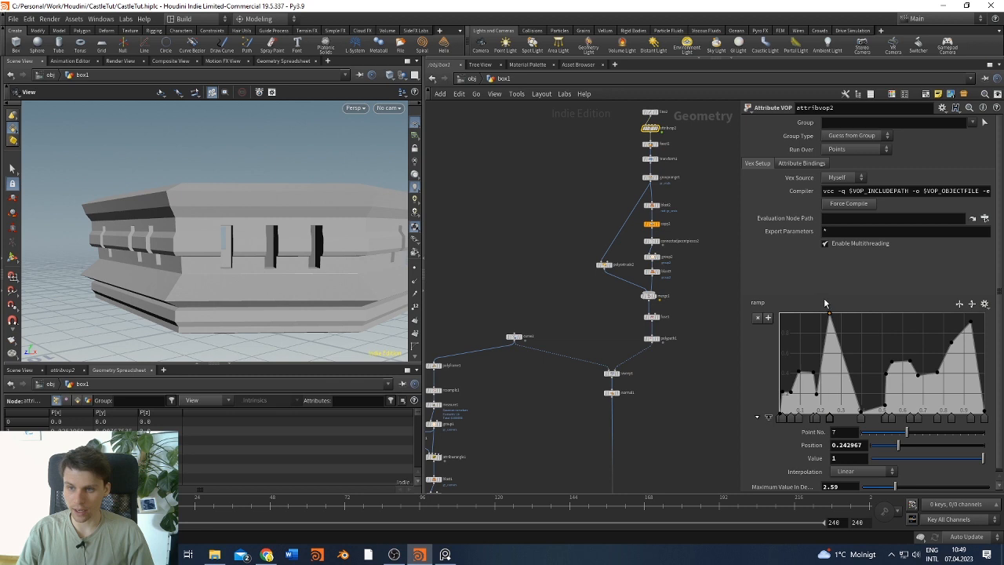
left_click_drag(830, 316, 849, 387)
left_click_drag(259, 265, 303, 270, "alt")
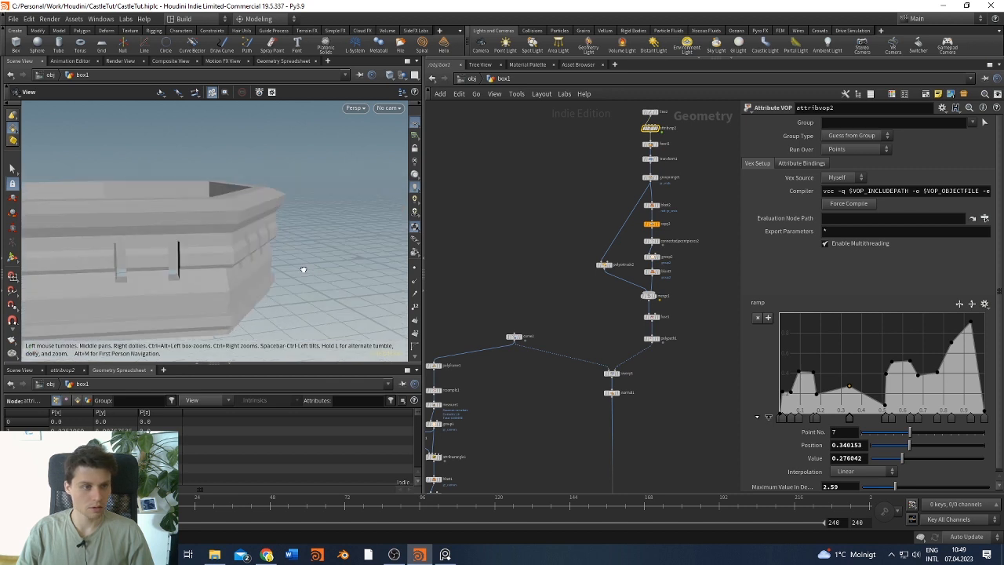
left_click_drag(849, 386, 848, 392)
left_click_drag(307, 308, 286, 309, "alt")
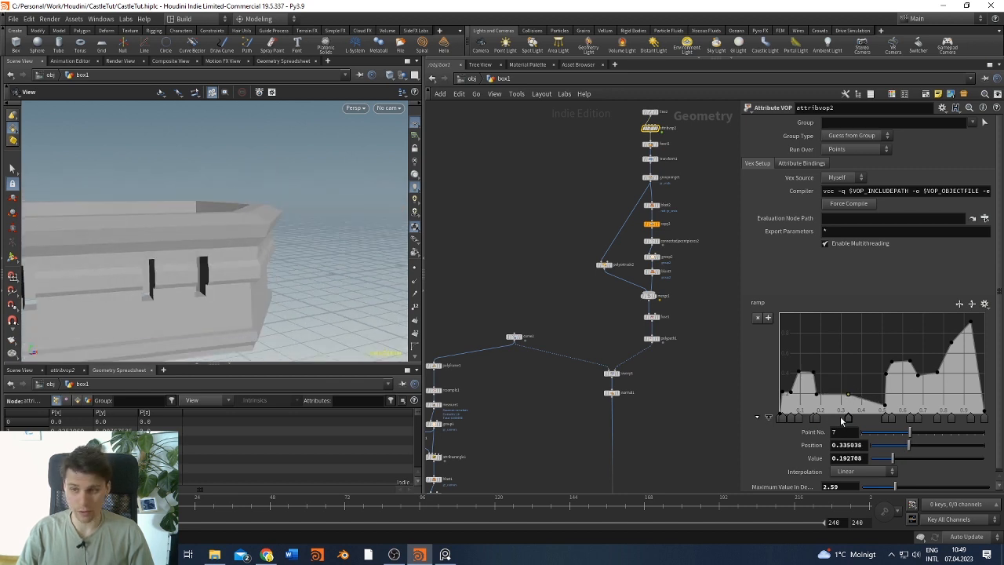
Move ramp point 4 to position 0.0741688 and value 0.411458, checking the effect on the wall's base moulding
left_click_drag(798, 372, 794, 379)
left_click_drag(296, 236, 321, 177)
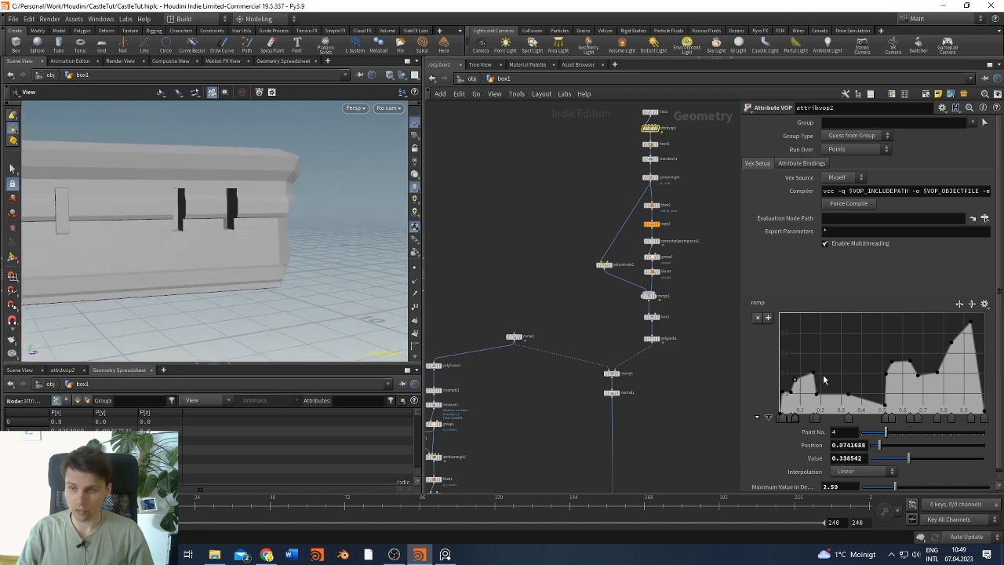
left_click_drag(792, 384, 796, 377)
left_click_drag(243, 146, 260, 188)
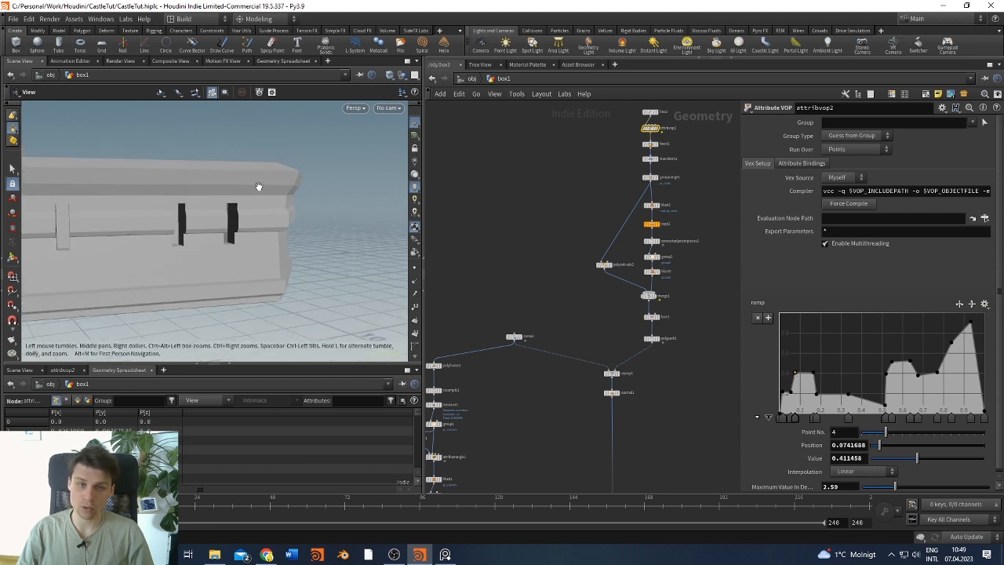
left_click_drag(312, 216, 317, 207)
Flatten the middle of the profile ramp by removing point 7 and raising the next low point, and lower the ramp's highest peak
left_click_drag(848, 416, 849, 244)
left_click_drag(886, 416, 890, 394)
left_click_drag(239, 196, 404, 220)
left_click_drag(971, 324, 986, 350)
left_click_drag(290, 236, 185, 271)
Lower the leading edge of the ramp's upper ledge, placing point 9 at position 0.539642 and value 0.458333
left_click_drag(891, 362, 890, 368)
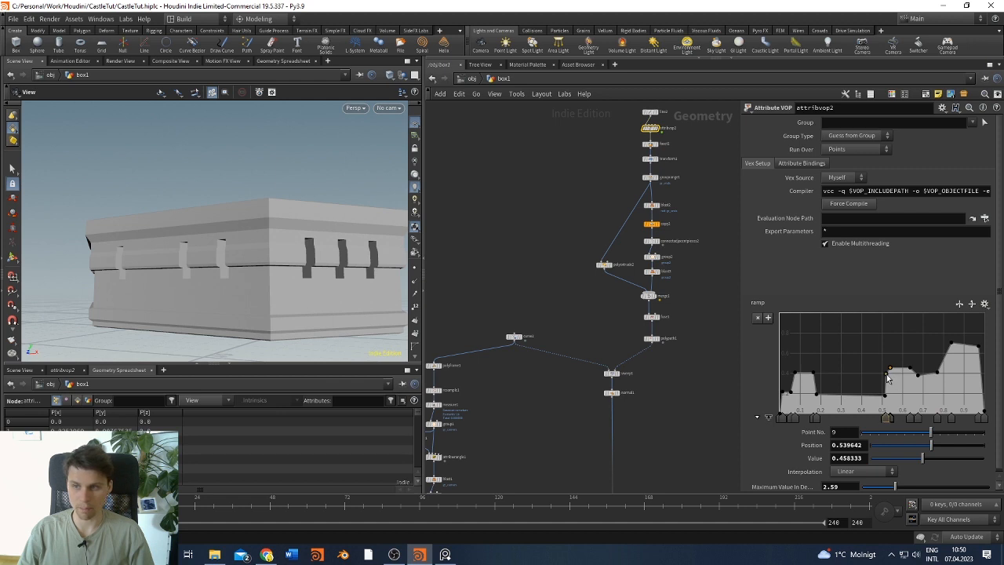
left_click_drag(885, 385, 892, 371)
left_click(895, 370)
mouse_move(232, 210)
left_mouse_down()
mouse_move(337, 222)
mouse_move(285, 212)
mouse_move(315, 214)
mouse_move(239, 223)
left_mouse_up()
Shift the upper ledge's ramp points together further along the profile, placing point 8 at position 0.557545 and value 0.411458
left_click(918, 375)
left_click(910, 368, "shift")
left_click(892, 369, "shift")
left_click(885, 393, "shift")
left_click_drag(887, 378, 894, 378)
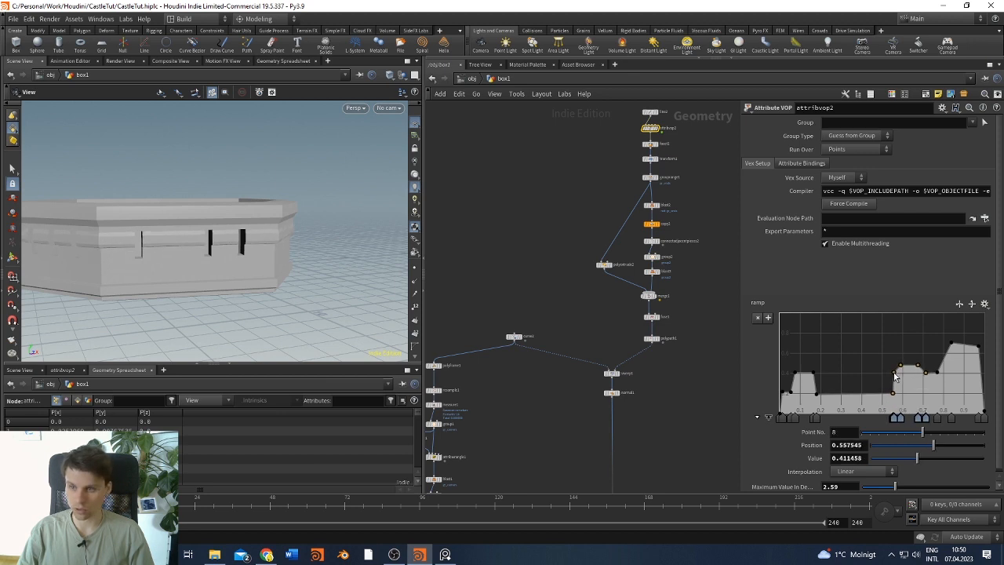
scroll(196, 223, "up", 2)
left_click_drag(196, 223, 343, 213)
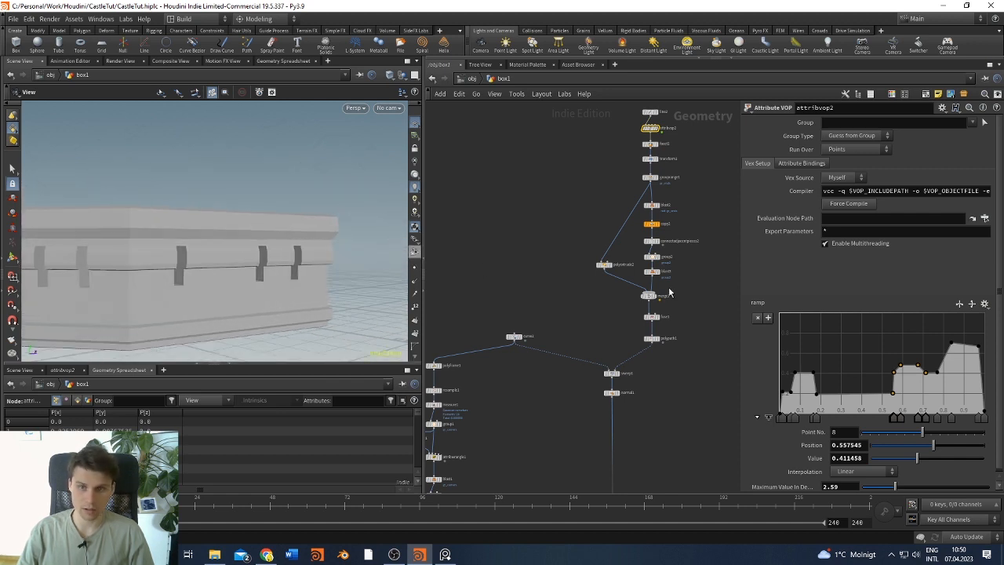
Undo the extra ramp point added past the ledge and move point 10 to position 0.690537 and value 0.484375
middle_click_drag(208, 207, 228, 181)
left_click(930, 349)
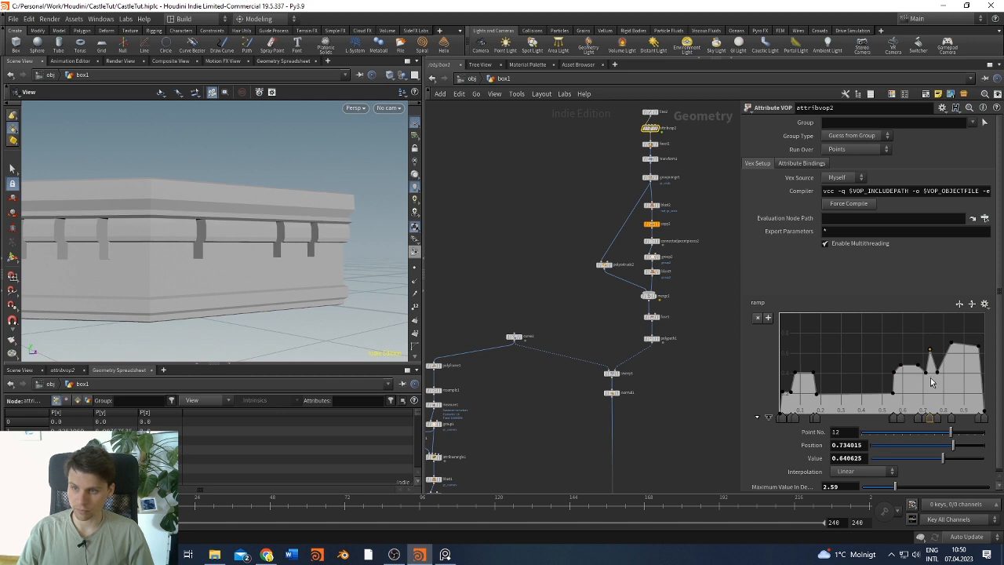
key("ctrl+z")
left_click_drag(917, 365, 921, 366)
Examine the reshaped wall from several angles and review the node network down to the boolean1 output
left_click_drag(134, 170, 240, 257)
scroll(548, 318, "down", 3)
middle_click_drag(547, 317, 558, 208)
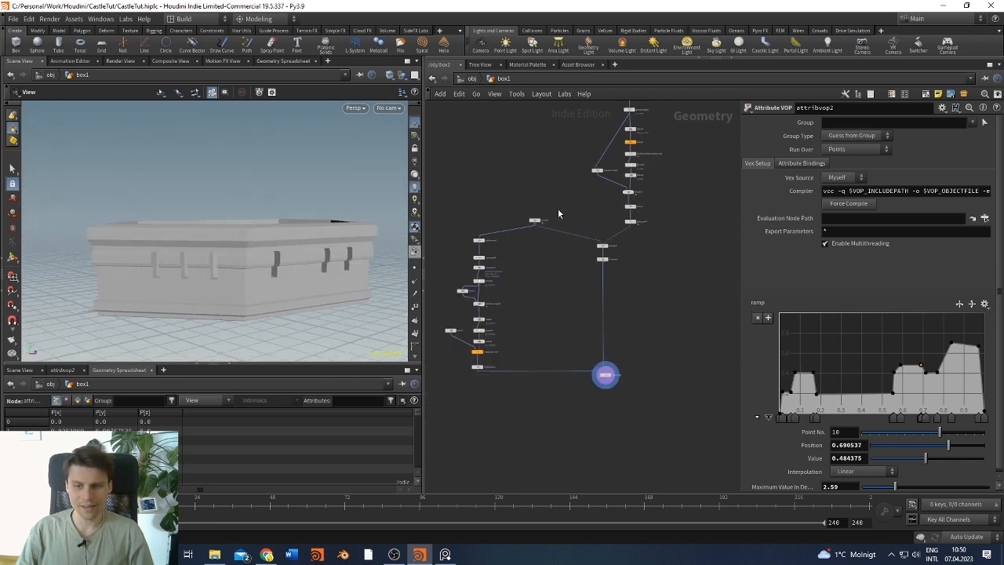
left_click_drag(238, 250, 210, 205)
middle_click_drag(623, 422, 657, 350)
scroll(575, 344, "up", 3)
scroll(647, 388, "down", 2)
middle_click_drag(648, 388, 643, 387)
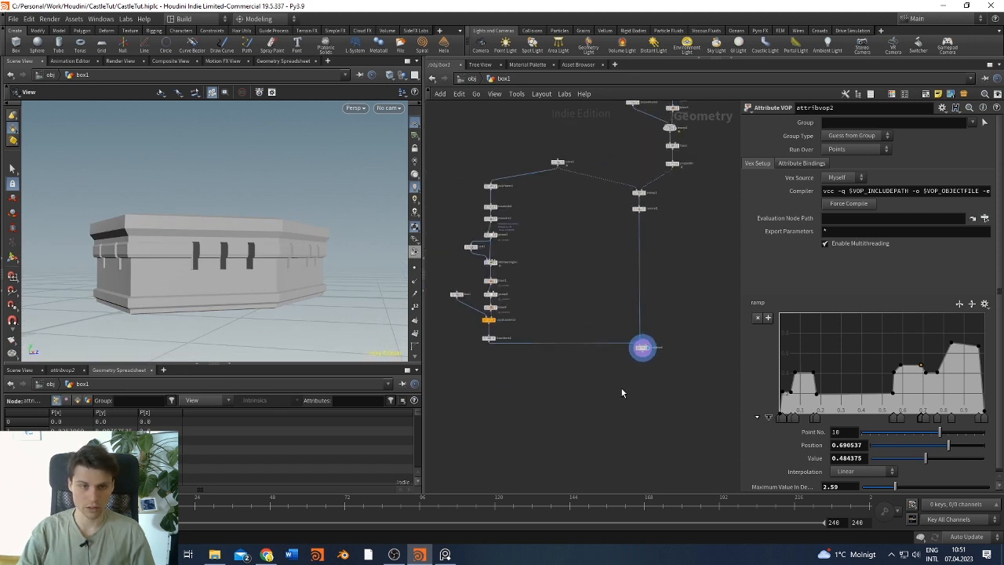
Add a Divide node below boolean1 and make it the displayed node
key("Tab")
key("Escape")
key("Tab")
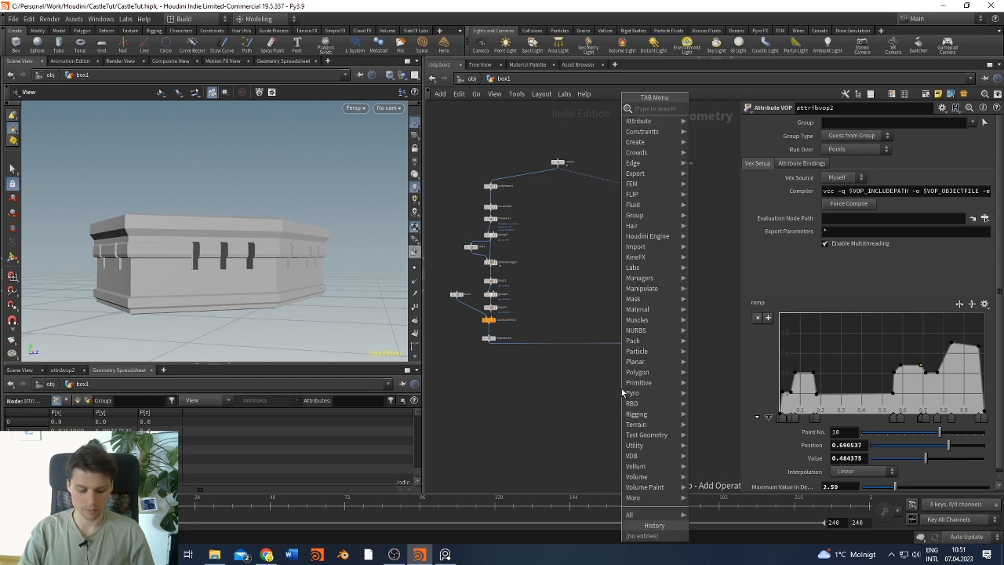
type("divid")
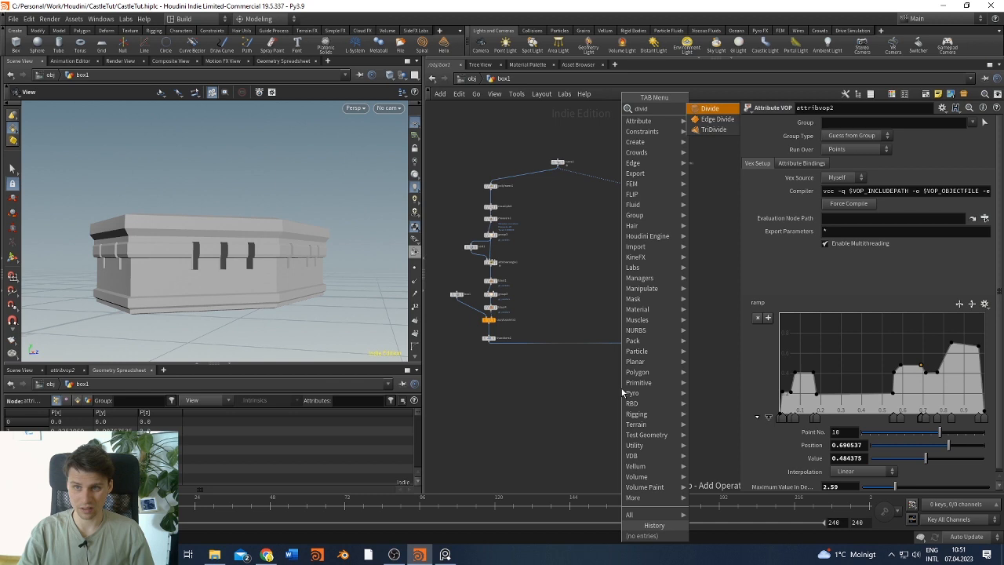
key("Return")
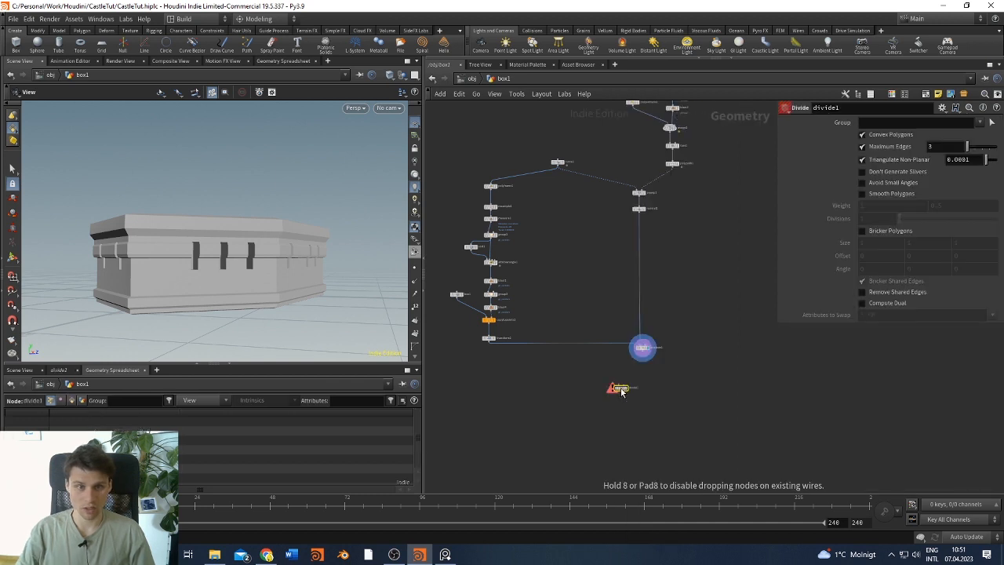
left_click(641, 347)
left_click_drag(247, 282, 154, 238)
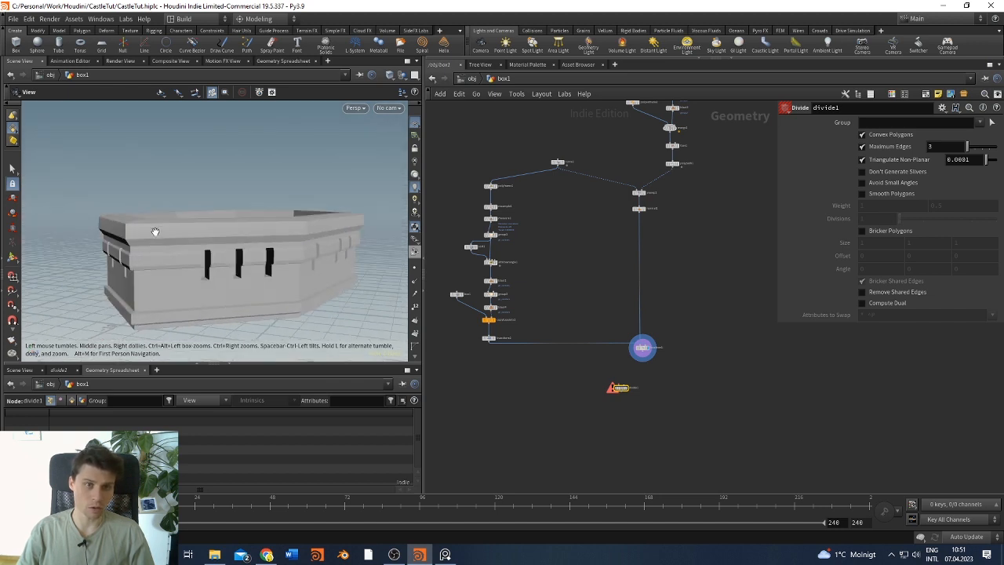
middle_click_drag(201, 284, 197, 260)
left_click_drag(241, 246, 255, 243)
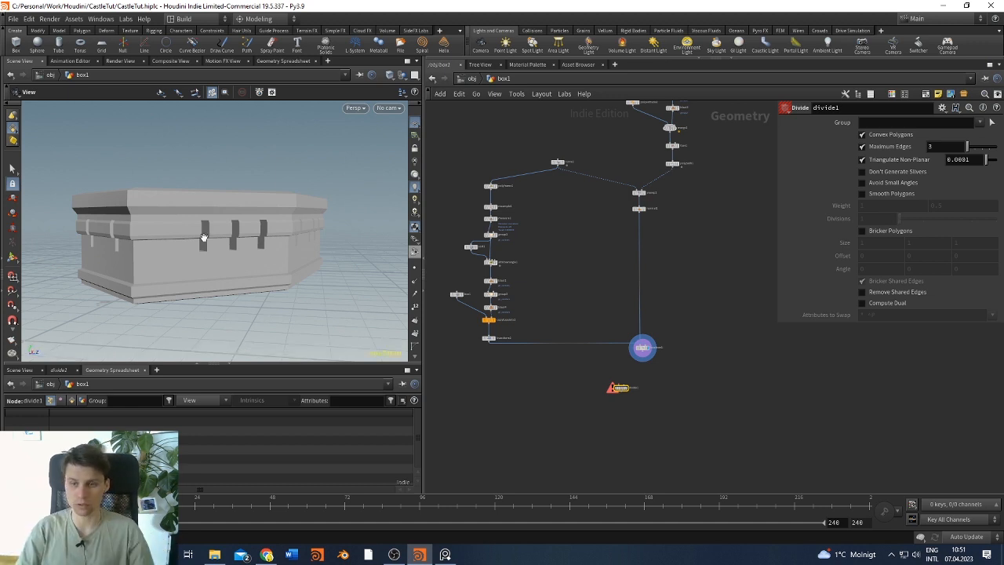
scroll(596, 380, "up", 4)
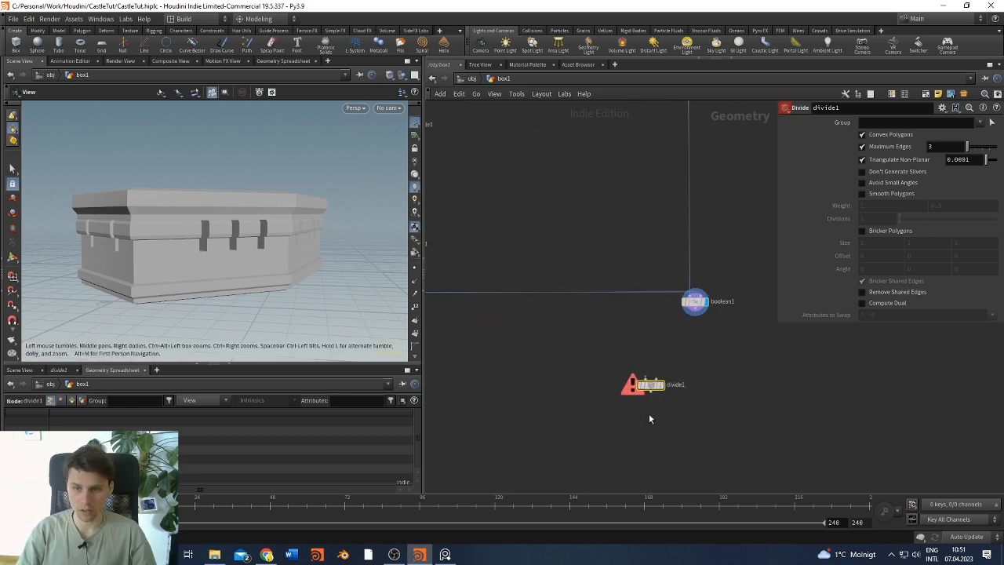
left_click(664, 395)
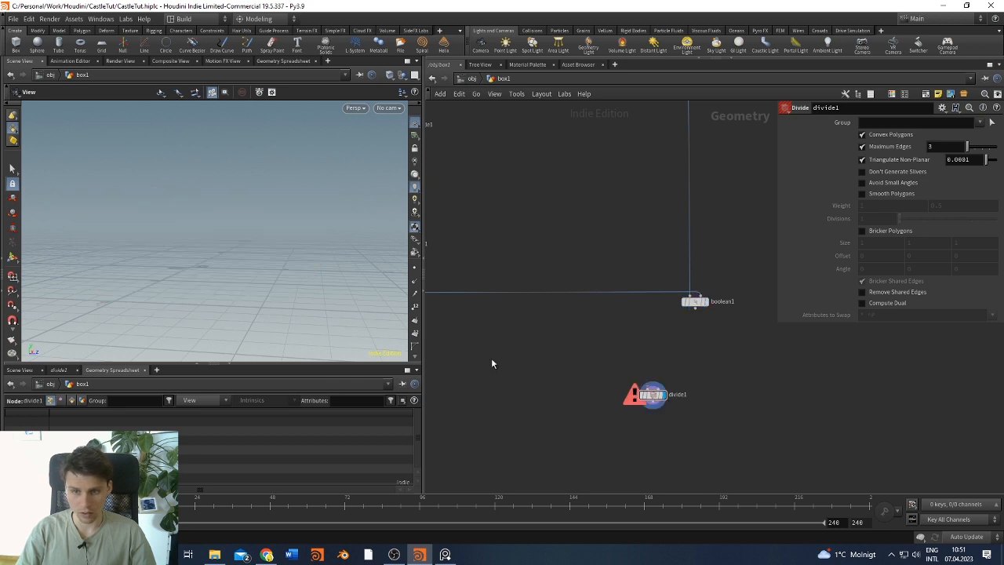
Add a Divide node fed by boolean1 and display it, with Convex Polygons off and Bricker Polygons on
key("Tab")
type("divi")
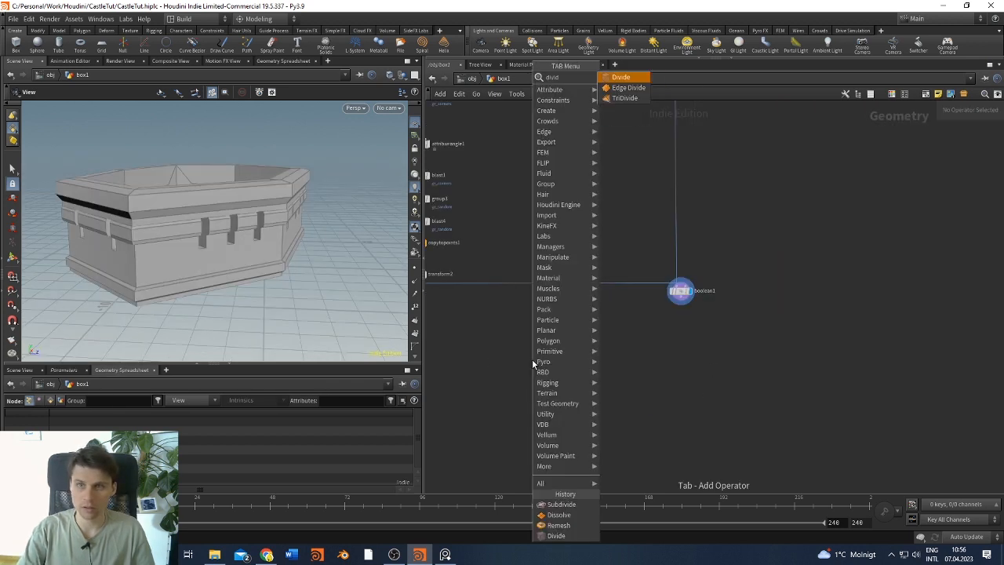
key("Return")
left_click(600, 344)
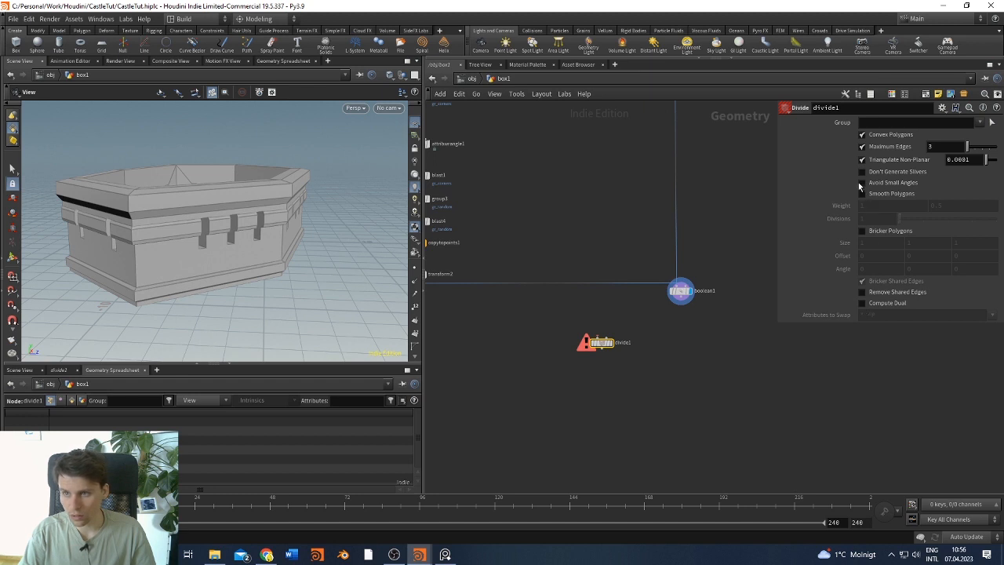
left_click(861, 230)
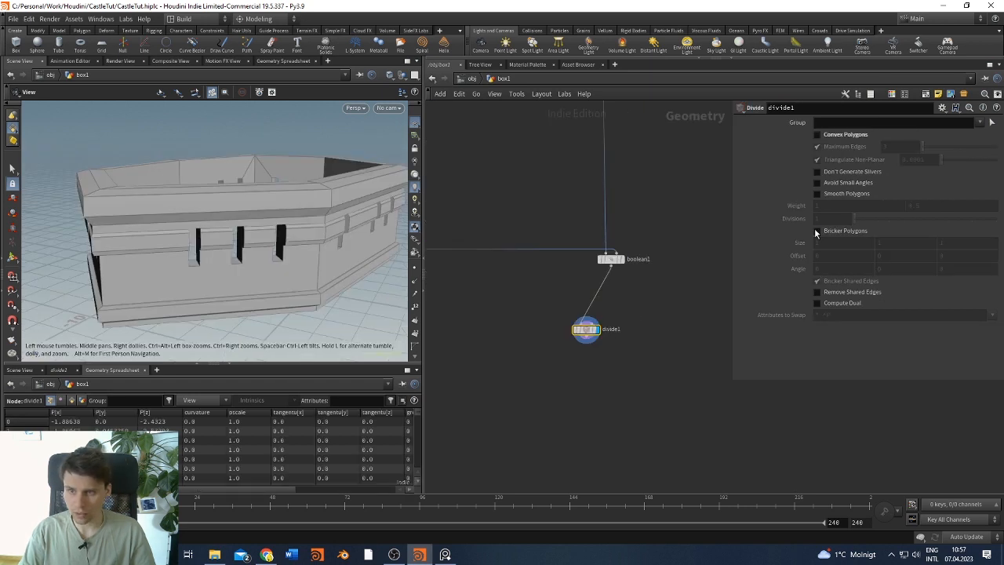
left_click(816, 230)
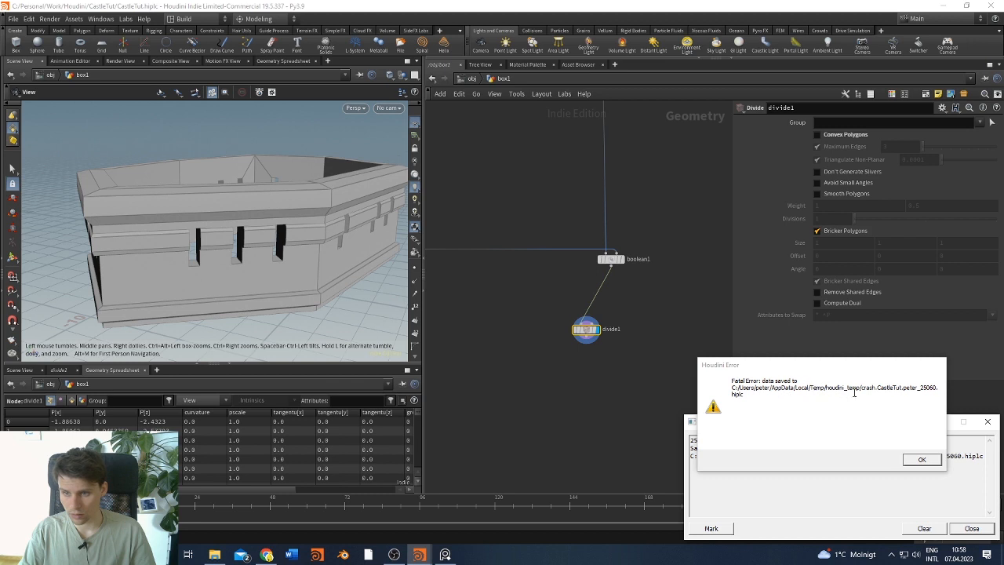
Copy the crash file's name from the fatal error message, dismiss it and agree to send the crash report
left_click_drag(861, 387, 926, 386)
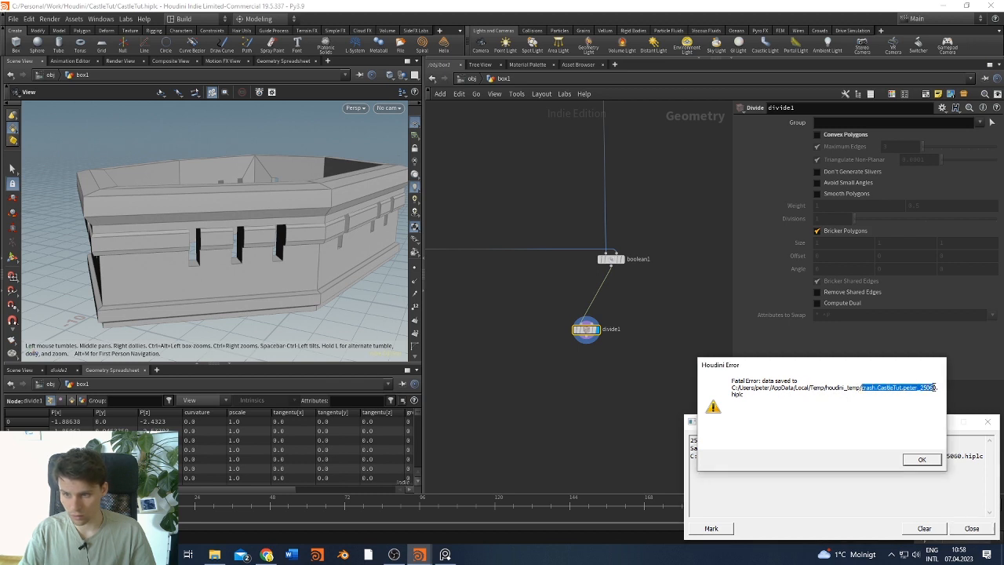
left_click(929, 465)
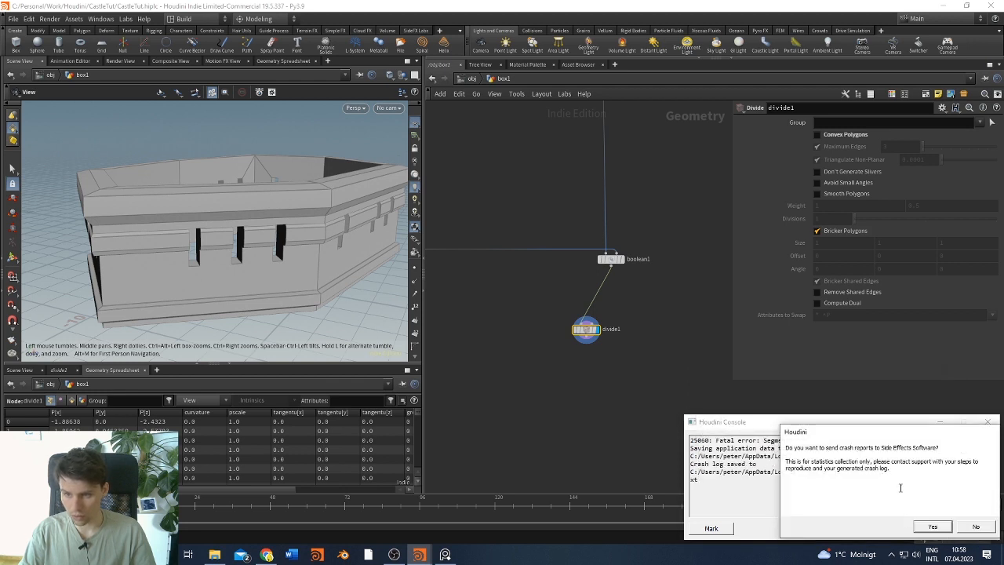
left_click(932, 528)
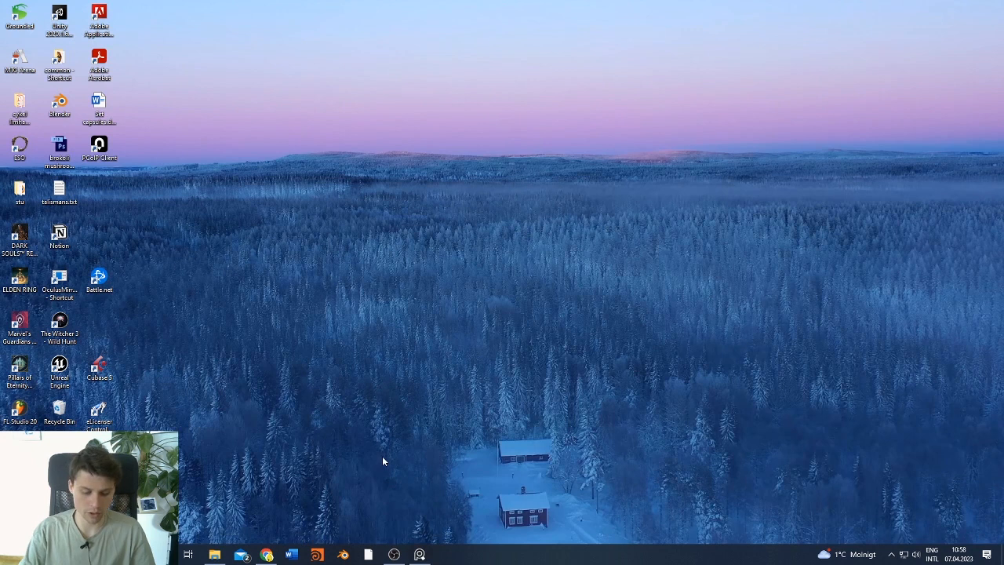
Relaunch Houdini and open the recent file CastleTut.hiplc
key("super")
type("houdini")
key("Return")
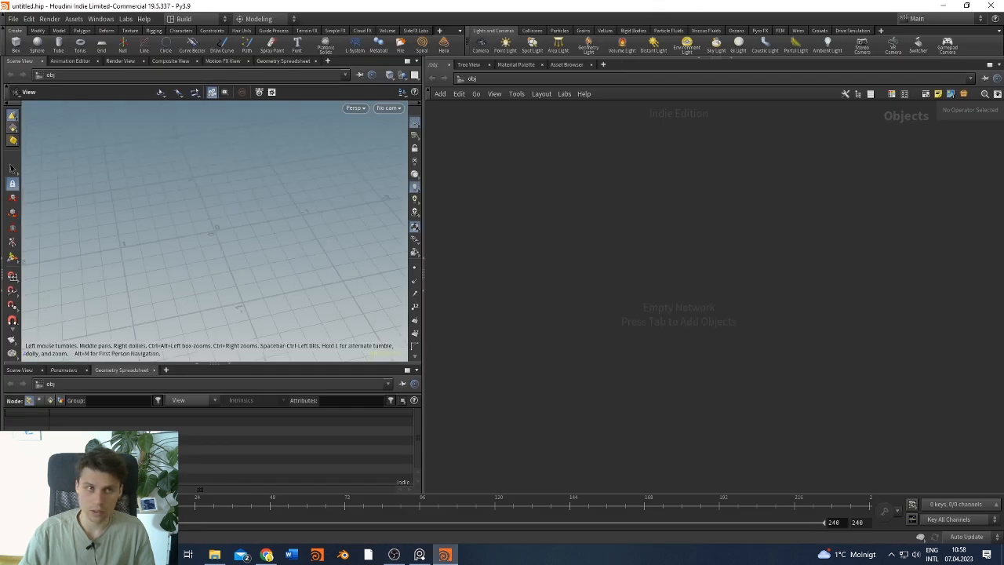
left_click(15, 18)
mouse_move(70, 51)
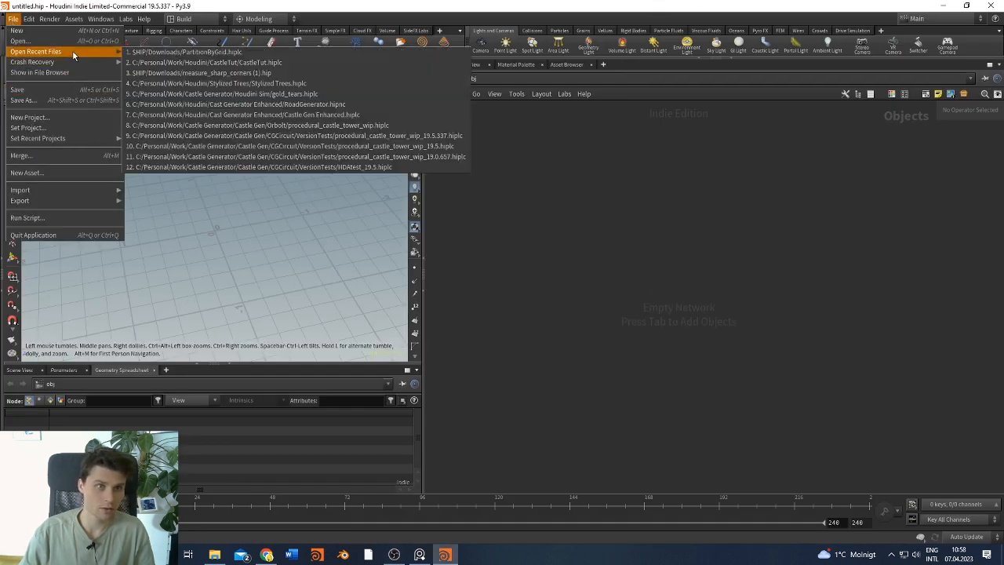
left_click(193, 63)
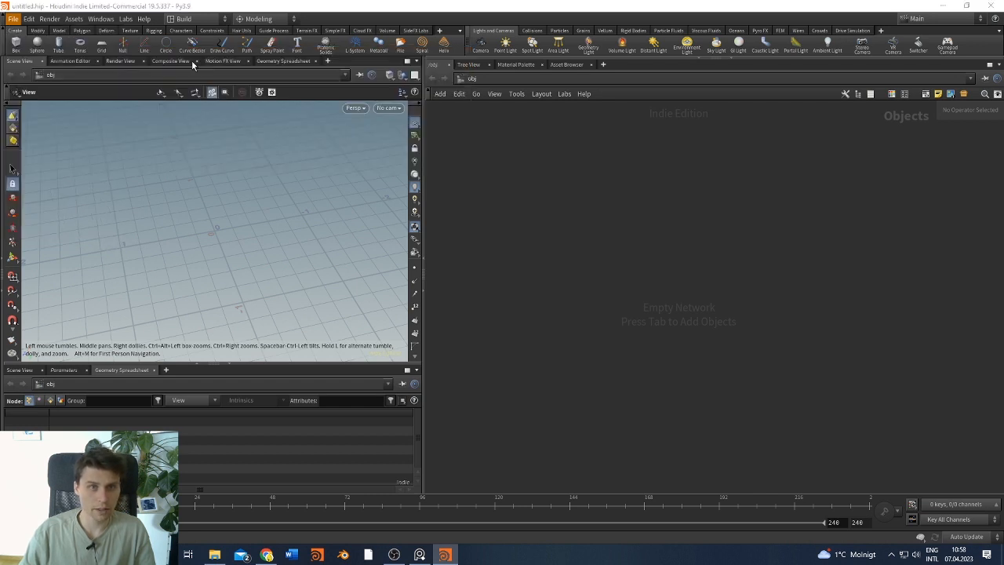
Check how much of the castle wall network the reopened file contains, and close Houdini
middle_click_drag(698, 392, 504, 240)
scroll(518, 267, "down", 1)
scroll(568, 320, "up", 5)
left_click_drag(316, 250, 269, 168)
scroll(274, 188, "up", 3)
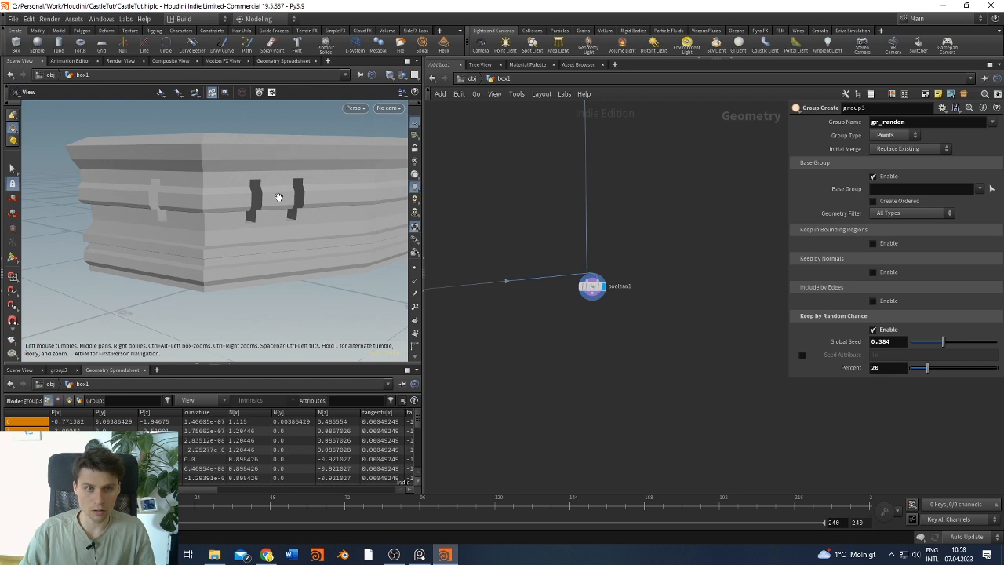
left_click(994, 4)
Search for the crash file by its copied name in Everything, open its .hiplc scene and close the search window
key("super")
type("sea")
key("Return")
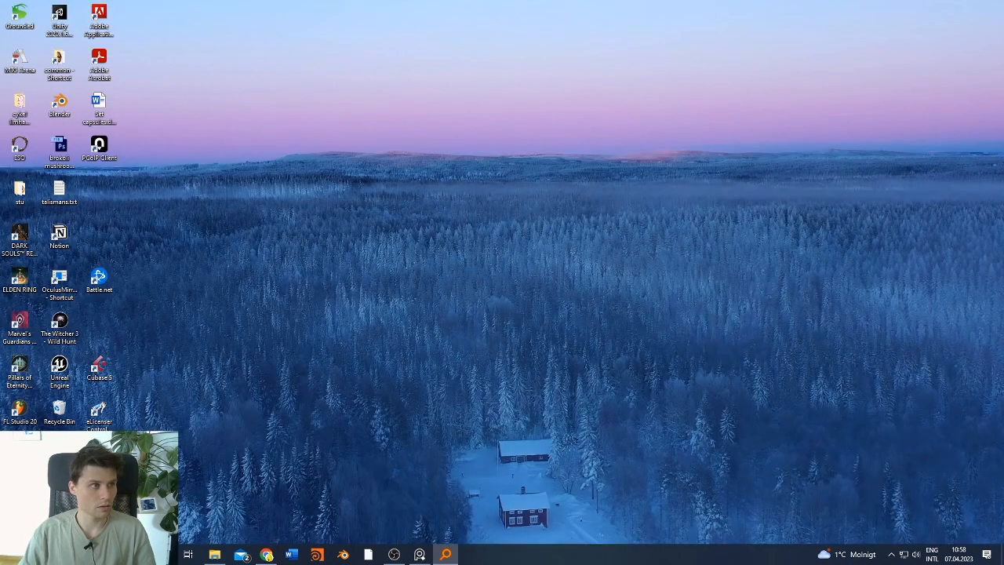
type("crash.CastleTut.peter_25060")
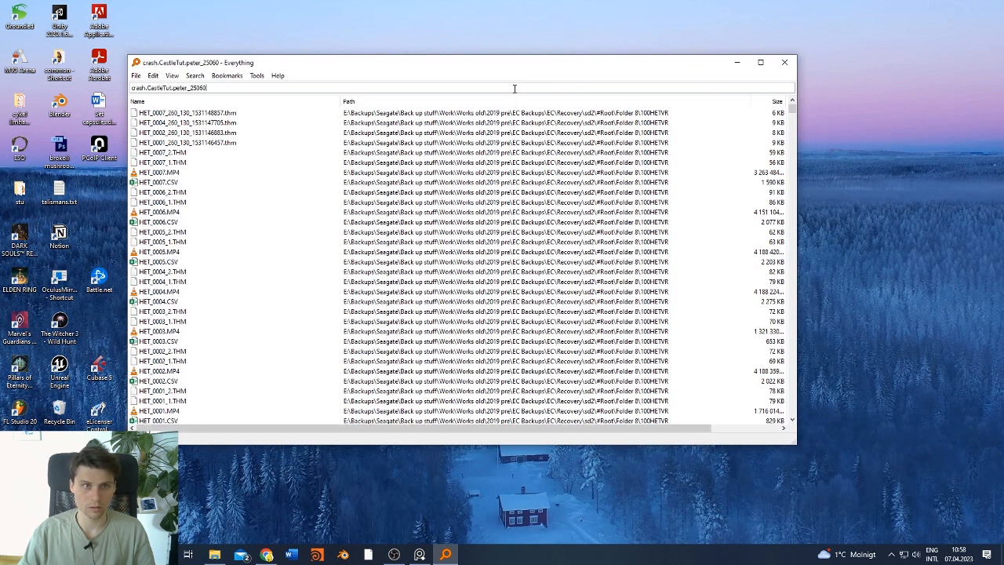
double_click(208, 123)
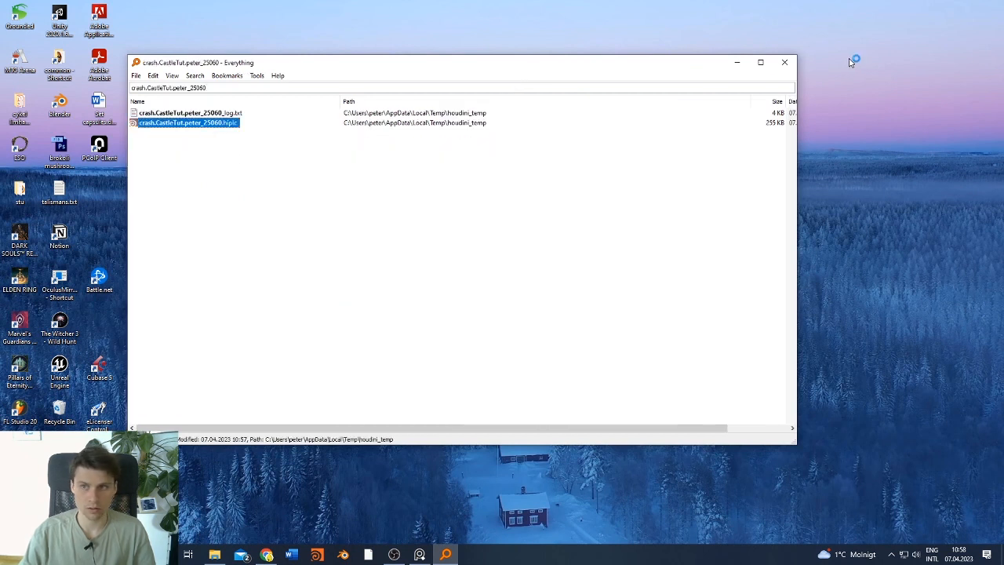
left_click(791, 68)
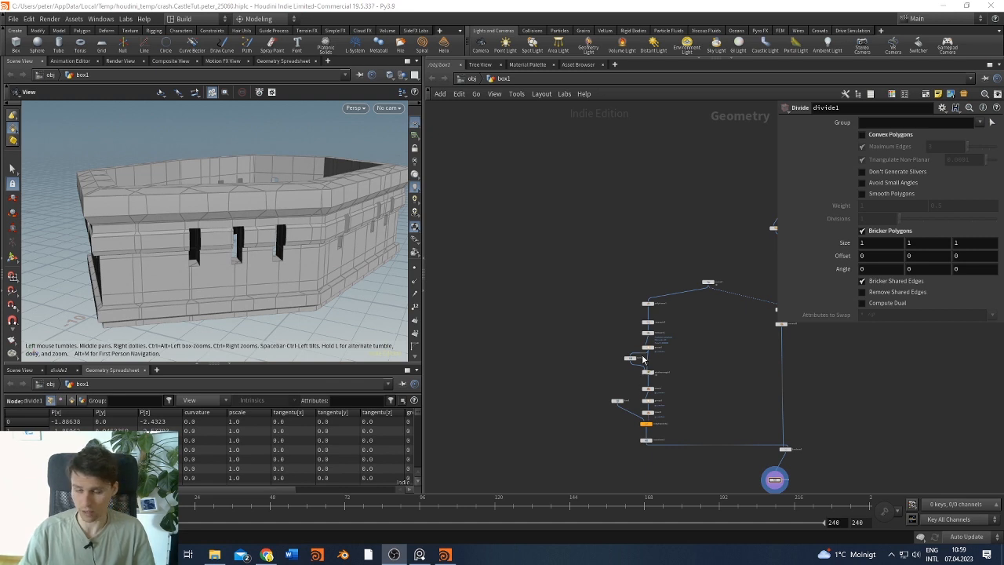
Inspect the bricked wall in the recovered scene, save it as CastleTut.hiplc, and move divide1 slightly closer to boolean1
middle_click_drag(711, 363, 622, 335)
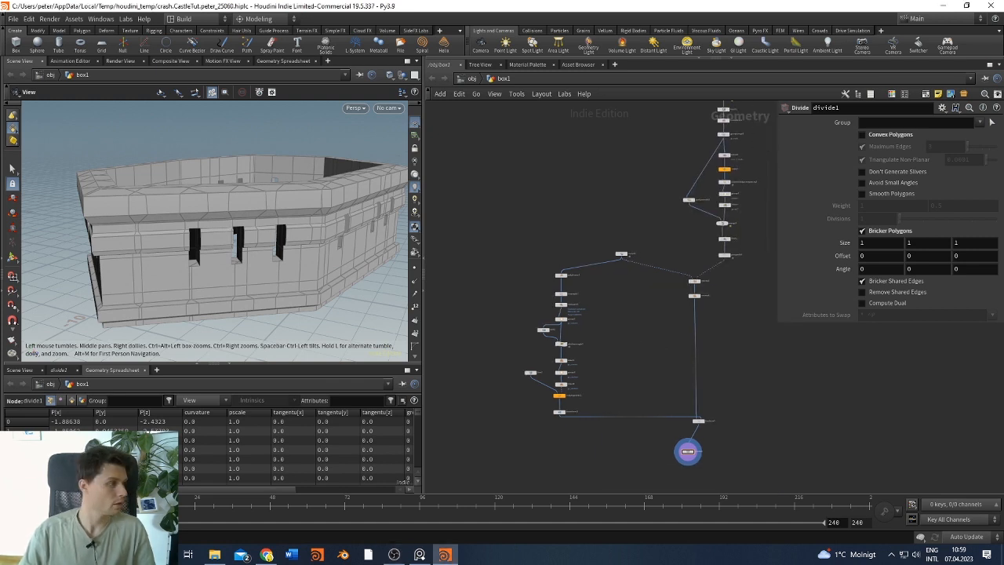
middle_click_drag(486, 281, 496, 290)
mouse_move(121, 267)
left_mouse_down()
mouse_move(308, 266)
mouse_move(196, 189)
mouse_move(185, 166)
left_mouse_up()
mouse_move(265, 239)
left_mouse_down()
mouse_move(199, 197)
mouse_move(209, 180)
mouse_move(186, 175)
mouse_move(200, 205)
left_mouse_up()
middle_click_drag(719, 392, 666, 385)
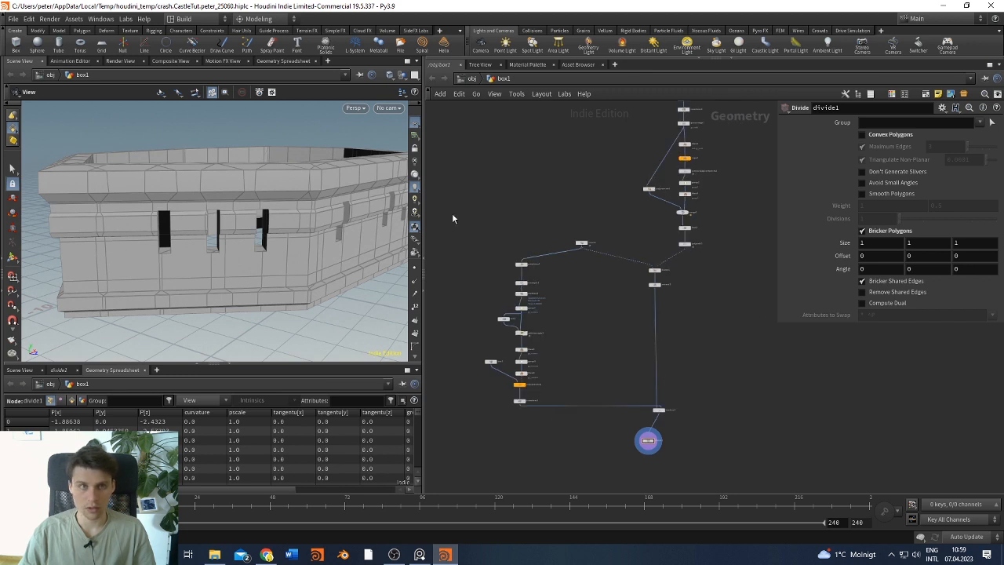
left_click(17, 21)
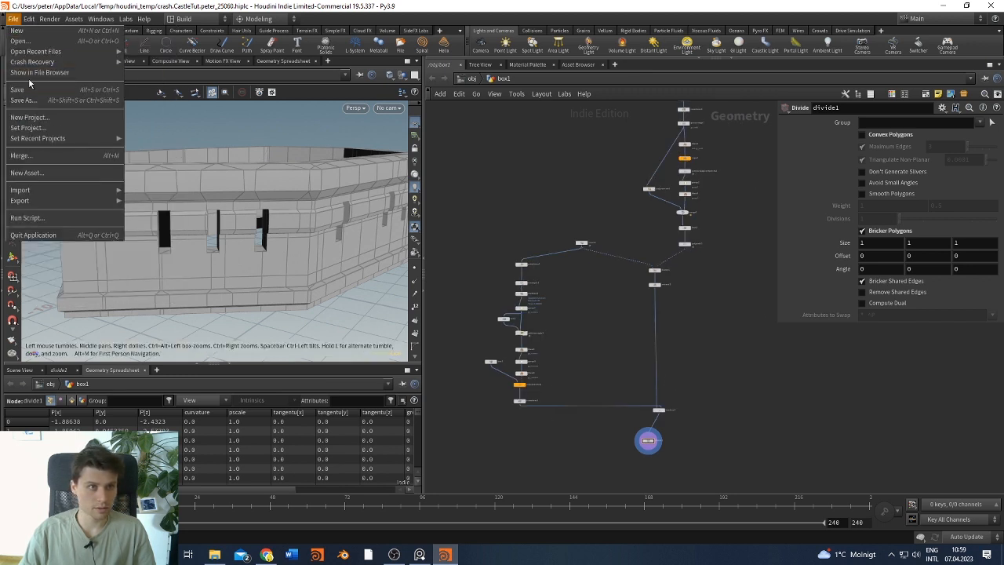
left_click(39, 99)
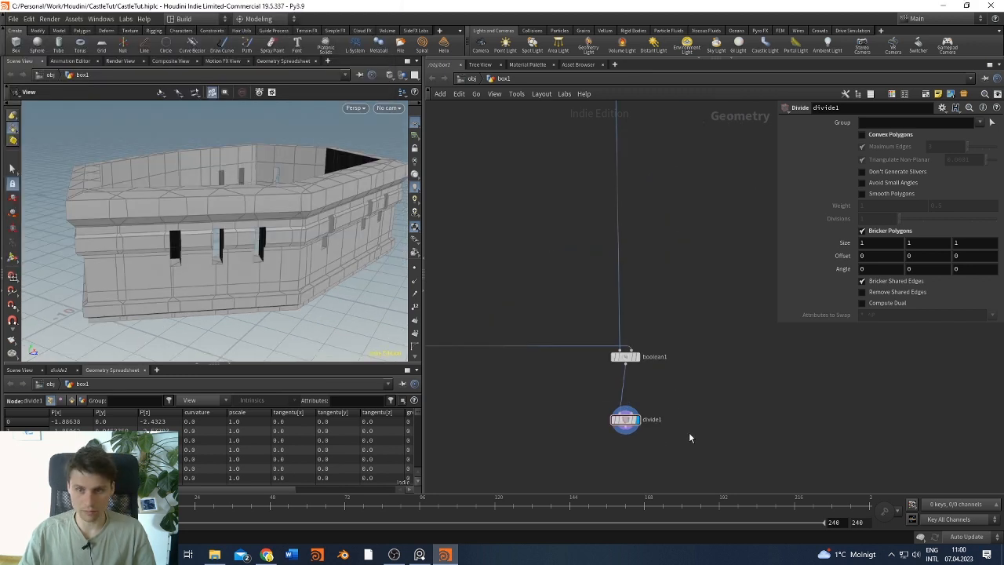
left_click_drag(626, 424, 627, 420)
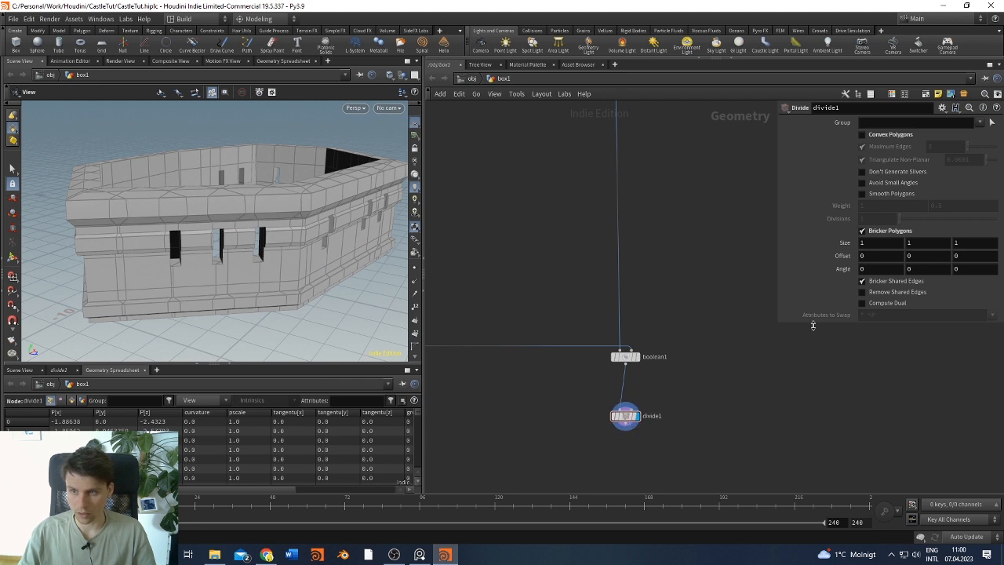
Try to turn off Bricker Polygons on divide1, and relaunch Houdini
left_click(862, 231)
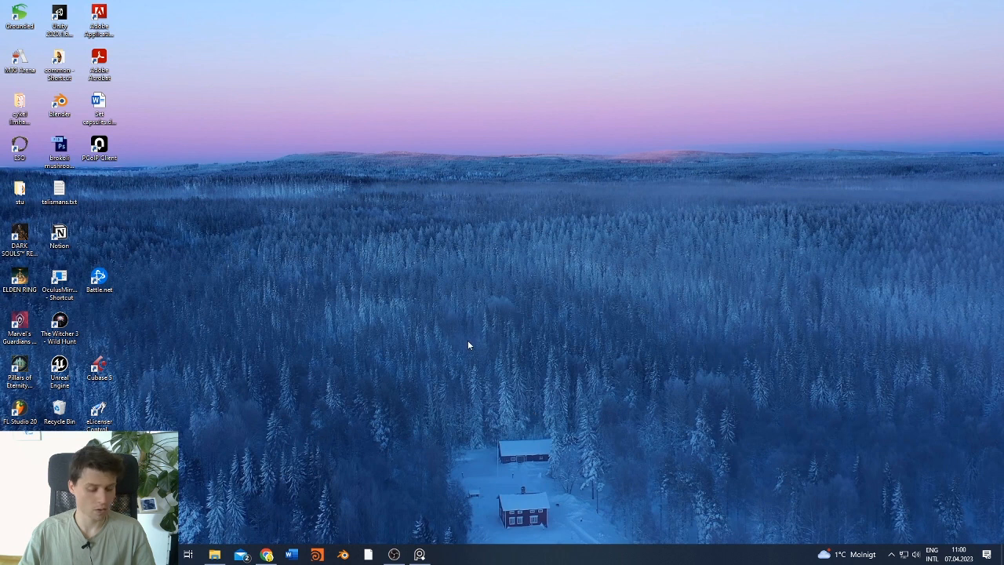
key("super")
type("houdini")
key("Return")
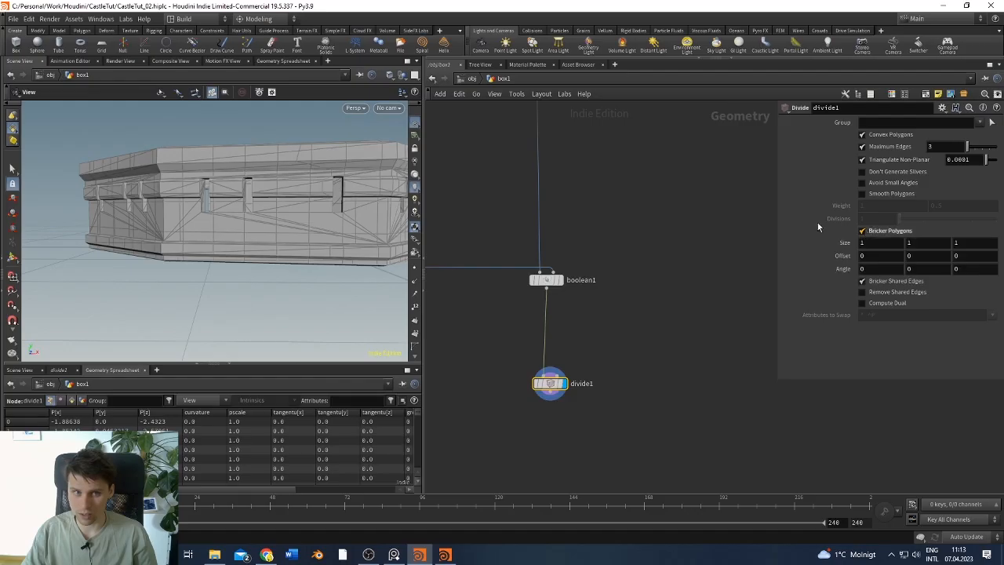
Try Remove Shared Edges and Compute Dual on divide1, and leave Bricker Shared Edges turned off
left_click_drag(310, 223, 282, 189)
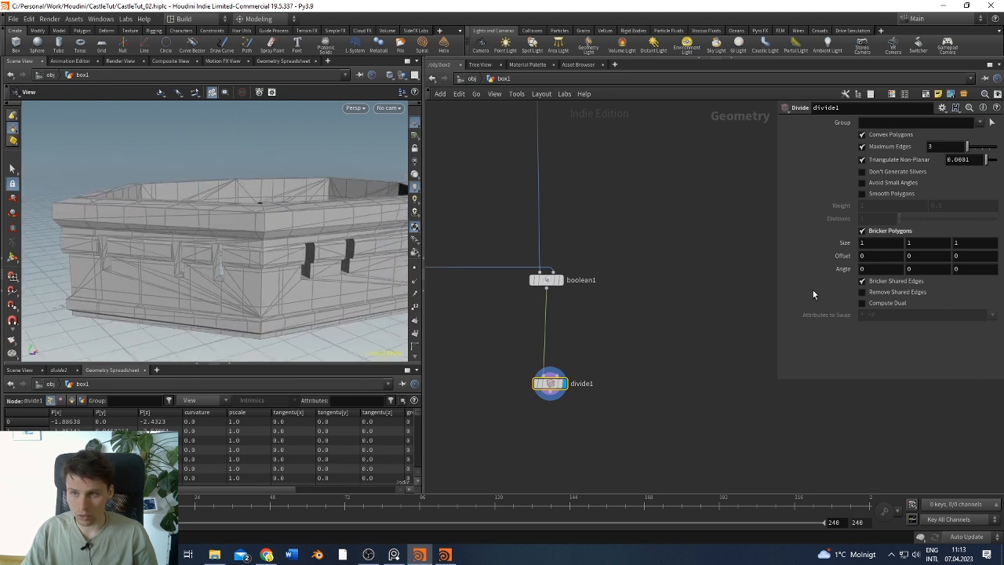
left_click(863, 292)
left_click(862, 292)
left_click(862, 303)
left_click(862, 303)
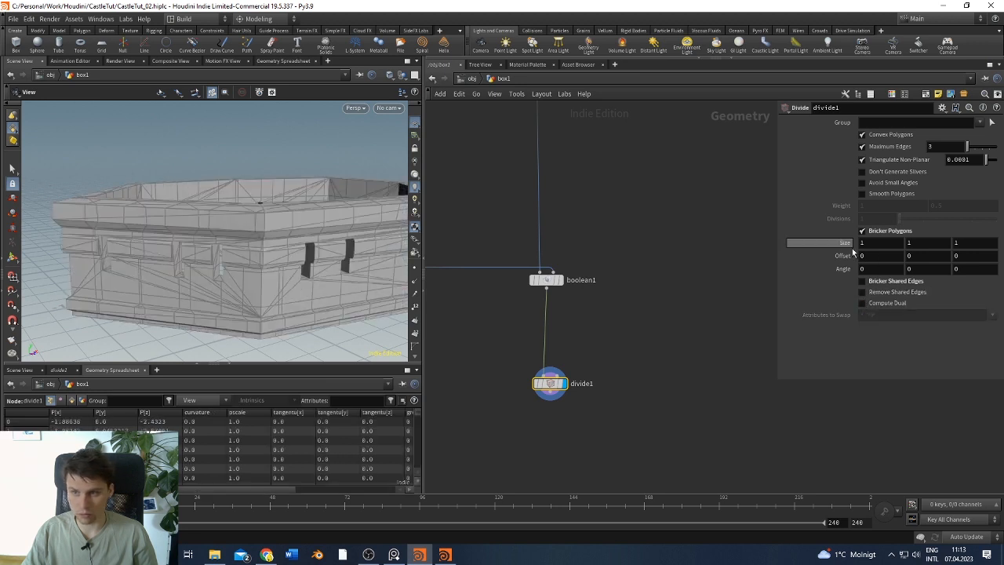
Set the brick size of divide1 to 0.4 on all axes and enable Don't Generate Slivers
middle_click_drag(843, 244, 814, 245)
mouse_move(227, 226)
left_mouse_down()
mouse_move(293, 212)
mouse_move(248, 184)
mouse_move(217, 277)
mouse_move(246, 220)
mouse_move(218, 221)
left_mouse_up()
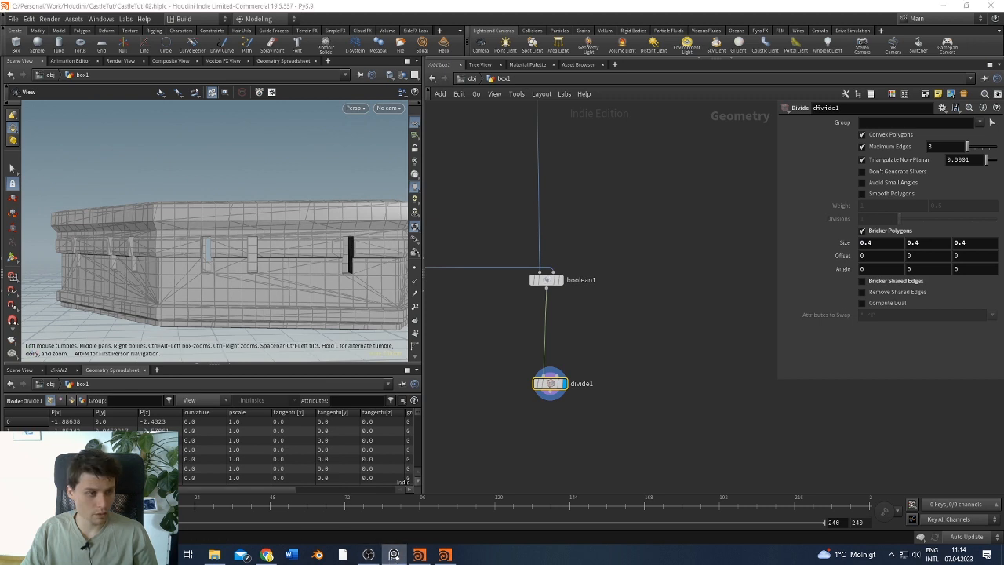
left_click(861, 172)
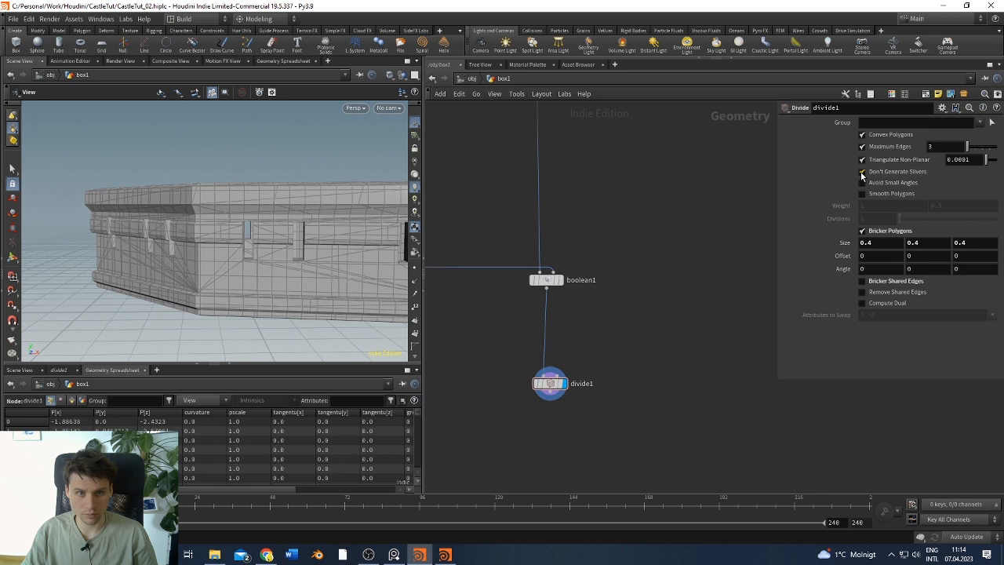
left_click_drag(259, 235, 267, 213)
left_click_drag(372, 291, 262, 317)
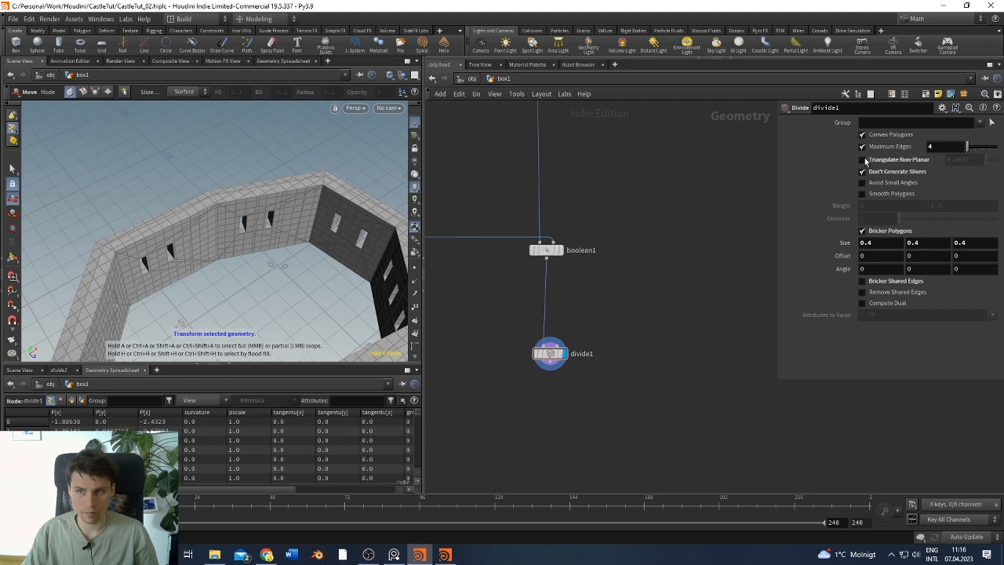
Set the brick size of divide1 to 0.37, 0.33 and 1.07 while checking the wall from several angles
scroll(212, 221, "down", 2)
left_click_drag(217, 217, 275, 206, "alt")
scroll(280, 213, "up", 5)
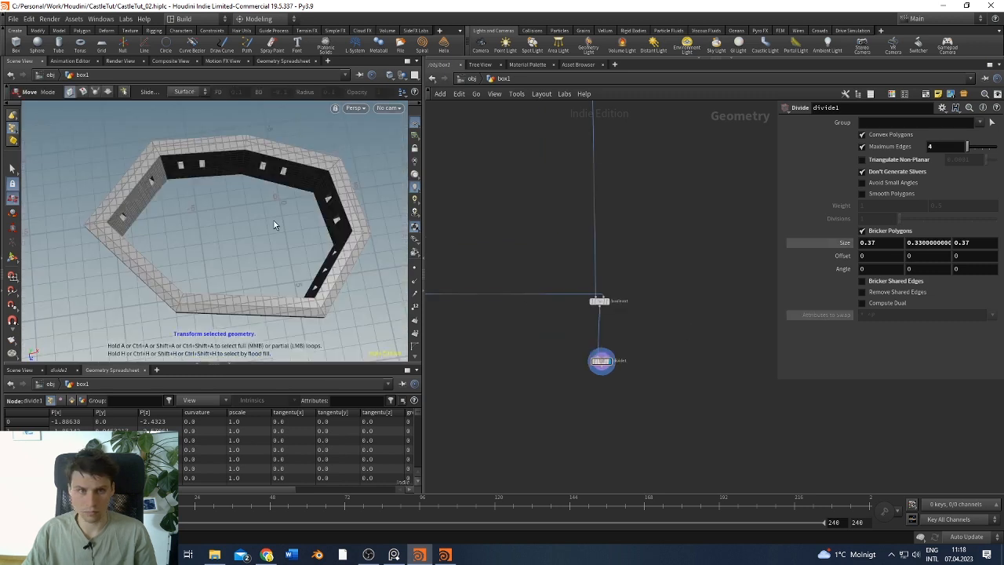
left_click_drag(274, 222, 383, 210)
mouse_move(977, 243)
middle_mouse_down()
mouse_move(1000, 244)
mouse_move(978, 244)
middle_mouse_up()
scroll(124, 224, "down", 3)
left_click_drag(195, 181, 272, 230, "alt")
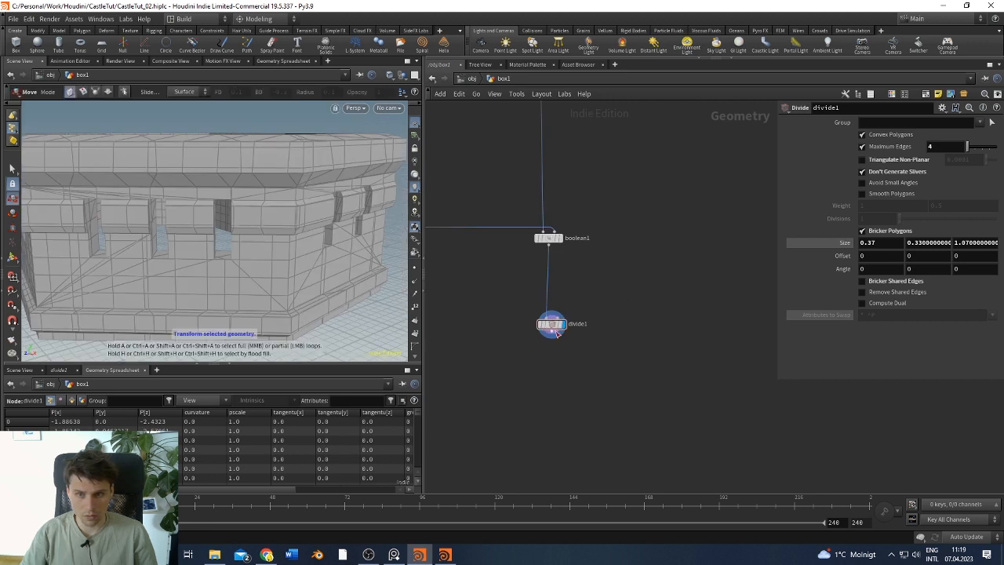
Move divide1 closer to boolean1, add a PolyBevel node below it and connect divide1 to its input
left_click_drag(554, 326, 519, 364)
key("Tab")
left_click(563, 370)
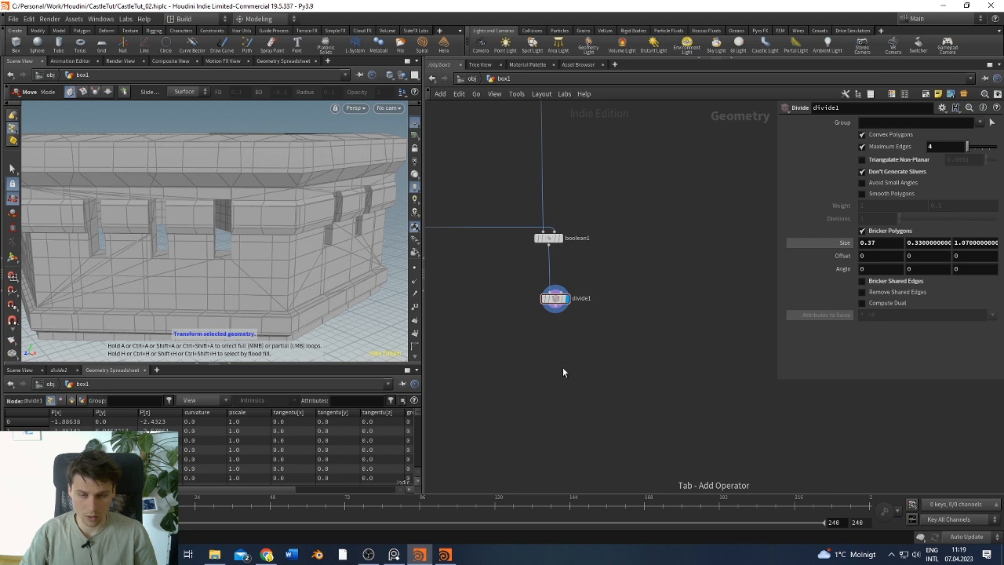
key("Tab")
key("Escape")
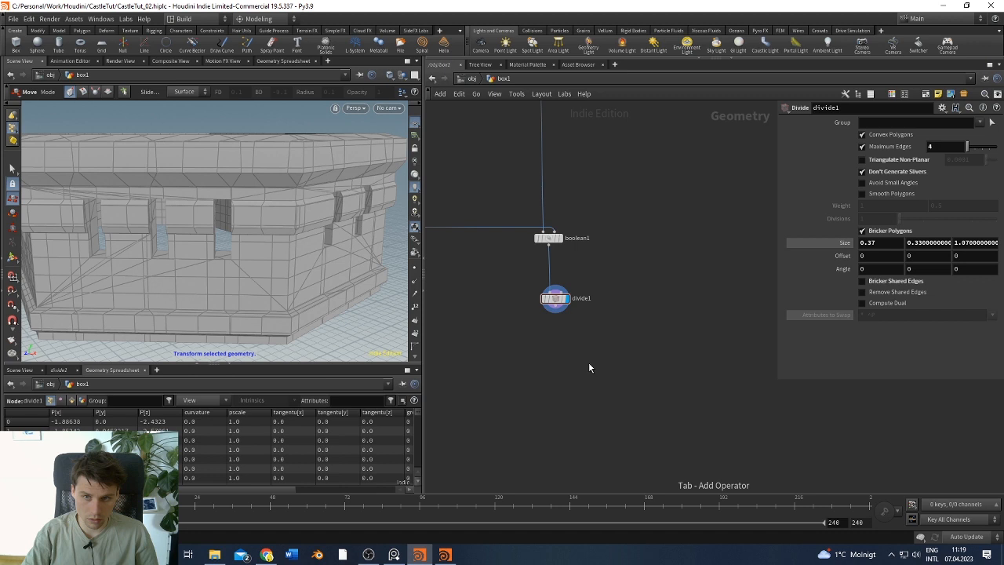
key("Tab")
type("pb")
key("Return")
left_click(588, 363)
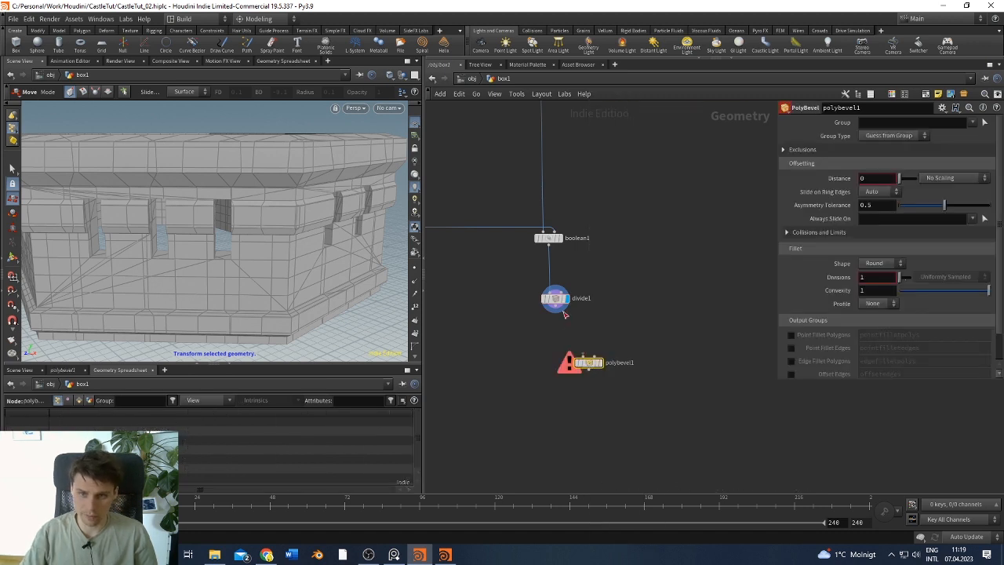
left_click_drag(578, 345, 590, 358)
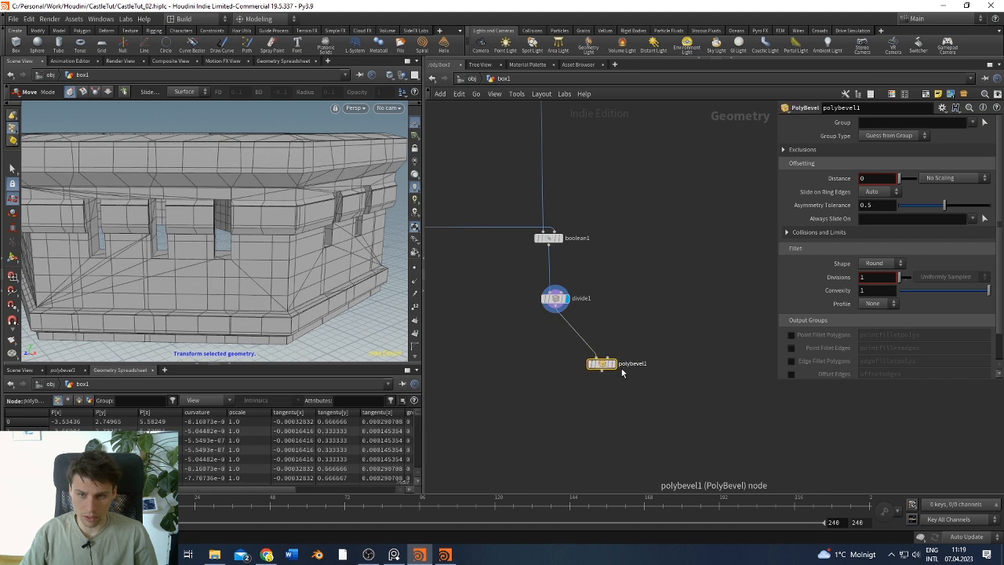
Display polybevel1 with a bevel distance of 0.01, and try its Point Fillet Polygons output group
middle_click(883, 177)
mouse_move(889, 184)
middle_mouse_down()
mouse_move(880, 197)
mouse_move(950, 201)
mouse_move(895, 202)
middle_mouse_up()
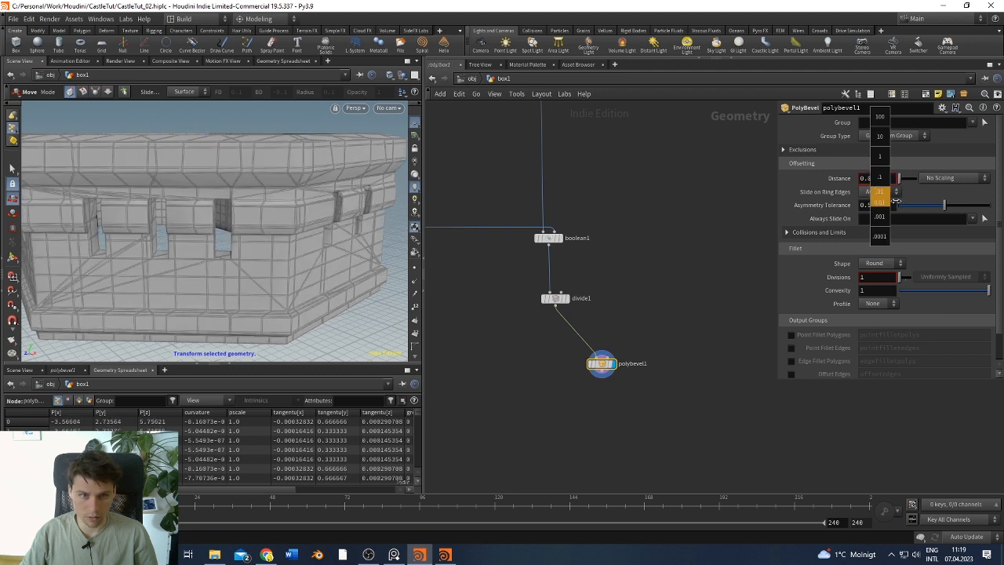
scroll(128, 211, "up", 3)
left_click_drag(209, 228, 198, 205, "alt")
left_click_drag(349, 243, 313, 224, "alt")
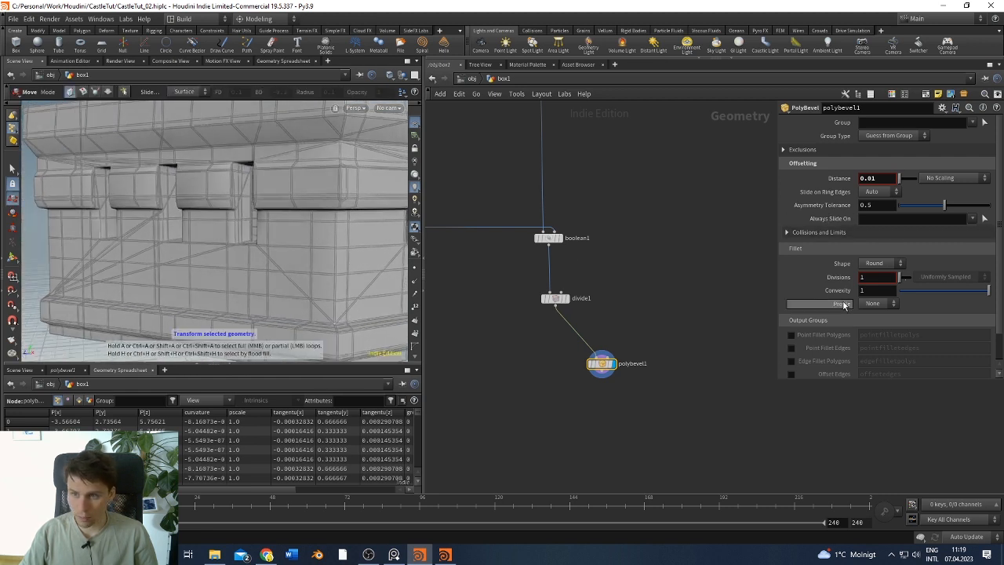
scroll(800, 357, "down", 1)
left_click(790, 320)
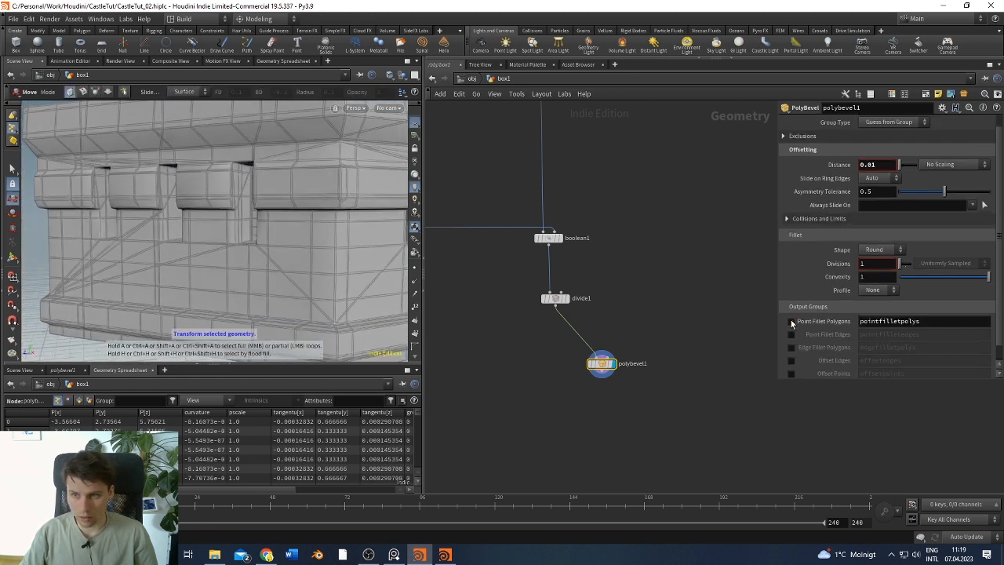
left_click(790, 320)
left_click_drag(228, 236, 225, 269, "alt")
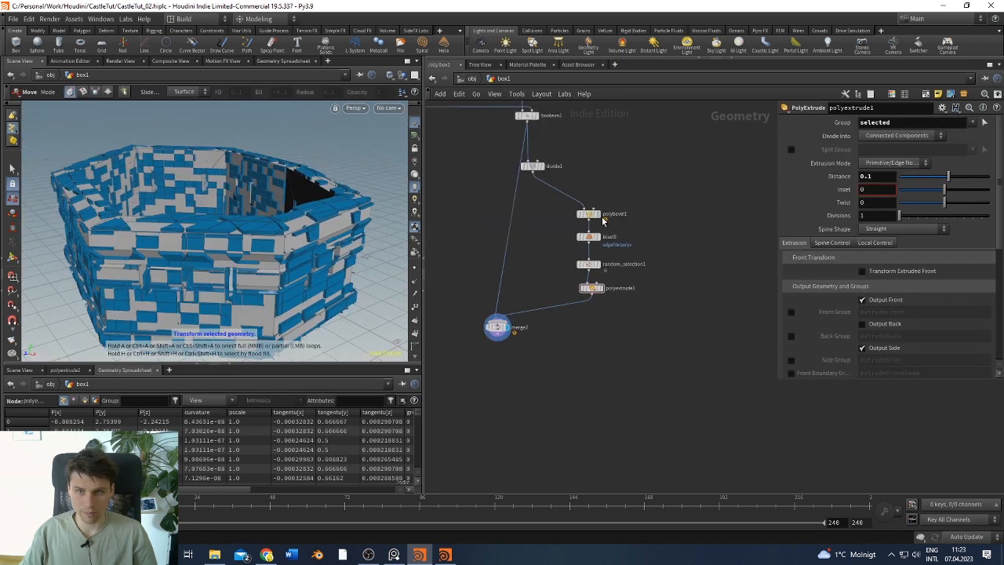
Display polybevel1 and examine the bevelled brick edges around the window slits up close
left_click(597, 213)
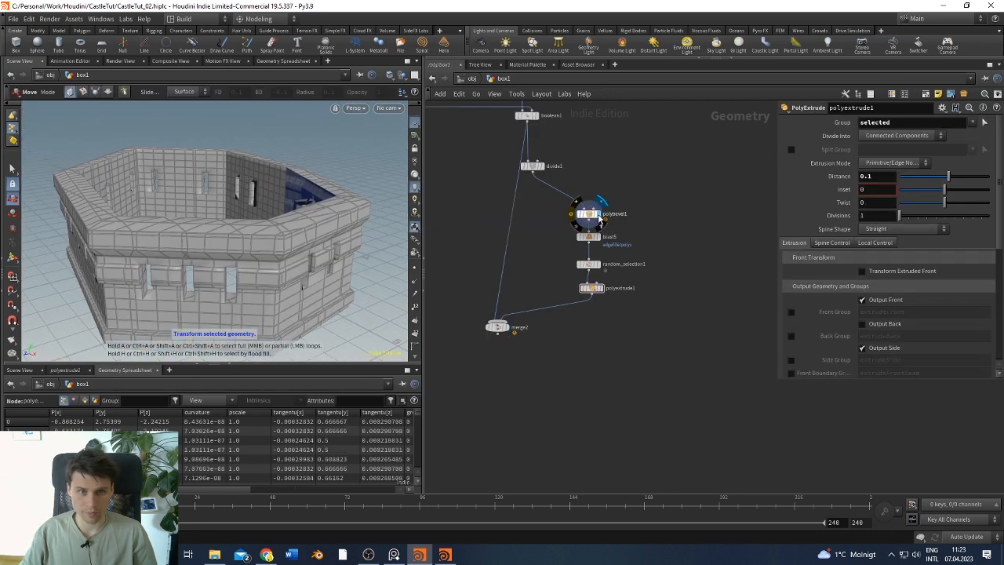
right_click_drag(280, 240, 173, 262)
middle_click_drag(172, 261, 196, 186)
left_click_drag(217, 228, 207, 234)
left_click_drag(152, 217, 323, 125)
key("t")
left_click_drag(340, 276, 298, 259, "alt")
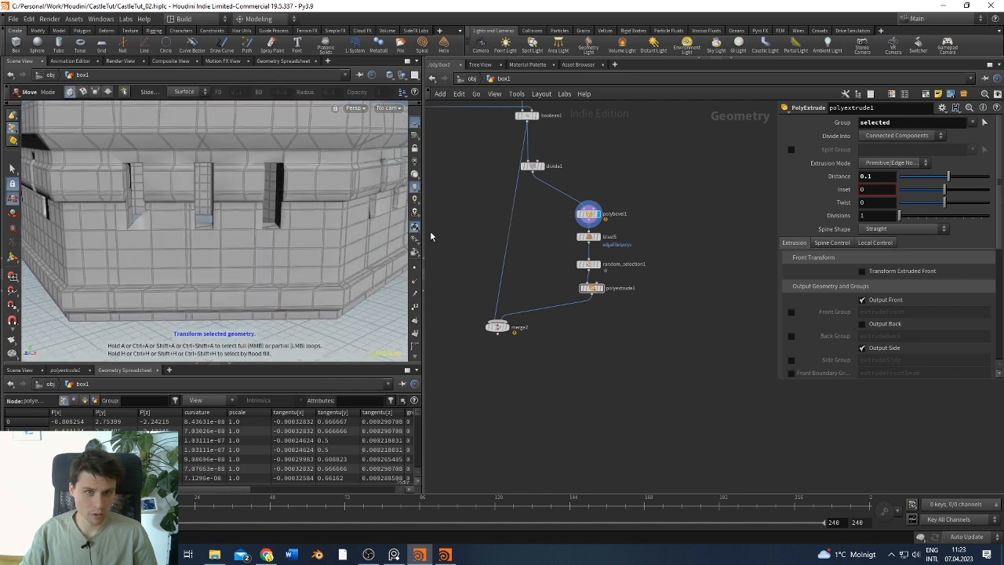
Compare the boolean1 and divide1 outputs, and try the Convex Polygons option on divide1
left_click(541, 167)
left_click(536, 115)
left_click(547, 172)
left_click(532, 166)
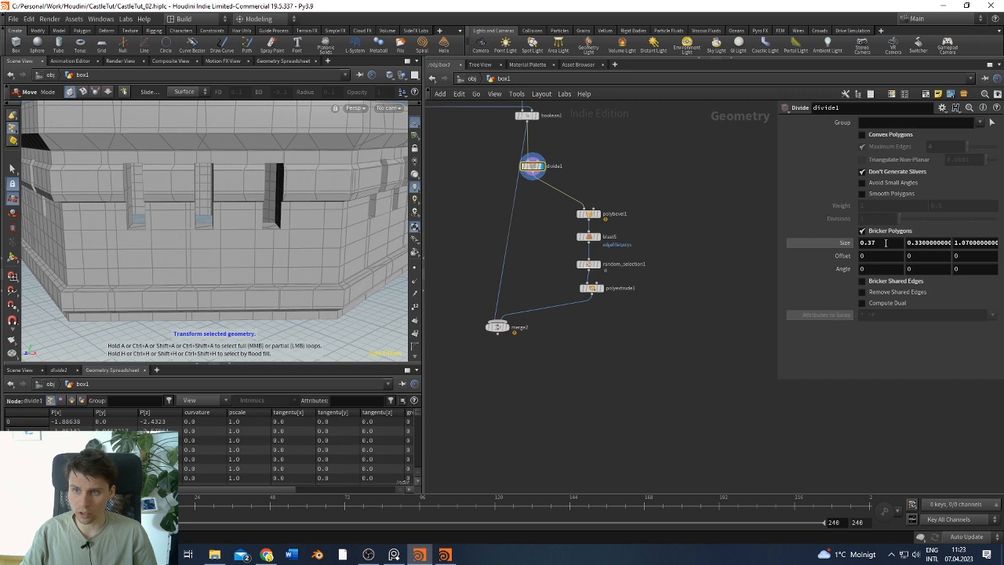
left_click(862, 135)
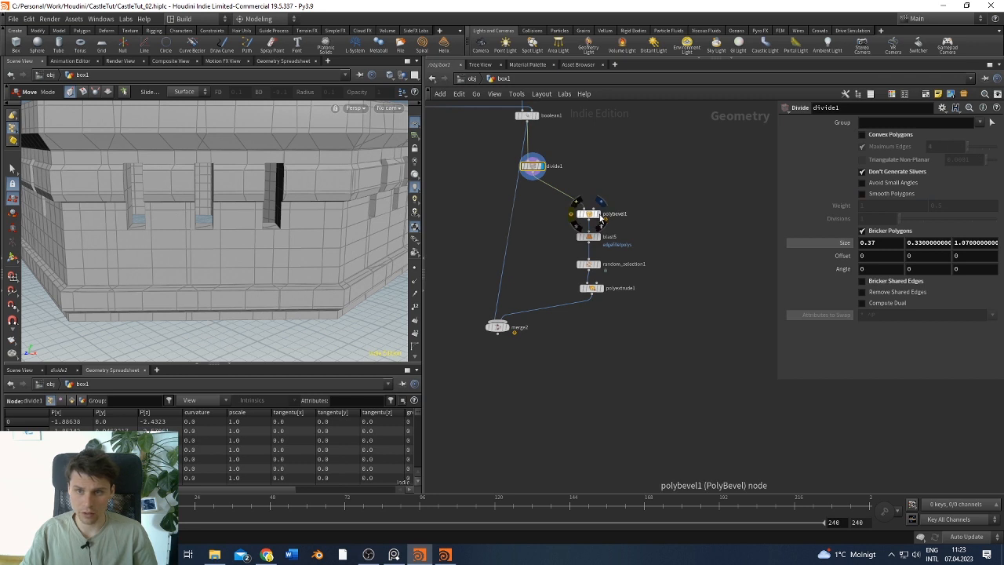
Compare the bevelled wall from polybevel1 with the blast5 output
key("r")
left_click(589, 219)
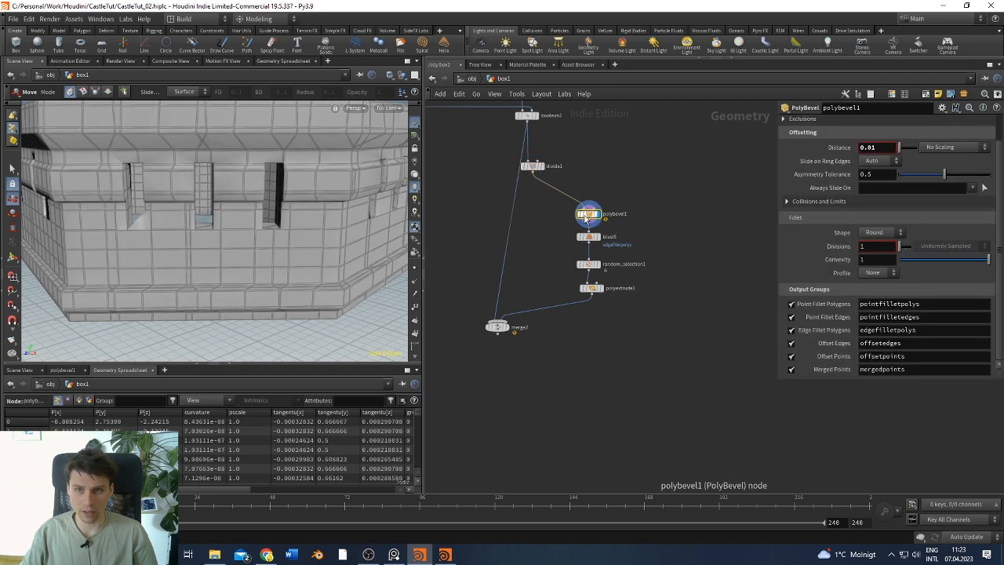
mouse_move(235, 243)
left_mouse_down("alt")
mouse_move(271, 240)
mouse_move(223, 241)
left_mouse_up("alt")
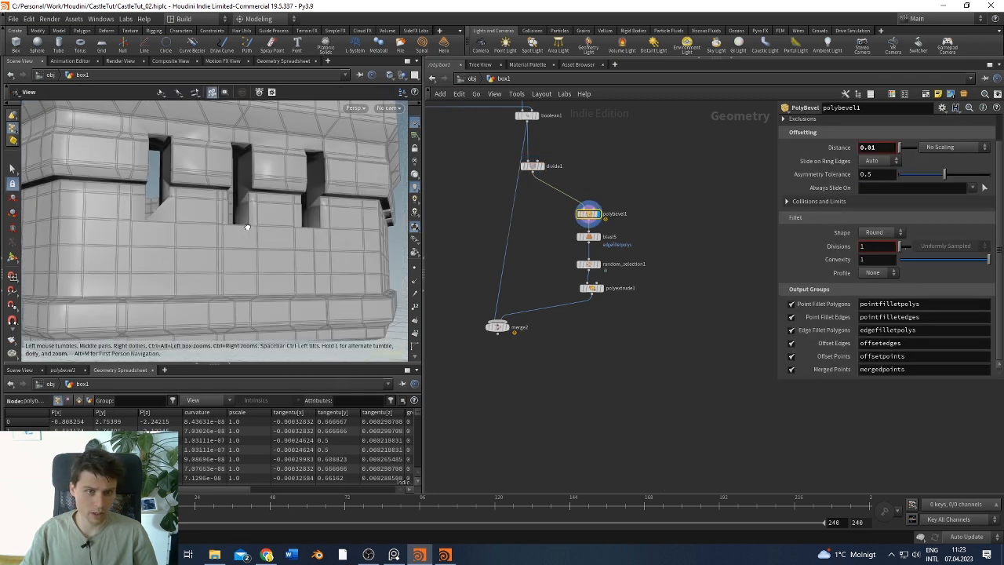
left_click_drag(291, 269, 294, 263, "alt")
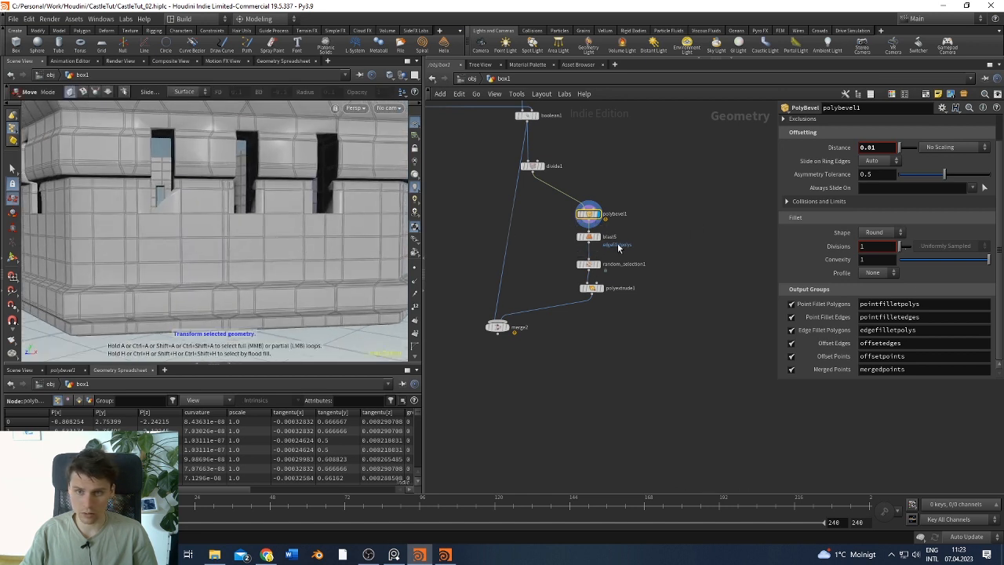
left_click(598, 239)
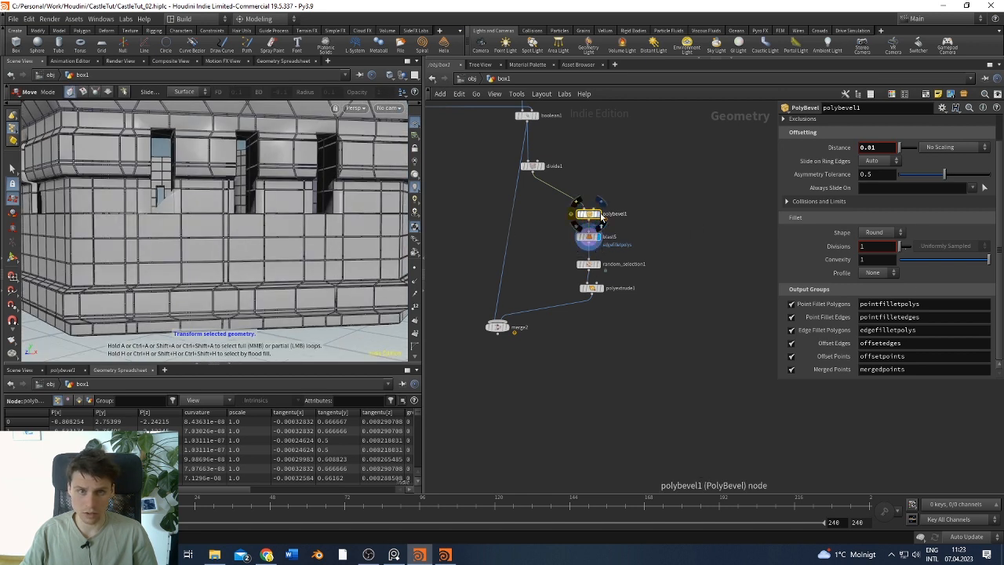
left_click(600, 214)
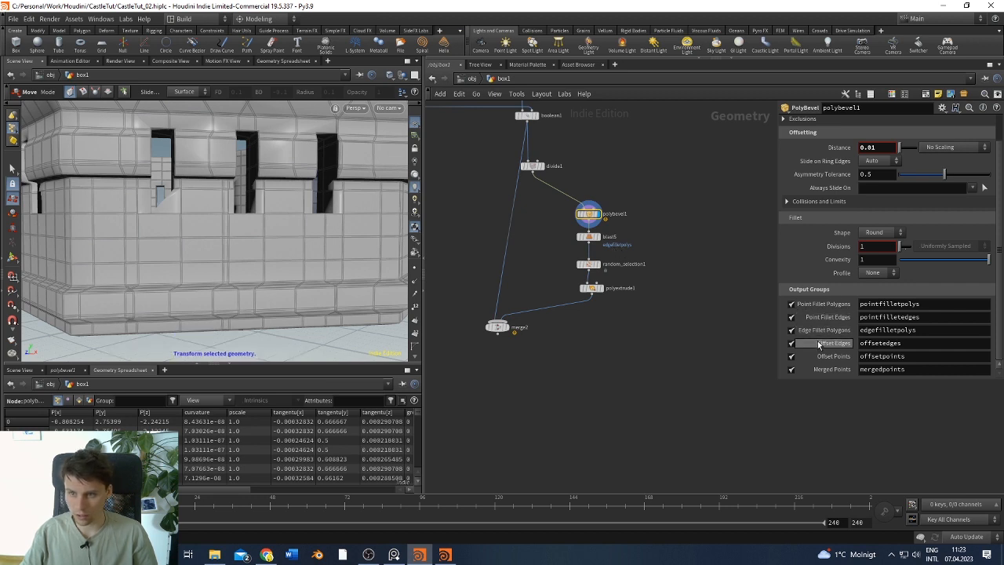
Turn off all output groups of polybevel1 except Edge Fillet Polygons
left_click(790, 305)
left_click(790, 316)
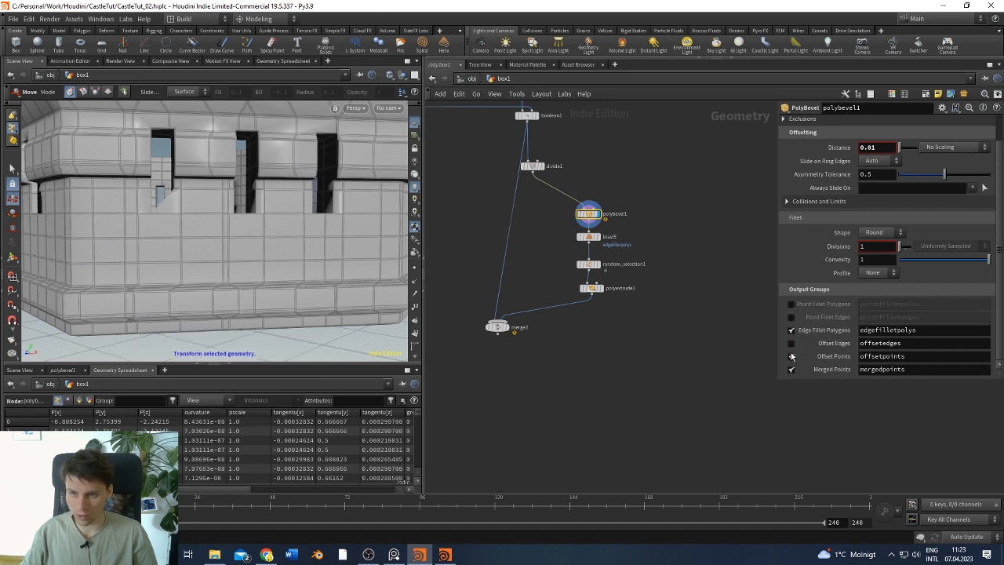
left_click(790, 356)
left_click(790, 368)
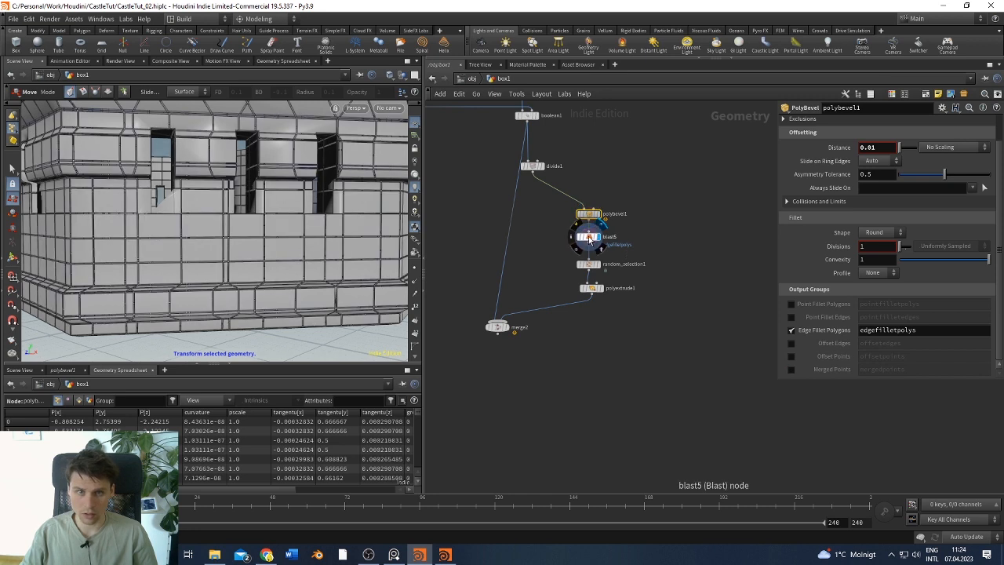
Review the blast5 settings, and examine the scattered bricks and parameters of random_selection1
left_click(589, 237)
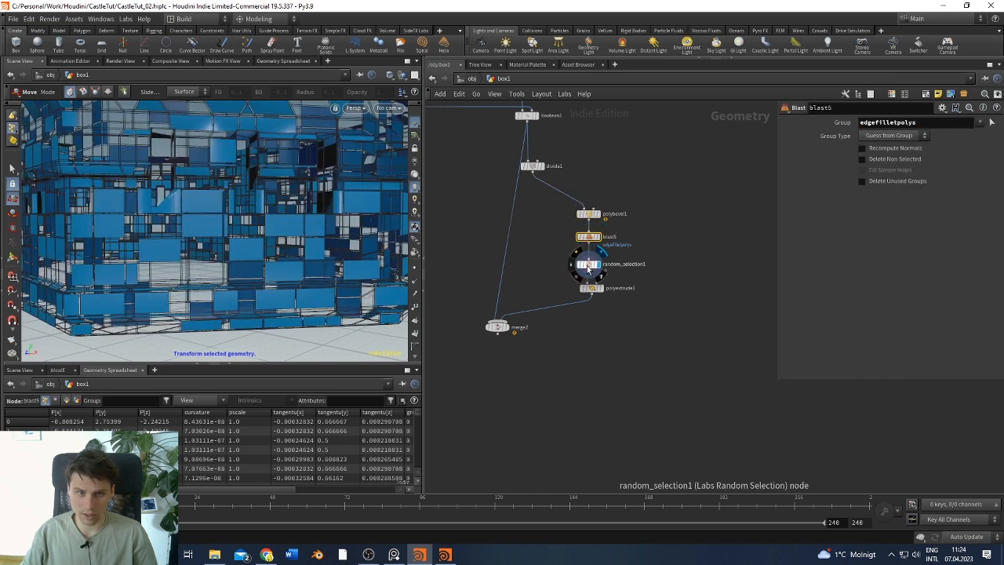
left_click(588, 267)
left_click_drag(268, 219, 302, 239)
scroll(619, 274, "up", 3)
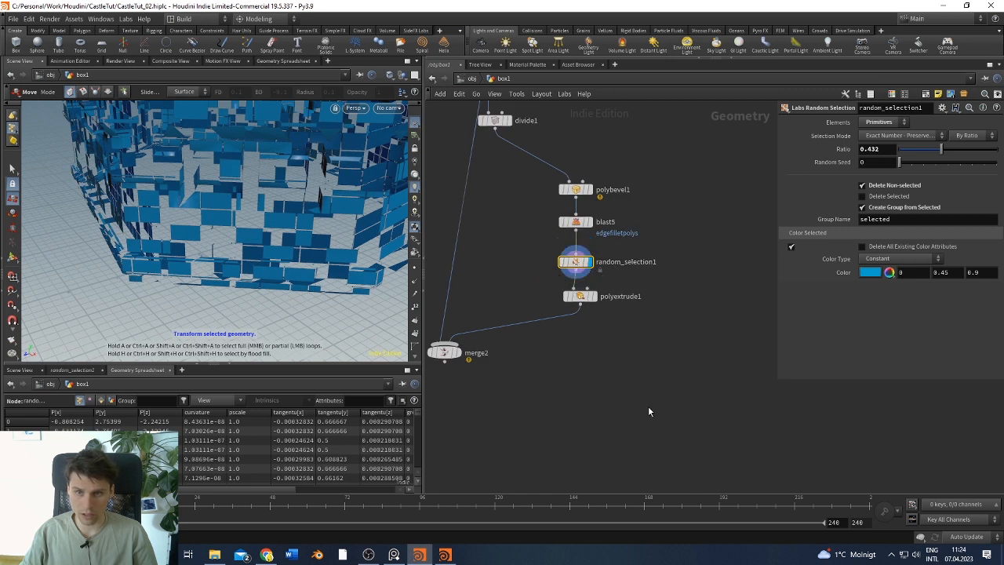
Look up the Labs Random Selection node with "random sel", and inspect the random_selection1 bricks from other angles
key("Tab")
type("random sel")
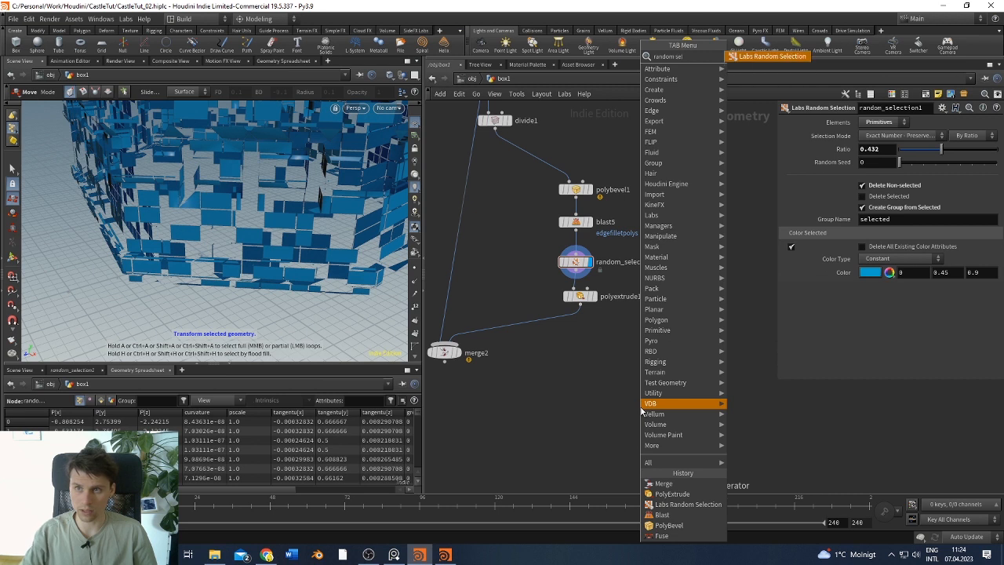
left_click(756, 59)
left_click(575, 270)
left_click_drag(226, 202, 227, 168, "alt")
left_click_drag(285, 213, 322, 206, "alt")
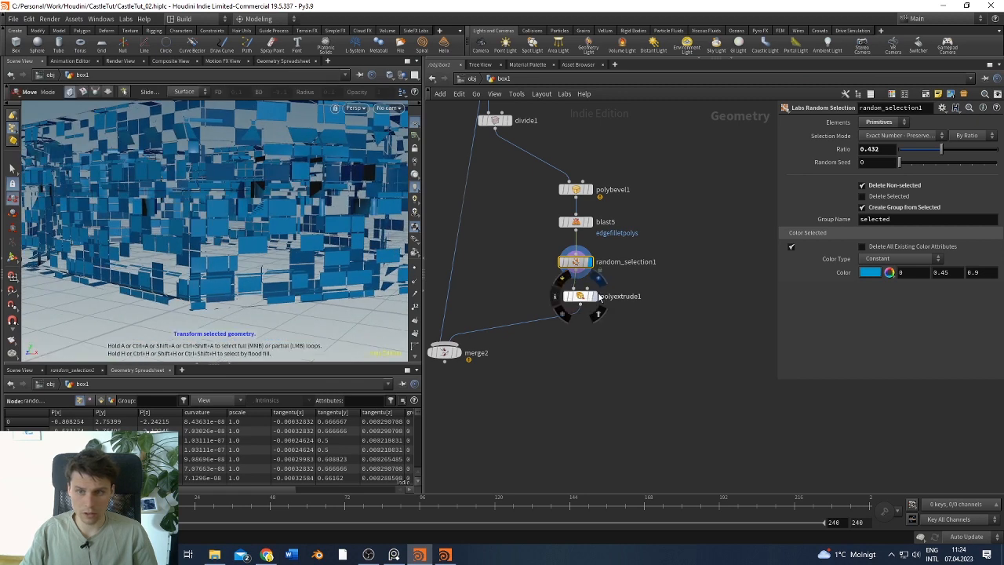
Display polyextrude1 and examine its settings and the extruded bricks
left_click(594, 296)
left_click(581, 297)
left_click_drag(282, 168, 298, 228, "alt")
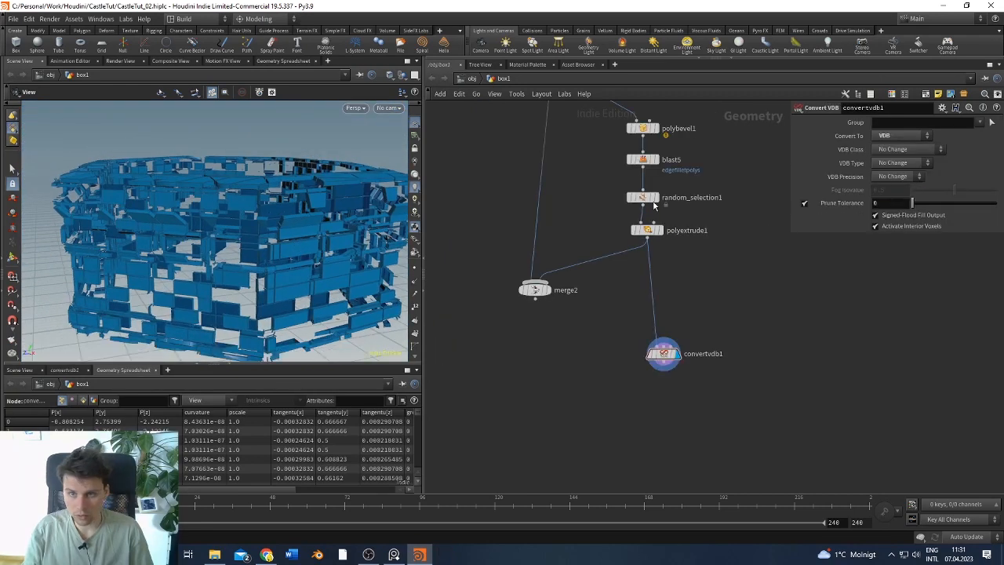
Lower the selection ratio of random_selection1 to 0.055
left_click(643, 198)
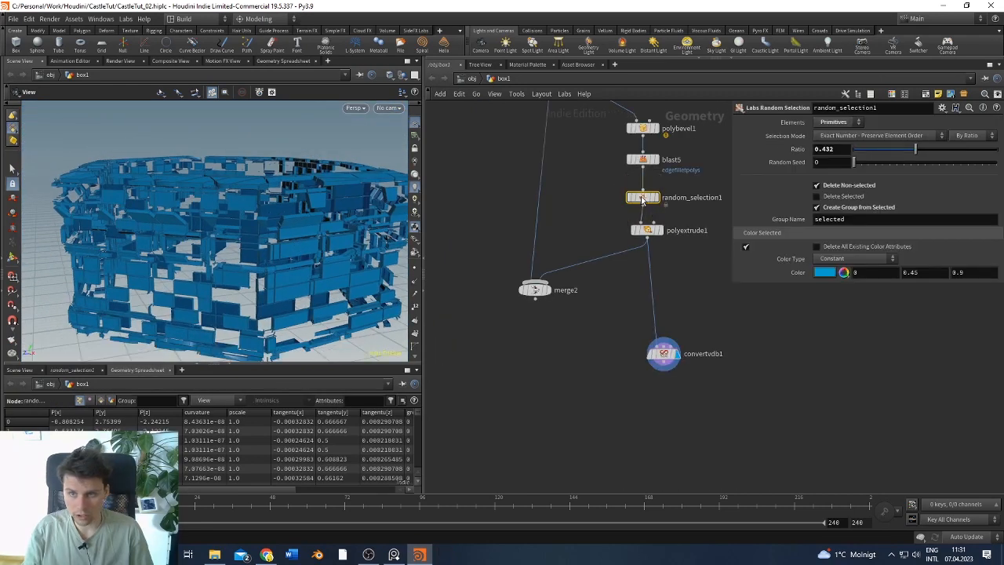
left_click_drag(910, 153, 861, 153)
left_click_drag(228, 235, 258, 197, "alt")
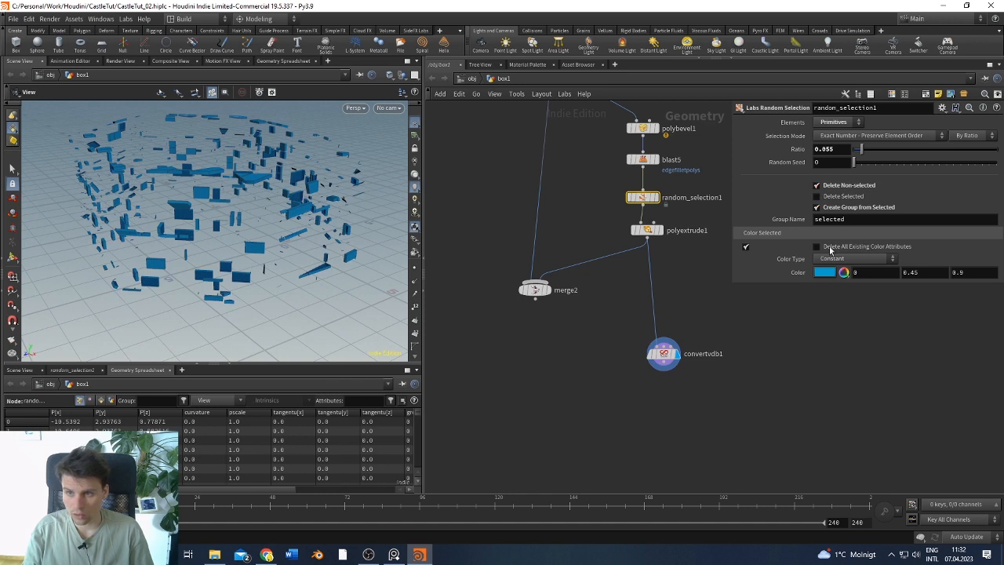
Move merge2, polyextrude1 and convertvdb1 slightly lower in the network to leave more room below random_selection1
mouse_move(708, 322)
middle_mouse_down()
mouse_move(664, 408)
mouse_move(680, 449)
mouse_move(719, 342)
mouse_move(715, 319)
middle_mouse_up()
scroll(681, 448, "up", 2)
scroll(712, 325, "down", 4)
left_click_drag(729, 311, 570, 437)
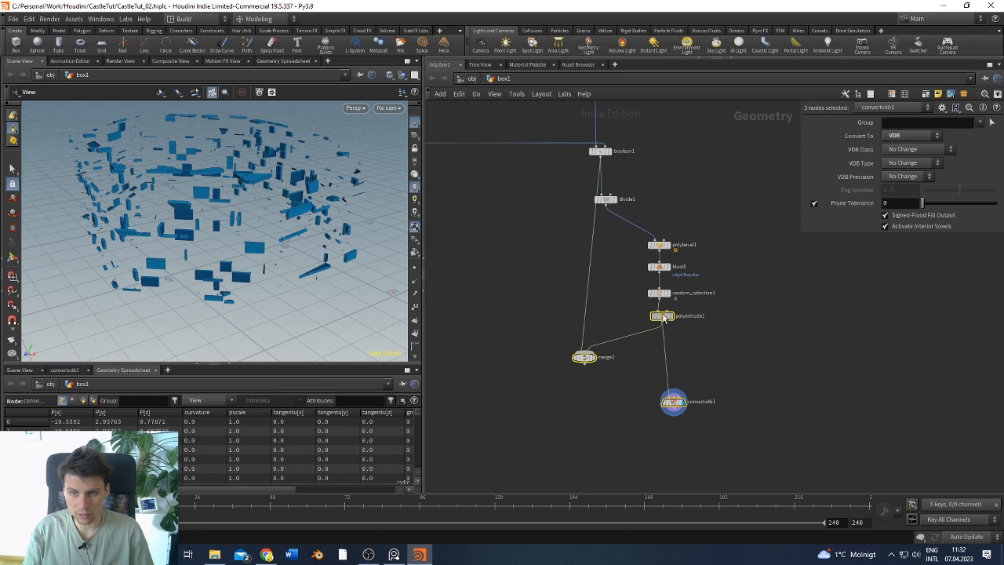
left_click_drag(663, 318, 658, 328)
left_click(723, 319)
scroll(262, 245, "up", 2)
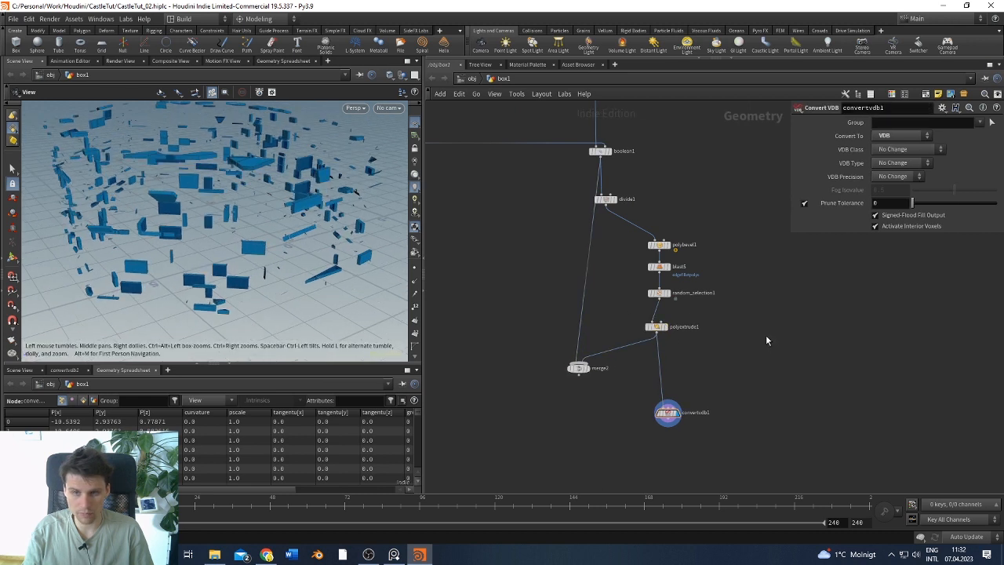
Add a Measure node beside polyextrude1, feed it from random_selection1, and display it
key("Tab")
type("measu")
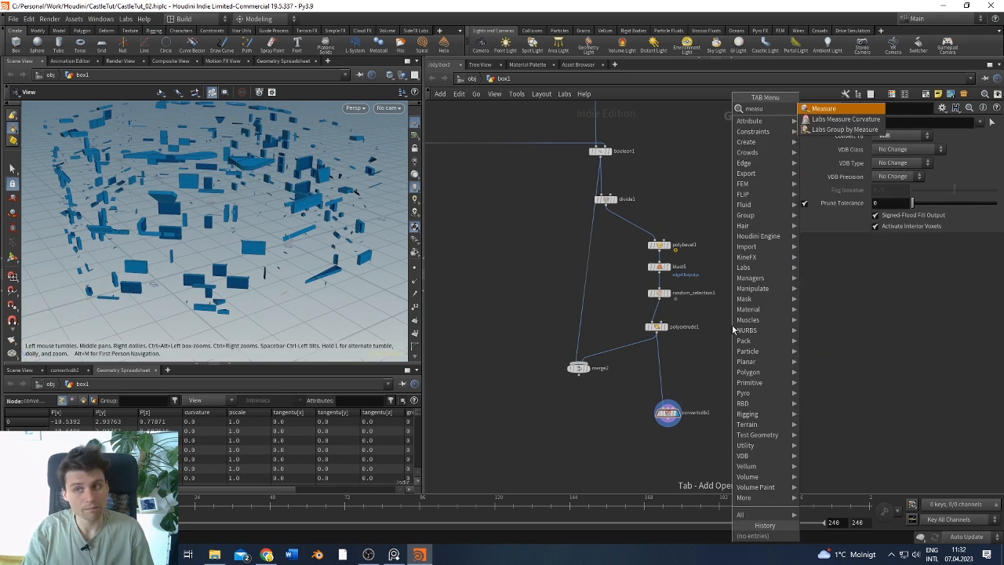
key("Return")
left_click(731, 325)
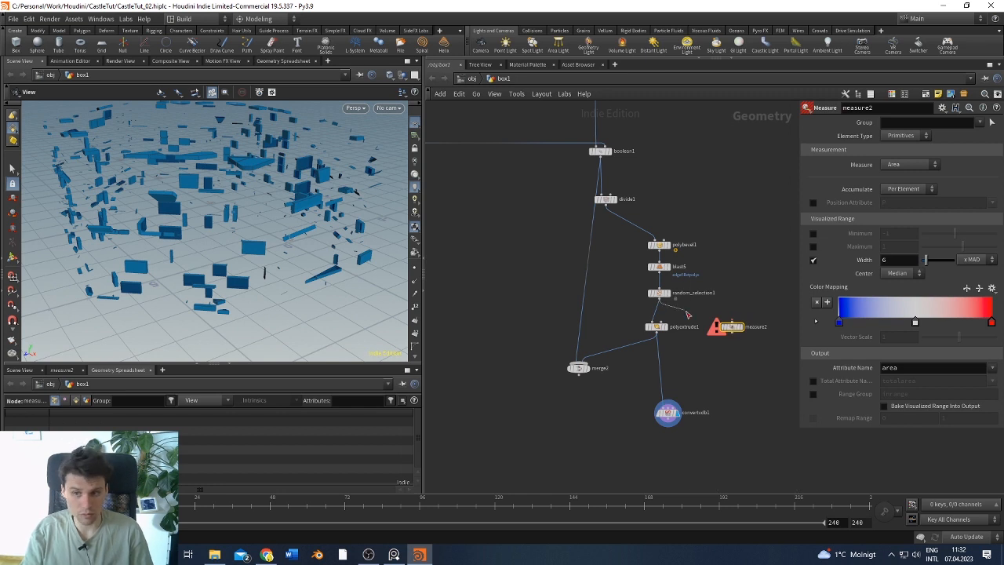
left_click(734, 328)
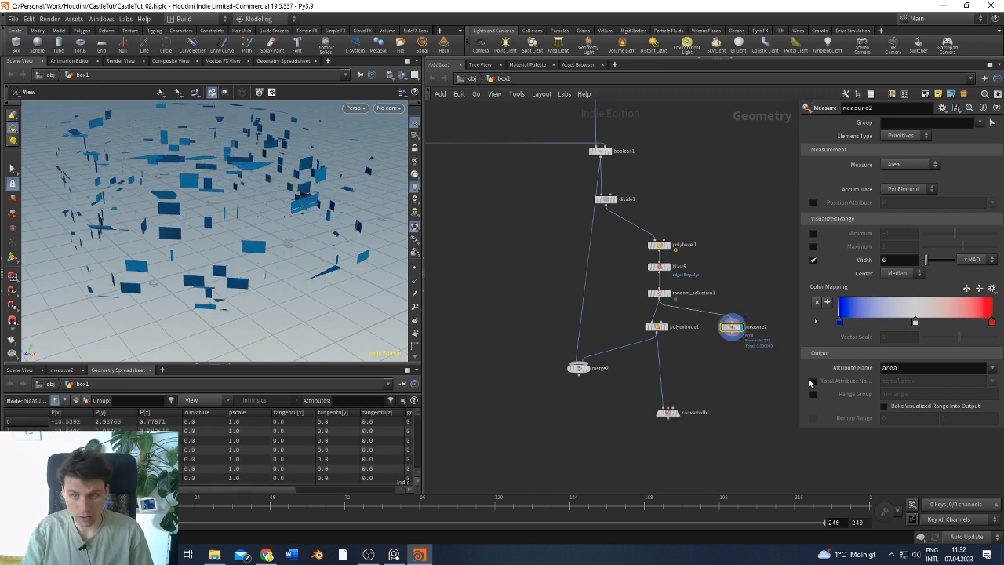
Examine the available measurement types of measure2 and the displayed brick faces from other angles
middle_click_drag(758, 353, 721, 377)
scroll(720, 372, "up", 3)
scroll(287, 219, "down", 1)
left_click_drag(287, 219, 267, 170)
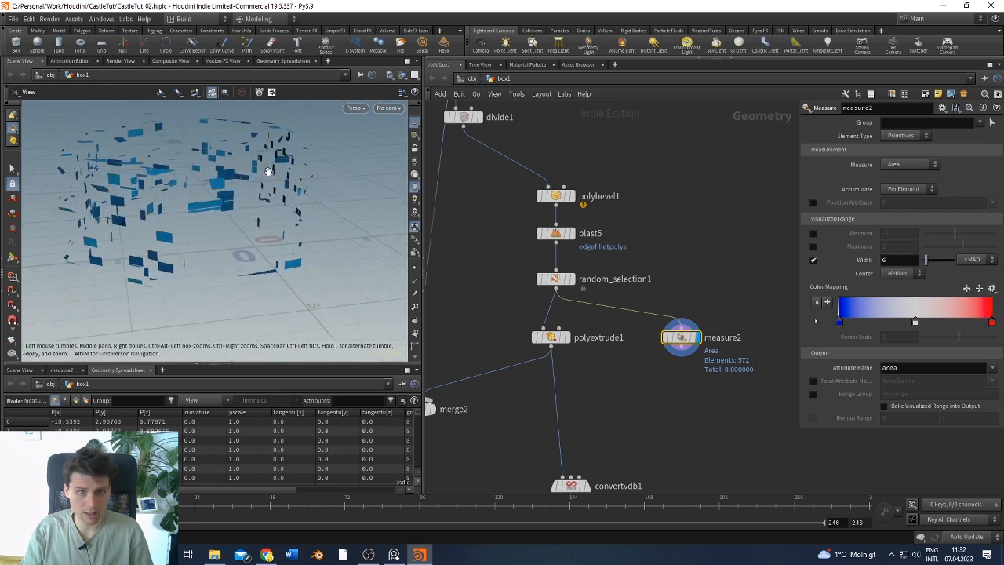
left_click(899, 167)
left_click(900, 165)
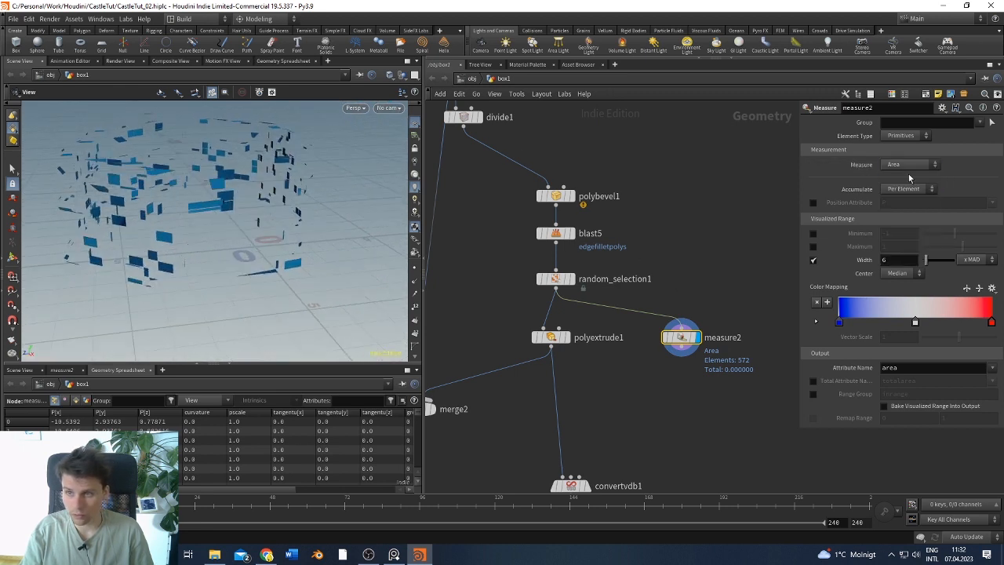
left_click_drag(252, 218, 270, 235)
scroll(271, 236, "up", 1)
mouse_move(678, 338)
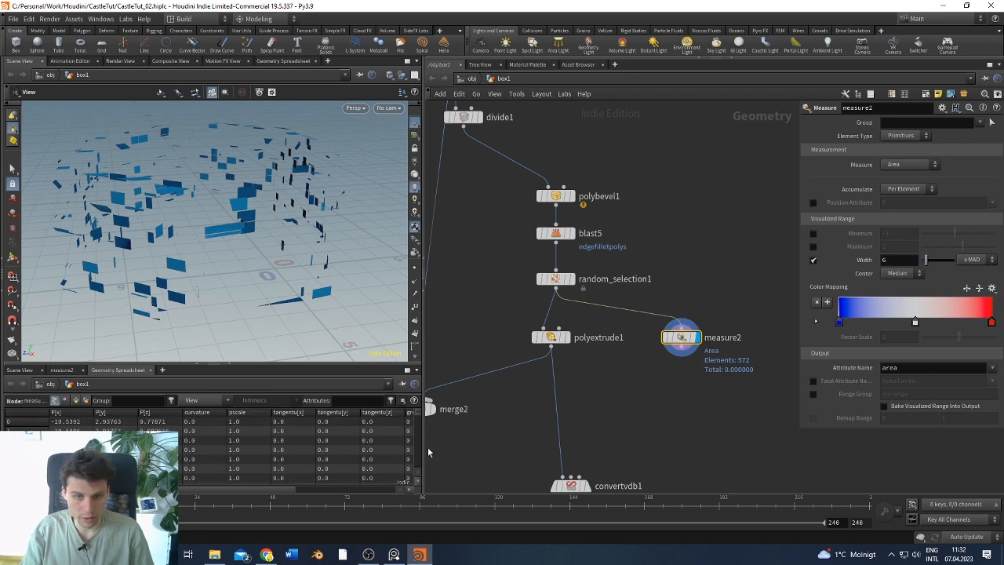
Widen the viewport and Geometry Spreadsheet area, and look through the attribute columns of measure2
left_click_drag(425, 447, 518, 445)
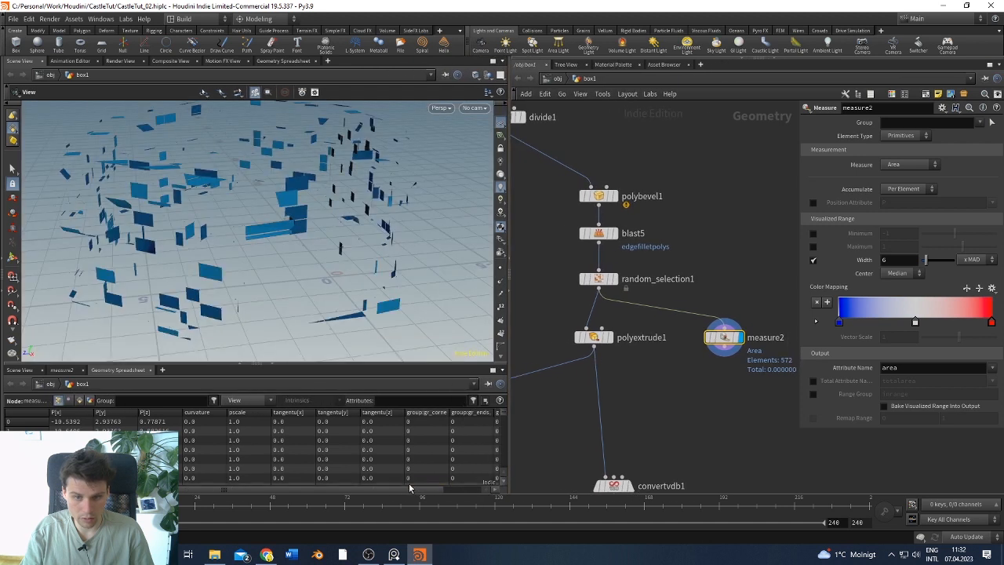
left_click_drag(409, 491, 478, 491)
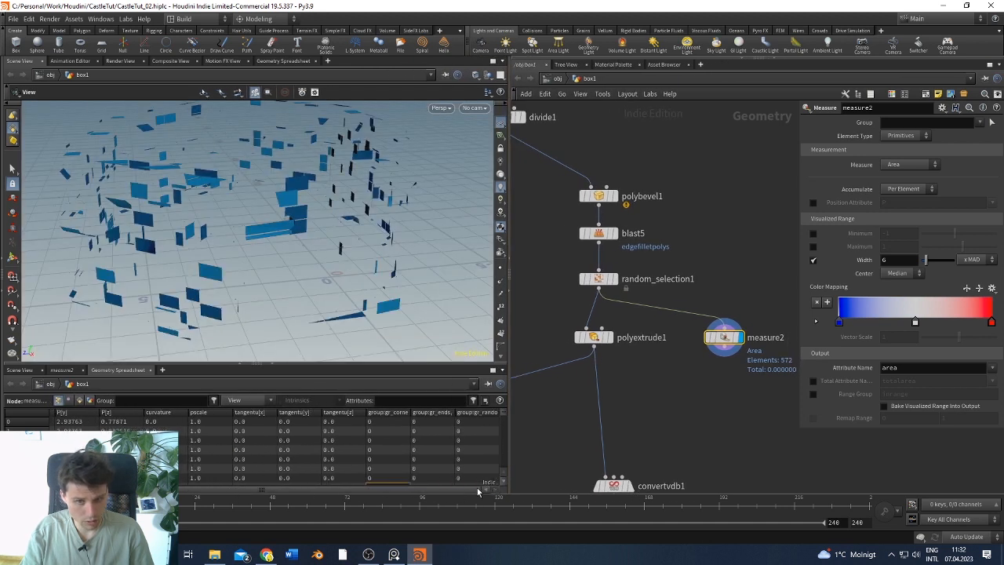
left_click(729, 336)
middle_click_drag(789, 161, 759, 178)
Review the group and Measure choices of measure2, and try the Position Attribute option on and off
left_click(982, 122)
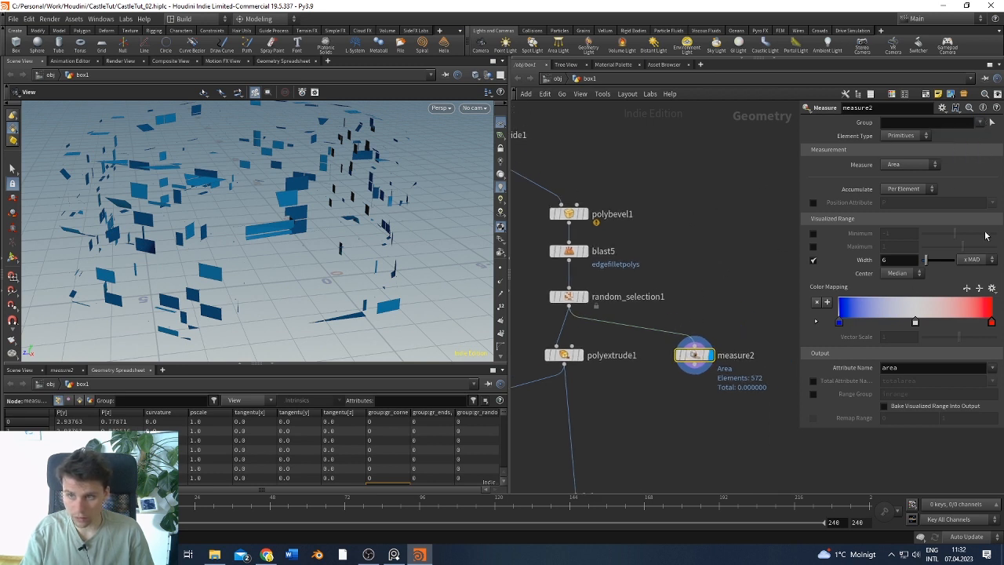
left_click(908, 167)
left_click(853, 189)
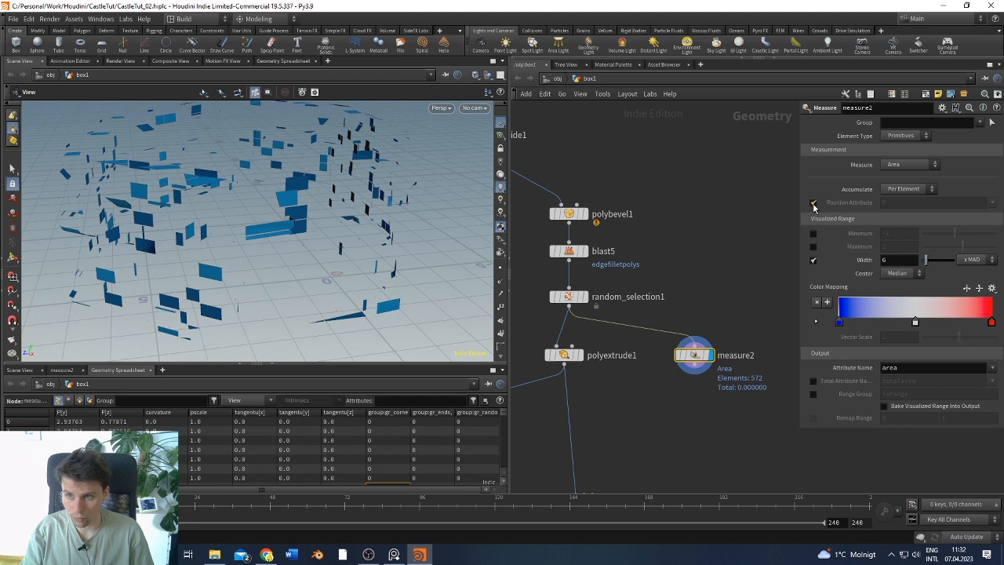
left_click(813, 205)
left_click(812, 205)
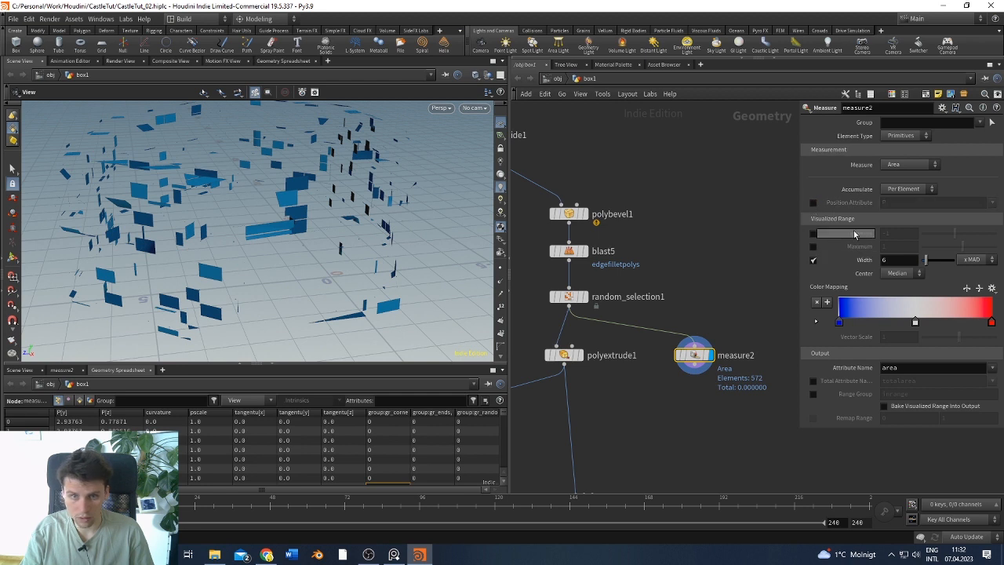
left_click(814, 204)
left_click(813, 203)
left_click(813, 203)
left_click(813, 202)
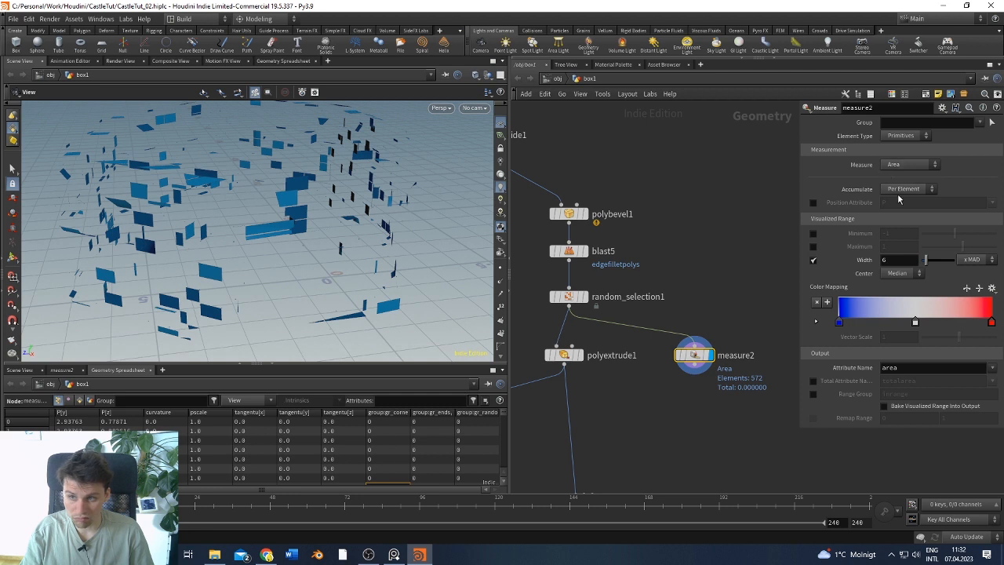
left_click(812, 204)
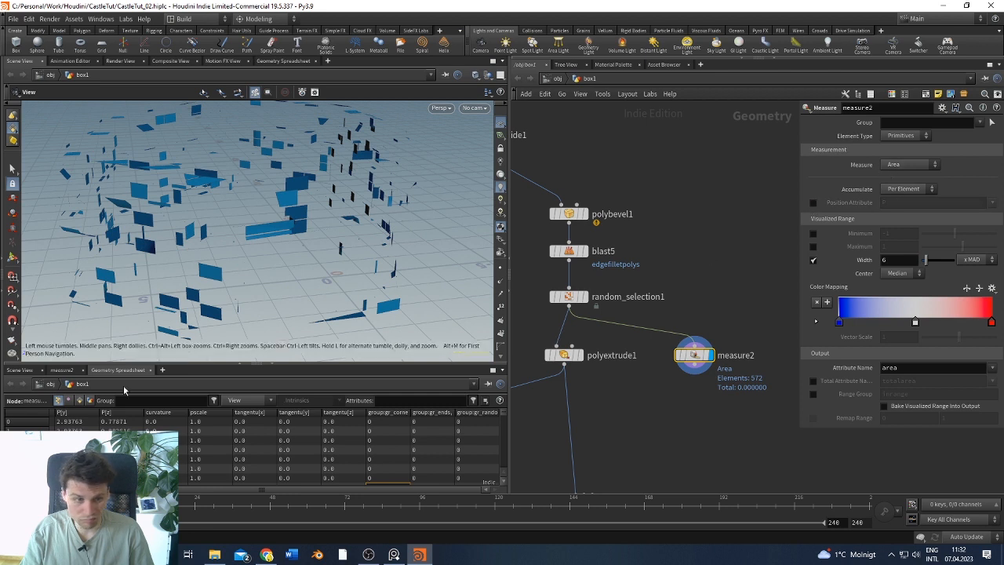
Switch the Geometry Spreadsheet to primitive attributes to check the area values, and inspect the brick faces
left_click(78, 401)
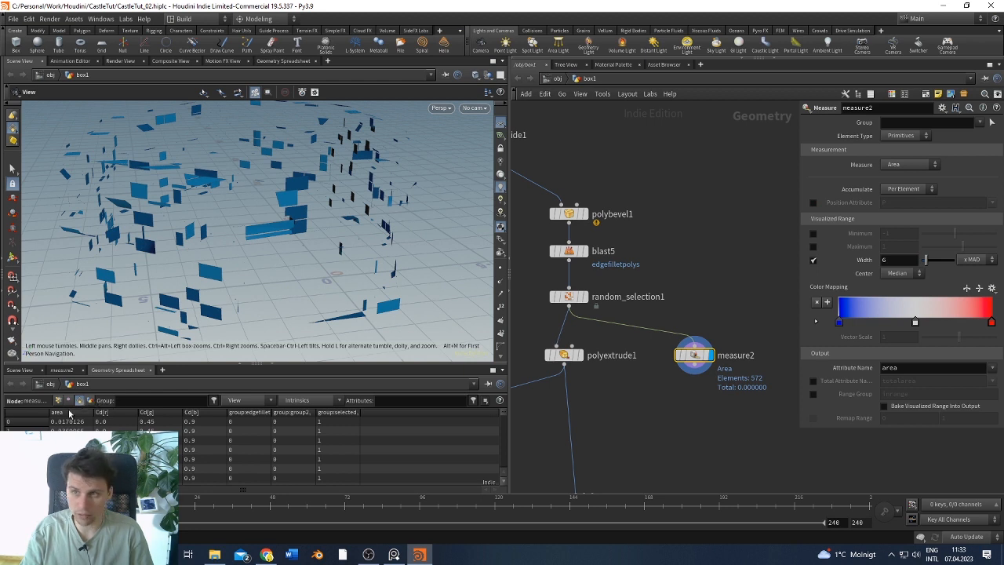
left_click_drag(220, 244, 439, 327)
left_click_drag(285, 280, 286, 198)
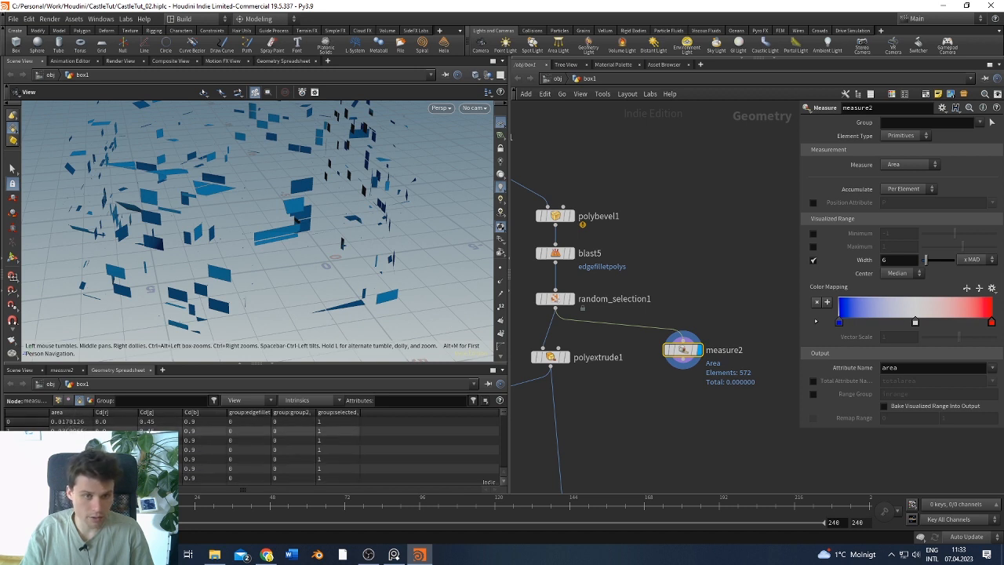
Place measure2 farther from polyextrude1, add a Group node below it, and connect measure2 to the new node
middle_click_drag(693, 417, 668, 409)
left_click_drag(663, 343, 683, 335)
middle_click_drag(659, 389, 651, 388)
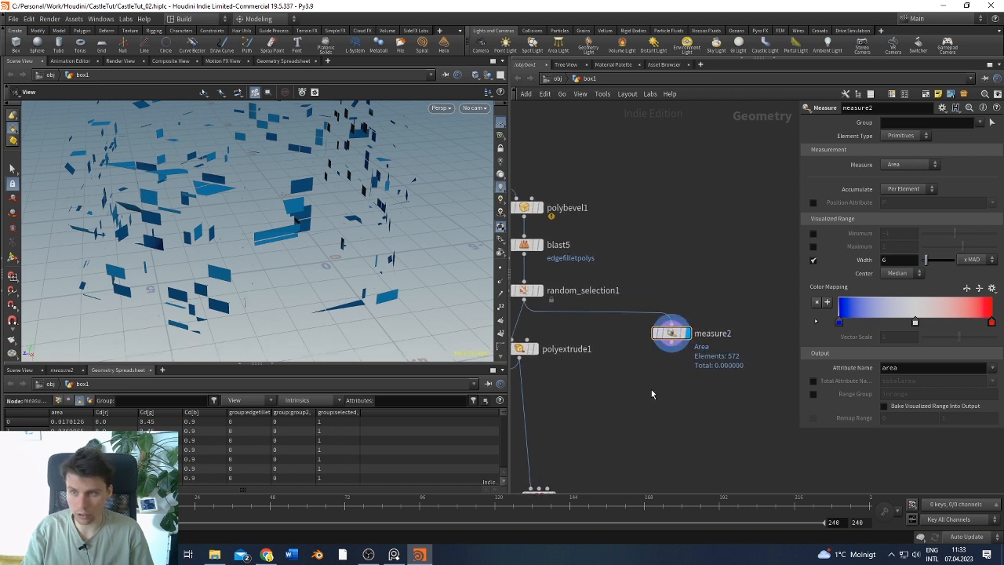
key("Tab")
type("group")
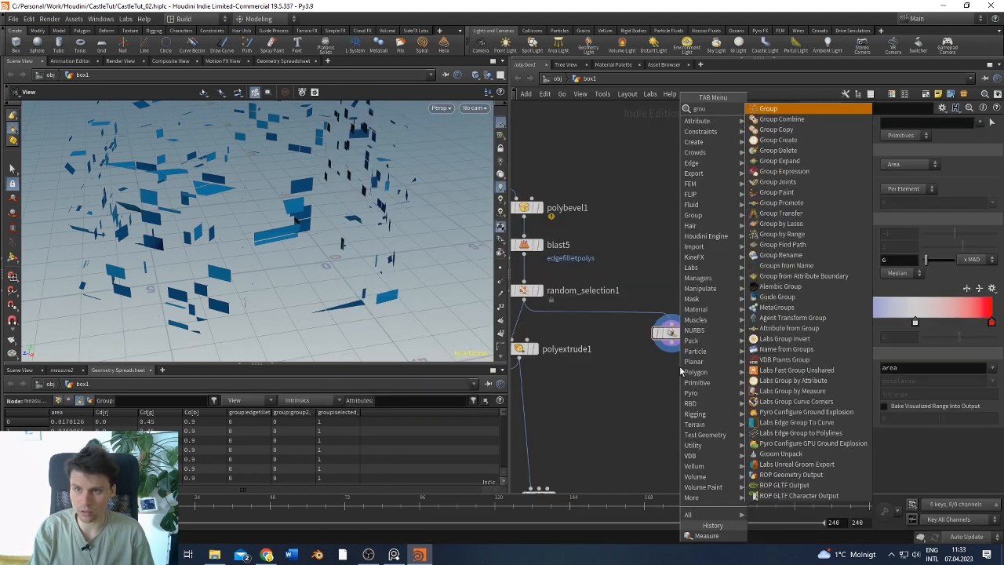
key("Return")
left_click(676, 386)
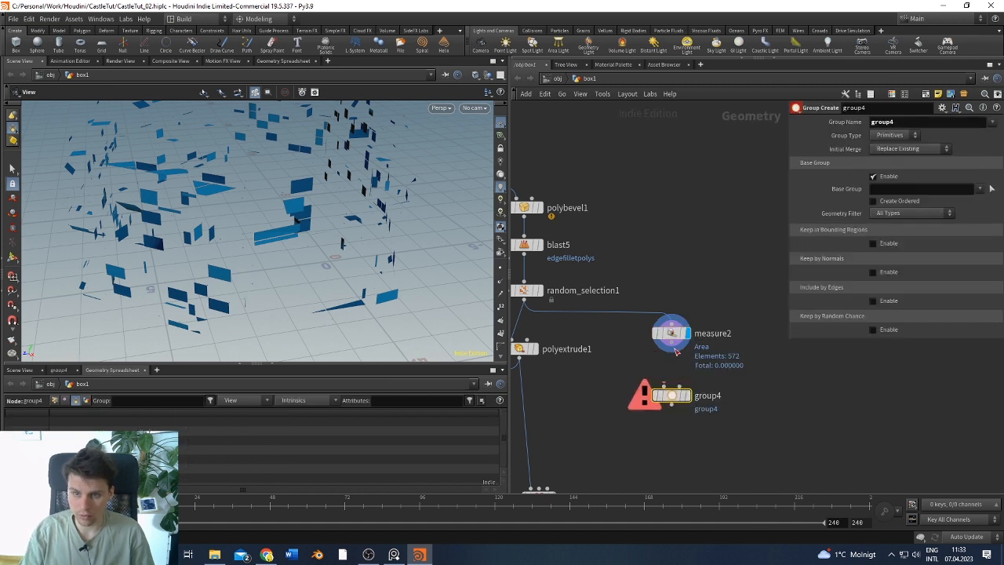
left_click_drag(676, 351, 671, 387)
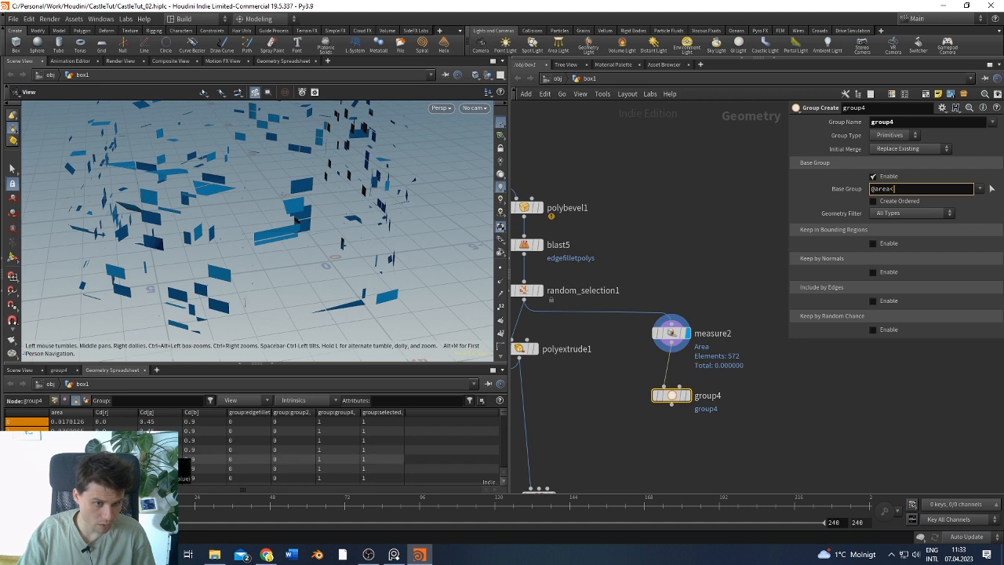
scroll(118, 459, "down", 2)
scroll(118, 459, "down", 1)
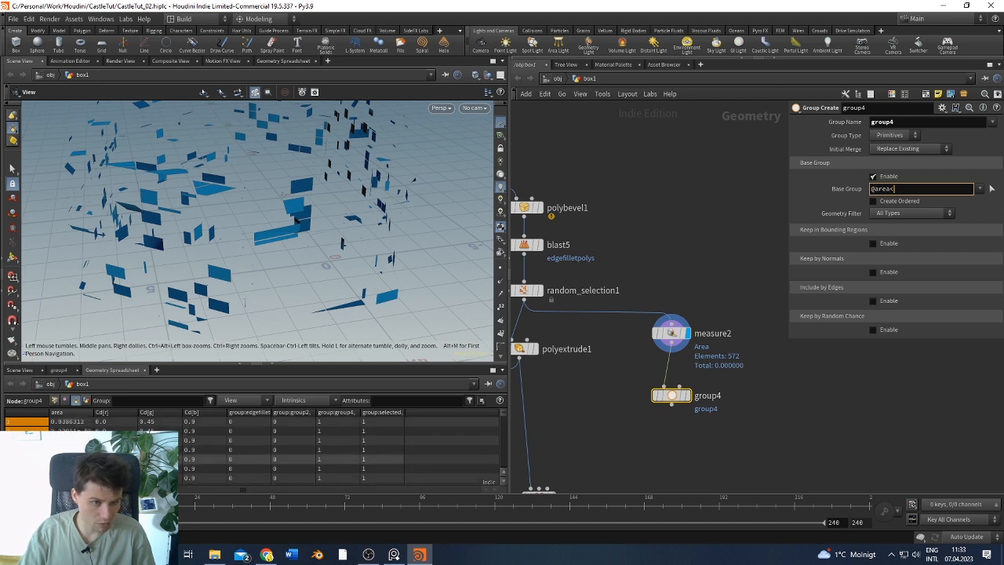
scroll(118, 459, "down", 2)
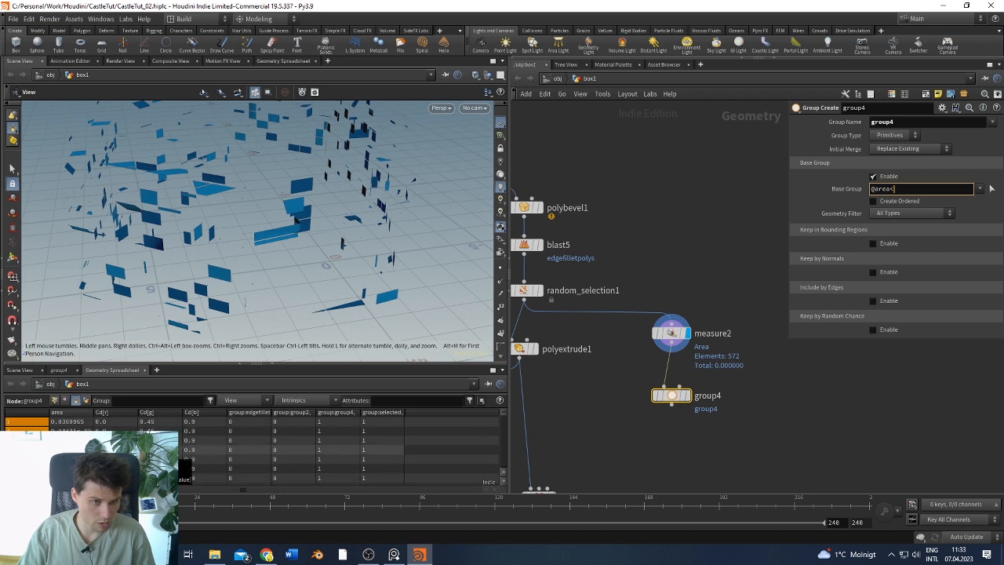
type("1")
key("Return")
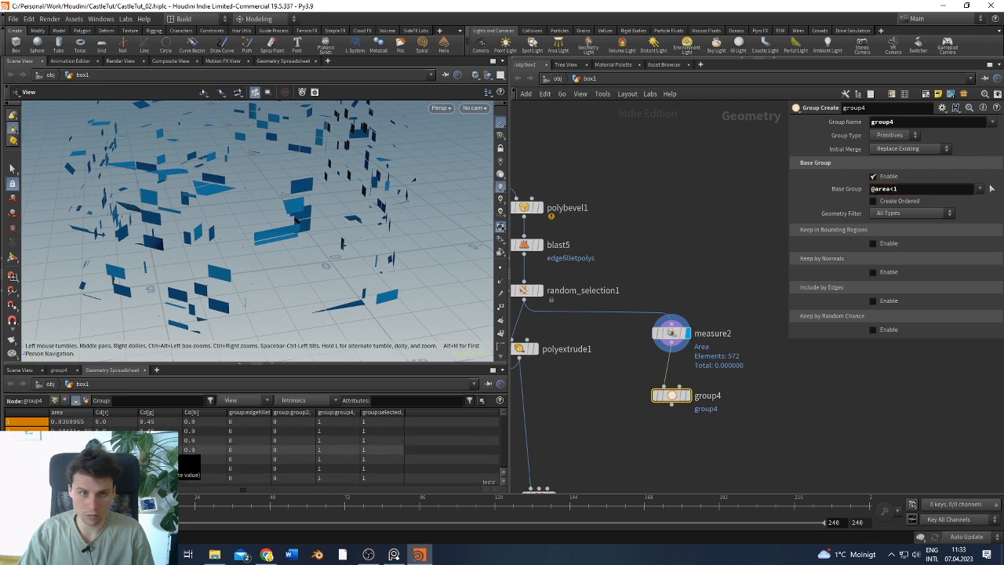
left_click(687, 395)
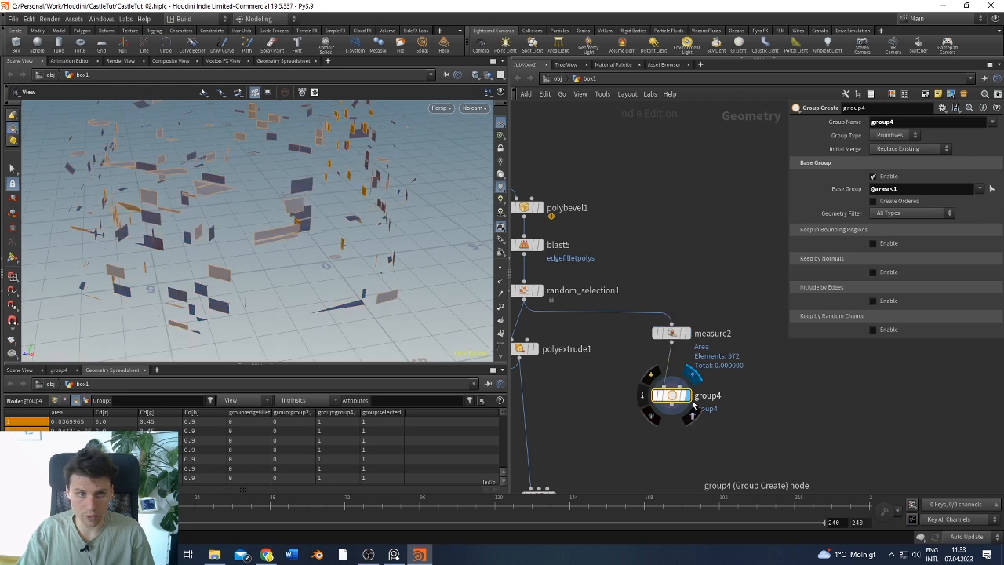
left_click_drag(436, 251, 251, 297)
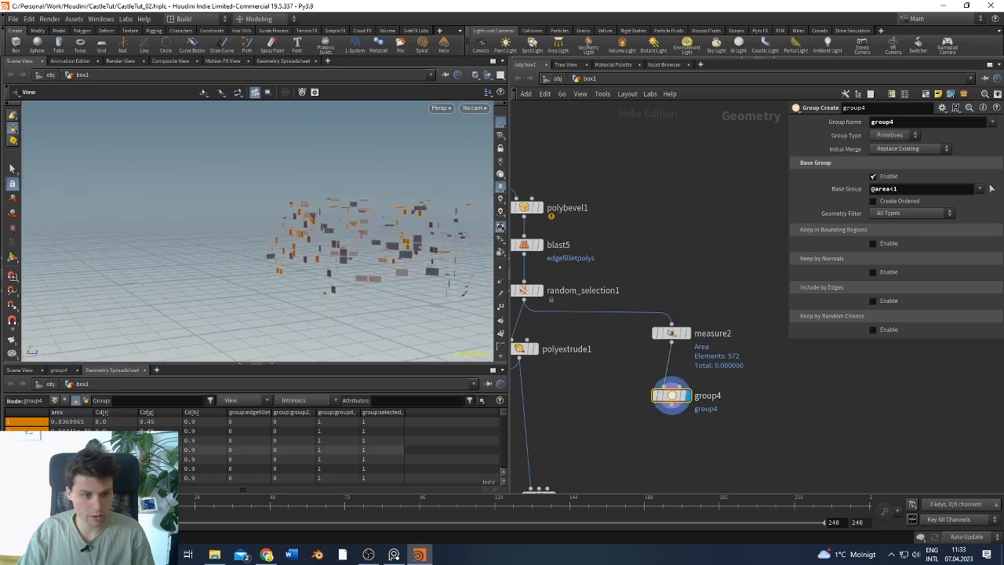
scroll(332, 284, "up", 10)
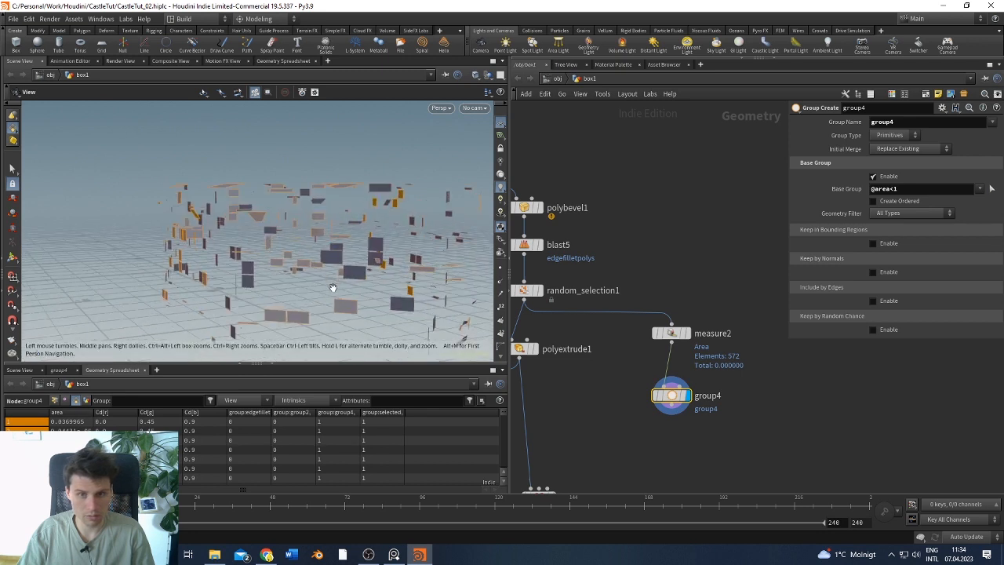
left_click_drag(277, 301, 345, 316)
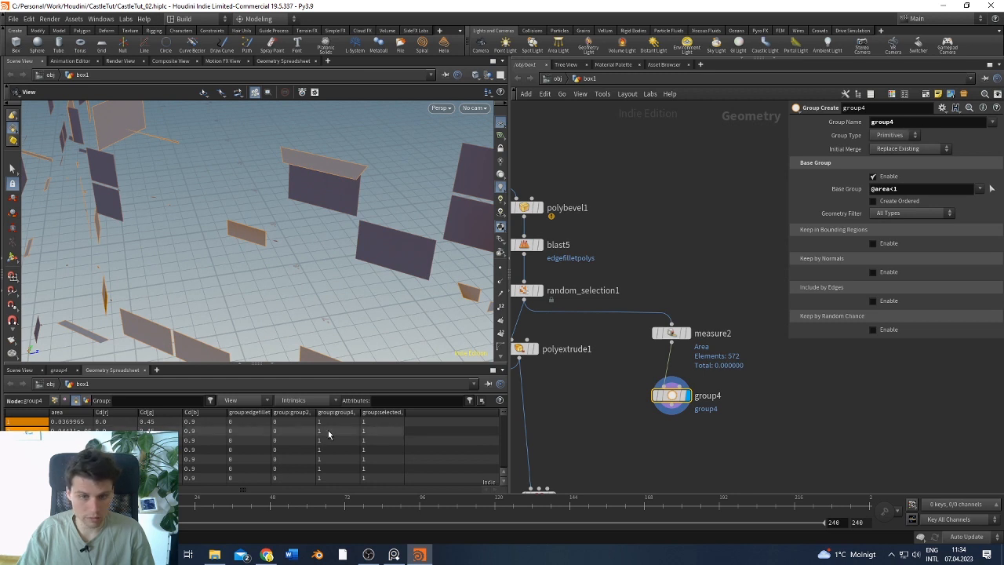
scroll(68, 426, "up", 1)
left_click(903, 187)
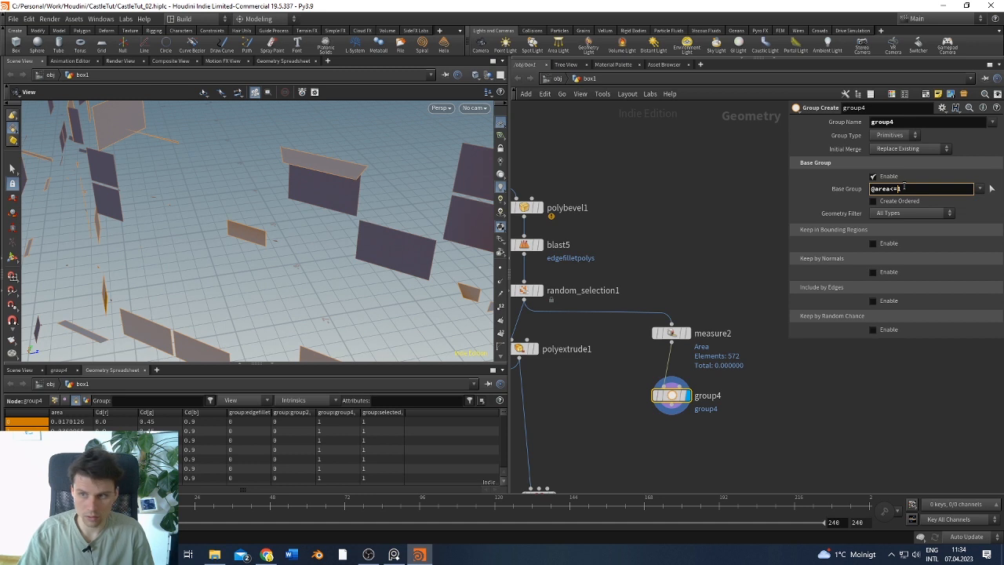
left_click(788, 426)
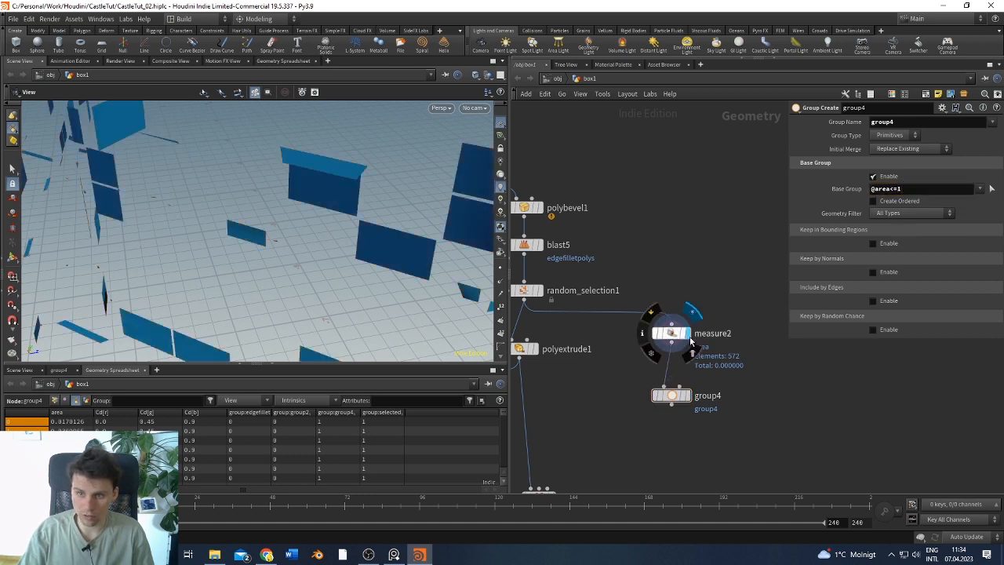
key("Return")
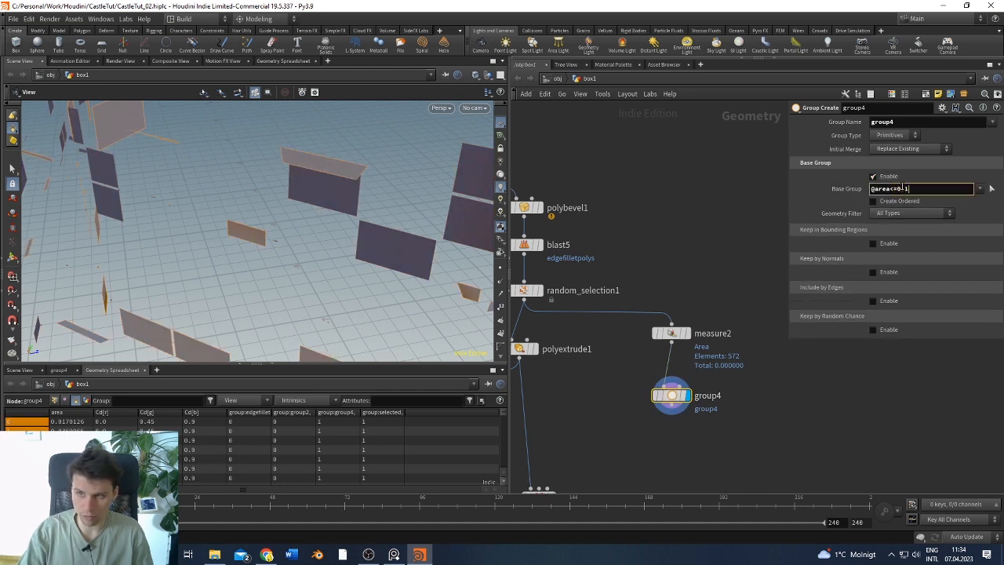
key("Return")
Inspect the small faces highlighted by group4 across the wall, and display measure2 for comparison
scroll(233, 188, "down", 6)
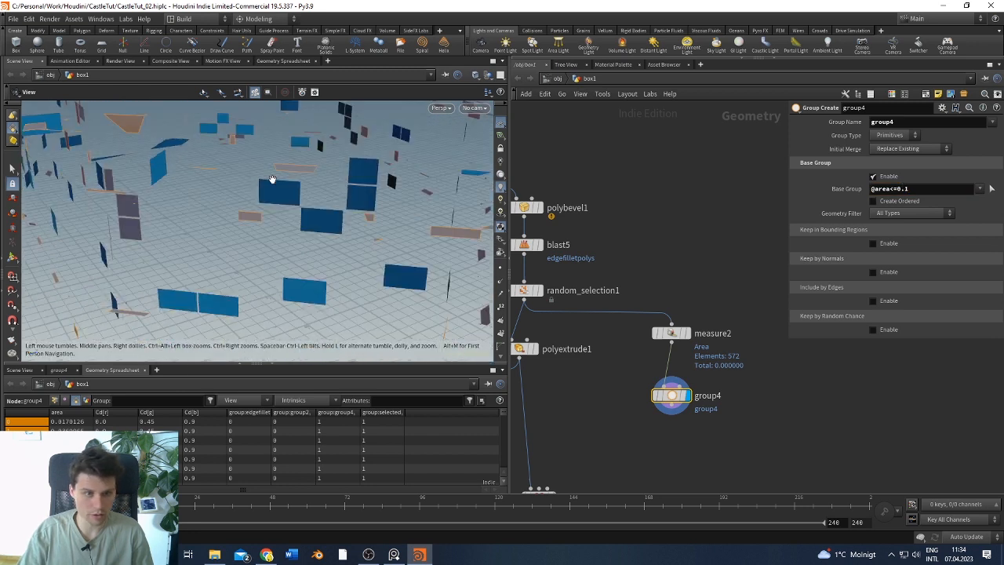
scroll(254, 231, "down", 8)
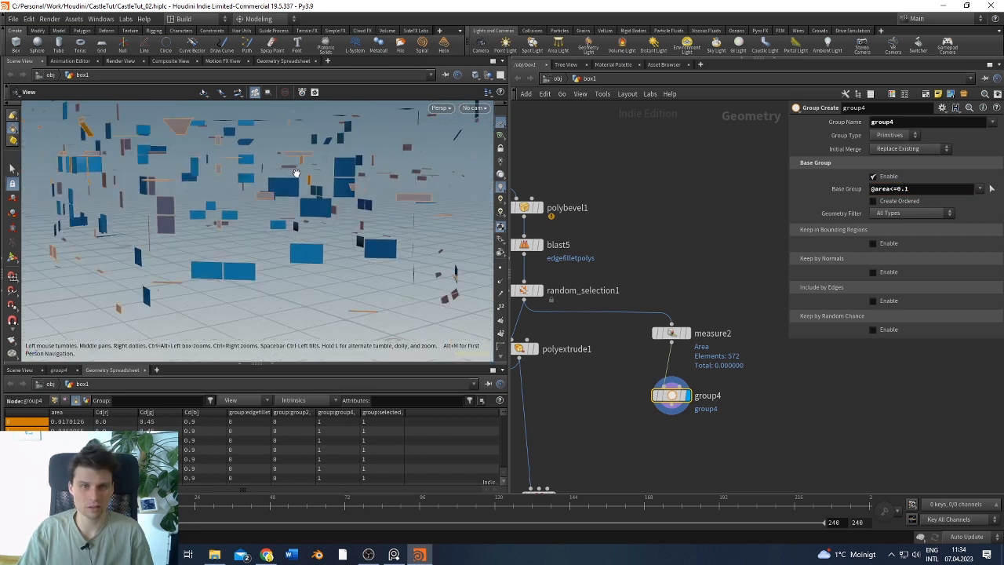
left_click_drag(306, 246, 458, 200)
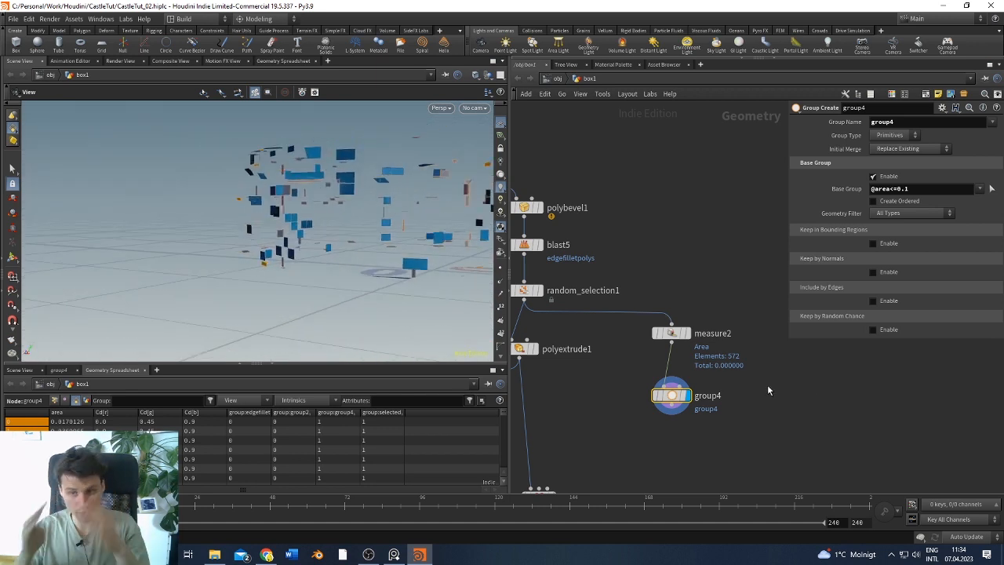
left_click(686, 334)
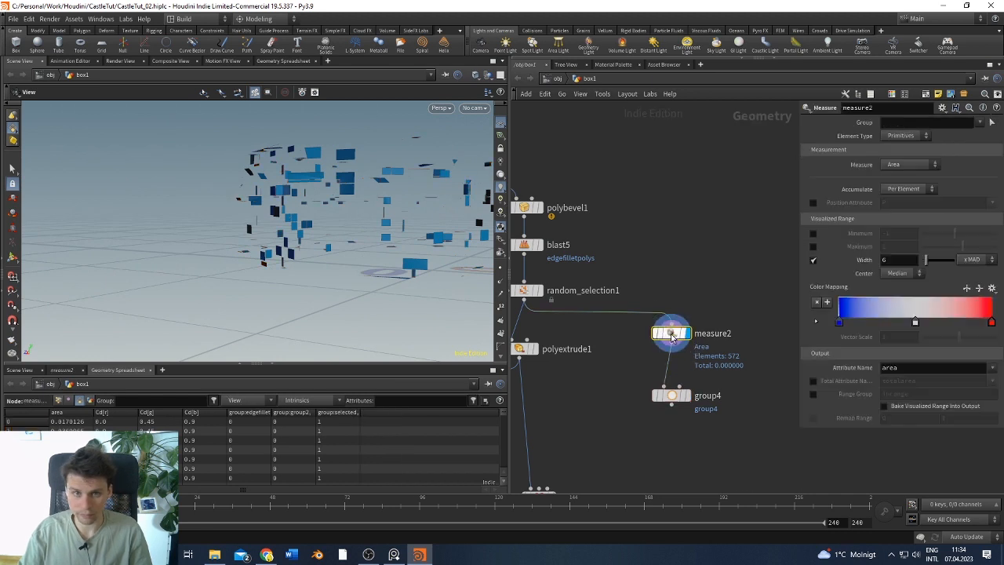
Inspect the brick faces of measure2, and display group4 to compare which small faces it highlights
mouse_move(322, 257)
left_mouse_down()
mouse_move(301, 289)
mouse_move(310, 267)
left_mouse_up()
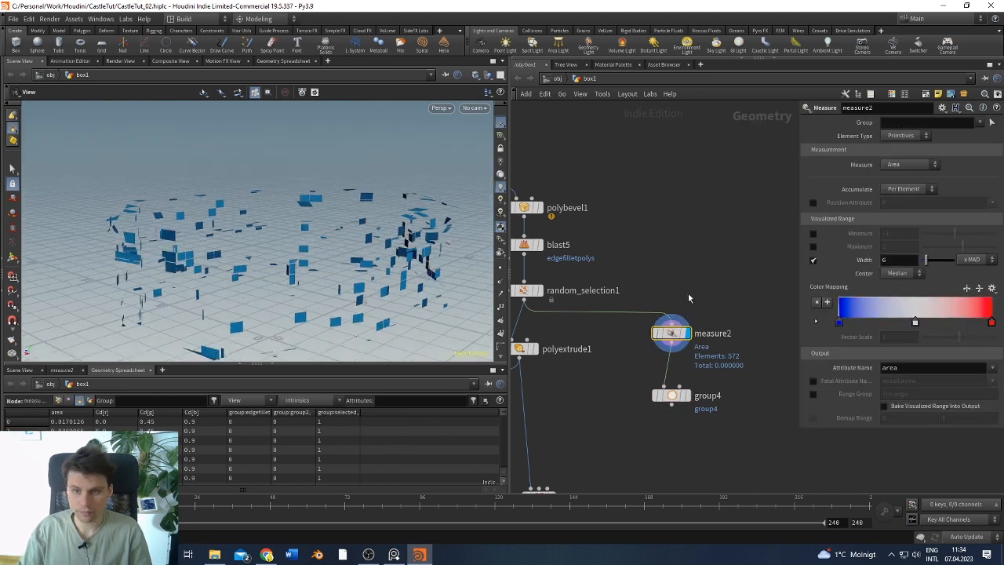
middle_click_drag(690, 291, 696, 276)
left_click_drag(323, 227, 307, 208)
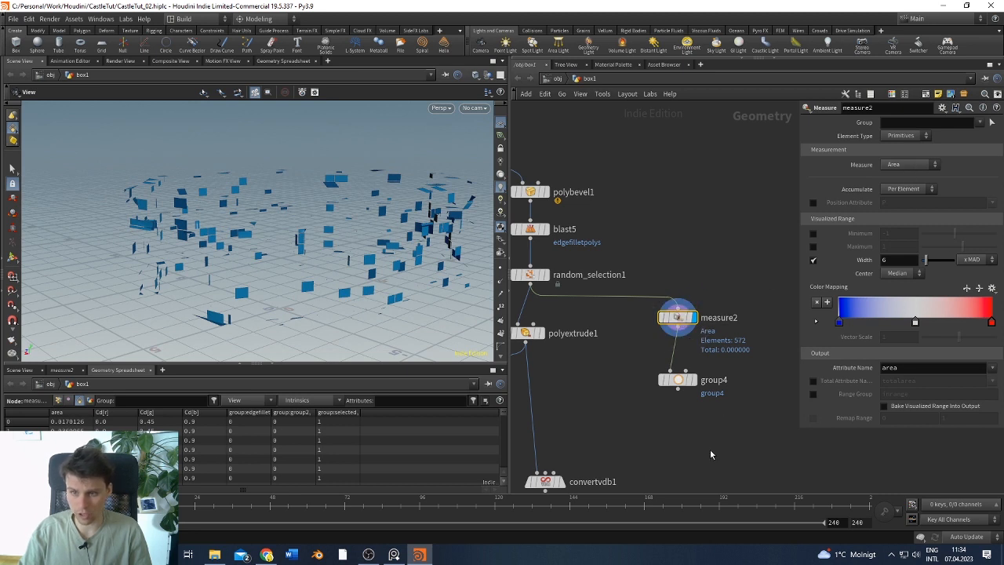
left_click(692, 380)
left_click_drag(374, 271, 341, 261)
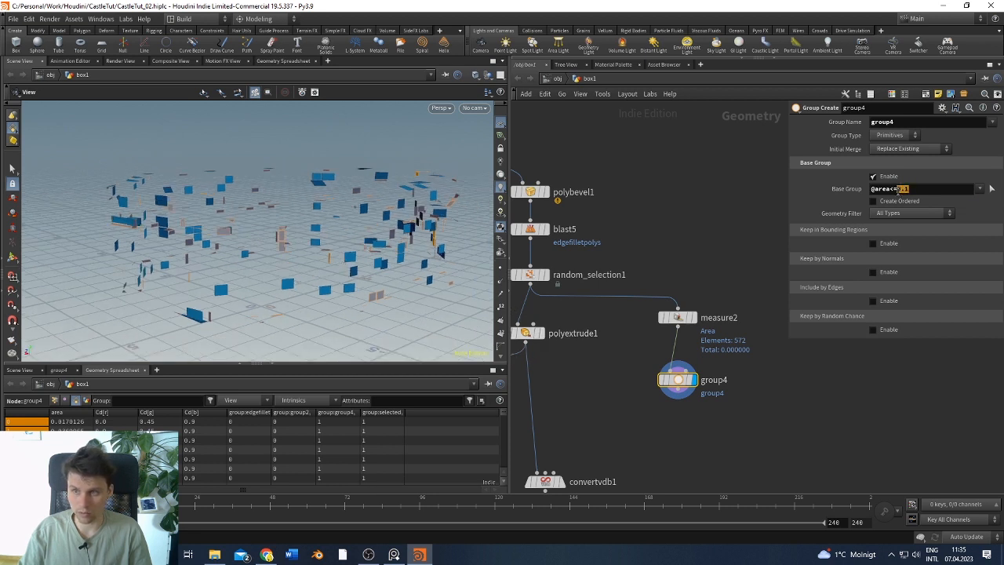
left_click(660, 450)
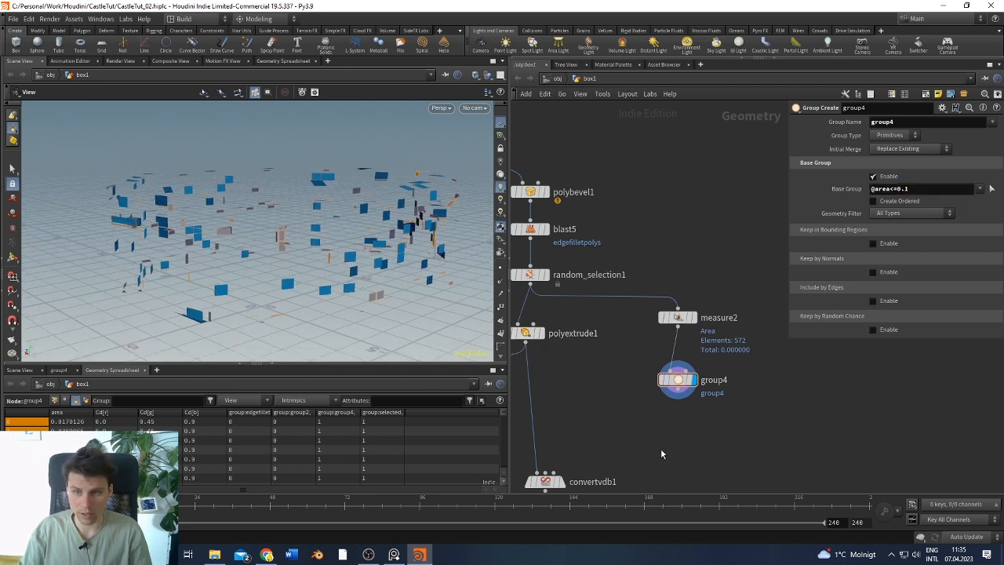
Add a Blast node below group4, display it, and set its Group to group4
left_click(679, 402)
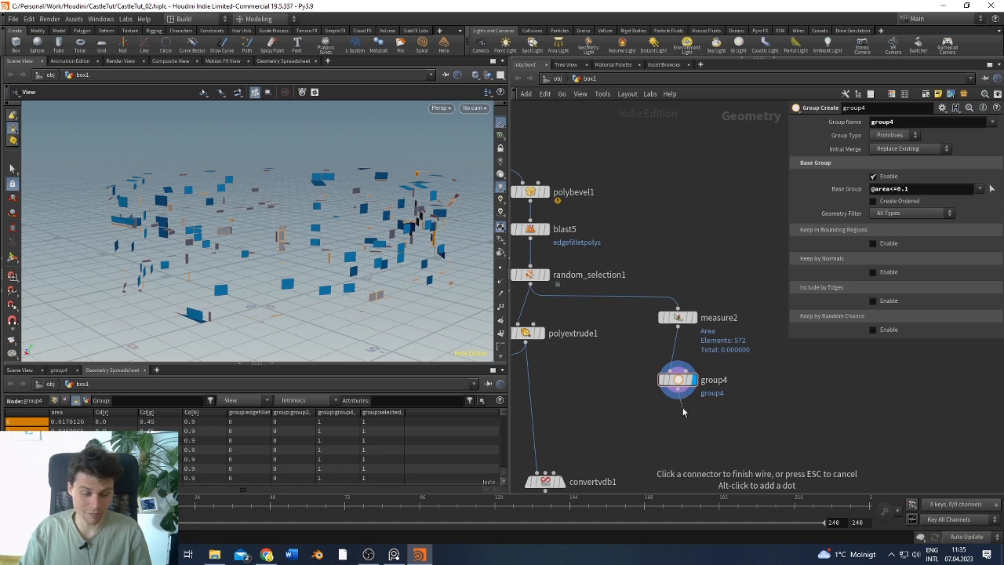
key("Tab")
type("blast")
key("Return")
key("Return")
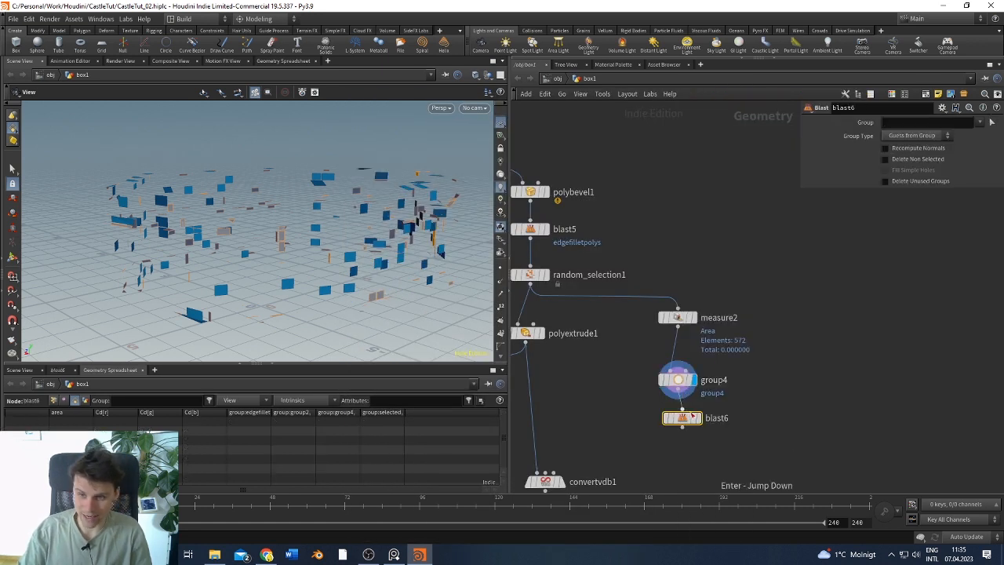
left_click(696, 417)
left_click(979, 123)
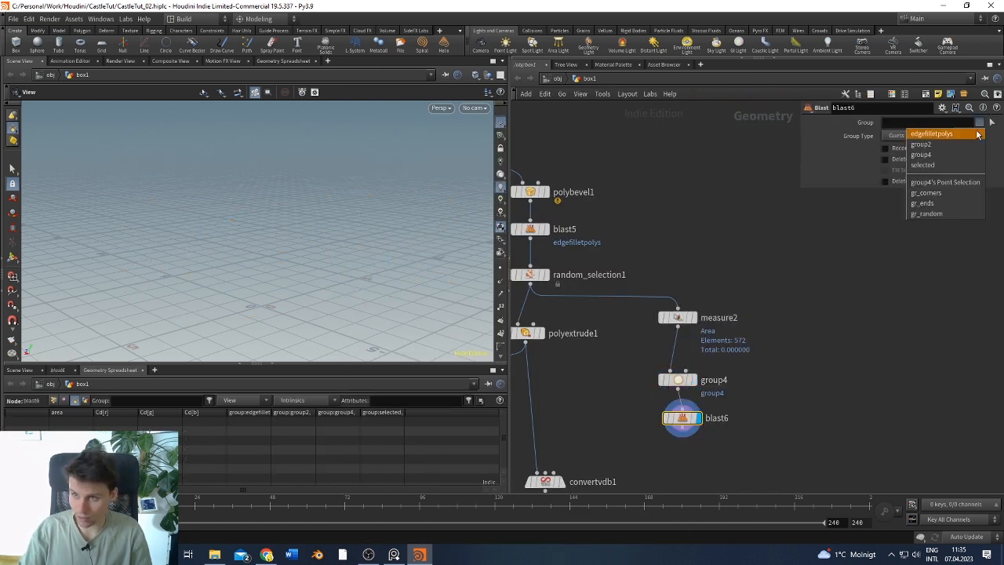
left_click(929, 163)
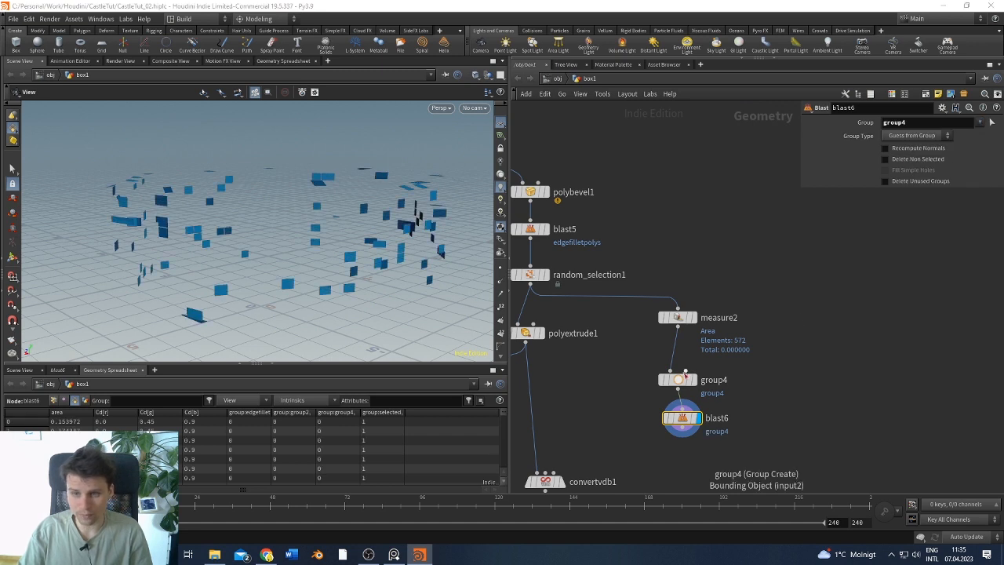
Tidy the measure2, group4 and blast6 chain and insert it between random_selection1 and polyextrude1
left_click_drag(679, 381, 679, 352)
left_click_drag(687, 423, 682, 398)
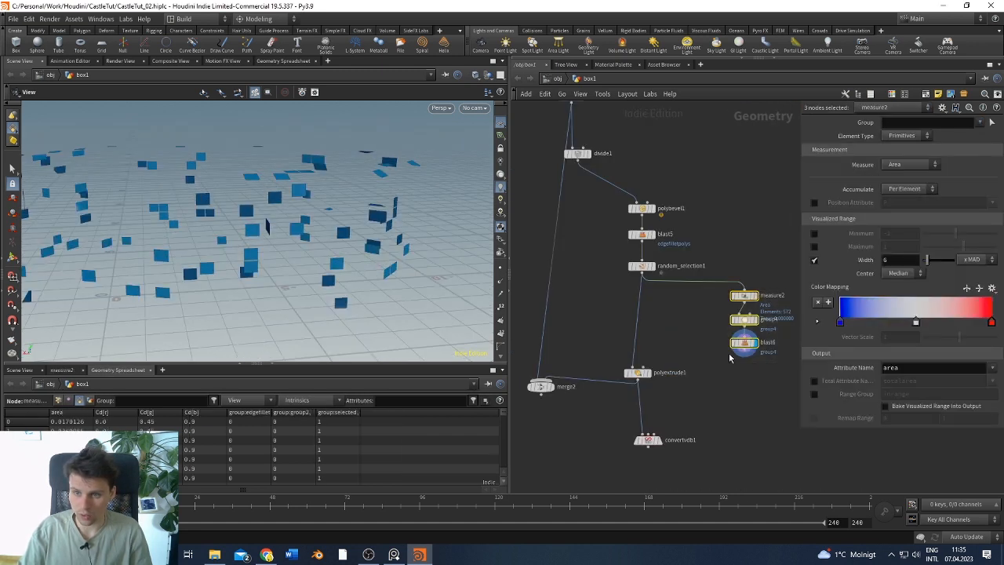
left_click_drag(744, 355, 632, 367)
left_click_drag(792, 287, 641, 345)
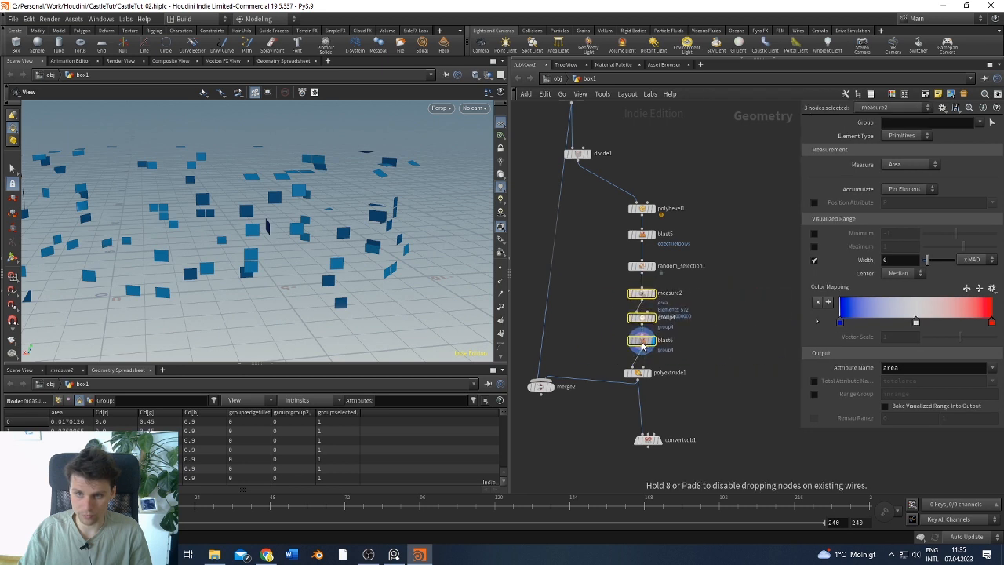
Display convertvdb1 and examine the extruded bricks from several angles and up close for missing faces
left_click(706, 438)
left_click_drag(258, 189, 281, 200)
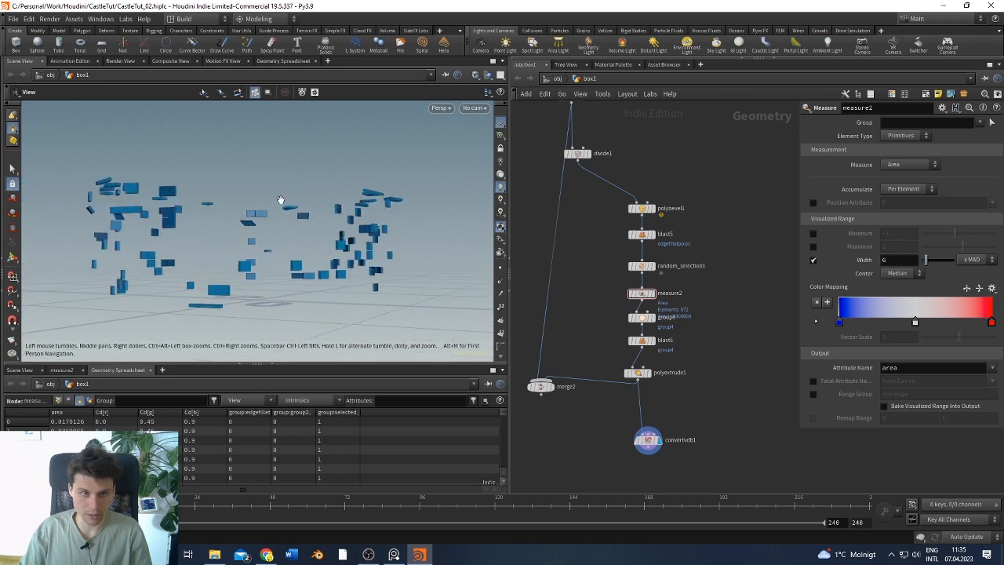
scroll(281, 200, "down", 2)
scroll(716, 398, "down", 5)
scroll(678, 415, "up", 4)
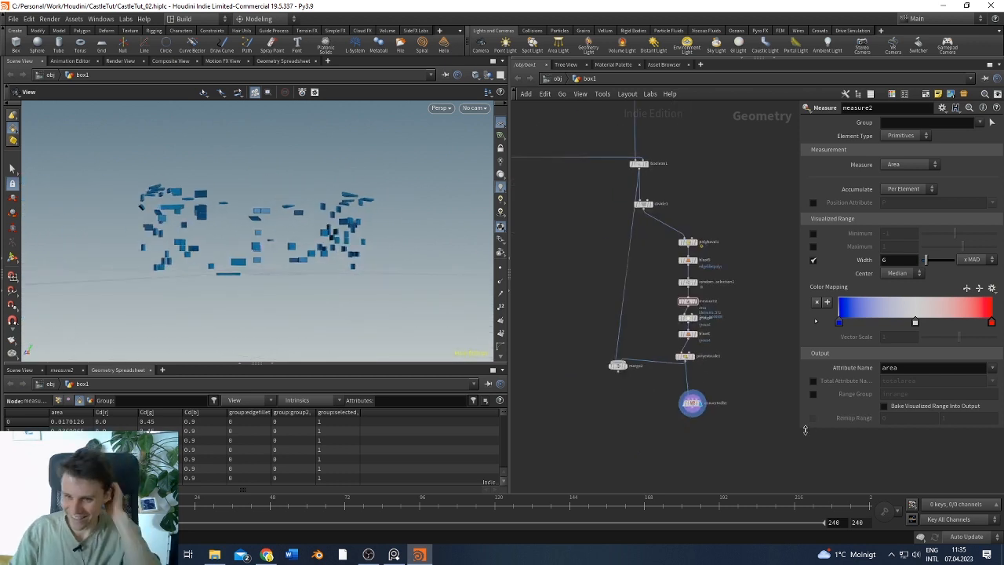
scroll(486, 312, "up", 3)
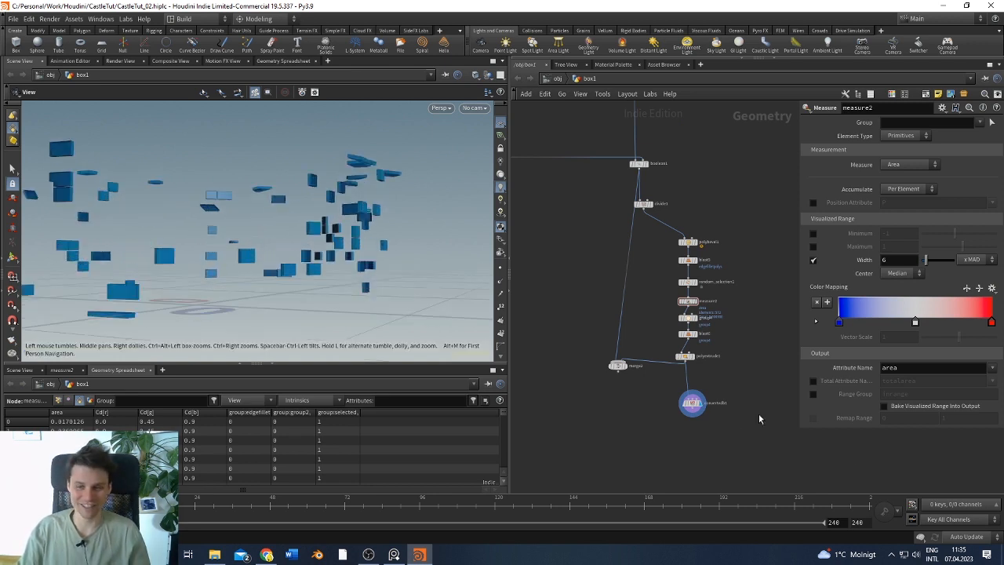
scroll(298, 277, "up", 2)
left_click_drag(370, 217, 367, 270)
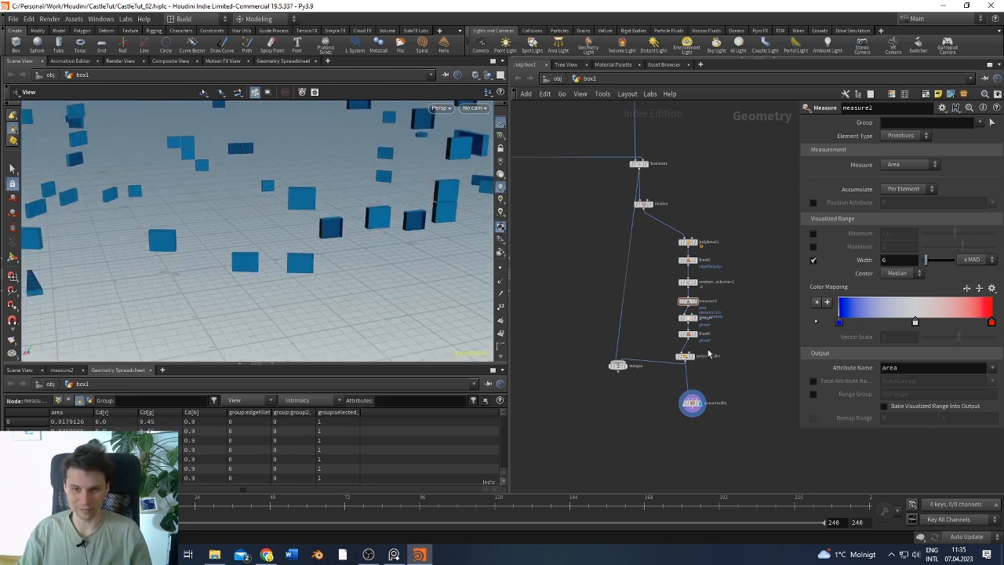
scroll(463, 215, "up", 3)
left_click_drag(463, 215, 409, 225)
scroll(409, 226, "up", 3)
scroll(410, 229, "down", 1)
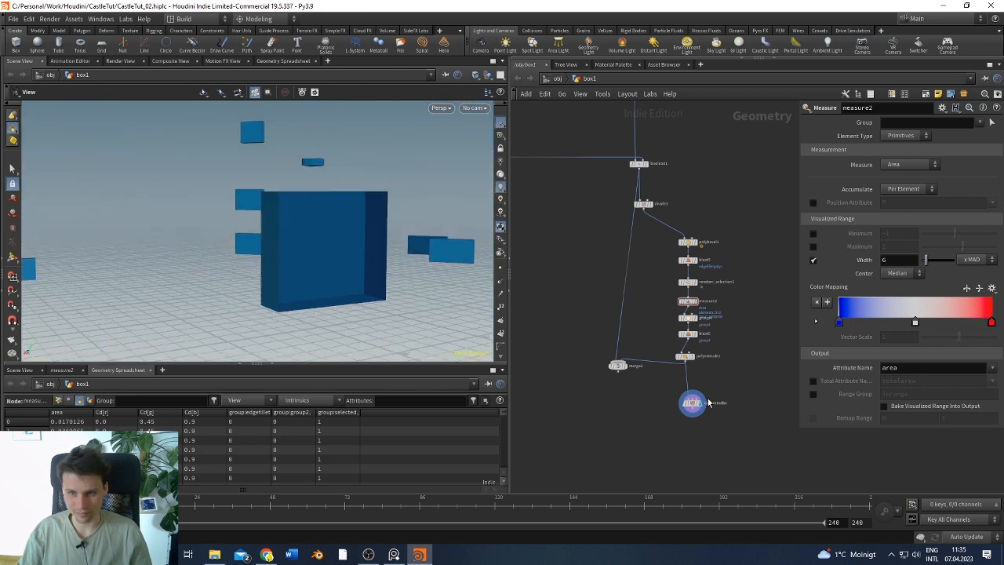
scroll(699, 404, "up", 3)
key("Tab")
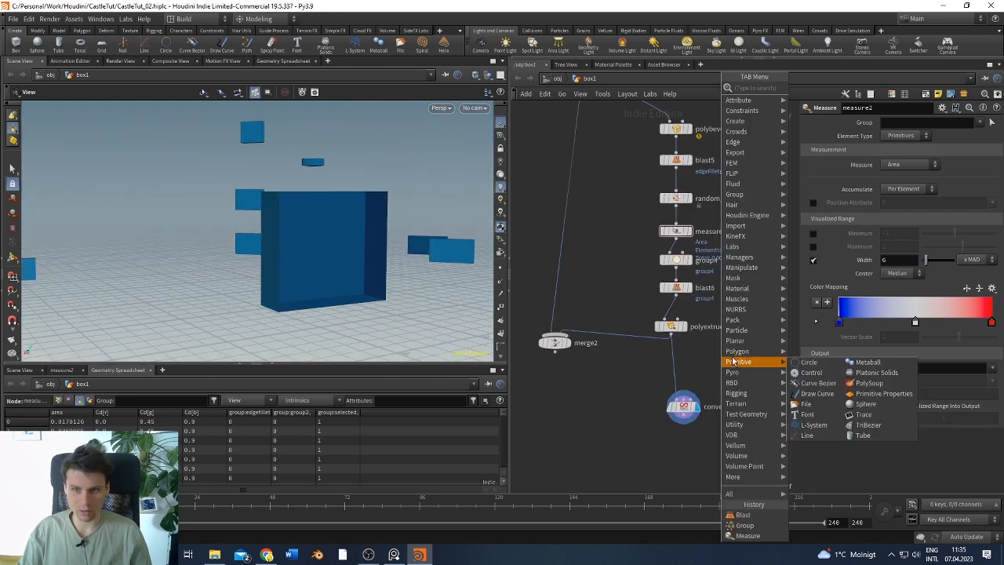
key("Escape")
mouse_move(405, 222)
left_mouse_down()
mouse_move(396, 234)
mouse_move(316, 192)
mouse_move(401, 221)
left_mouse_up()
scroll(395, 229, "up", 3)
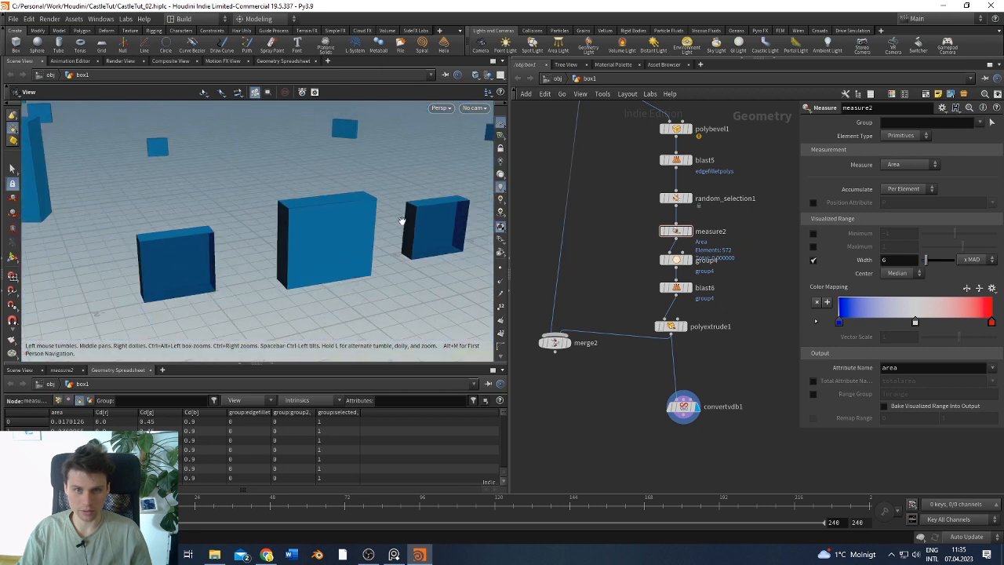
Display polyextrude1 and enable its Output Back option to close the backs of the extruded bricks
left_click(682, 327)
left_click(667, 329)
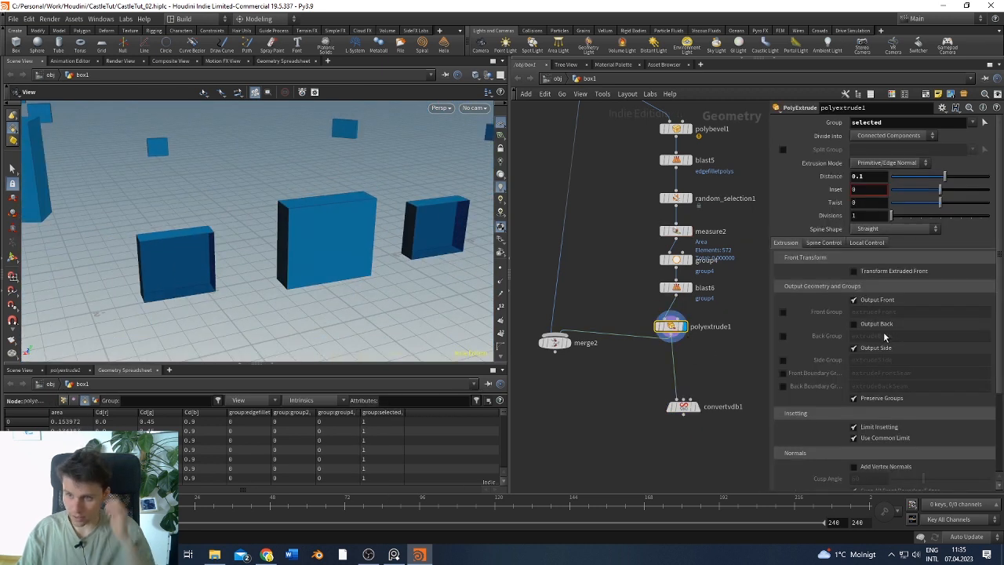
left_click(854, 324)
left_click_drag(409, 238, 439, 175)
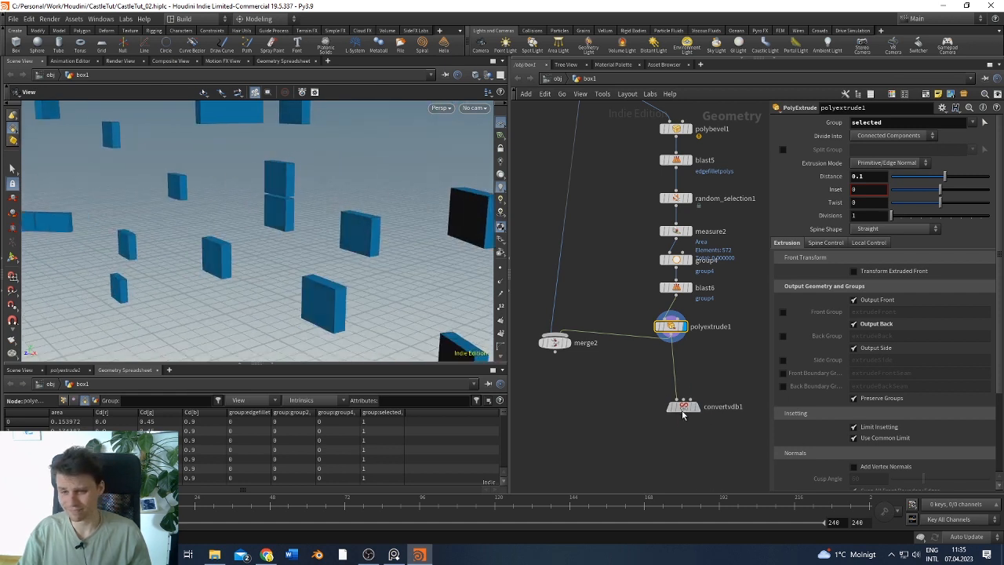
Shift convertvdb1 slightly, display merge2, and examine the protruding bricks together with the castle wall
left_click_drag(687, 409, 689, 399)
left_click(700, 400)
left_click(700, 401)
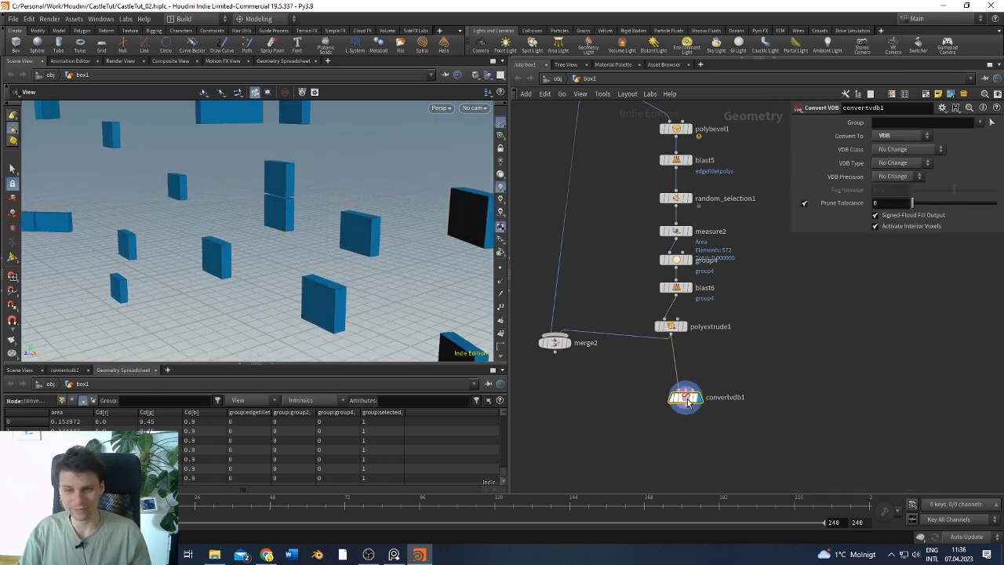
left_click(568, 344)
scroll(315, 202, "down", 10)
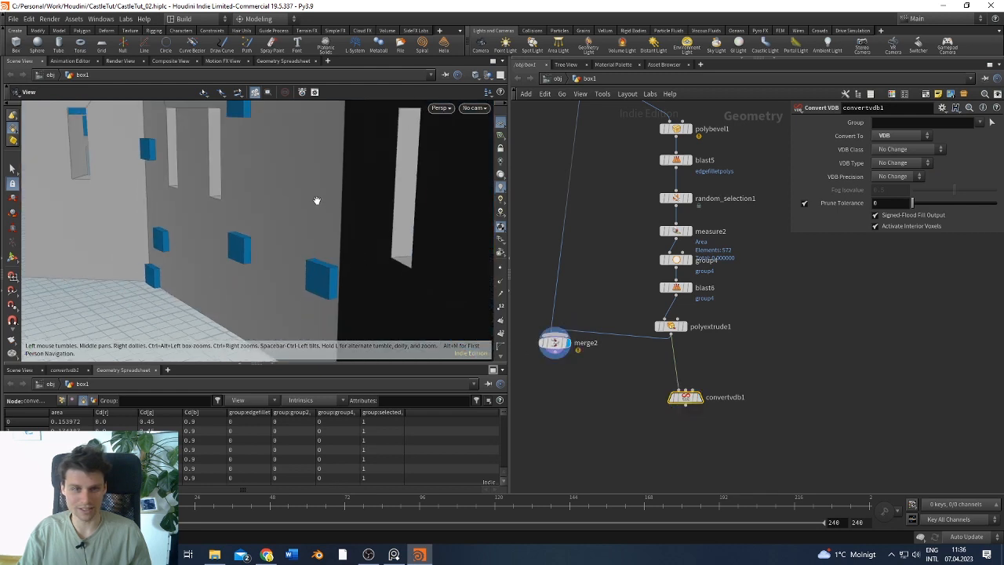
scroll(341, 207, "down", 3)
left_click_drag(341, 206, 428, 184)
middle_click_drag(229, 220, 326, 224)
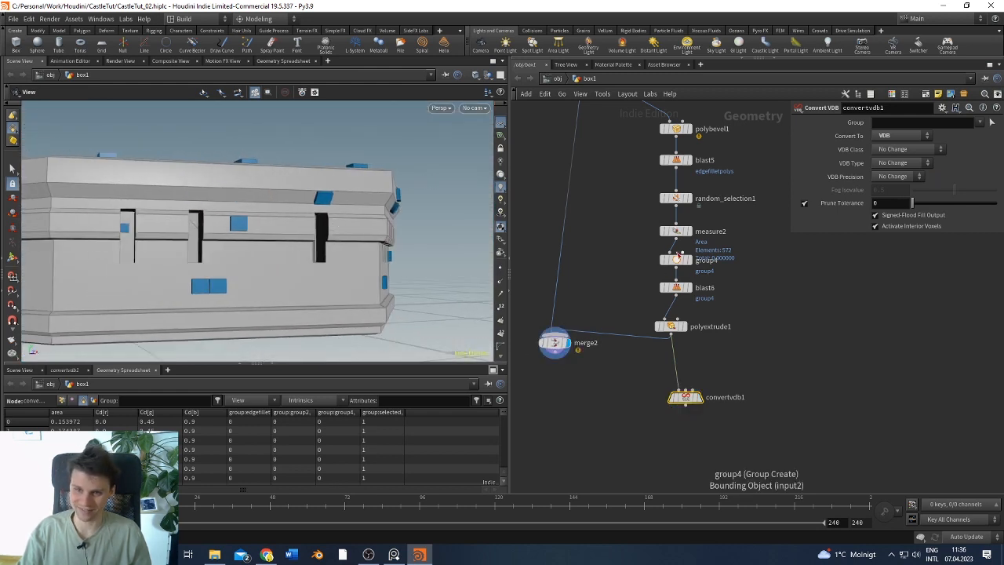
Raise the Ratio of random_selection1 to about 0.3 and check the density of protruding bricks on the wall
left_click(679, 199)
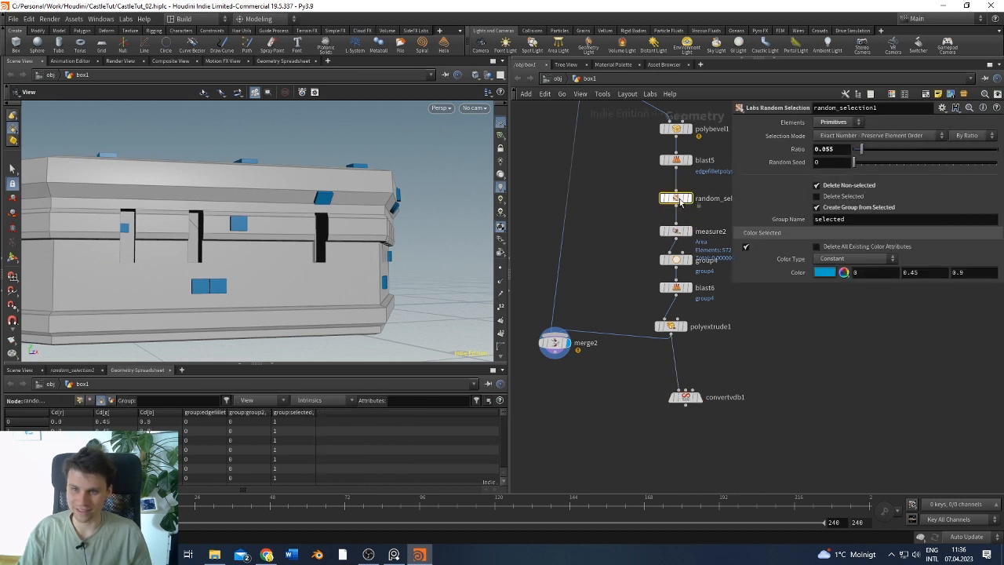
left_click_drag(860, 154, 890, 154)
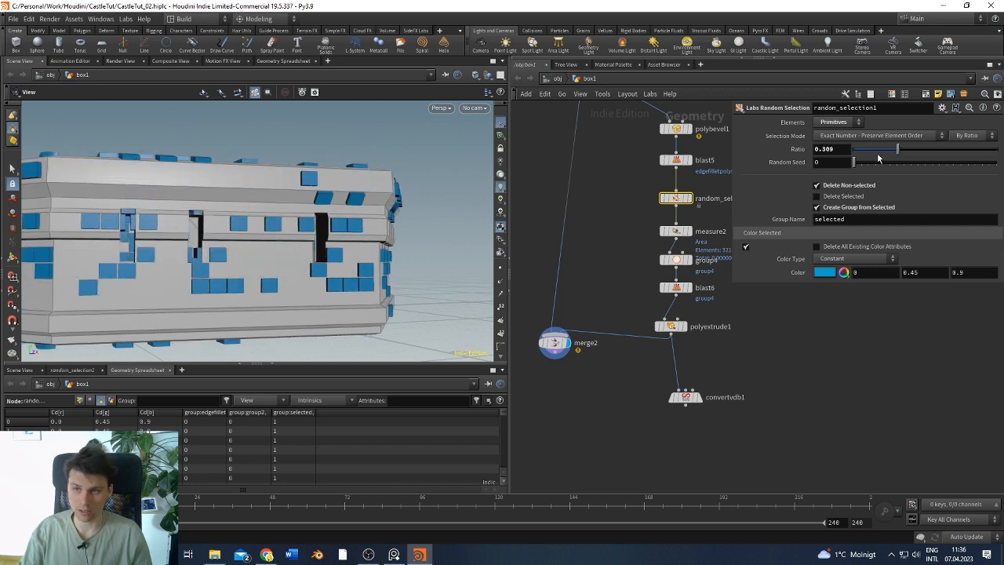
left_click_drag(342, 284, 382, 275)
left_click_drag(387, 304, 400, 290)
left_click_drag(894, 153, 890, 148)
left_click_drag(343, 146, 348, 177)
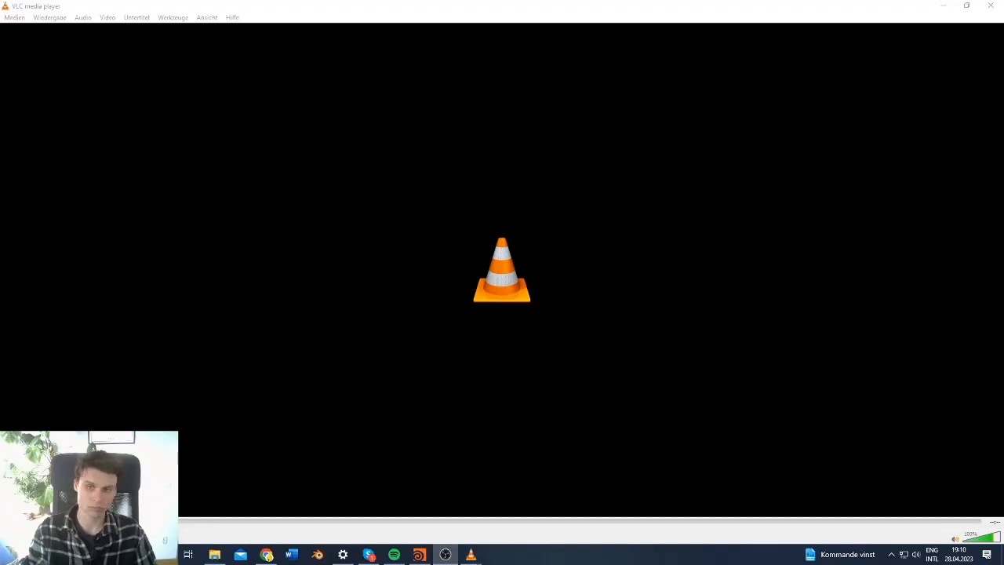
Minimise VLC media player and open the recent scene CastleTut_02.hiplc in Houdini
left_click(942, 5)
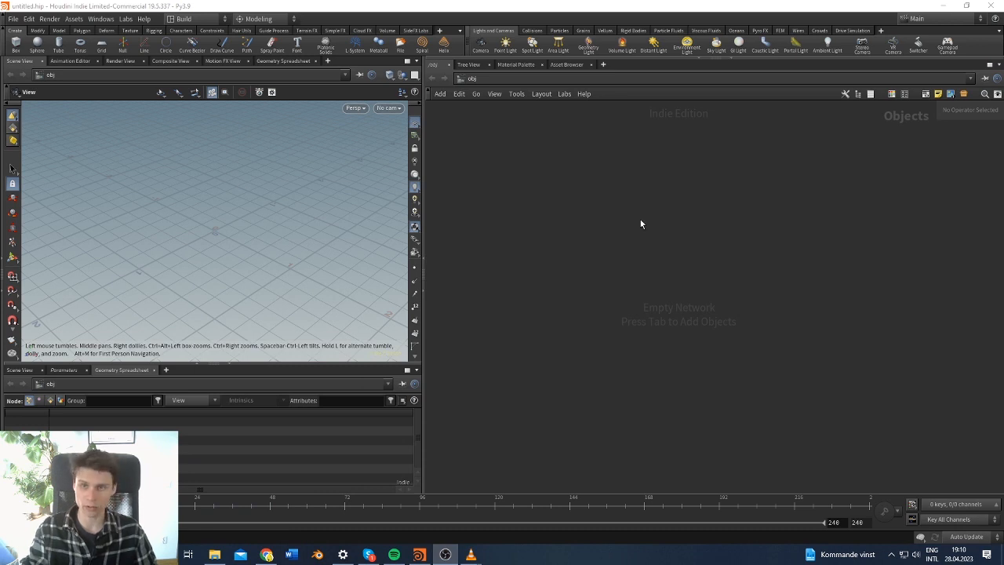
left_click(13, 19)
mouse_move(38, 54)
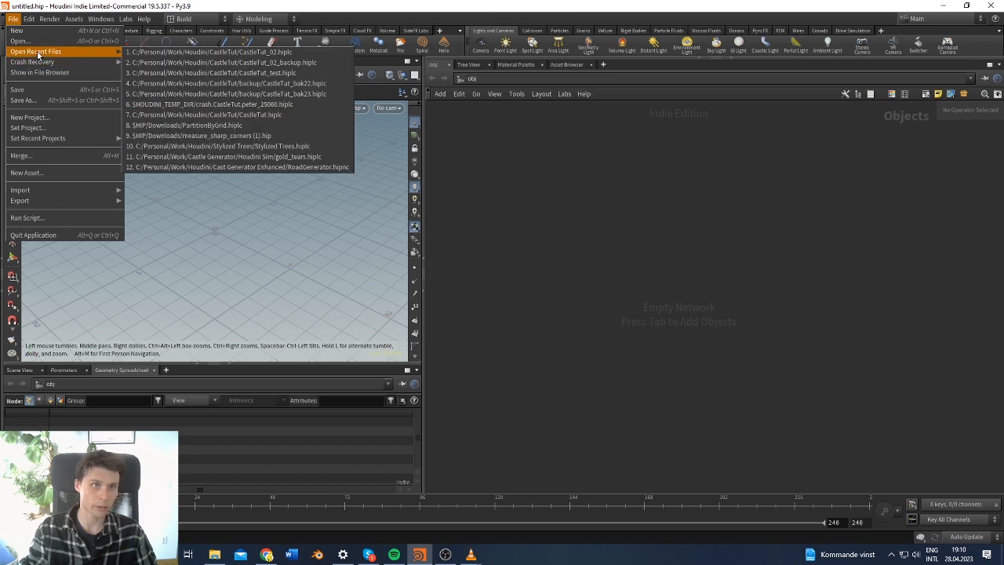
left_click(276, 53)
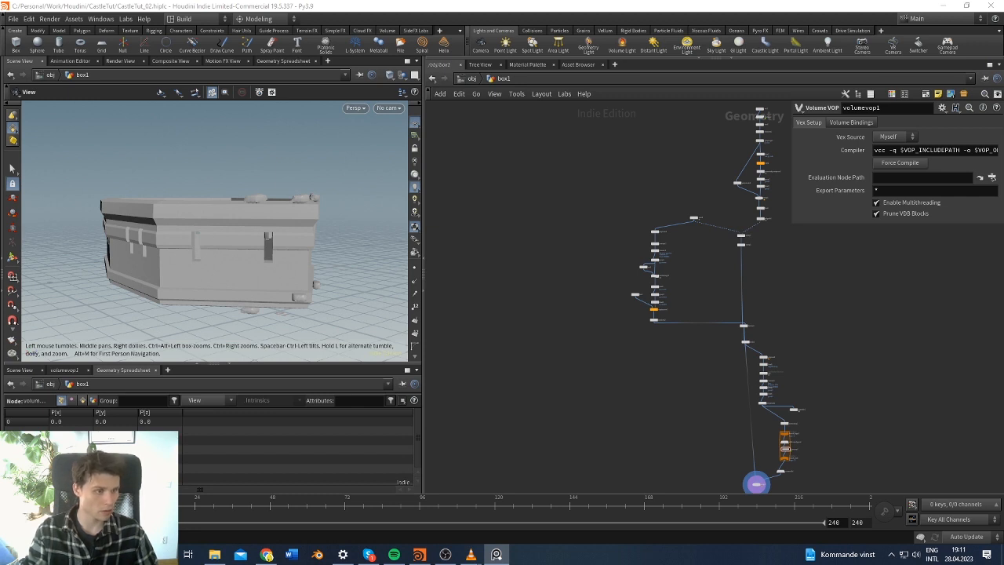
Bring up the castle reference images and examine the stonework, windows and battlements of the central castle photo
right_click_drag(0, 307, 567, 332)
scroll(537, 328, "down", 1)
middle_click_drag(453, 320, 524, 272)
scroll(563, 253, "up", 2)
scroll(524, 272, "down", 2)
middle_click_drag(638, 417, 656, 352)
middle_click_drag(628, 290, 634, 359)
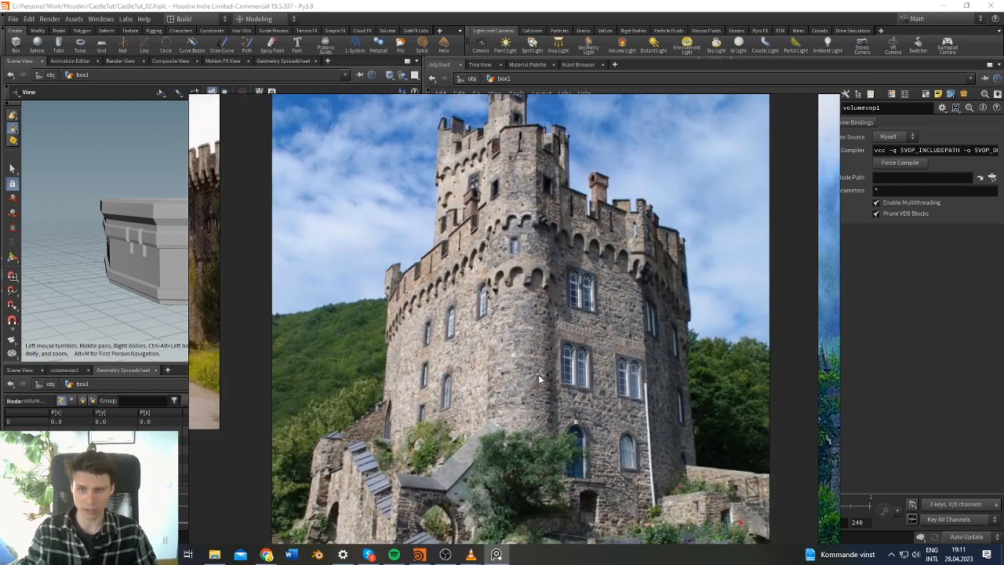
middle_click_drag(590, 454, 573, 346)
scroll(574, 346, "down", 2)
scroll(574, 347, "up", 2)
middle_click_drag(605, 218, 606, 265)
mouse_move(605, 226)
middle_mouse_down()
mouse_move(610, 318)
mouse_move(598, 244)
middle_mouse_up()
scroll(610, 319, "down", 1)
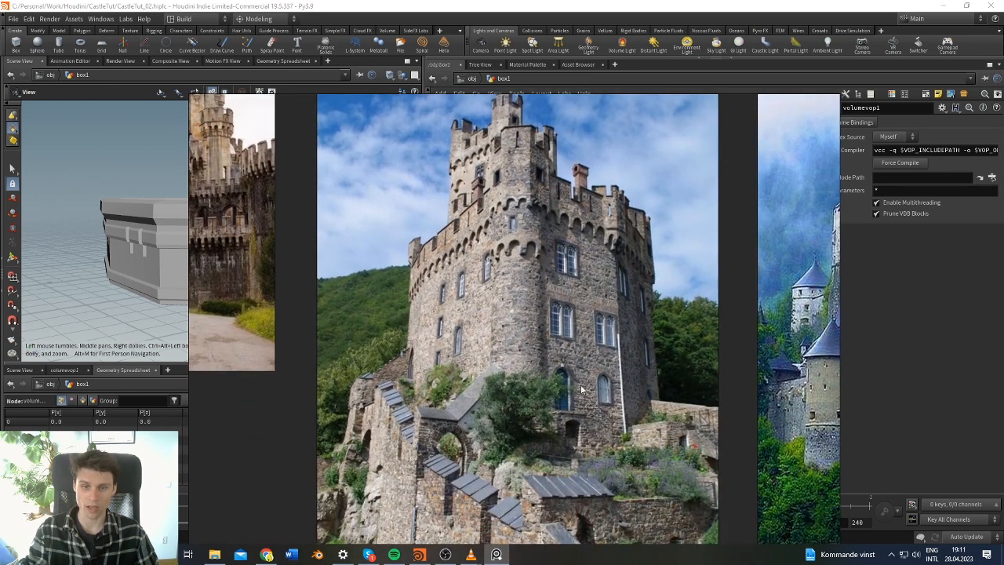
middle_click_drag(550, 412, 570, 357)
middle_click_drag(595, 275, 609, 345)
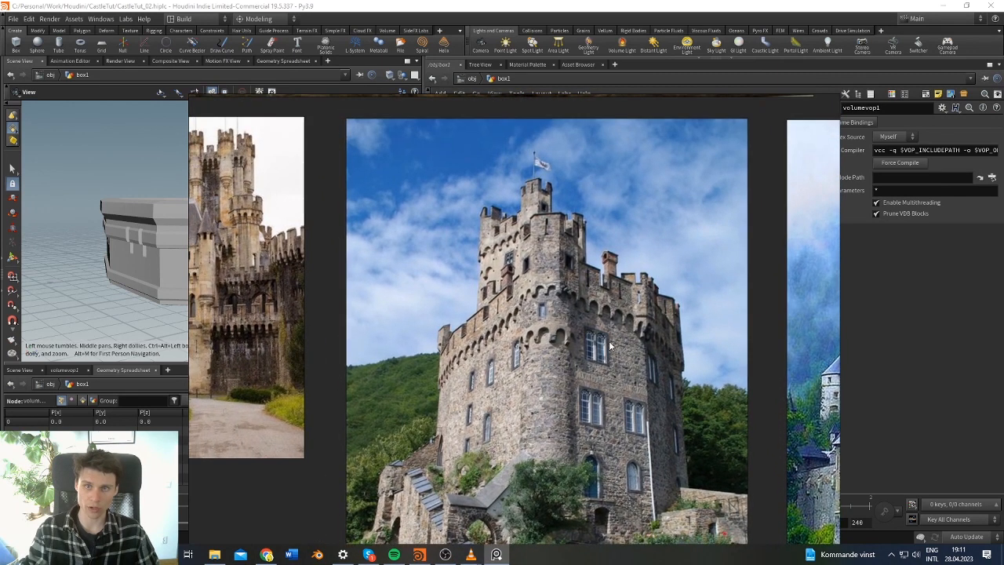
right_click_drag(699, 337, 0, 270)
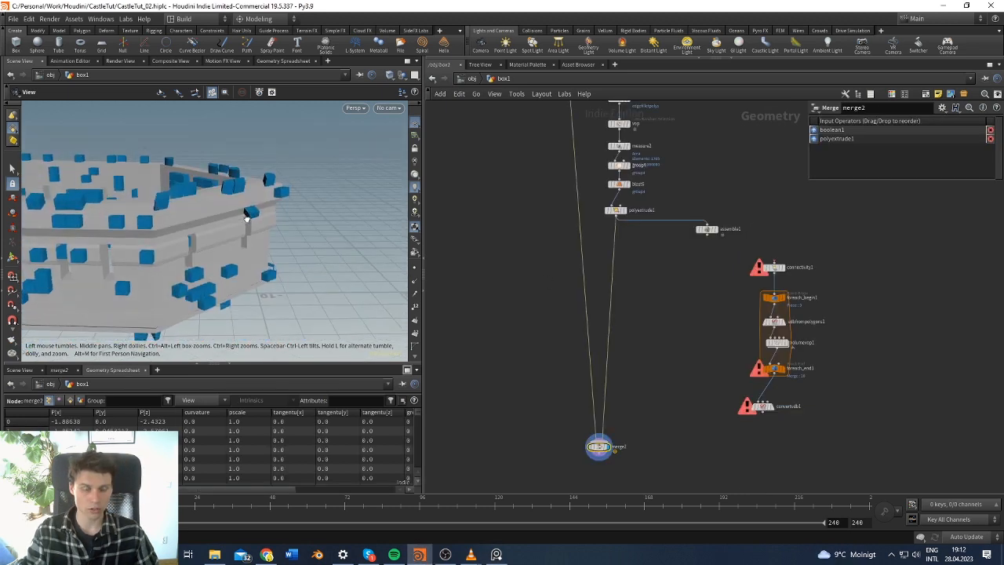
Inspect the merged wall with its protruding bricks from several angles, and display polyextrude1 on its own
left_click_drag(246, 217, 204, 196)
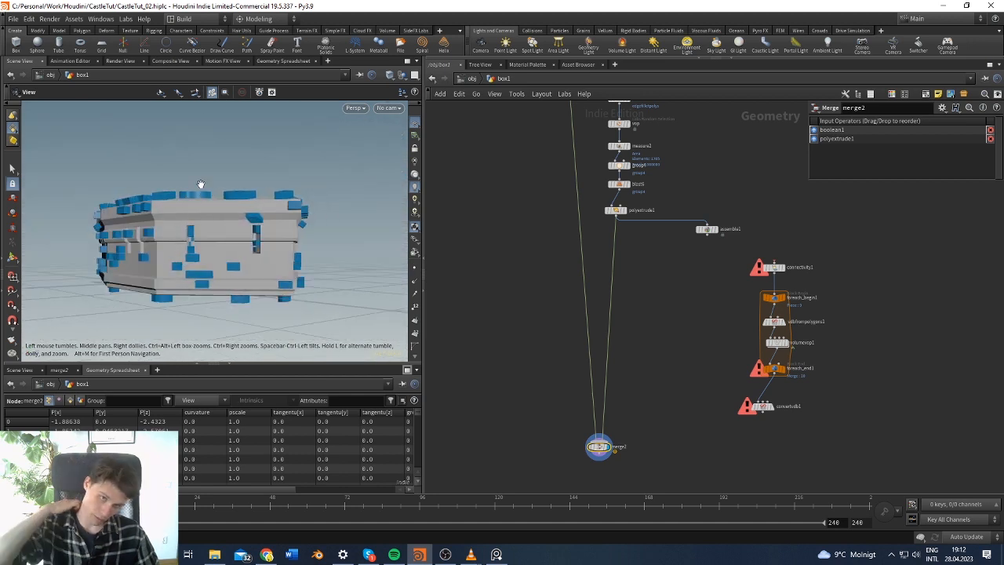
left_click_drag(201, 157, 237, 208)
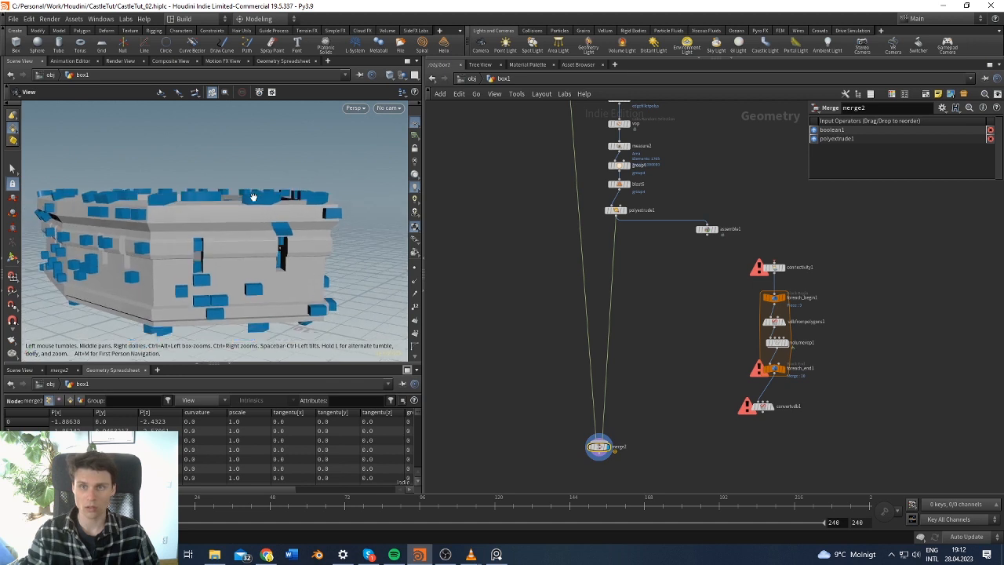
left_click(627, 210)
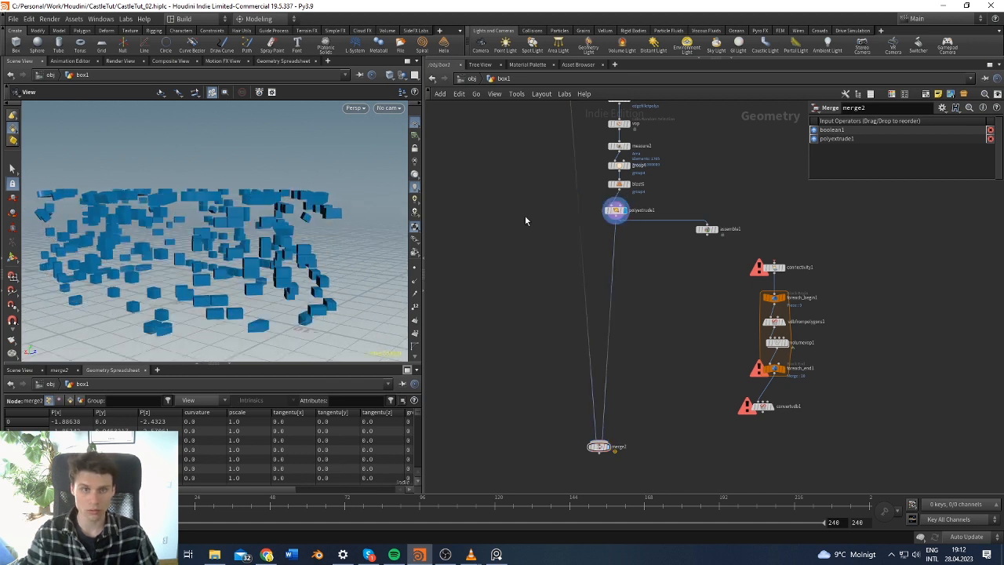
Step through the outputs of blast6, polyextrude1, group4 and blast5 to compare the brick faces at each stage
left_click(628, 185)
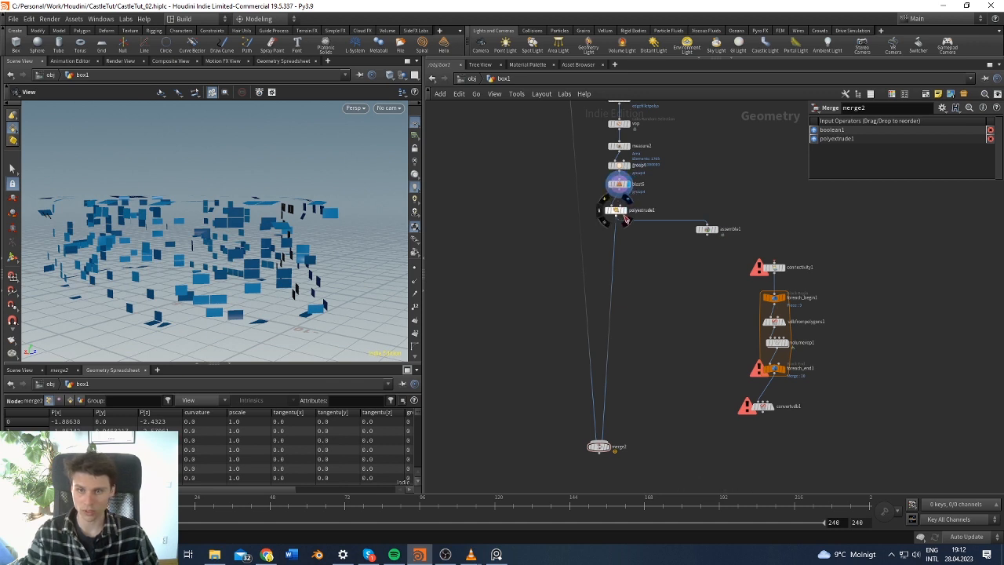
left_click(620, 186)
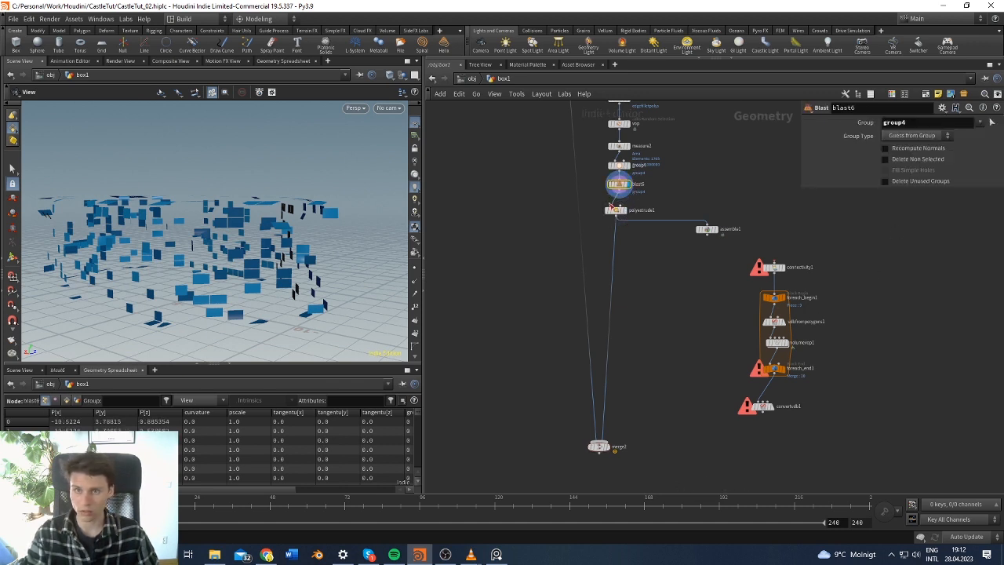
left_click(616, 210)
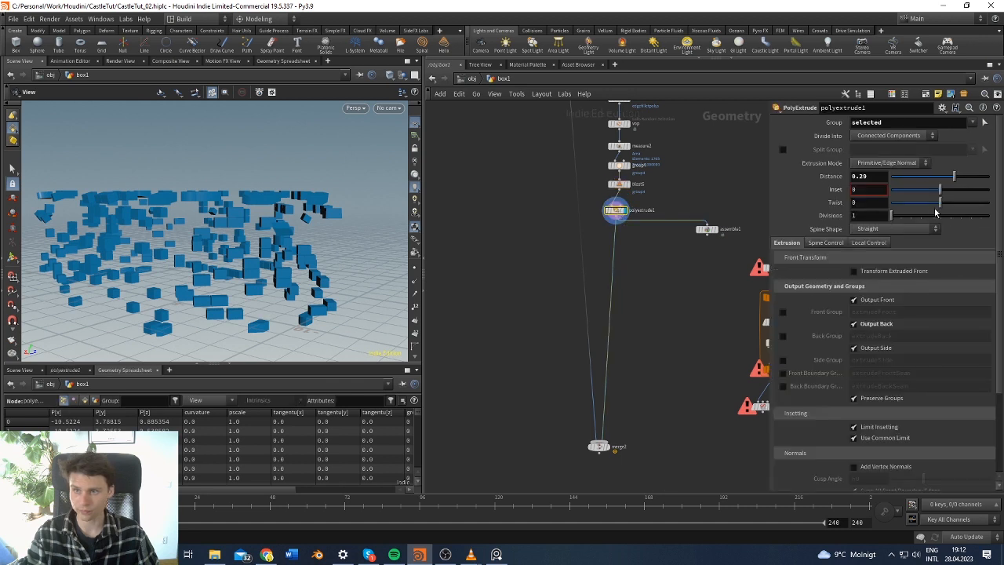
left_click(637, 165)
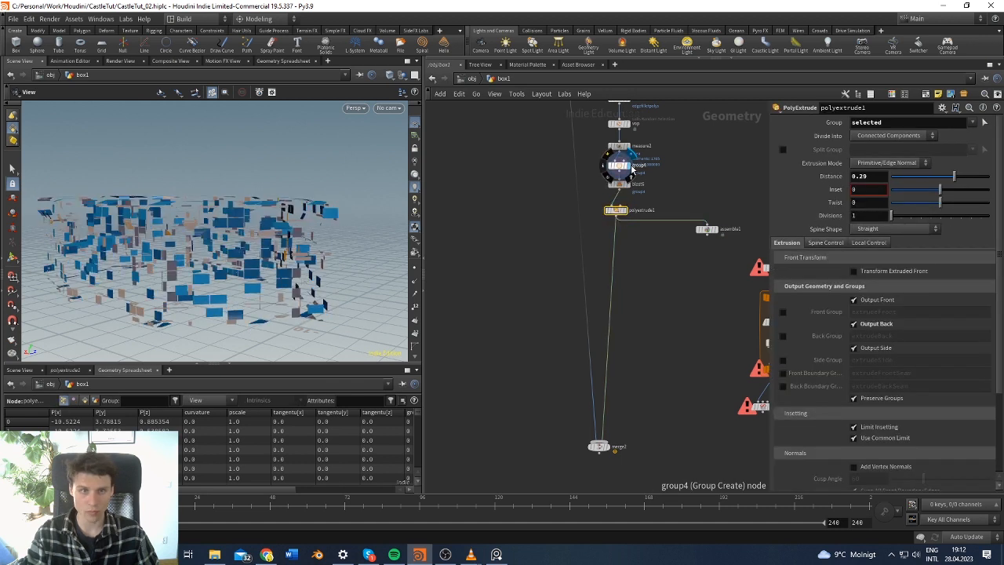
scroll(636, 166, "up", 5)
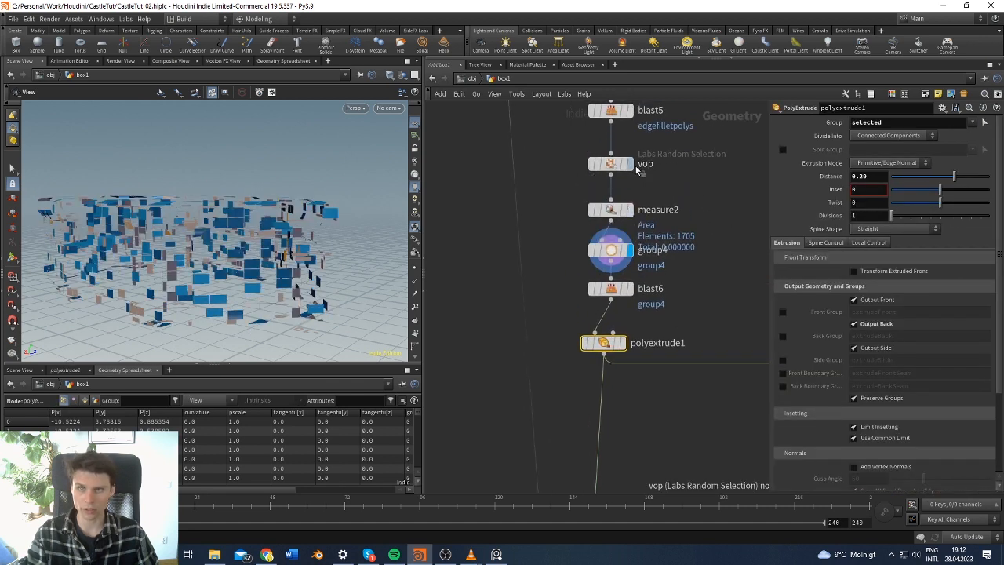
middle_click_drag(636, 168, 629, 256)
left_click(623, 196)
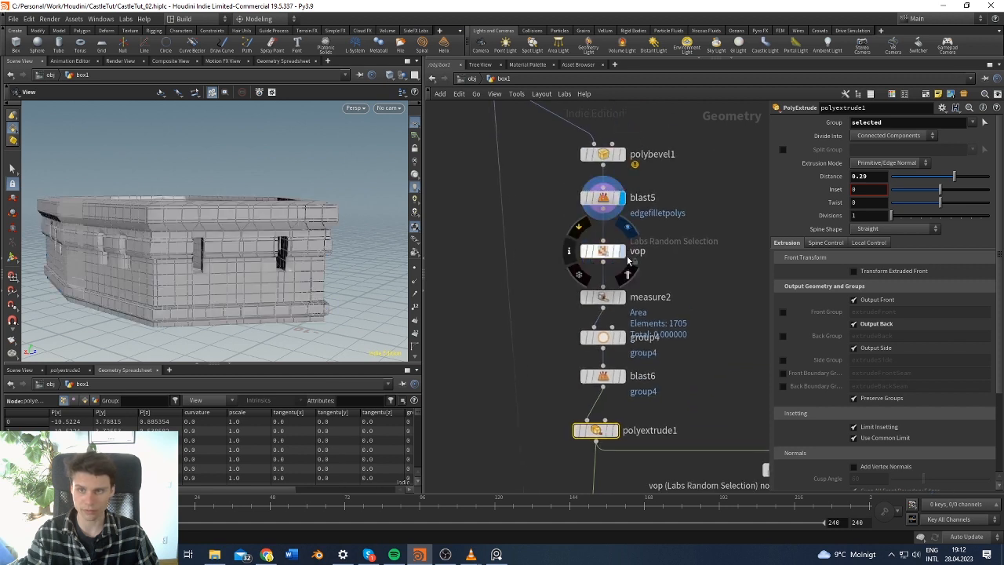
Disable Color Selected on the vop random selection node and display the uncoloured extruded bricks at polyextrude1
left_click(628, 252)
left_click(605, 252)
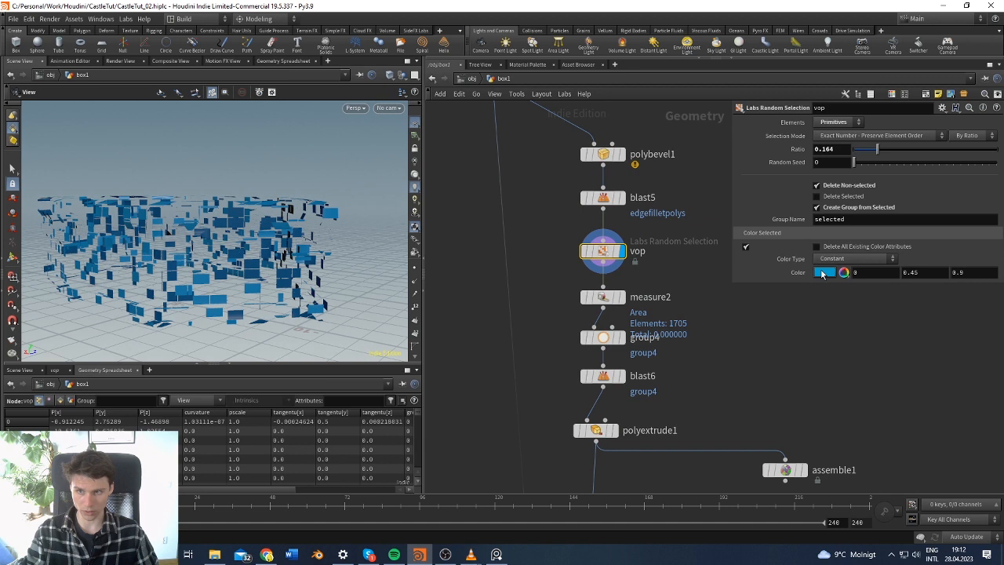
left_click(746, 247)
middle_click_drag(675, 278, 626, 232)
left_click(574, 251)
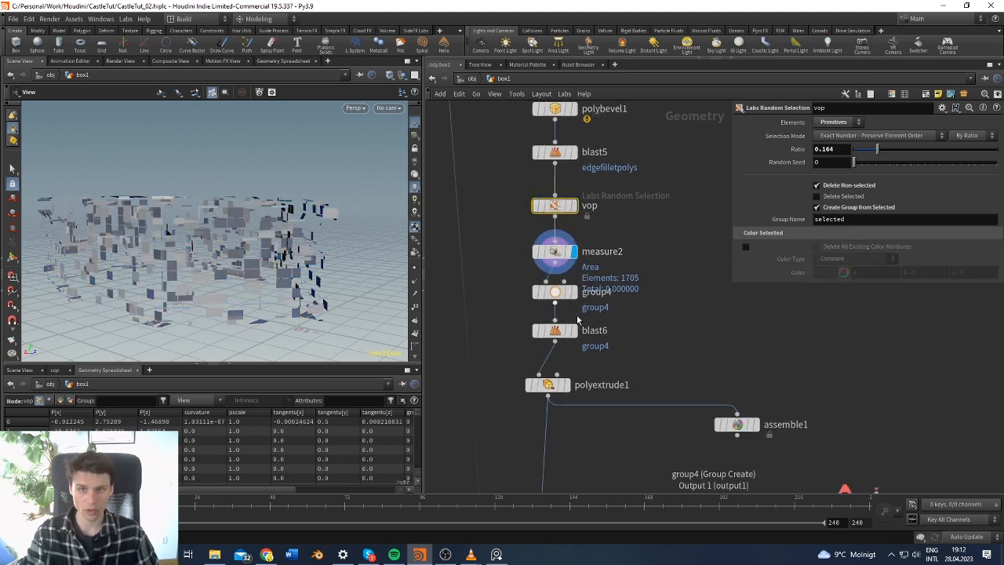
left_click(570, 330)
left_click(565, 384)
left_click(549, 385)
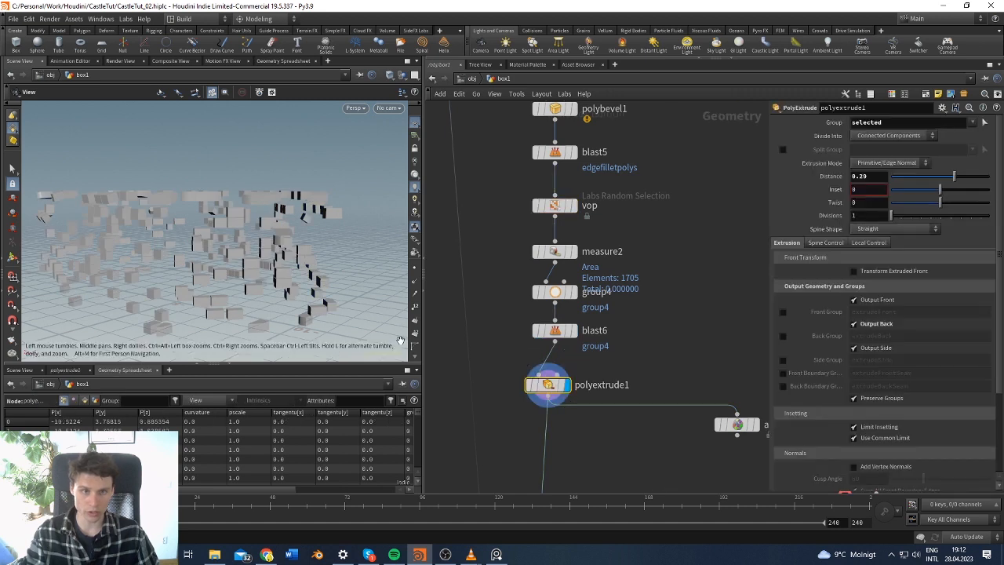
key("h")
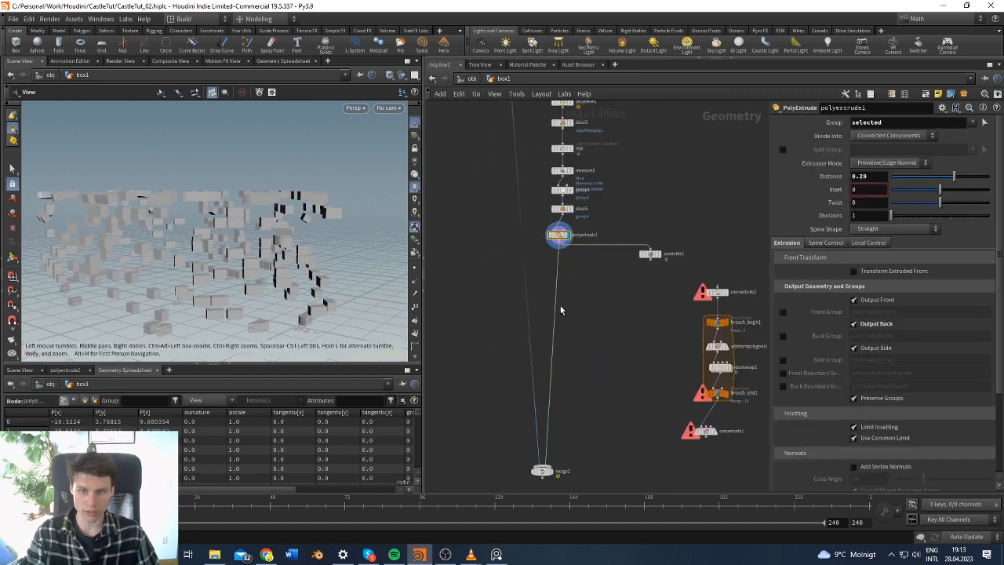
Lower the Distance of polyextrude1 to 0.16 while inspecting the protruding bricks on the merged wall at merge2
left_click(548, 469)
left_click_drag(313, 210, 343, 243)
left_click_drag(953, 177, 947, 185)
right_click_drag(253, 224, 274, 178)
left_click_drag(274, 177, 313, 228)
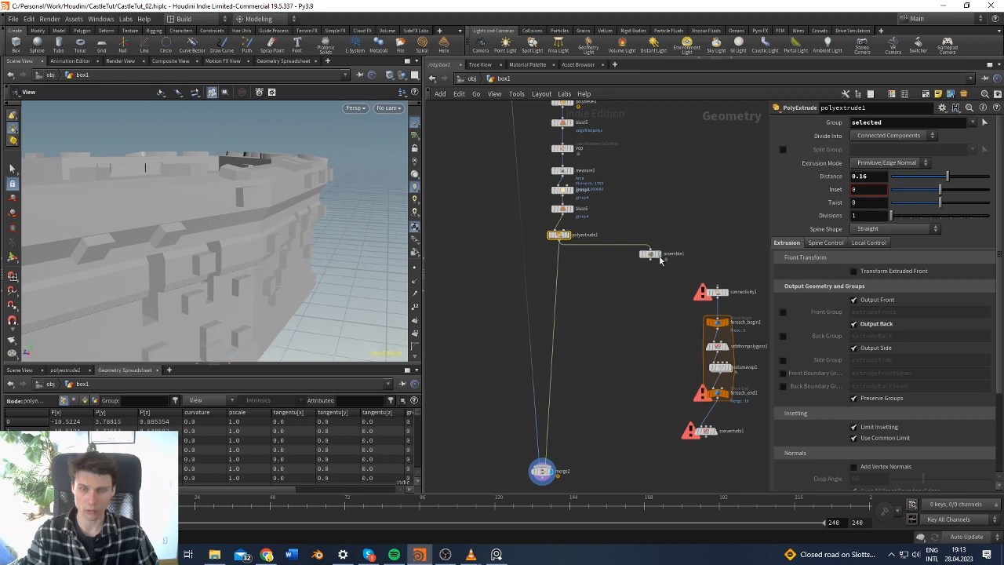
left_click(863, 176)
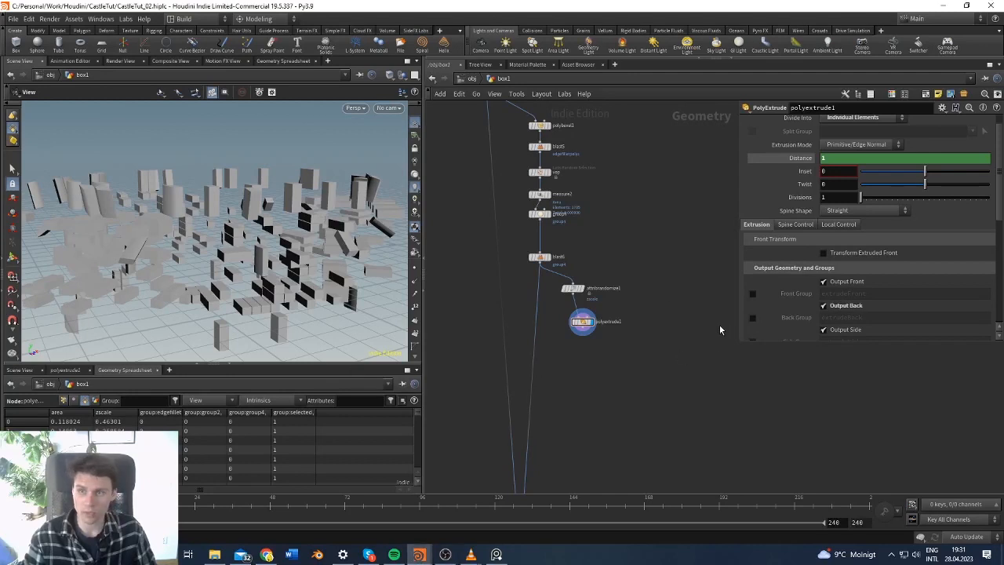
Align attribrandomize1 and polyextrude1 beneath blast6 and review the settings of both nodes
left_click(572, 290)
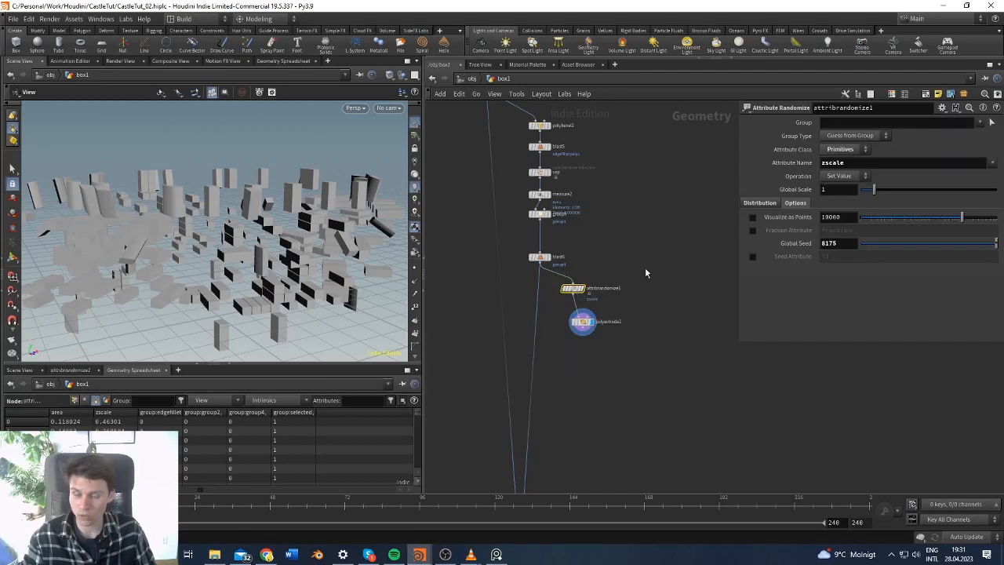
scroll(645, 269, "up", 3)
left_click(582, 322)
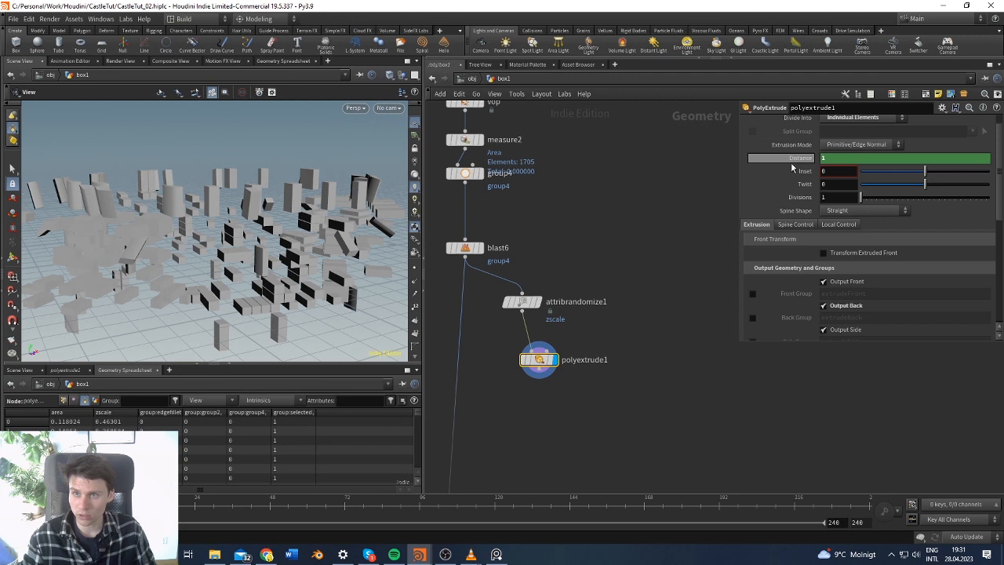
scroll(640, 289, "up", 2)
left_click_drag(549, 330, 573, 331)
left_click(568, 332)
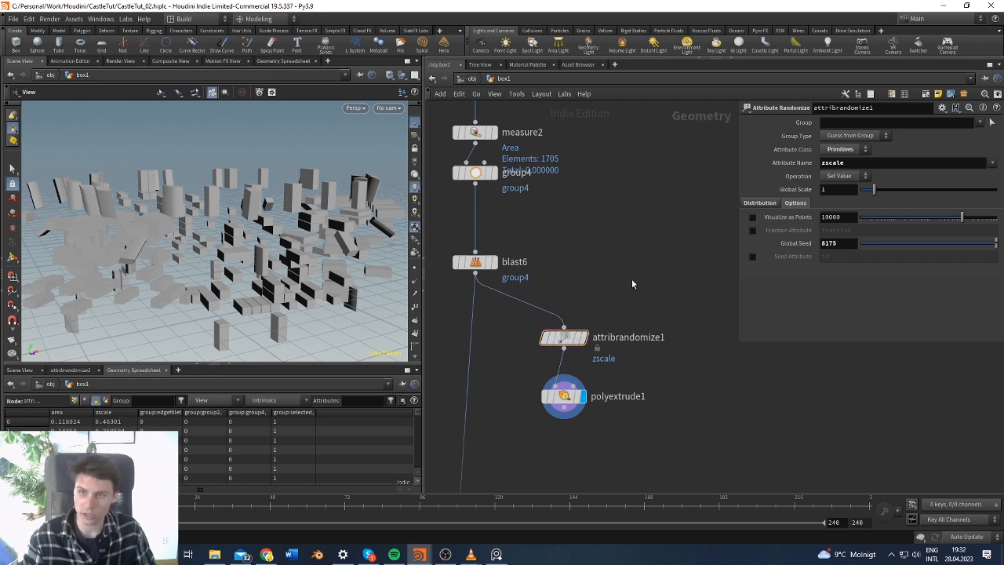
mouse_move(565, 345)
left_click_drag(564, 347, 564, 392)
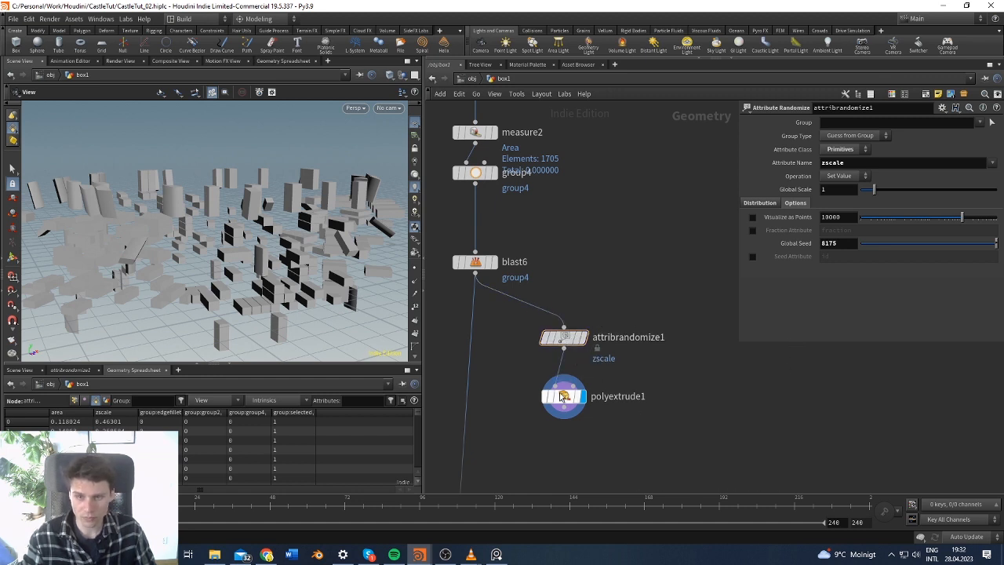
Enable the Distance Scale local attribute on polyextrude1, using the zscale attribute
left_click(564, 396)
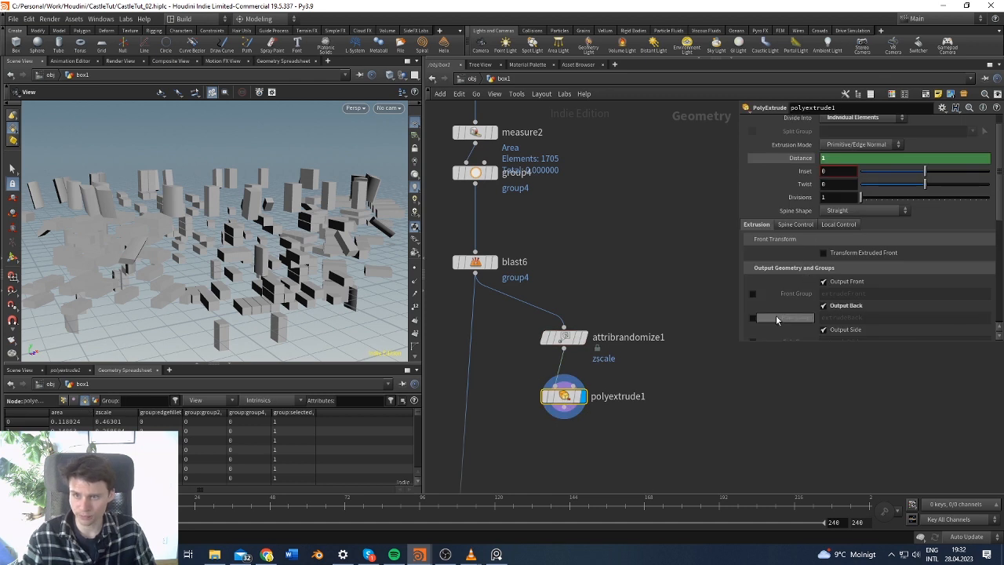
scroll(778, 318, "down", 1)
scroll(803, 251, "up", 1)
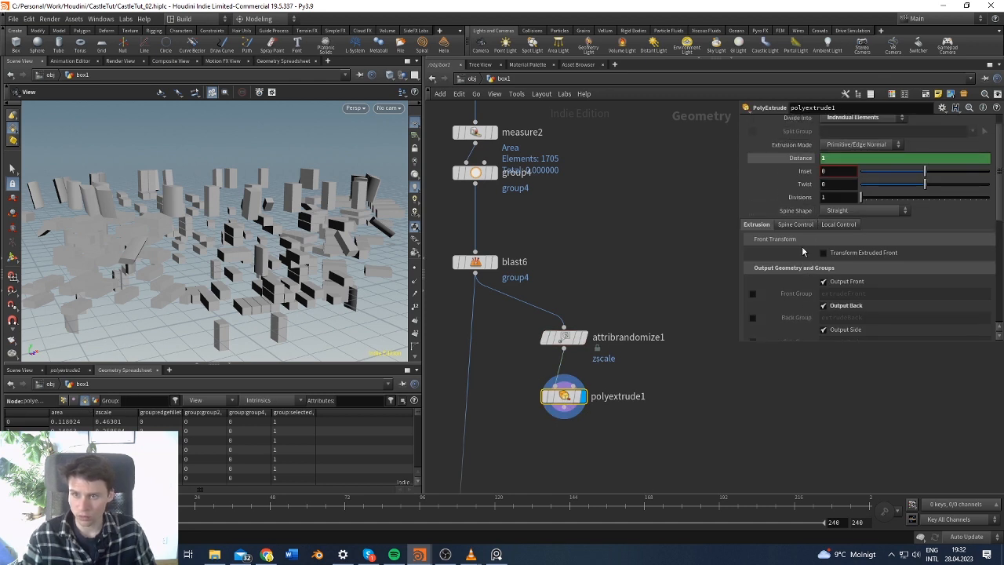
left_click(838, 225)
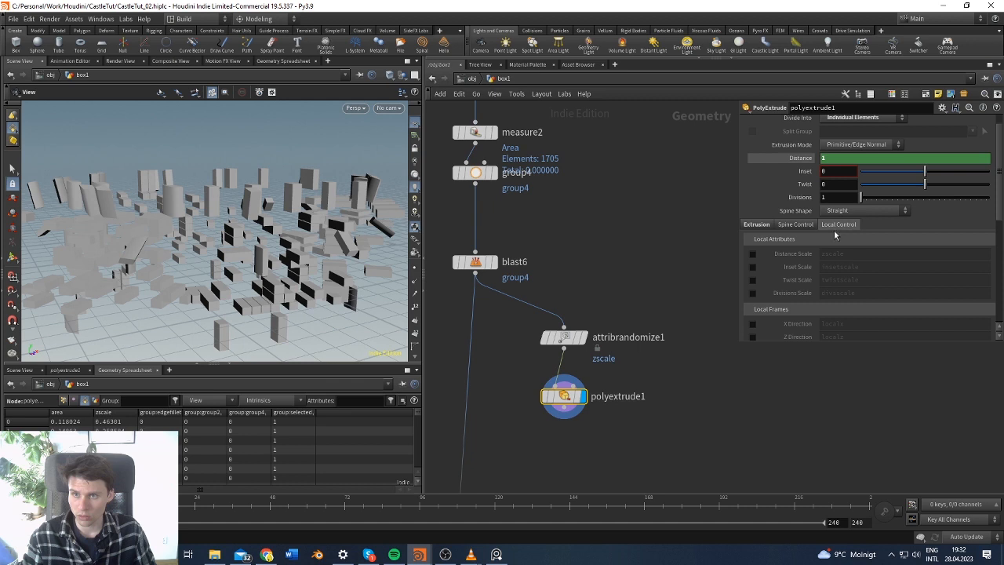
left_click(752, 255)
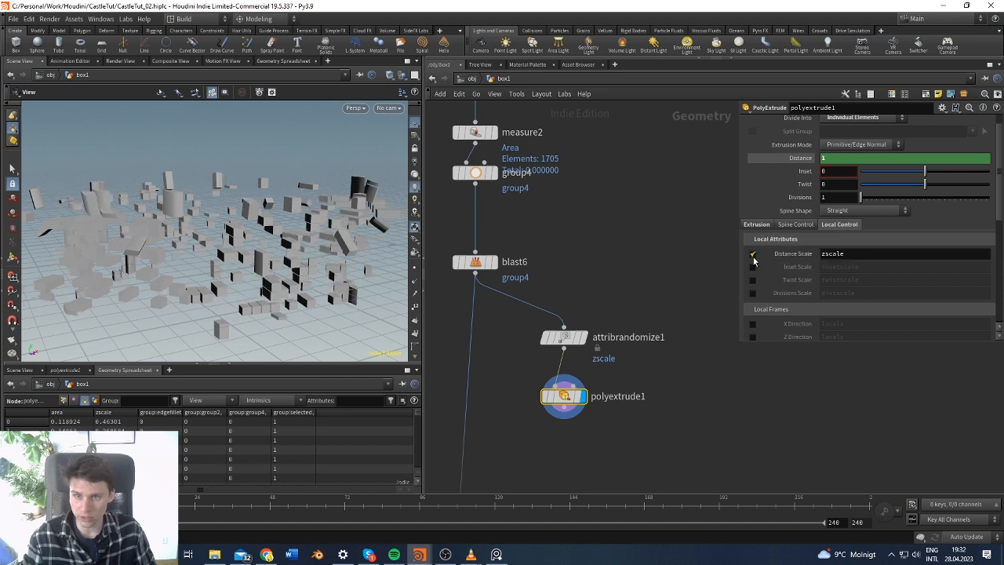
Check the zscale name in Distance Scale against the primitive attributes in the geometry spreadsheet
left_click_drag(848, 255, 792, 253)
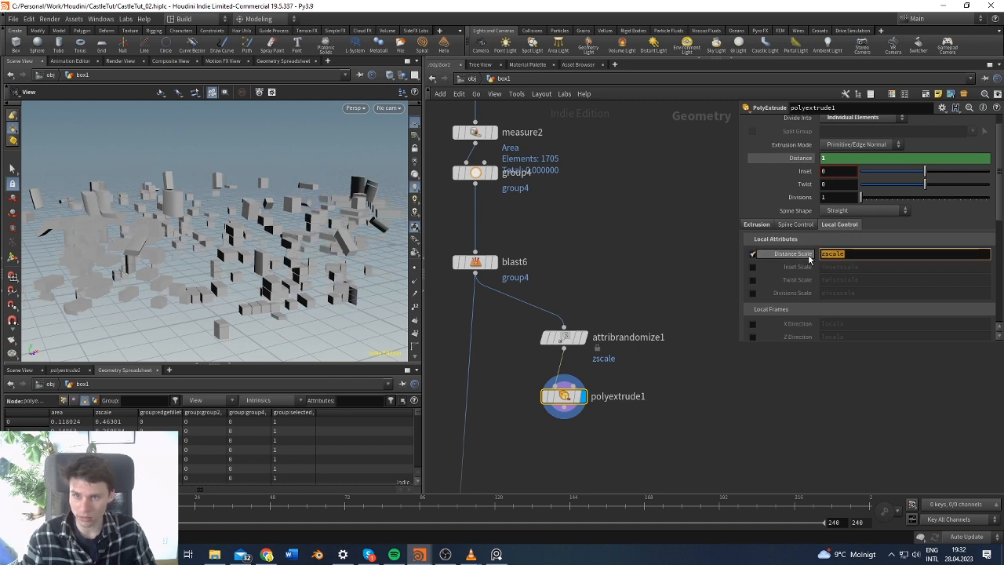
left_click(63, 401)
left_click(85, 401)
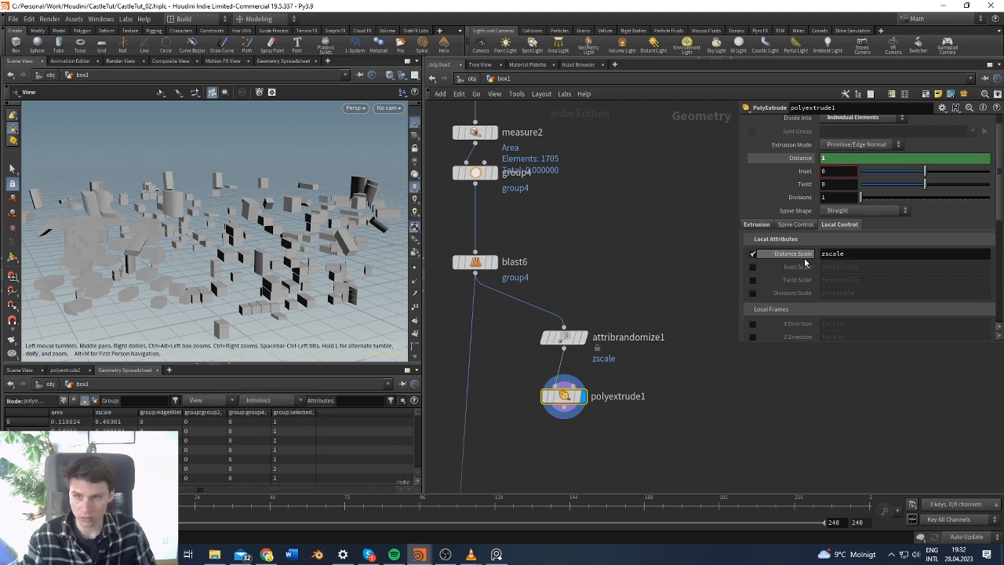
left_click(904, 259)
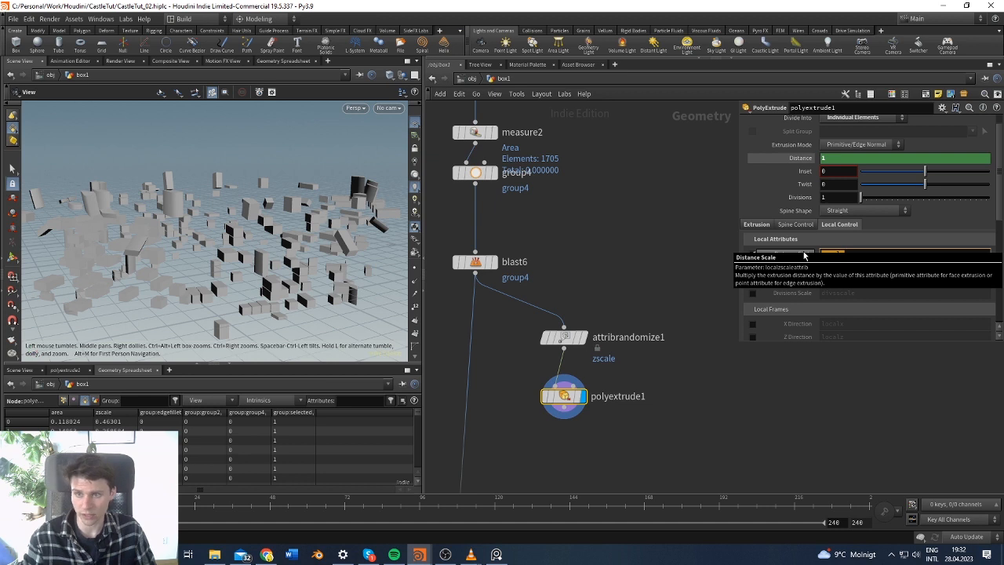
Display attribrandomize1 and review its zscale attribute name and its Distribution settings
mouse_move(564, 345)
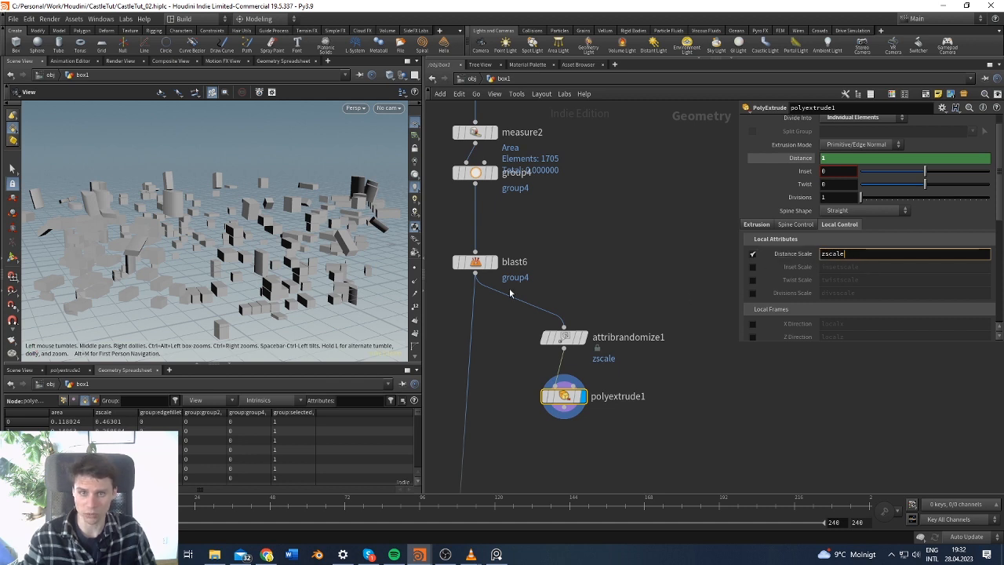
left_click(580, 338)
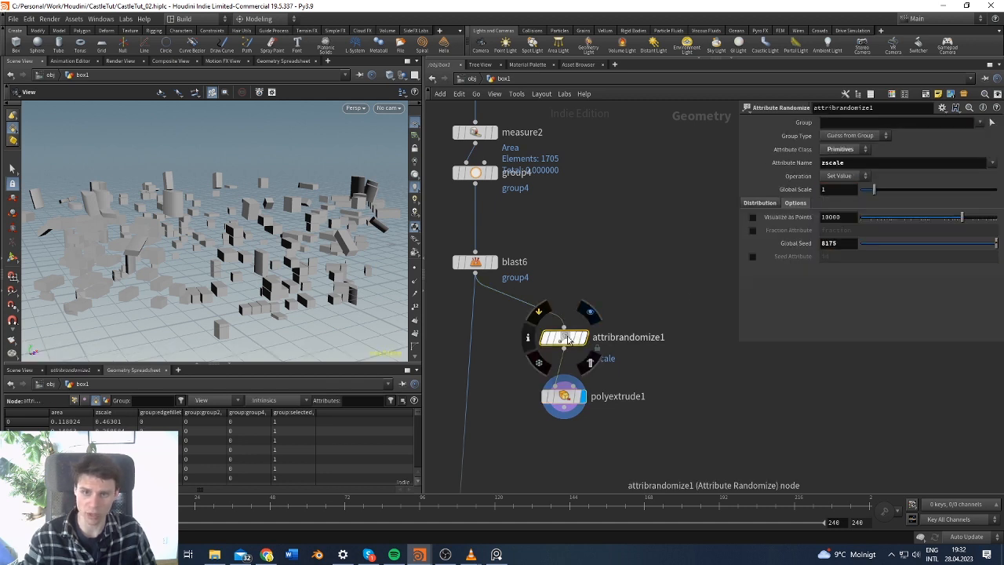
left_click(581, 337)
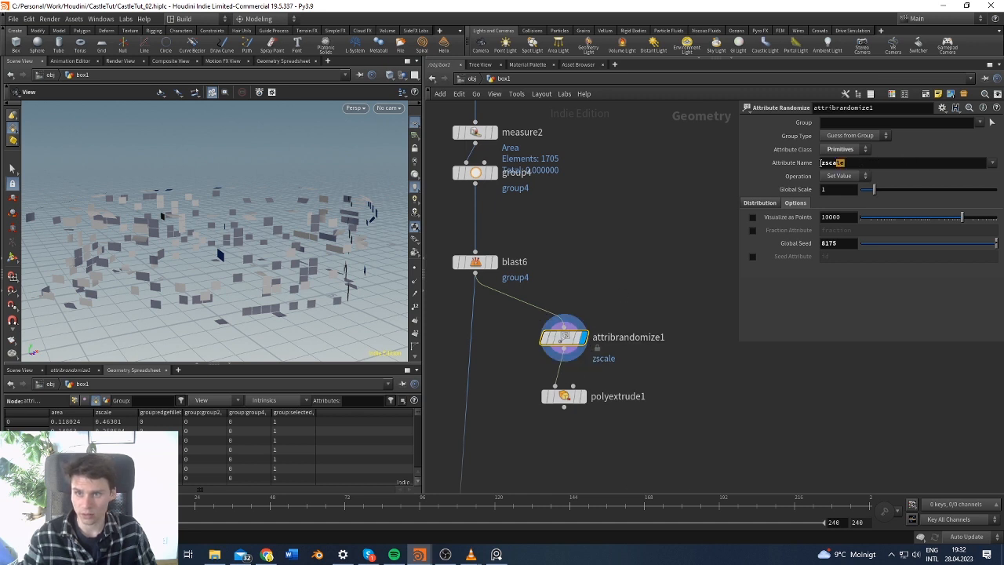
double_click(860, 163)
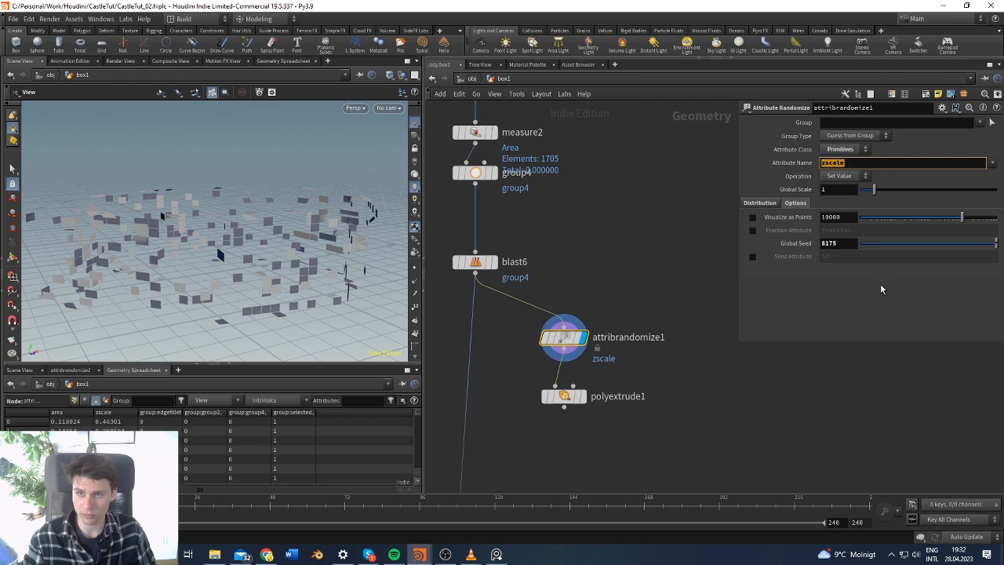
left_click(866, 161)
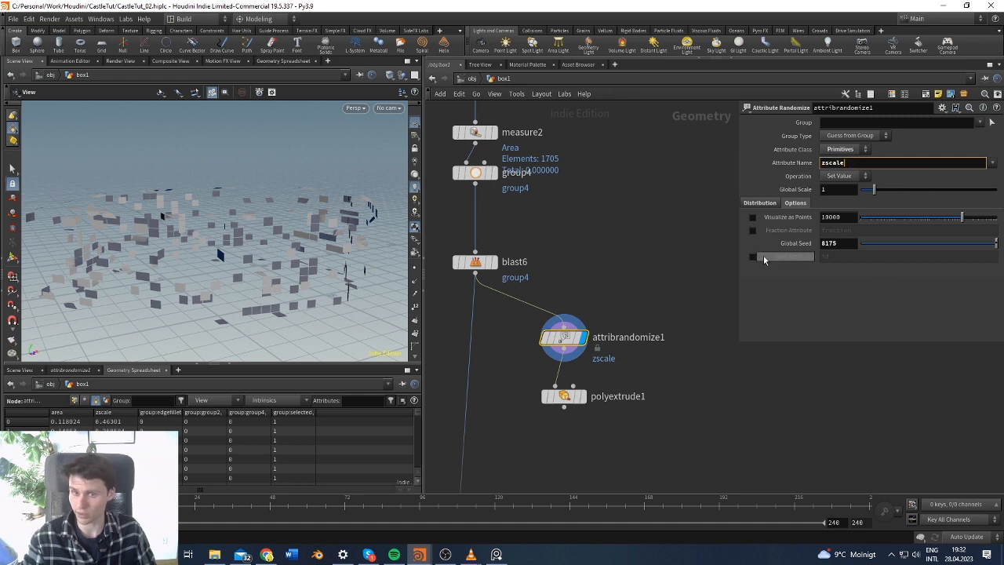
left_click_drag(885, 162, 818, 163)
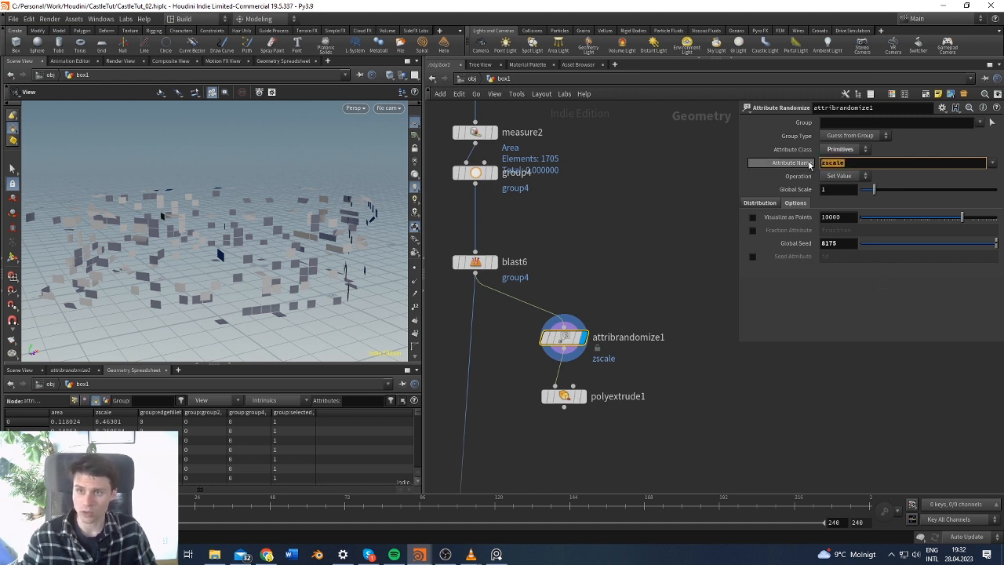
left_click(757, 204)
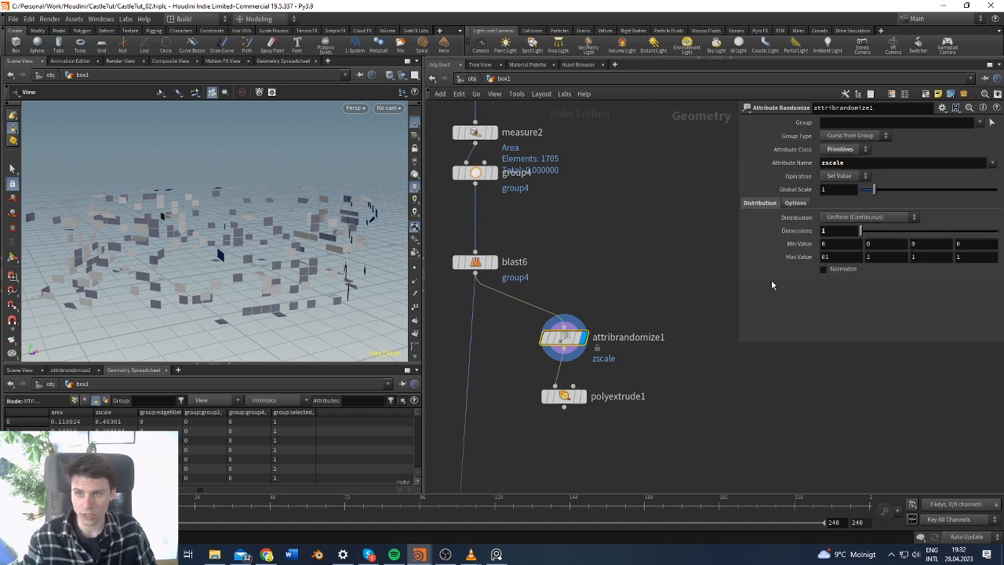
double_click(833, 162)
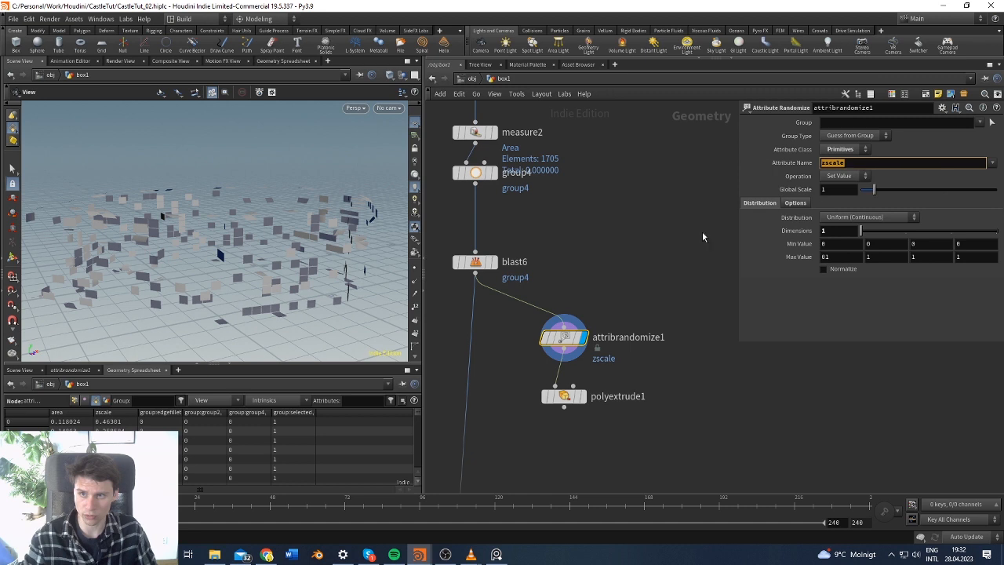
Examine the Attribute Class of attribrandomize1 and locate the zscale values among the primitive attributes
left_click(849, 149)
left_click(842, 152)
left_click(75, 401)
left_click(96, 401)
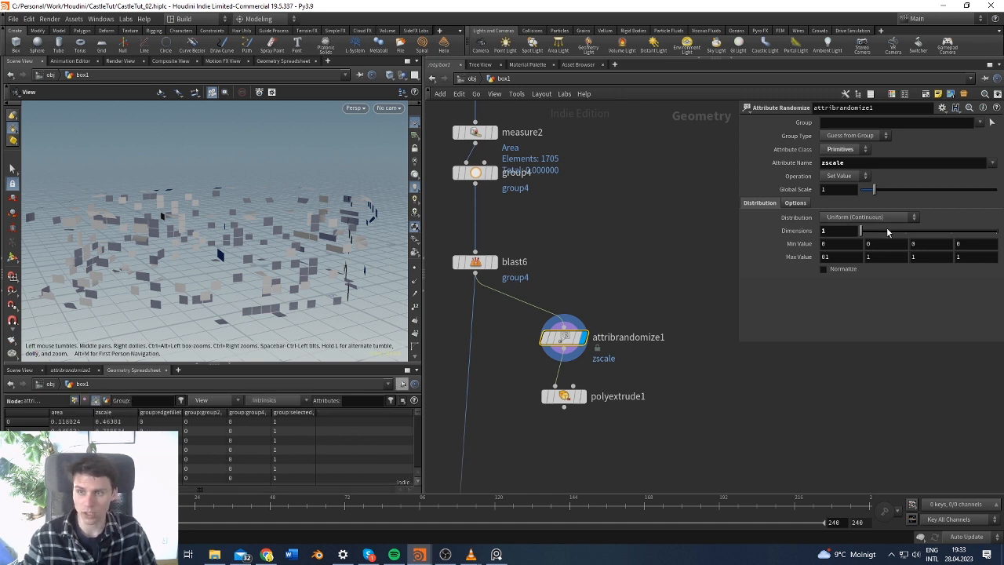
Test 3 Dimensions for the zscale attribute, restore the value to 1, and display polyextrude1 with its settings
left_click_drag(887, 232, 950, 232)
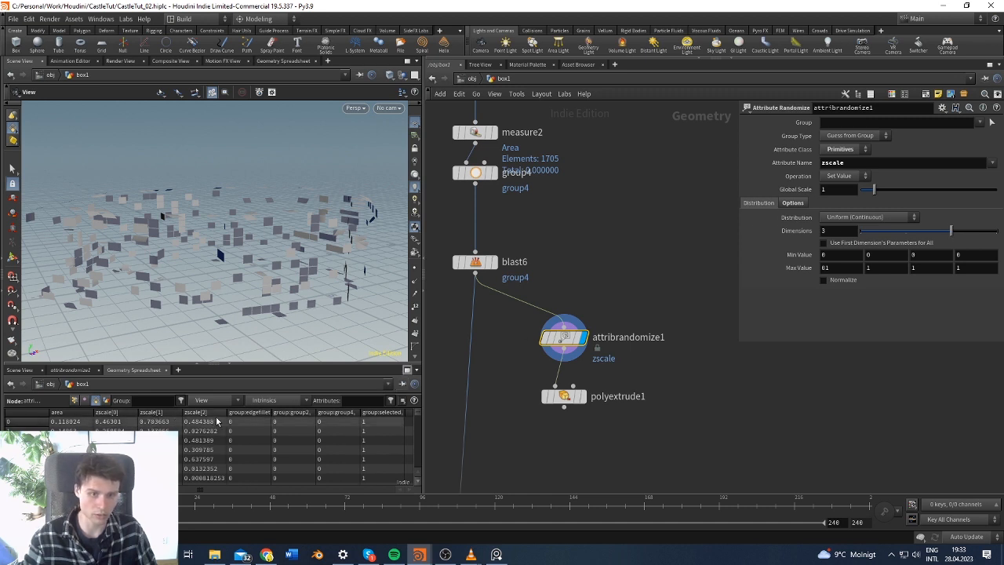
left_click_drag(946, 234, 867, 234)
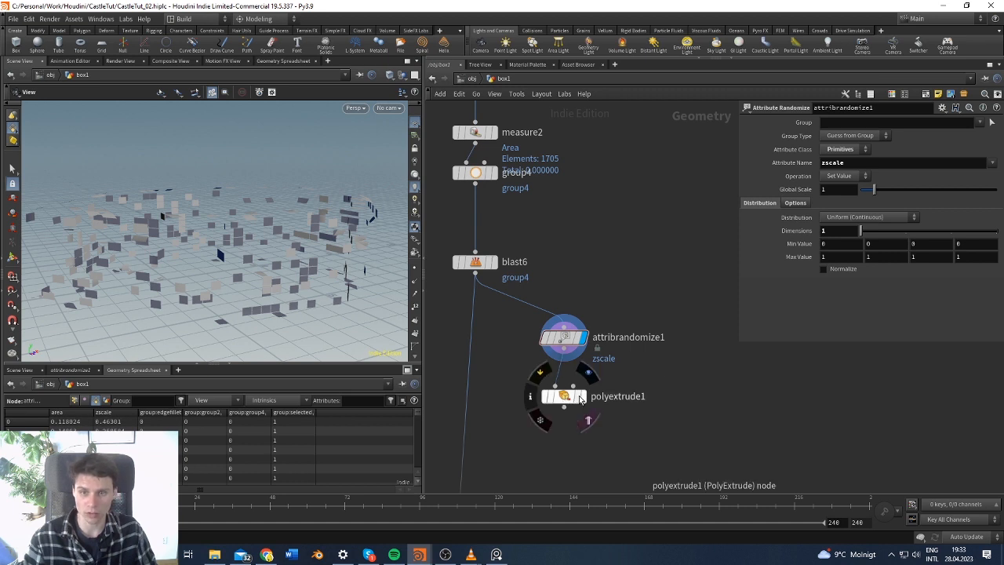
left_click(587, 373)
left_click(562, 398)
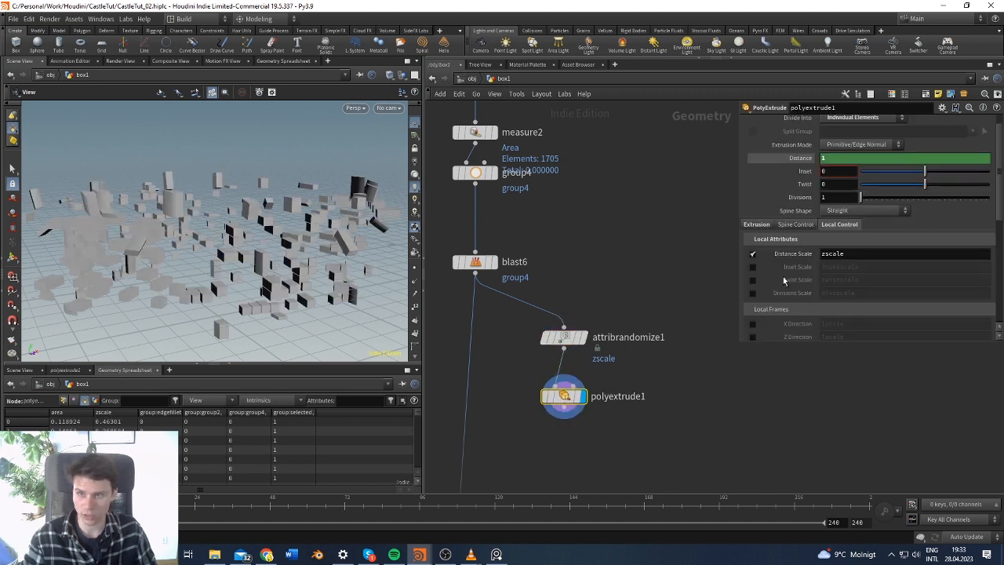
Compare the extrusion with Distance Scale off and on, and clear the channel on polyextrude1's Distance
left_click(752, 254)
left_click(752, 254)
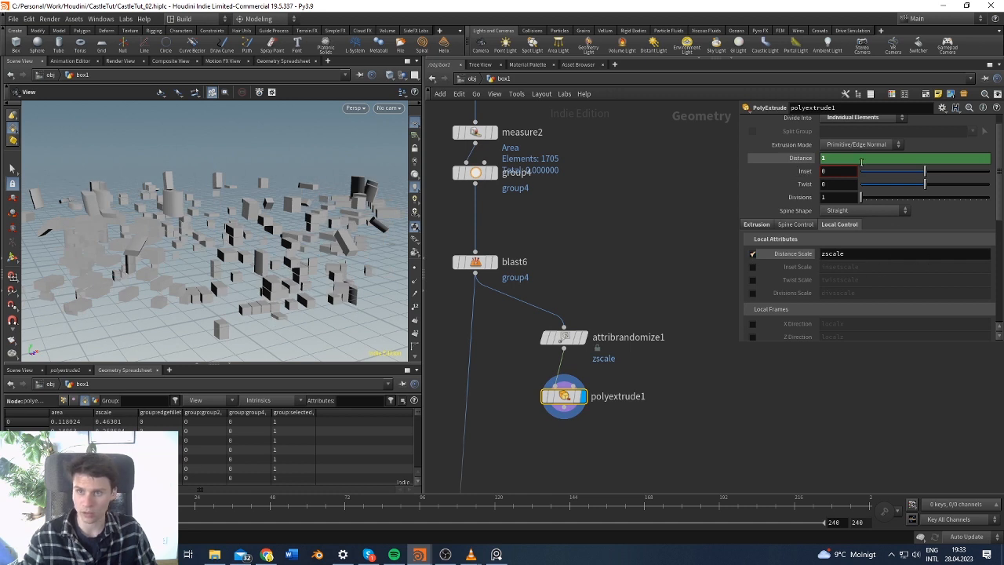
left_click(799, 160, "ctrl+shift")
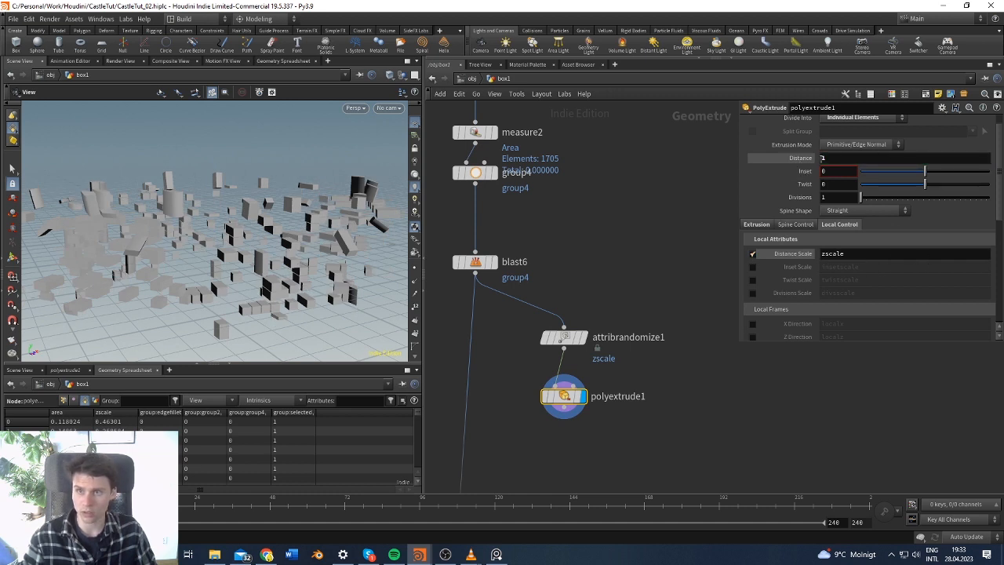
left_click(772, 160)
Test different Distance values on polyextrude1 and settle on 0.314 with the zscale distance scaling kept on
left_click_drag(985, 159, 948, 161)
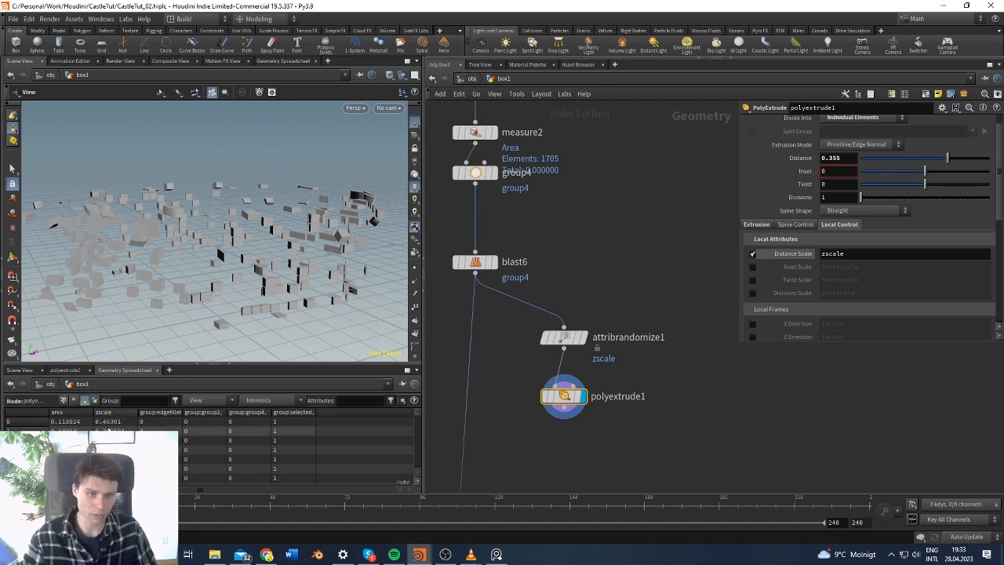
left_click_drag(948, 160, 997, 160)
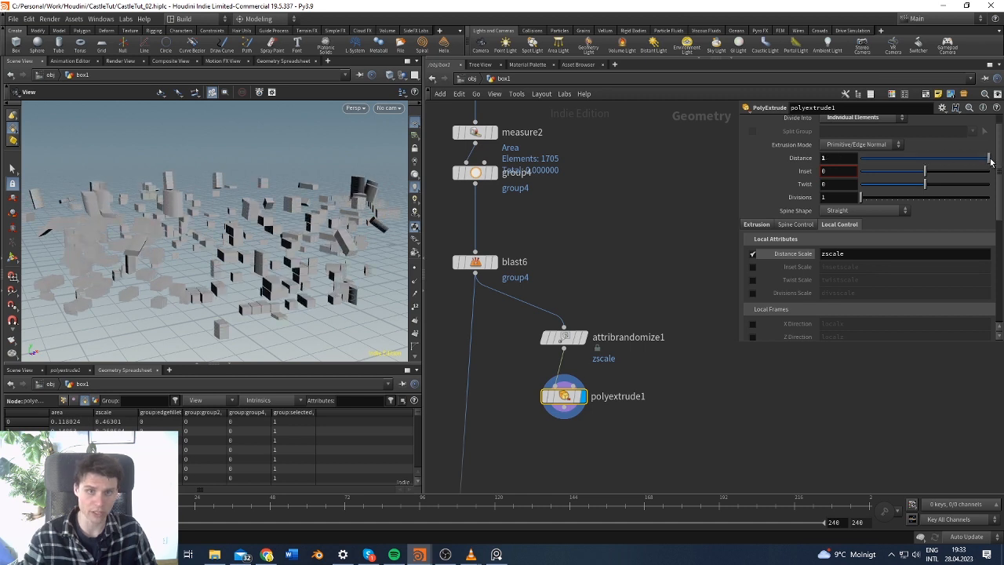
left_click_drag(969, 163, 944, 160)
left_click_drag(366, 282, 266, 233)
scroll(668, 368, "down", 3)
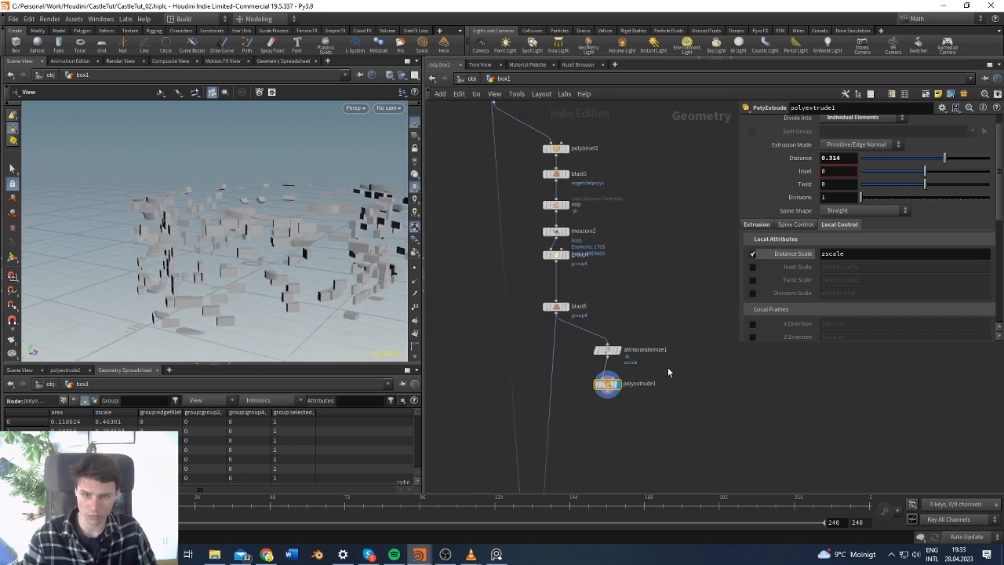
Display merge2 and connect the output of polyextrude1 to it
middle_click_drag(668, 368, 636, 222)
middle_click_drag(620, 255, 631, 320)
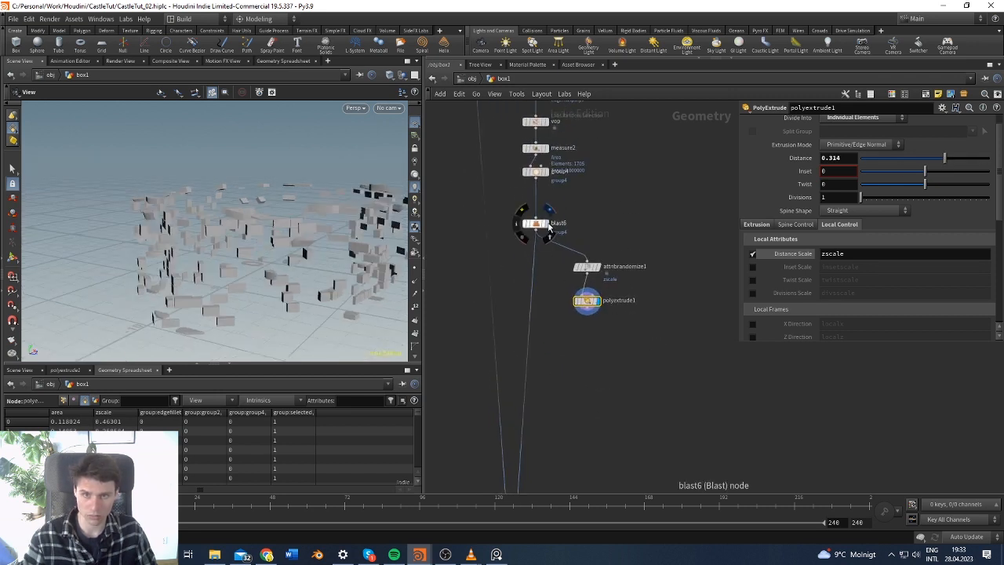
middle_click_drag(550, 357, 570, 350)
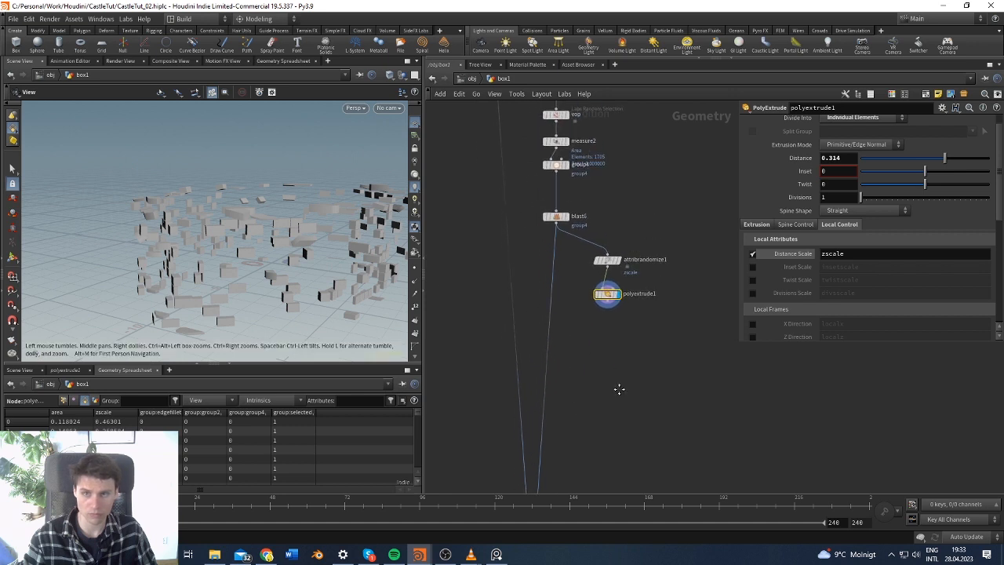
middle_click_drag(617, 396, 632, 276)
left_click(558, 421)
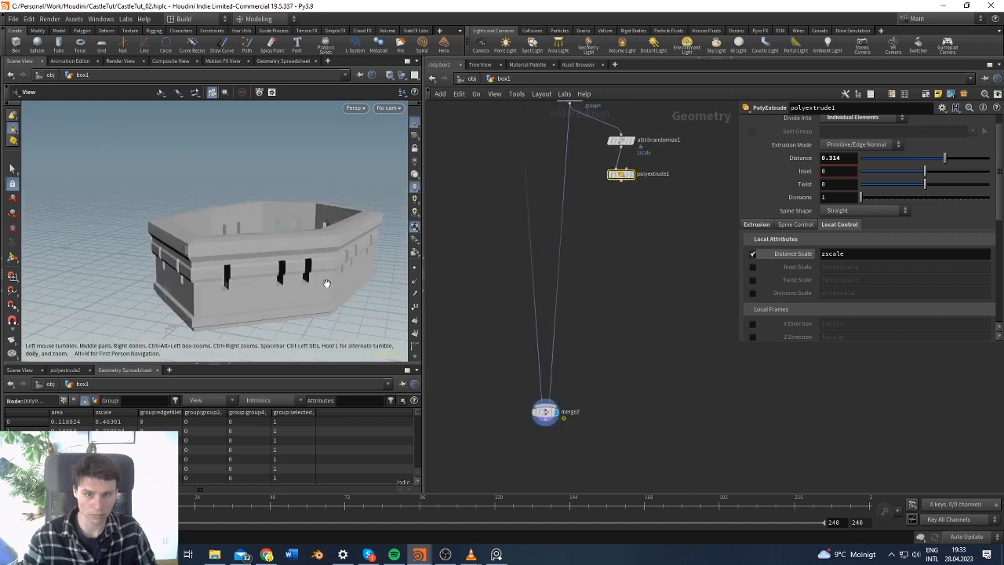
left_click(620, 180)
left_click(545, 406)
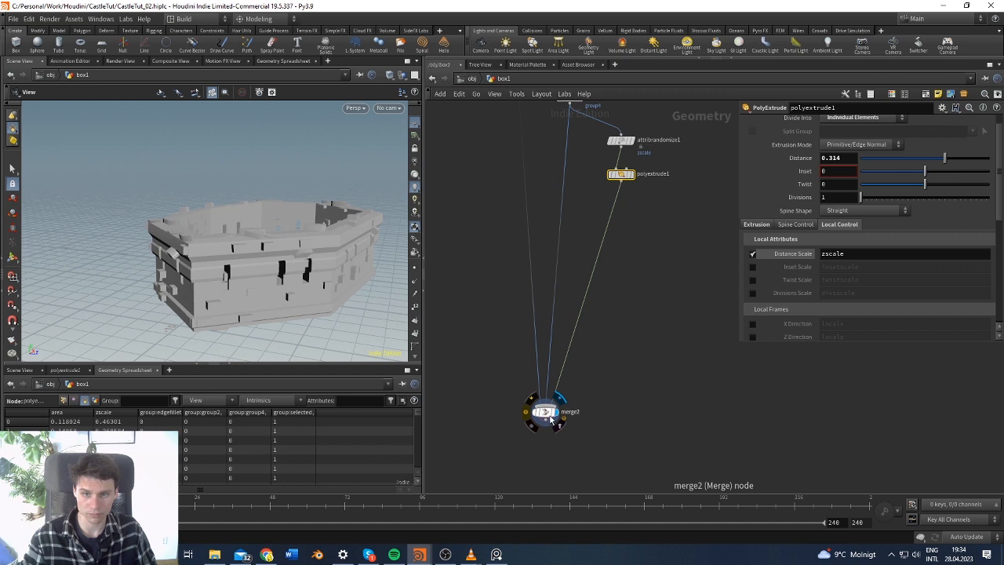
Remove blast6 from merge2's input operators, keeping boolean1 and polyextrude1
middle_click_drag(532, 397, 531, 457)
left_click(542, 471)
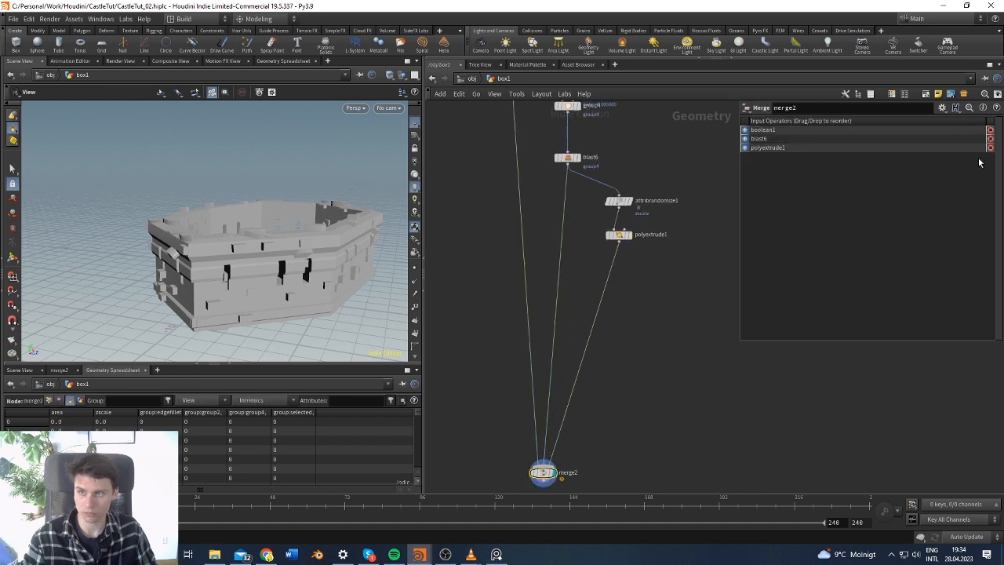
left_click(989, 139)
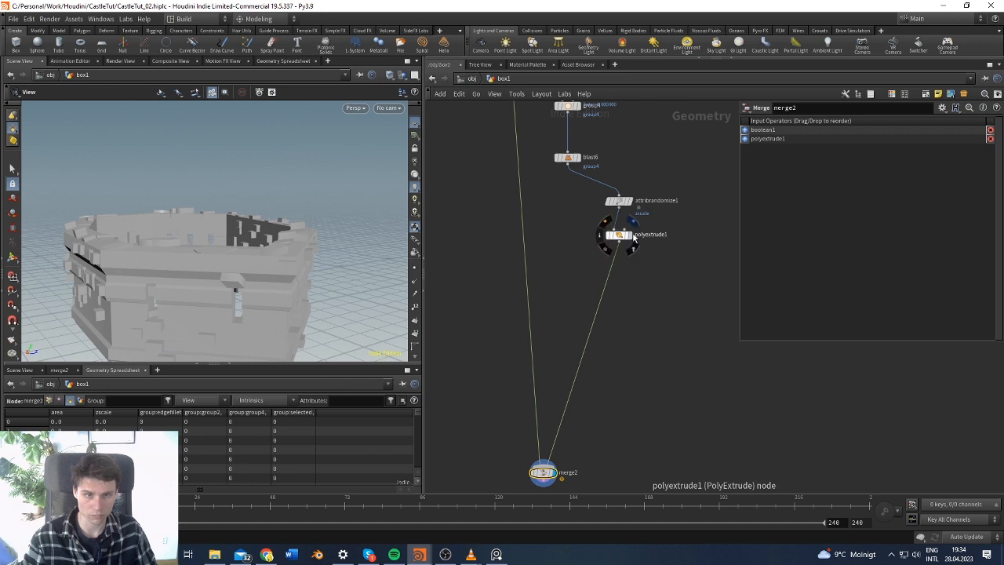
Display polyextrude1's bricks on their own, return to merge2, and inspect how the bricks sit on the wall
left_click(631, 227)
left_click_drag(303, 230, 253, 264)
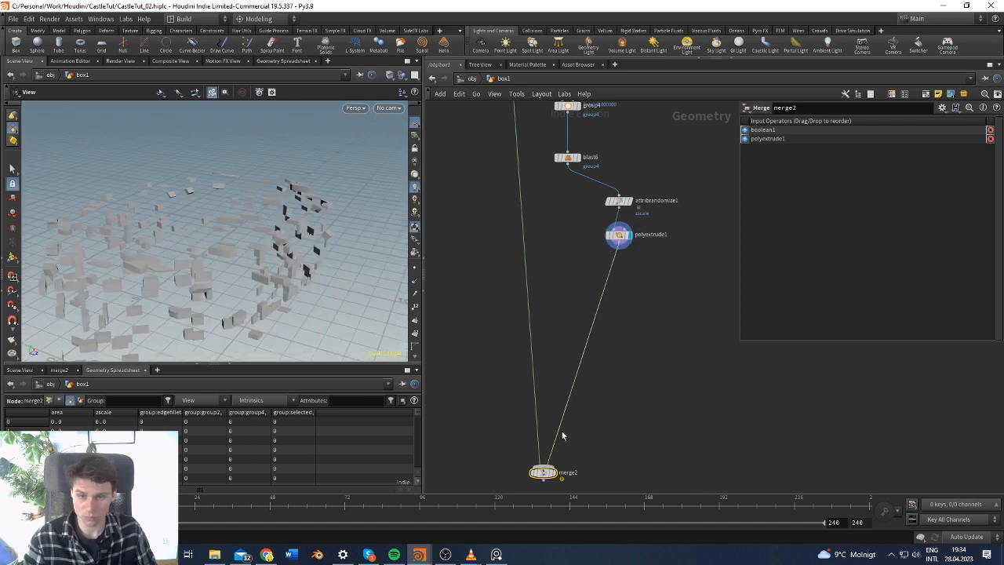
left_click(555, 475)
left_click_drag(235, 259, 211, 275)
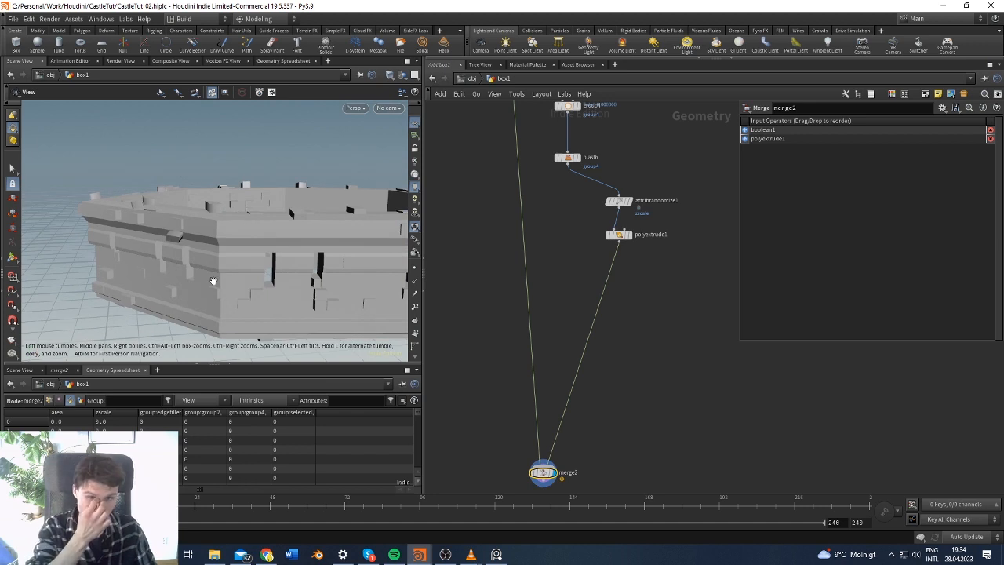
Reduce polyextrude1's Distance to 0.135 and check the brick protrusion around the merged wall
left_click(621, 237)
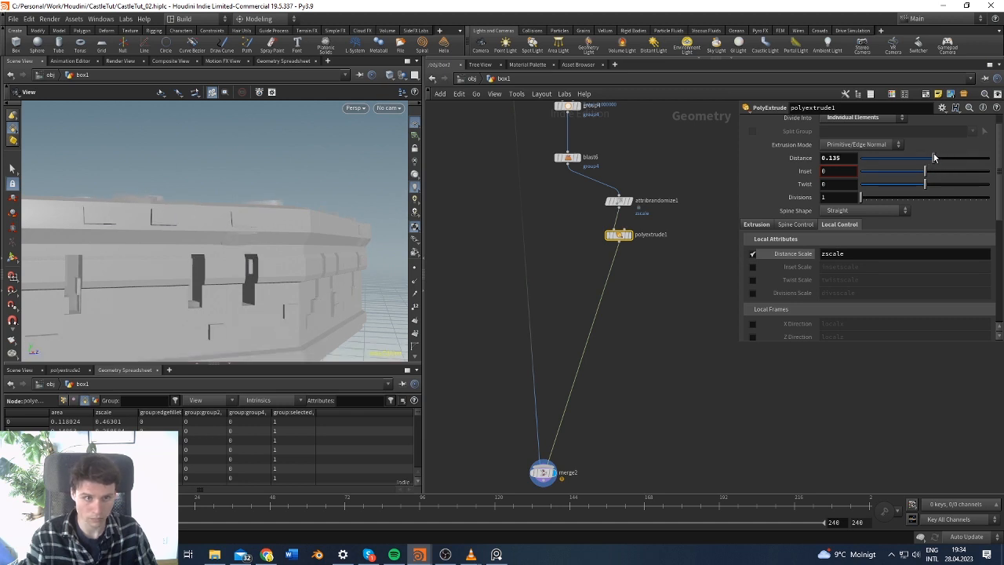
left_click_drag(259, 223, 105, 242)
left_click(414, 253)
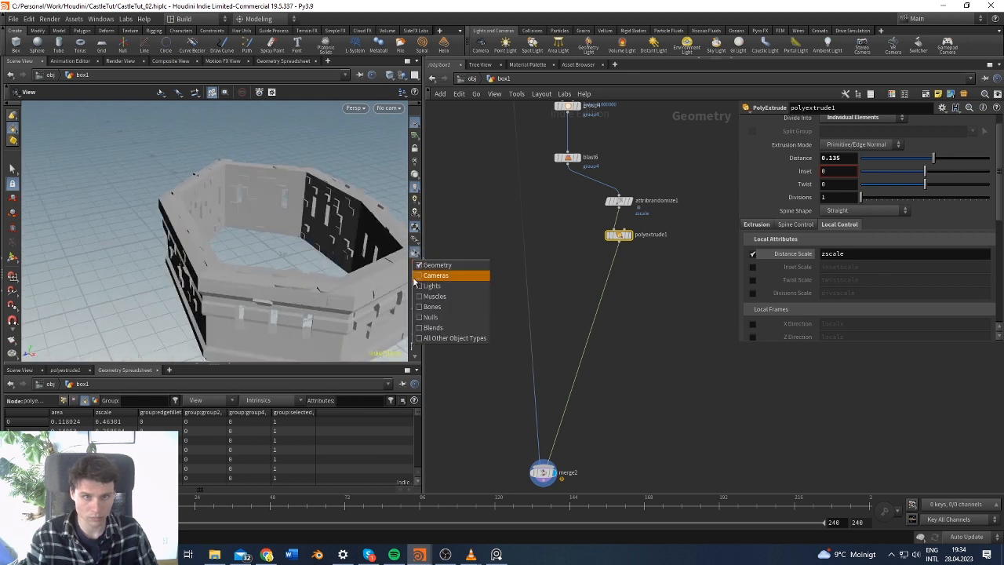
left_click_drag(342, 263, 313, 218)
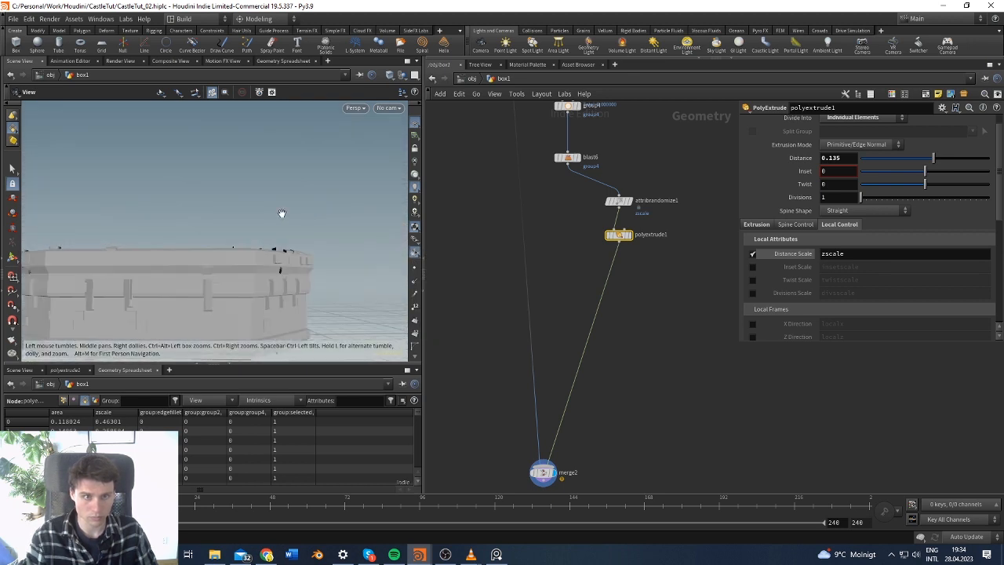
left_click_drag(253, 164, 377, 174)
Set the viewport shading to Smooth Wire Shaded and inspect the brick edges from several sides
left_click(389, 75)
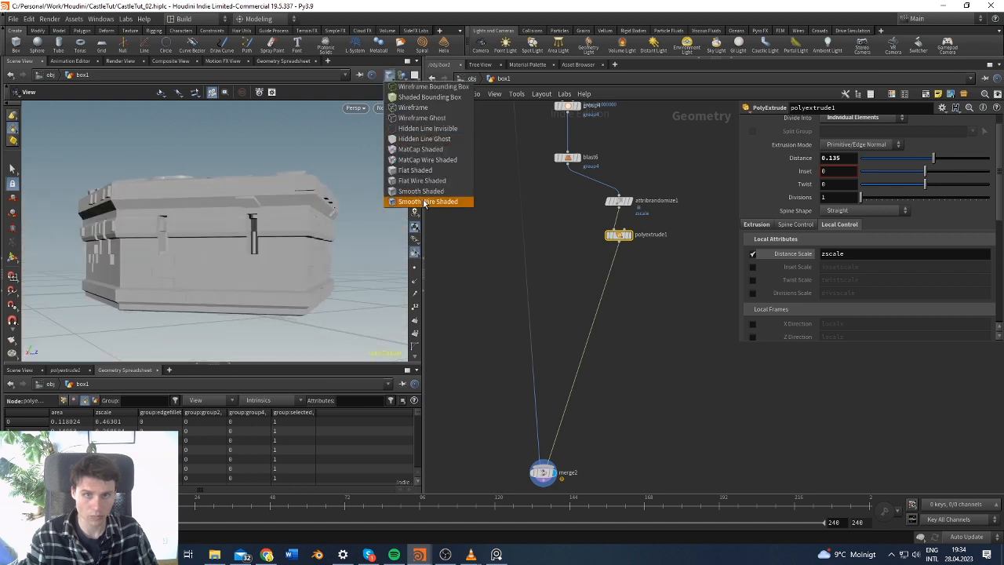
left_click(424, 203)
left_click_drag(328, 172, 317, 150)
left_click_drag(299, 197, 284, 188)
left_click_drag(335, 145, 375, 200)
left_click_drag(224, 160, 246, 149)
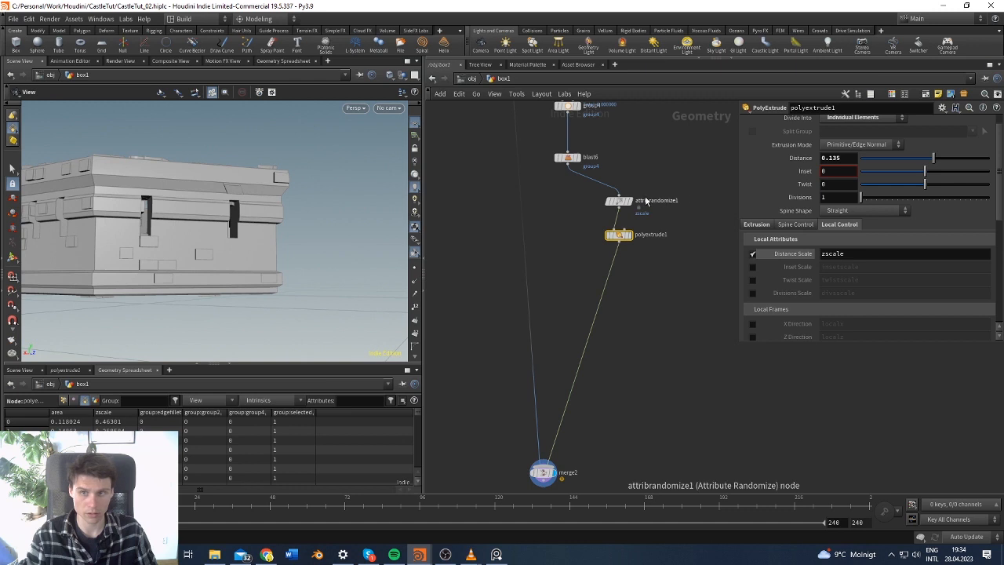
Display blast6's isolated faces and move the node up to make room above attribrandomize1
left_click(581, 166)
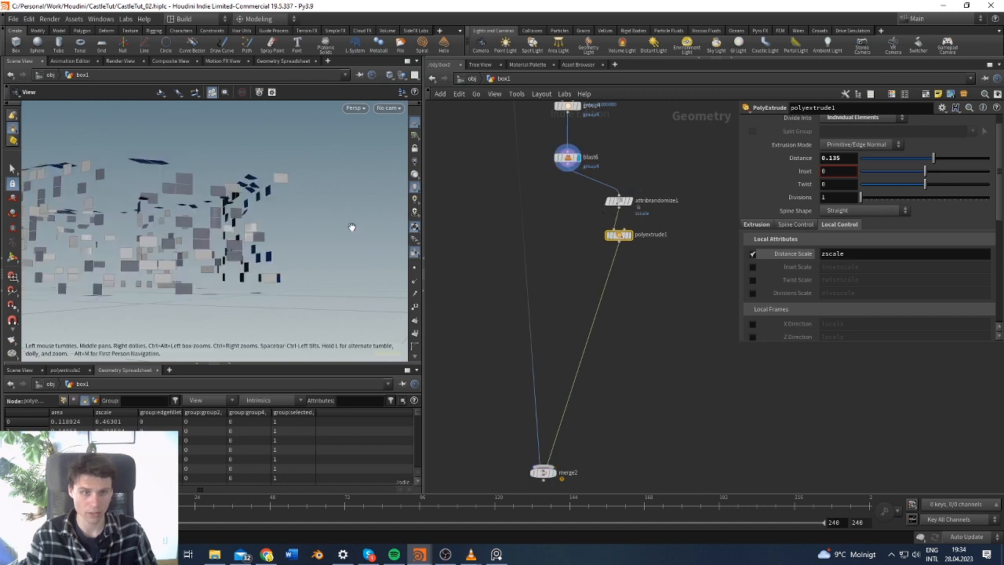
left_click(627, 181)
left_click_drag(190, 298, 307, 304)
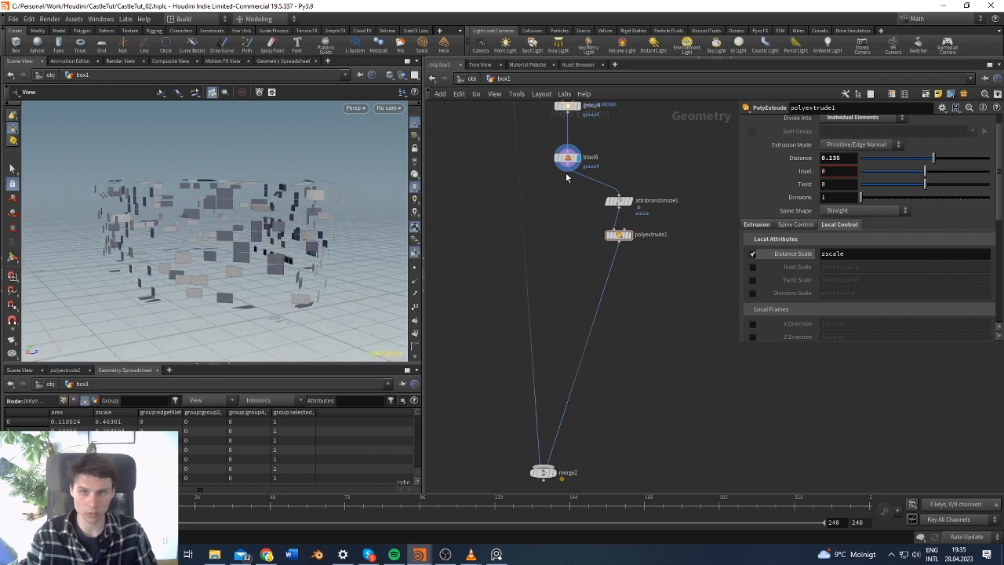
left_click_drag(567, 158, 567, 136)
Add a Group node below blast6
key("Tab")
type("group")
key("Return")
left_click(553, 181)
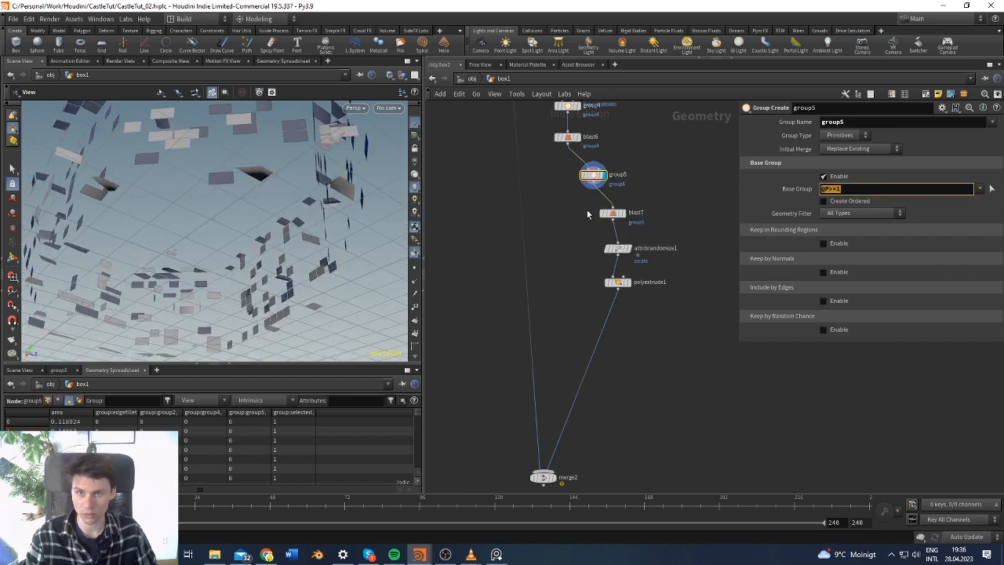
Add a Group Expression node fed by blast6 and set its primitive VEXpression to @P.y <= 0.1
key("Tab")
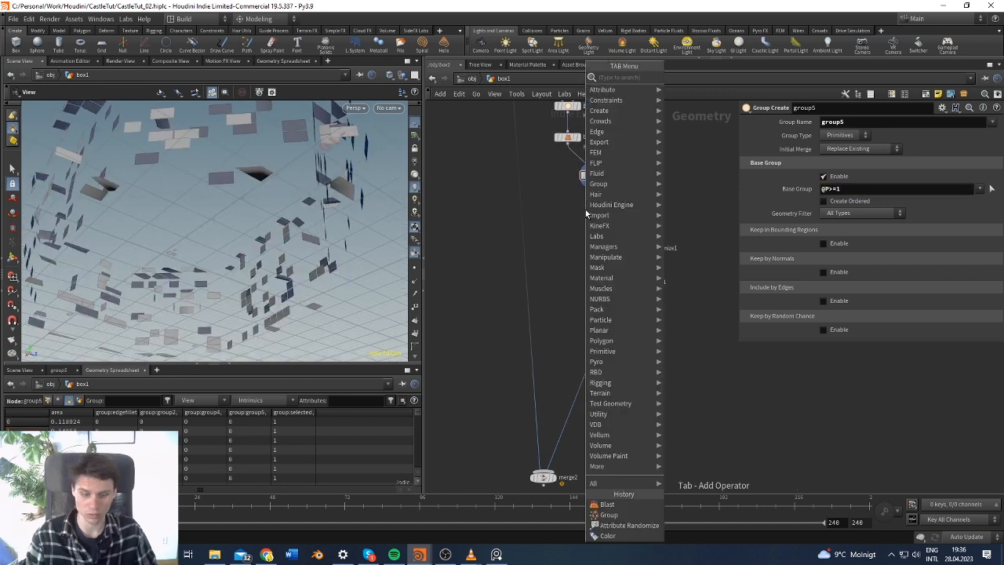
type("group ex")
key("Down")
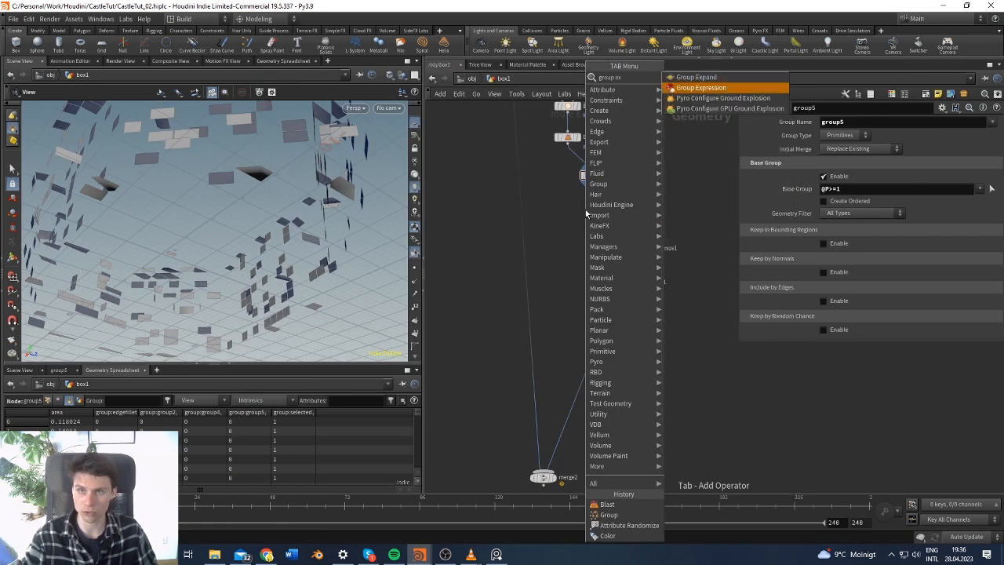
key("Return")
left_click(585, 210)
left_click_drag(603, 220, 613, 214)
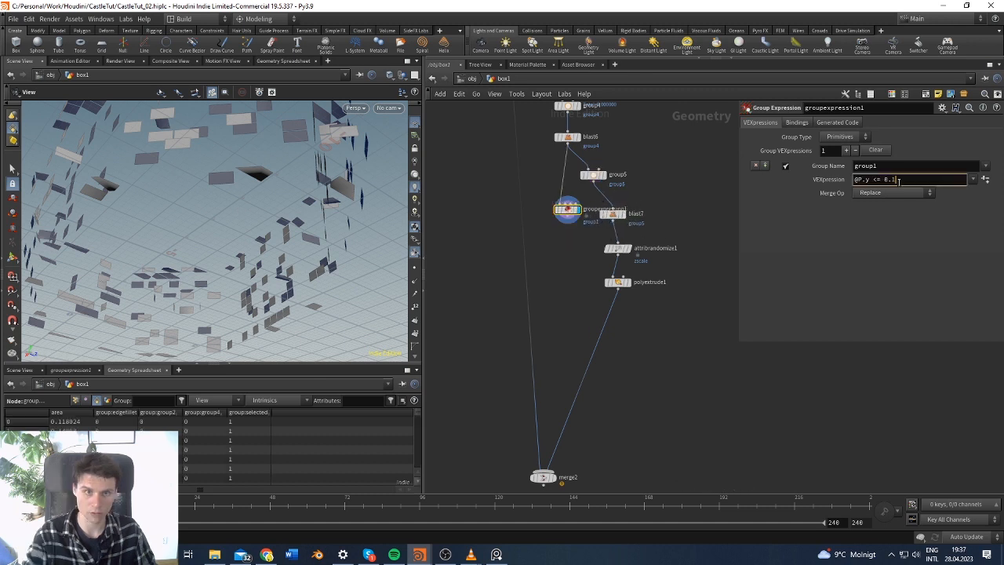
key("Return")
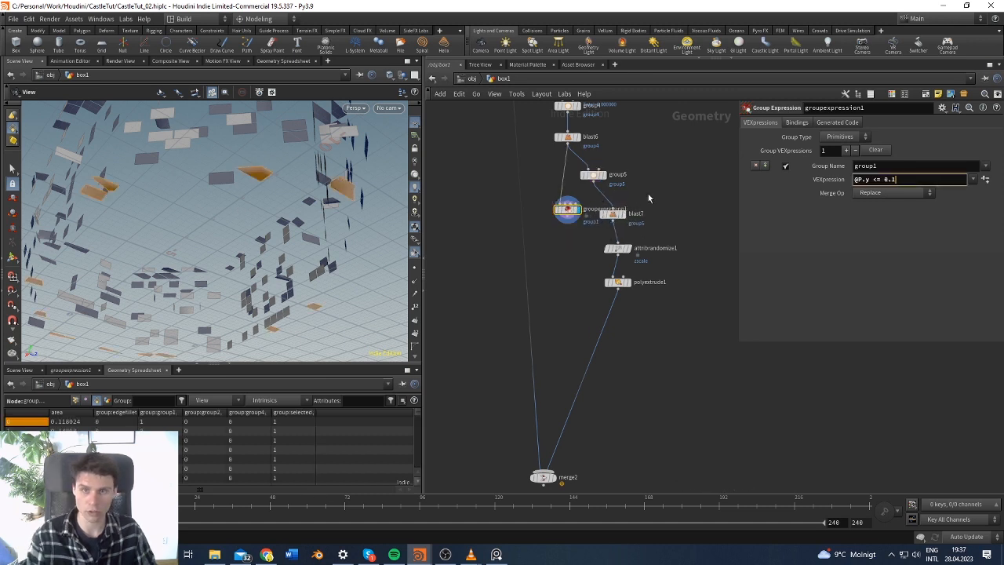
Detach group5 from the node chain and delete it
left_click_drag(599, 177, 660, 181)
key("Delete")
key("ctrl+z")
left_click(650, 181)
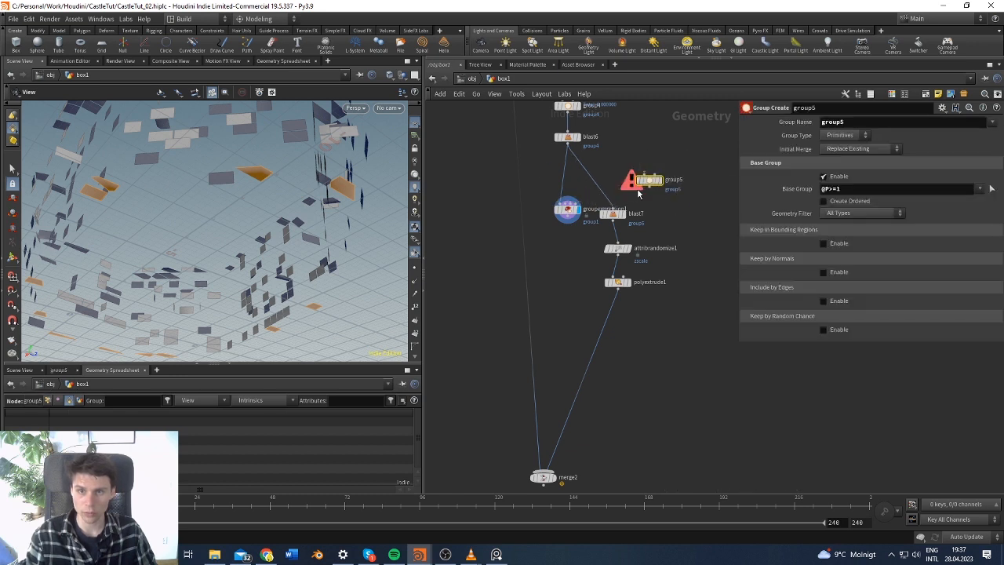
key("Delete")
Insert groupexpression1 between blast6 and blast7 and inspect the grouped bottom faces
left_click(570, 213)
left_click_drag(569, 213, 614, 177)
scroll(242, 213, "down", 3)
left_click_drag(242, 212, 249, 188)
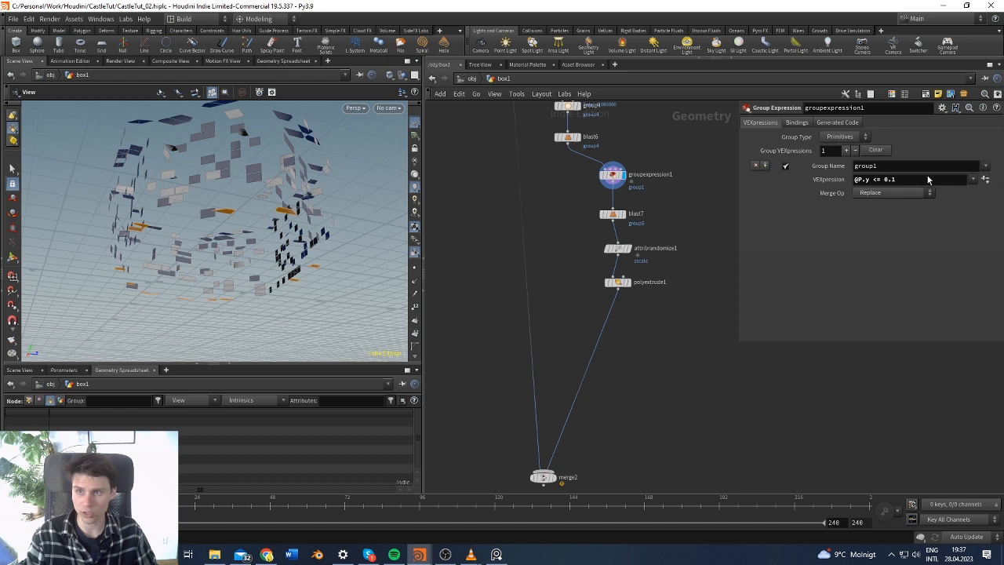
Check the @P.y component of groupexpression1's expression against the point positions in the geometry spreadsheet
left_click(895, 180)
left_click_drag(610, 174, 604, 181)
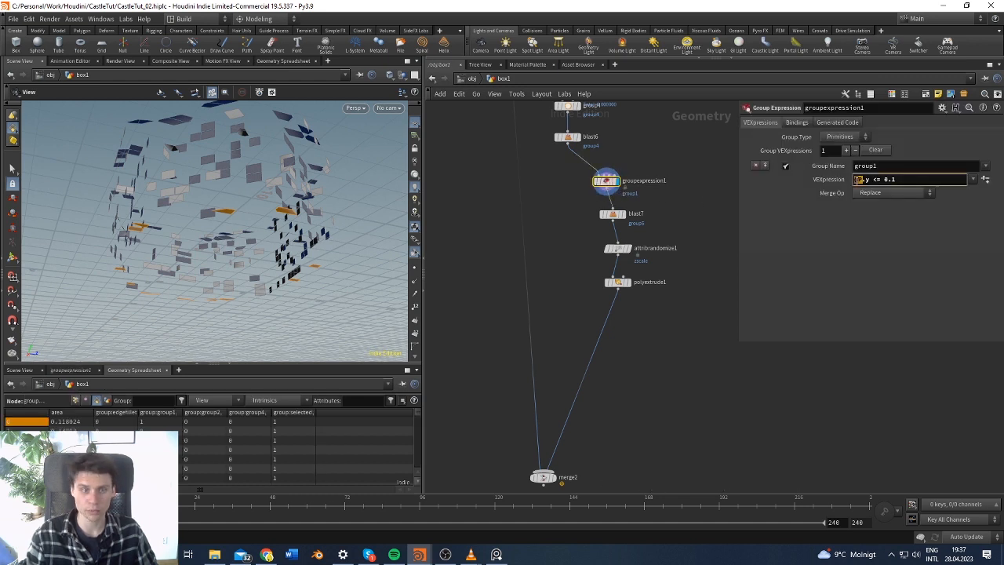
left_click(74, 401)
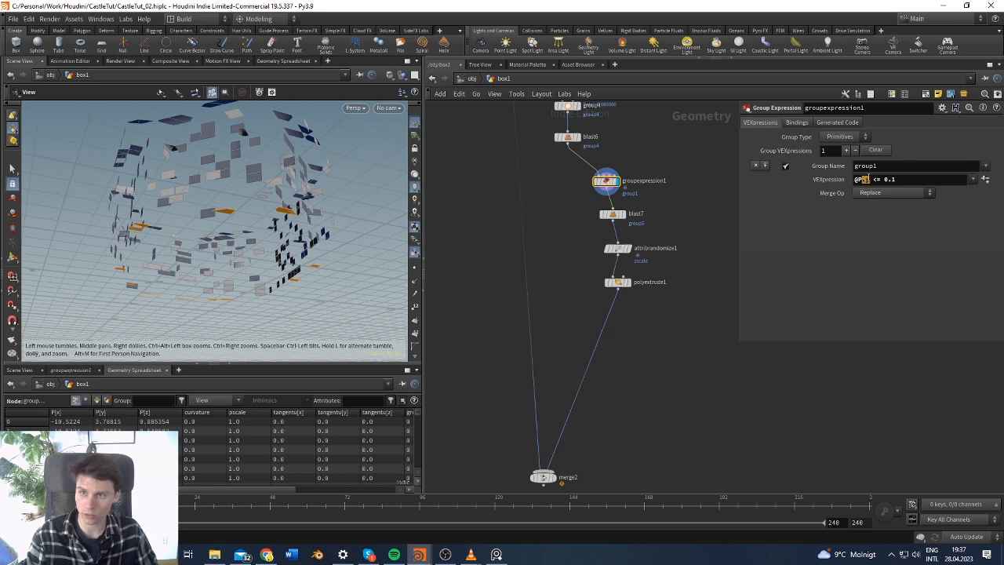
Adjust the @P.y threshold in groupexpression1, trying 0.01, and inspect which bottom faces are grouped
left_click_drag(306, 212, 227, 201)
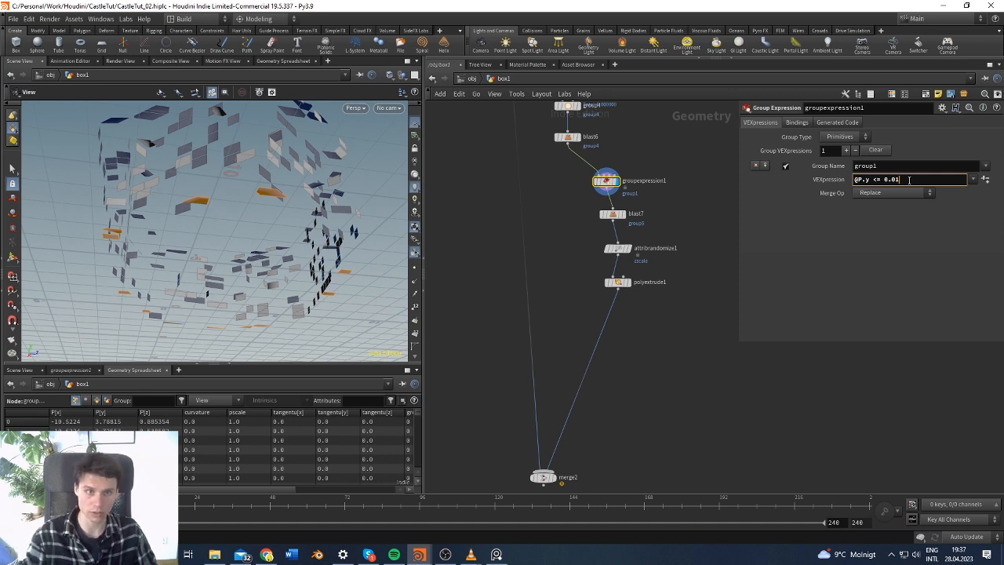
left_click_drag(375, 193, 432, 193)
left_click_drag(221, 178, 392, 194)
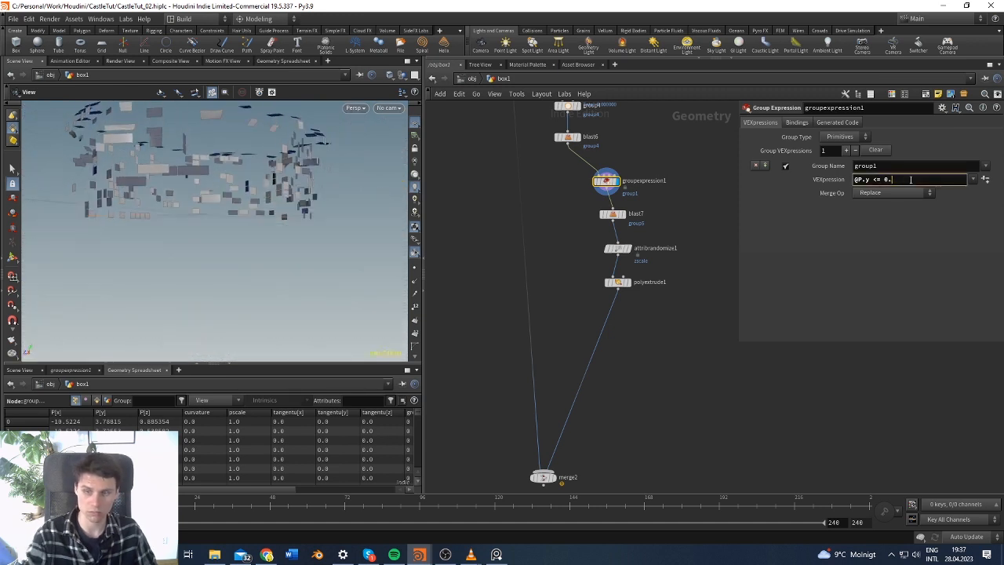
left_click_drag(361, 173, 235, 229)
Try Delete Non Selected on blast7, turn it off again, and display blast7 to compare it with groupexpression1
left_click_drag(668, 203, 599, 320)
left_click(626, 214)
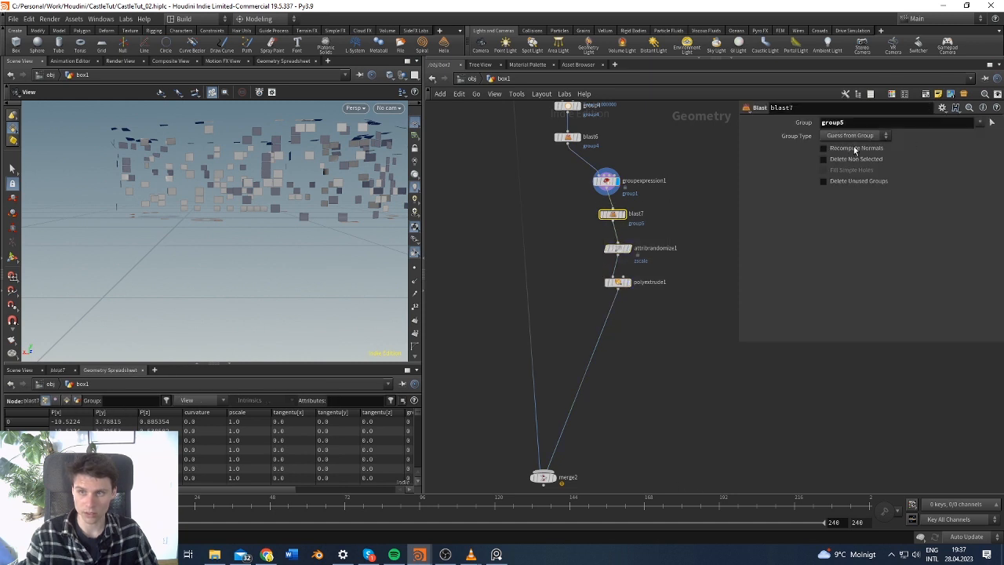
left_click(823, 159)
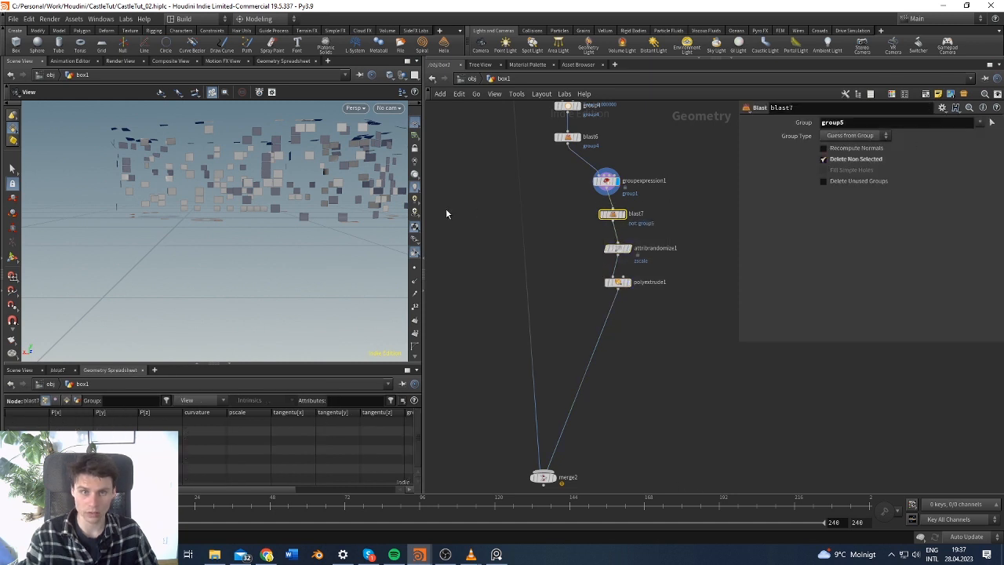
left_click(823, 160)
left_click(622, 213)
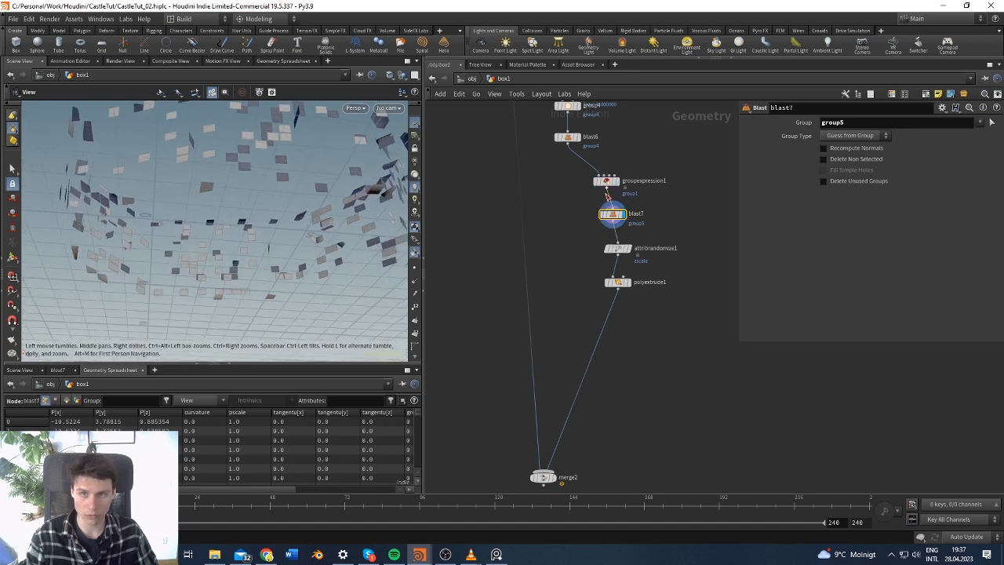
left_click(617, 181)
left_click(620, 214)
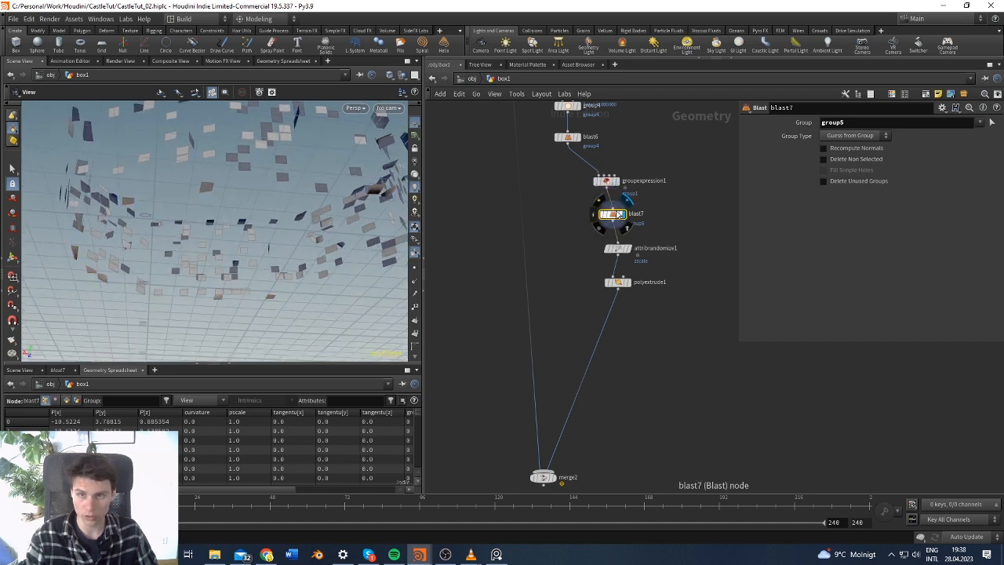
Set blast7's Group to group1 so the bottom faces picked by groupexpression1 are deleted, and inspect the remaining faces
left_click(606, 181)
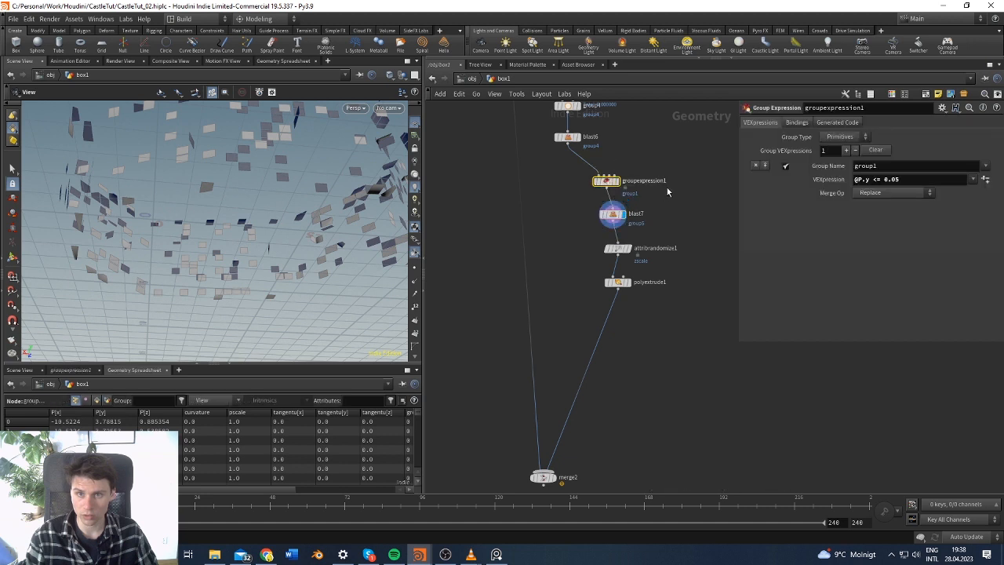
left_click(616, 218)
left_click(979, 123)
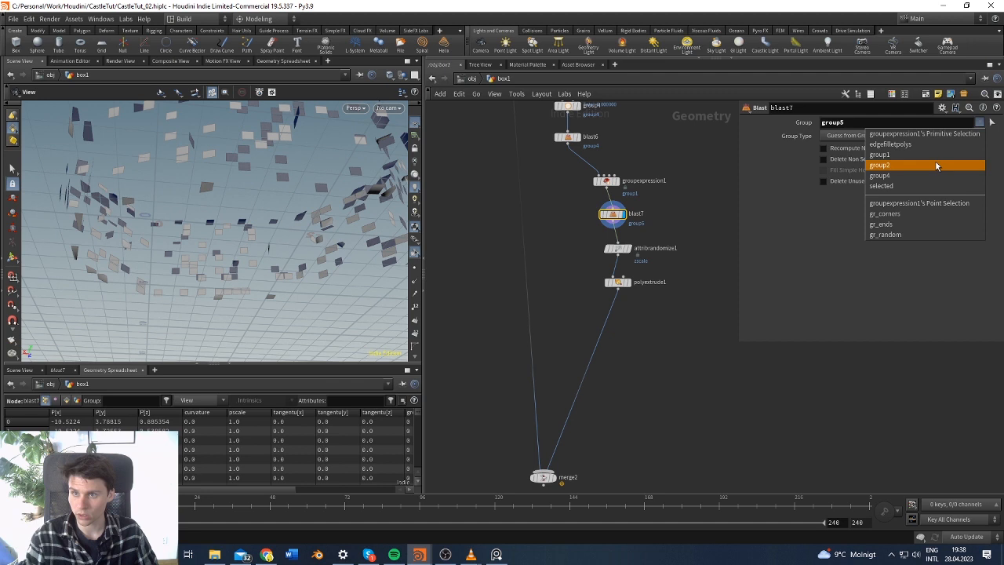
left_click(921, 154)
left_click_drag(848, 122, 752, 130)
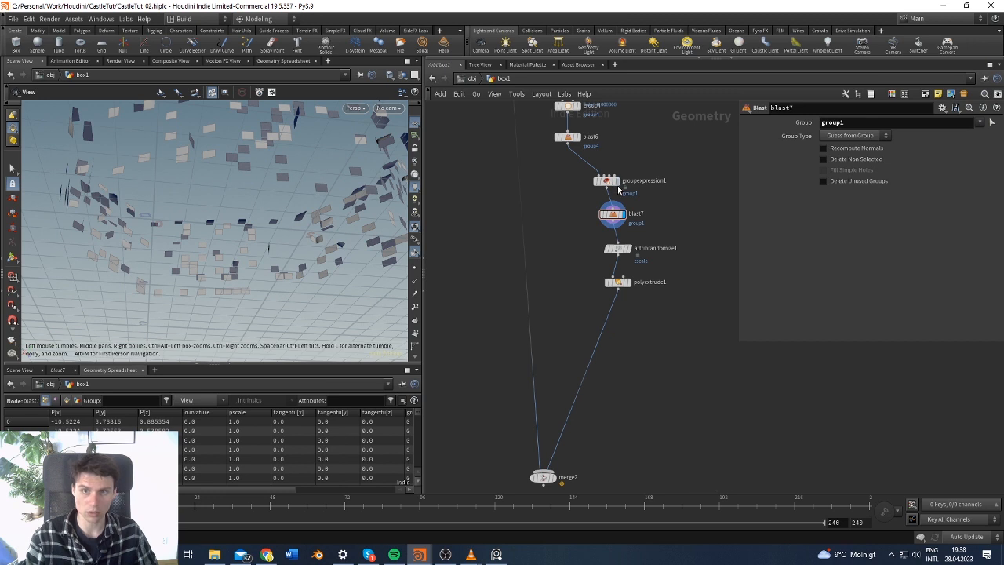
left_click_drag(226, 177, 211, 172)
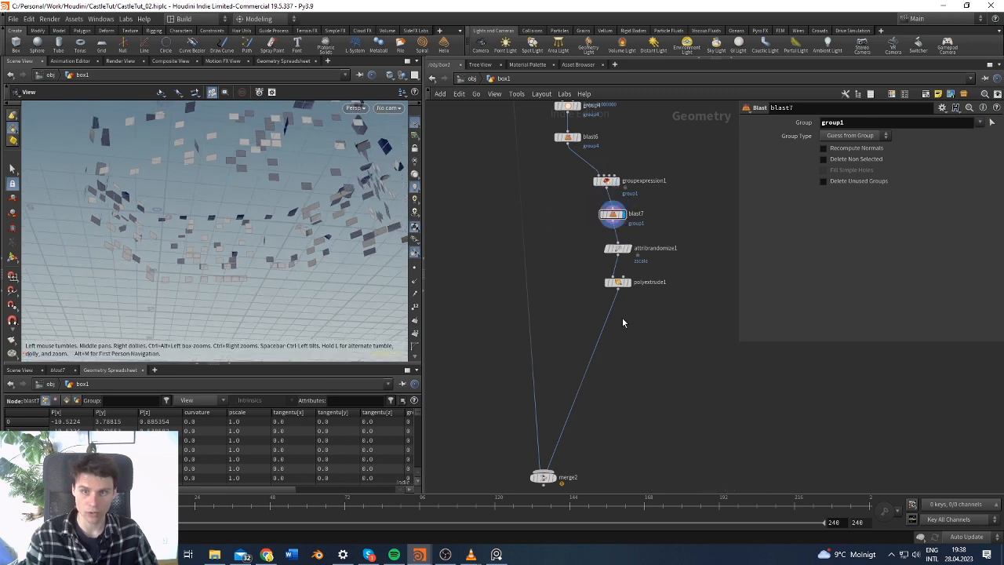
Display merge2 and inspect the castle wall together with the extruded bricks from below and above
left_click(554, 477)
left_click_drag(322, 226, 262, 221)
left_click_drag(86, 236, 166, 281)
middle_click_drag(166, 281, 185, 315)
left_click_drag(186, 315, 242, 196)
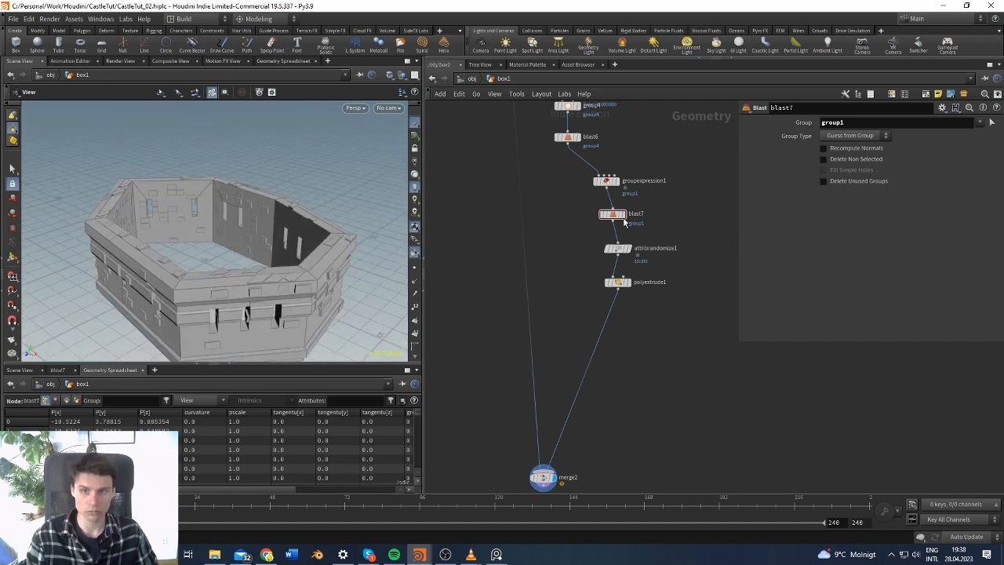
Display polyextrude1 to view the isolated bricks and insert a Group Create node between it and merge2
left_click(625, 282)
left_click_drag(616, 280, 612, 282)
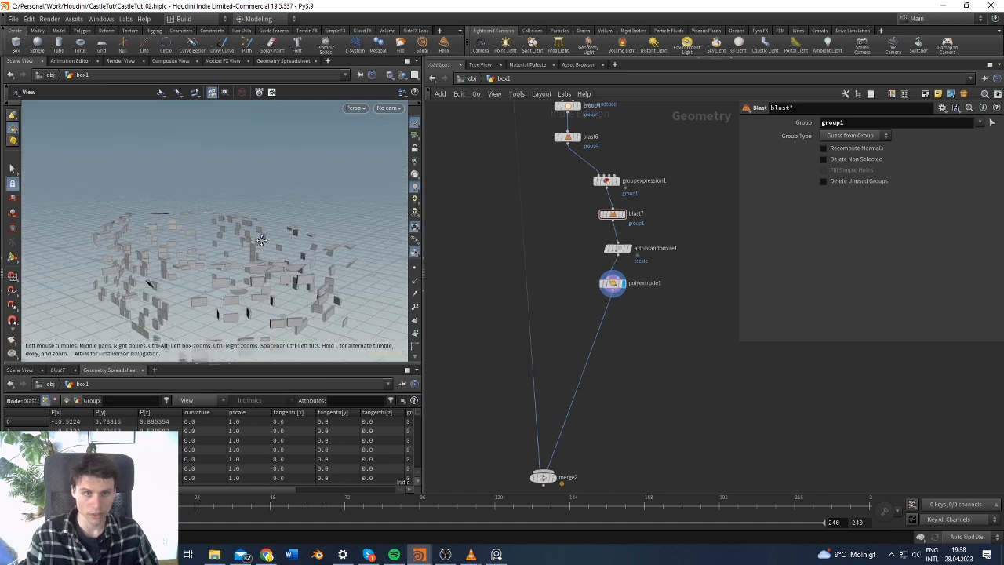
left_click_drag(261, 240, 353, 234)
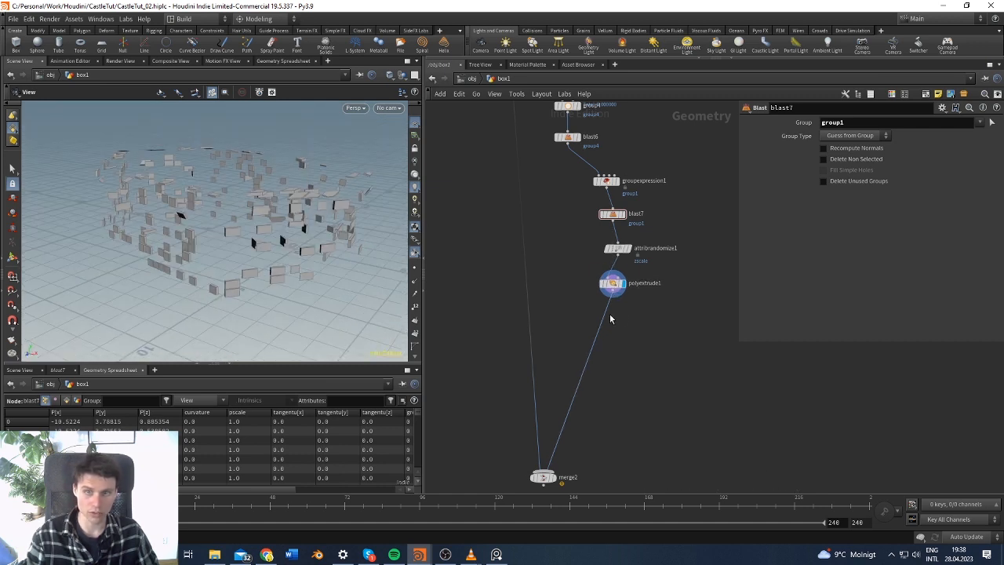
key("Tab")
type("group")
key("Return")
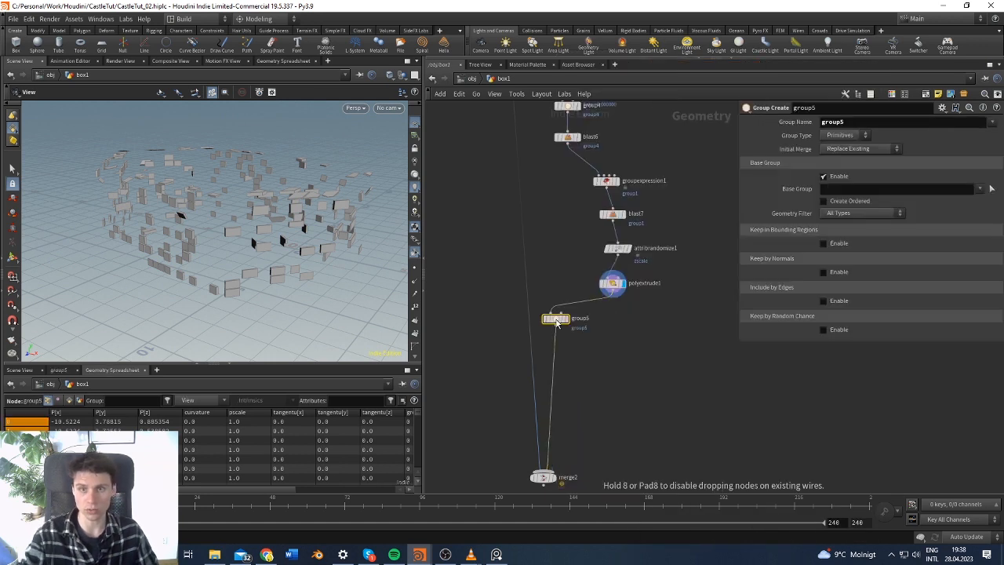
left_click(613, 334)
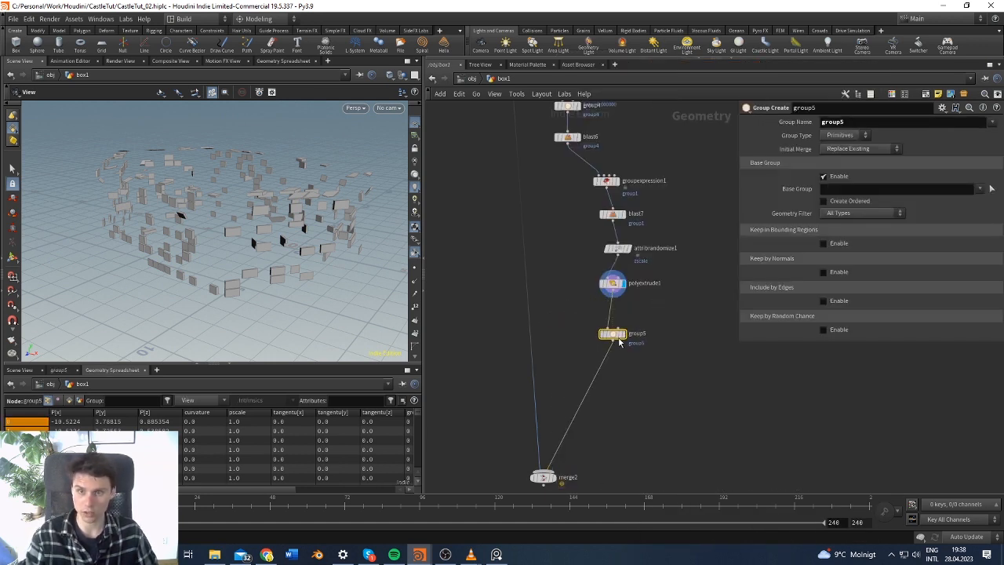
Name the new primitive group gr_bricks and display the group node
left_click(855, 124)
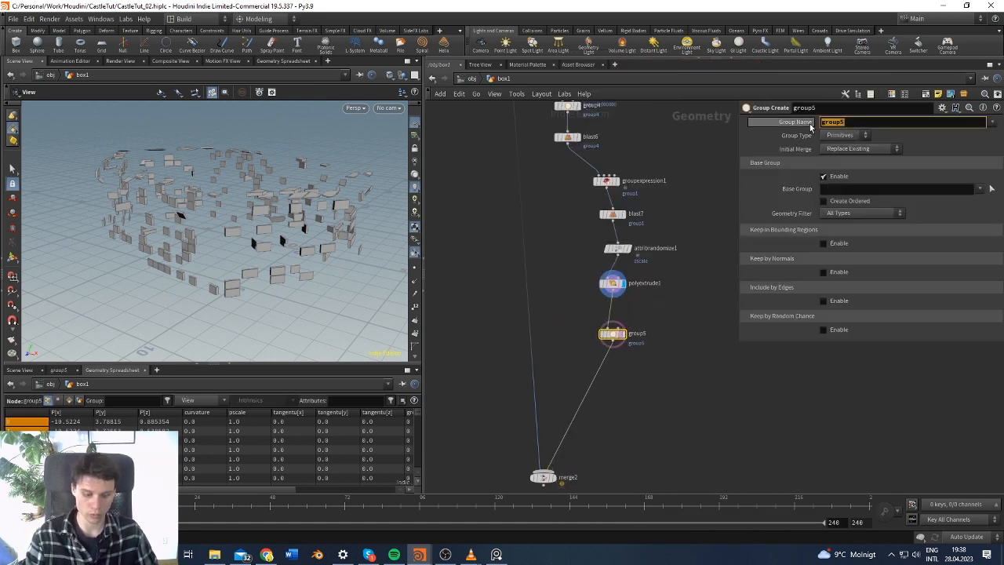
key("BackSpace")
key("BackSpace")
key("BackSpace")
type("_bricks")
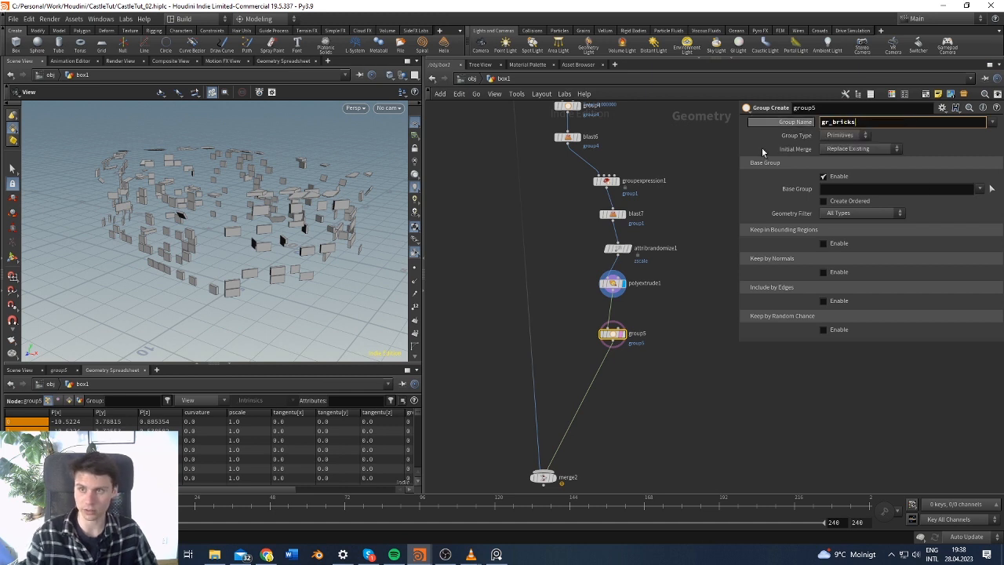
key("Return")
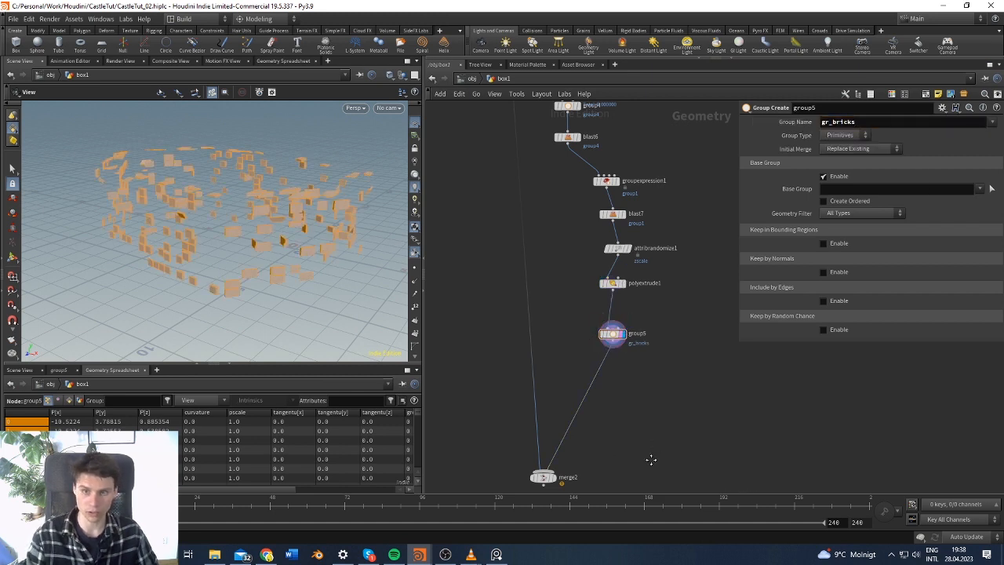
Display merge2 and check its primitive attributes in the geometry spreadsheet for the gr_bricks group
middle_click_drag(651, 460, 646, 416)
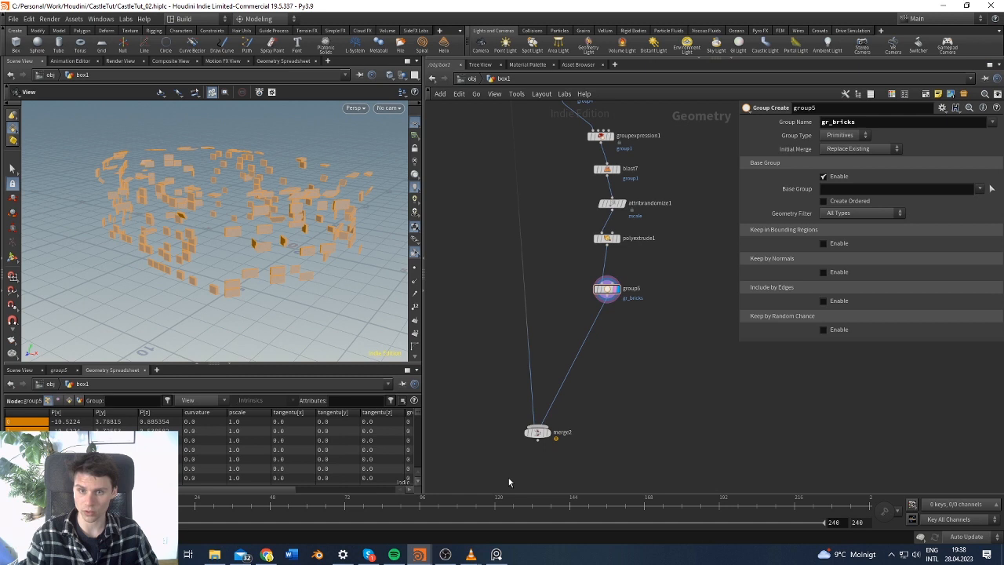
left_click(541, 431)
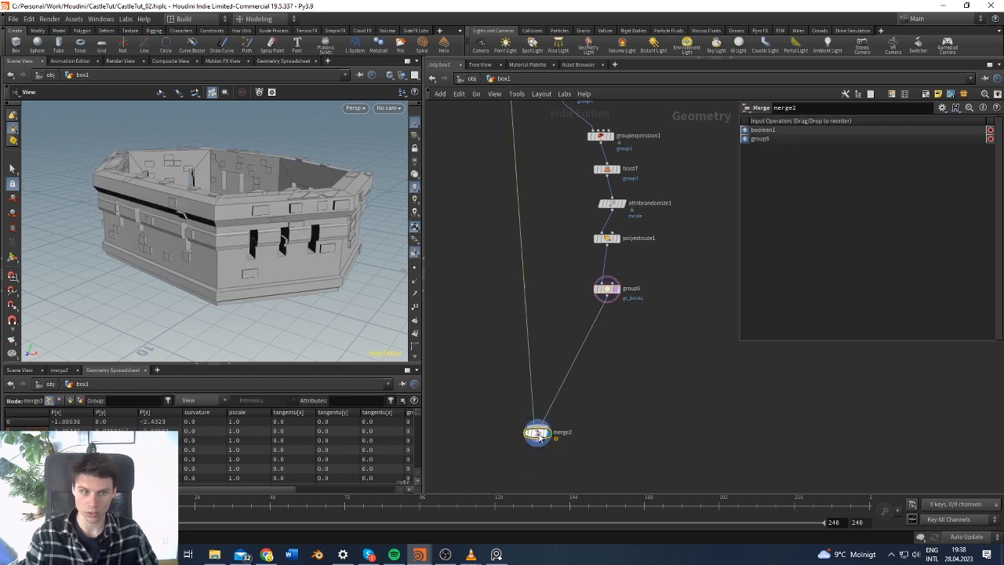
left_click(72, 401)
left_click_drag(183, 413, 194, 413)
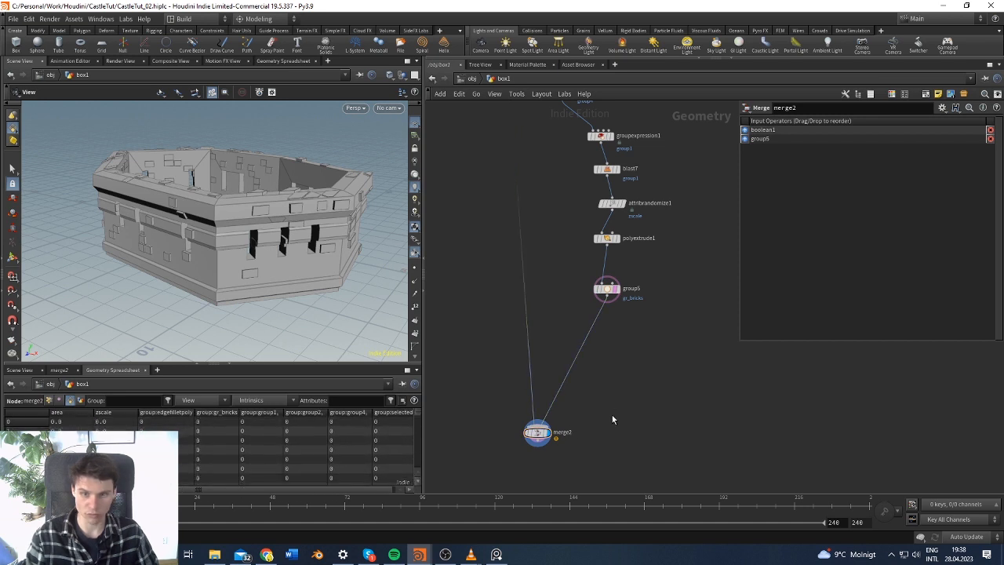
scroll(280, 297, "down", 3)
left_click_drag(280, 297, 276, 276)
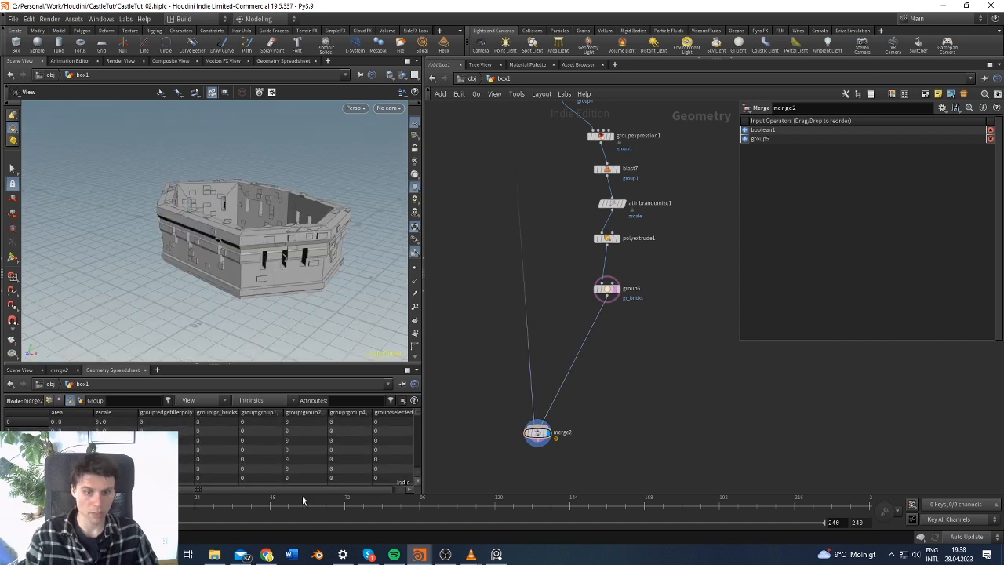
Switch to the PureRef reference board and study the stonework on the castle tower and lower walls
left_click(497, 555)
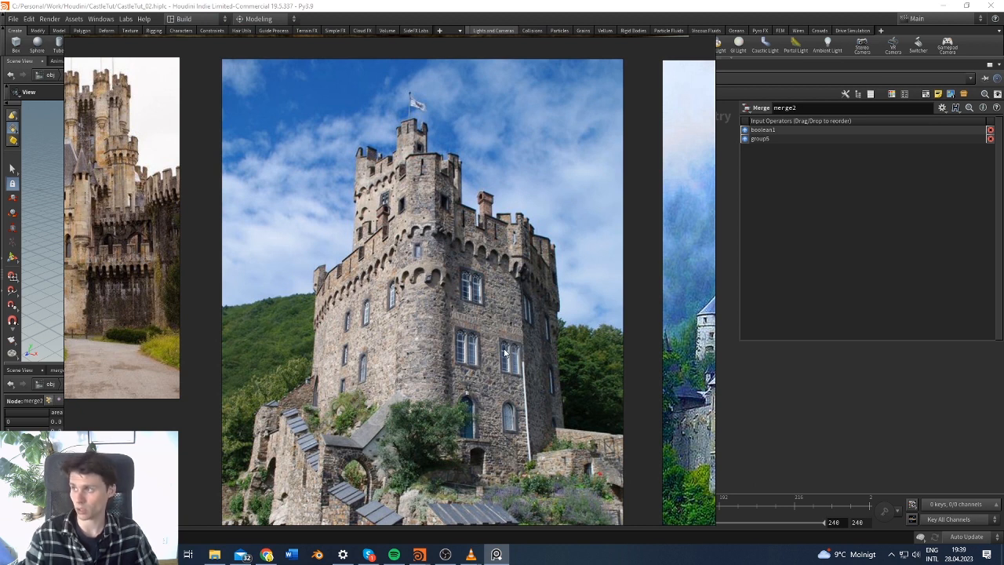
right_click_drag(497, 333, 452, 299)
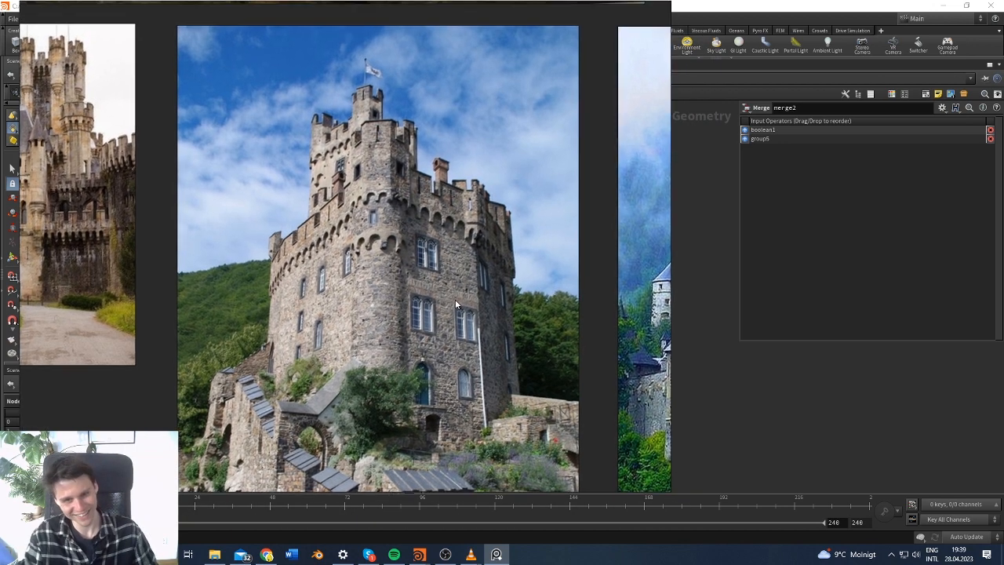
scroll(305, 436, "up", 3)
scroll(363, 426, "down", 4)
scroll(363, 429, "up", 4)
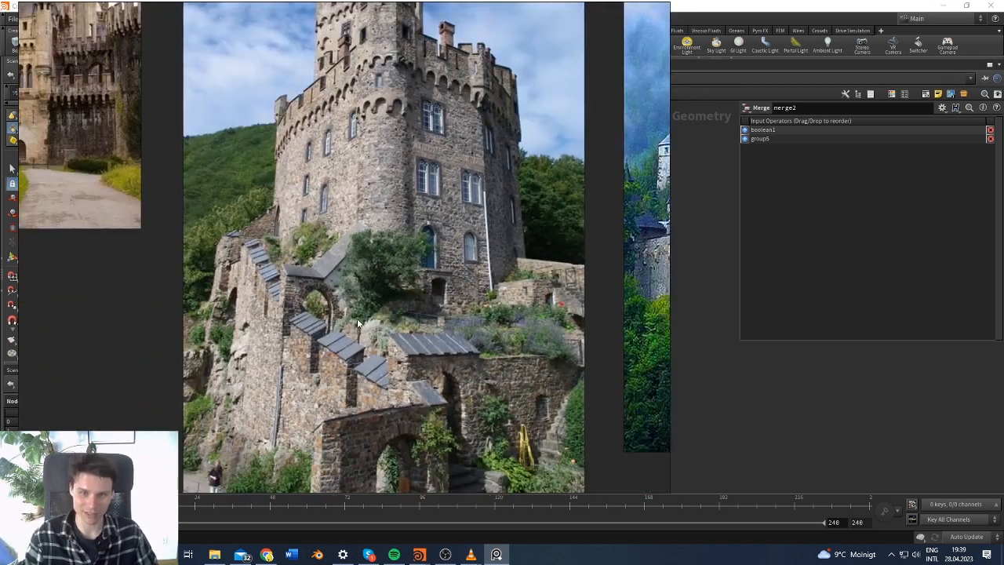
middle_click_drag(357, 323, 337, 323)
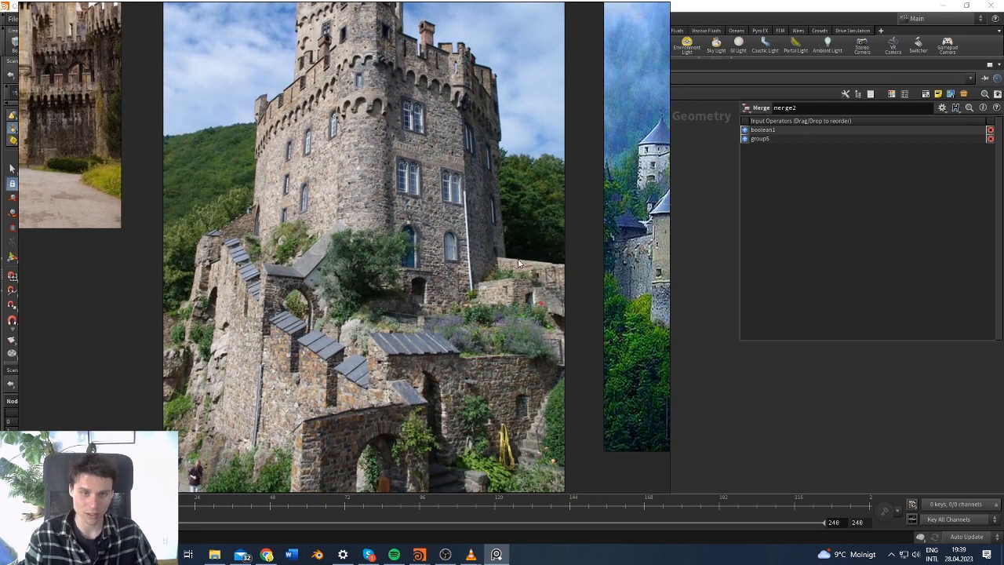
right_click_drag(441, 253, 0, 292)
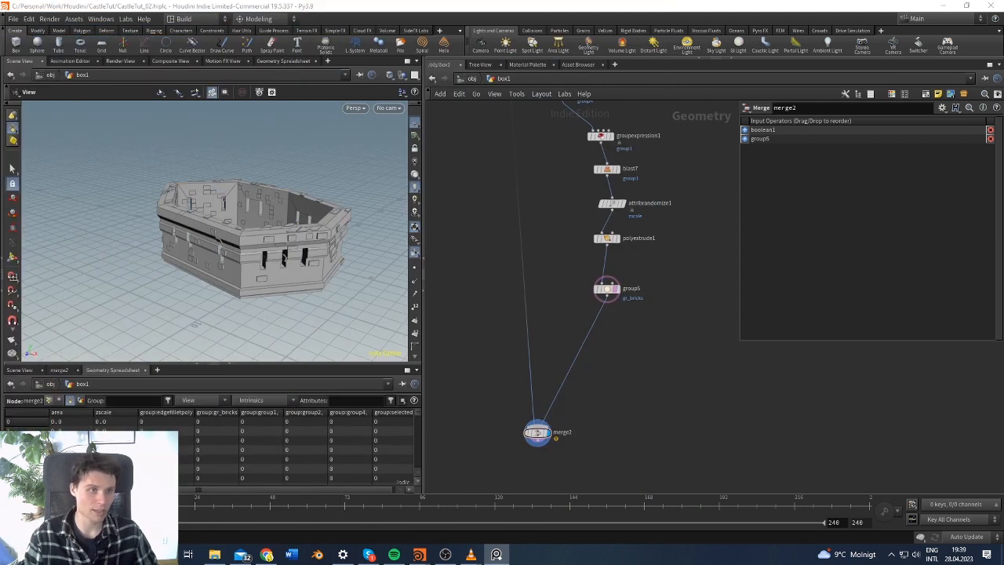
Return to Houdini and examine the distribution and depth of the protruding bricks on the merged wall from several angles
middle_click_drag(585, 422, 606, 338)
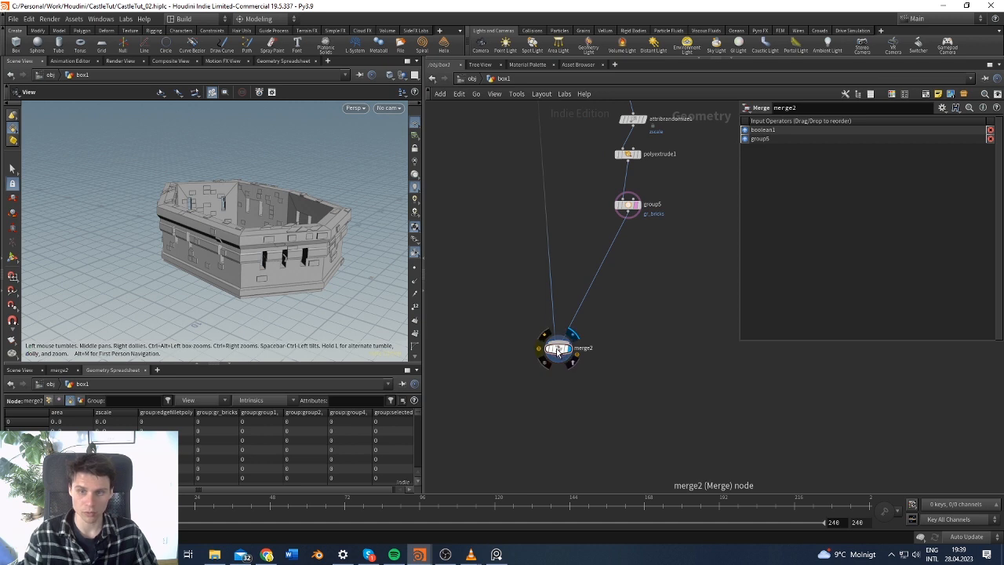
left_click_drag(559, 348, 558, 307)
left_click_drag(225, 263, 246, 283)
scroll(601, 376, "down", 5)
left_click_drag(307, 308, 240, 307)
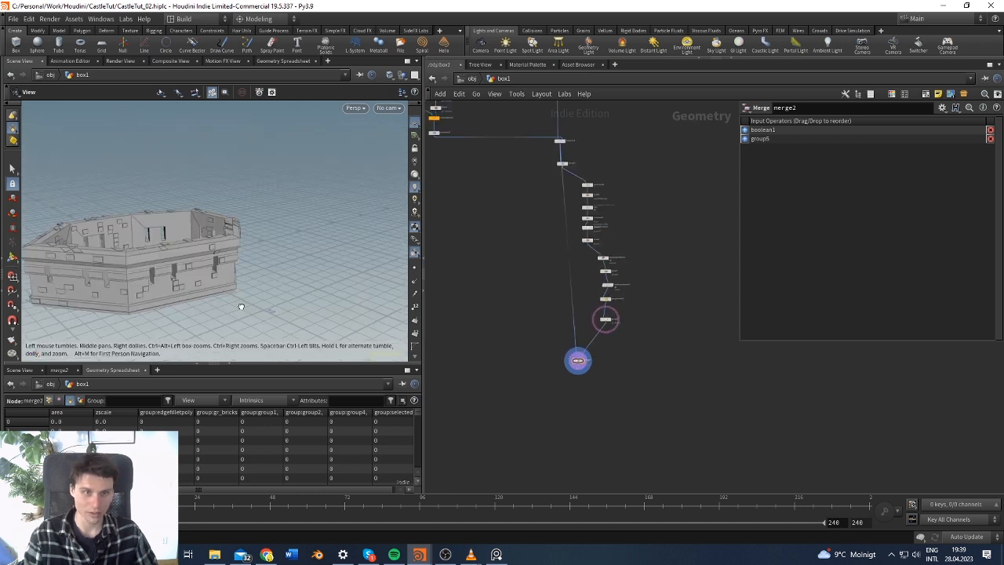
left_click_drag(184, 299, 246, 205)
left_click_drag(226, 237, 136, 287)
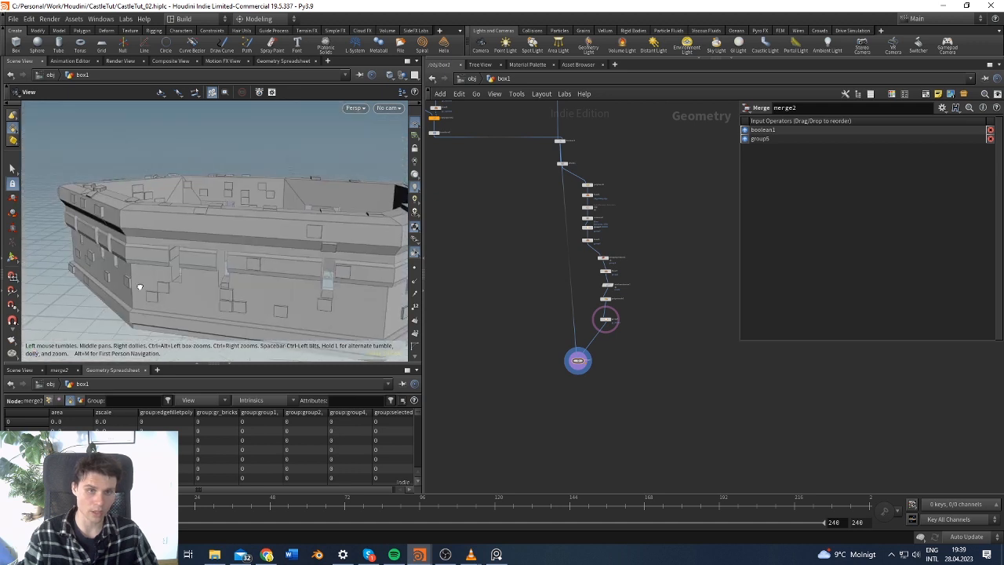
right_click_drag(137, 287, 207, 287)
left_click_drag(206, 287, 162, 245)
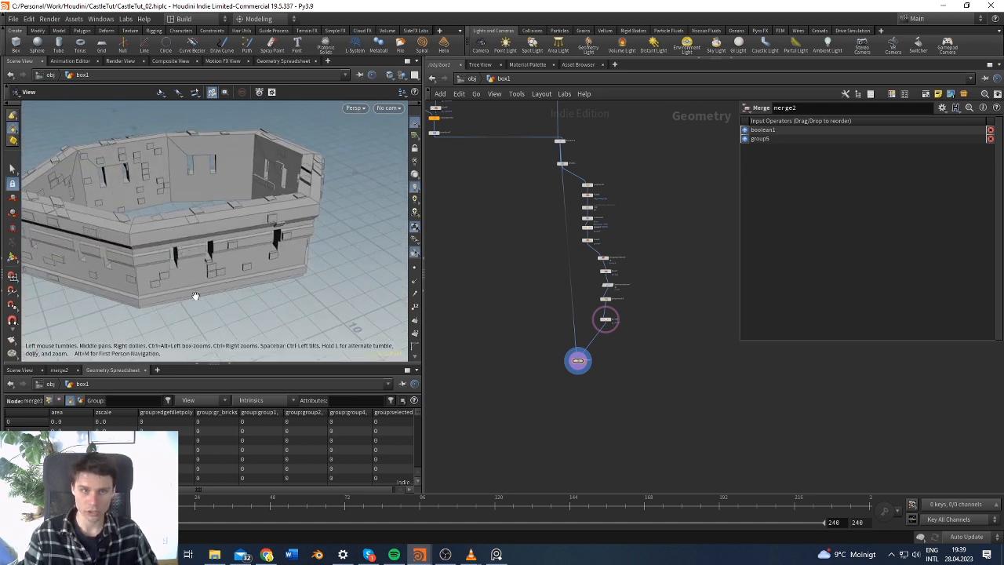
left_click_drag(161, 244, 199, 255)
Compare the castle reference photo in PureRef with the merged wall seen at ground level in Houdini
left_click(495, 553)
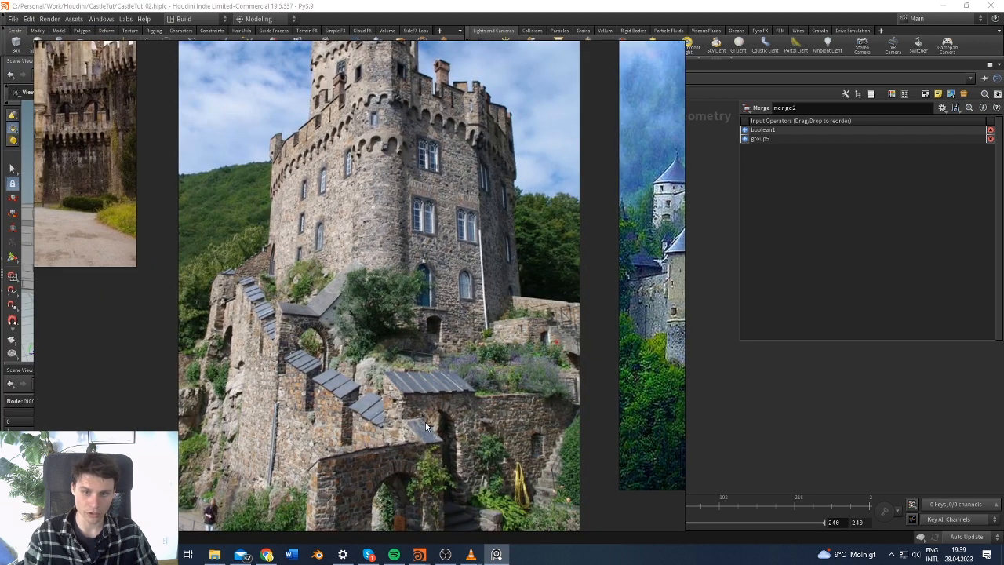
right_click_drag(424, 378, 0, 367)
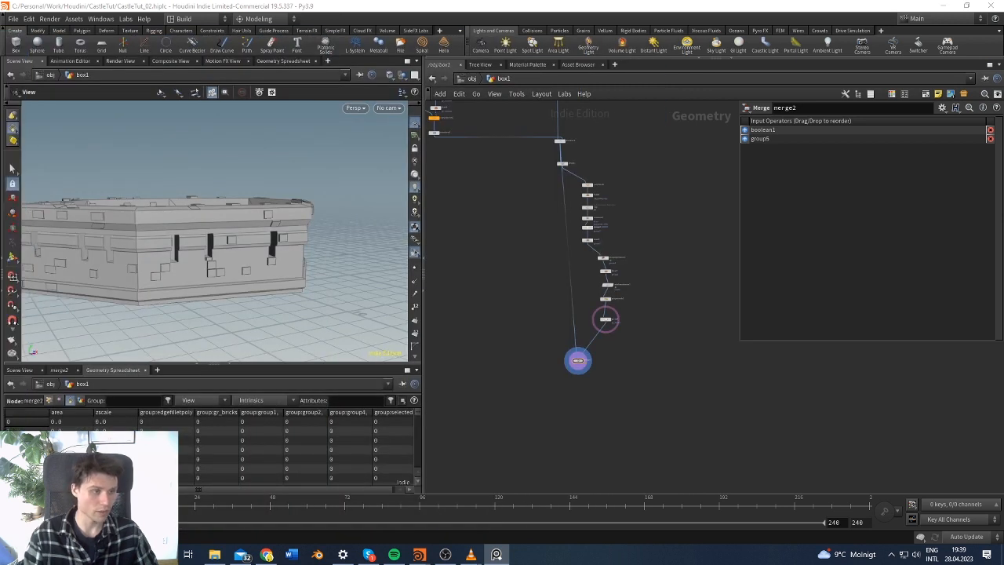
left_click(558, 422)
middle_click_drag(254, 276, 260, 270)
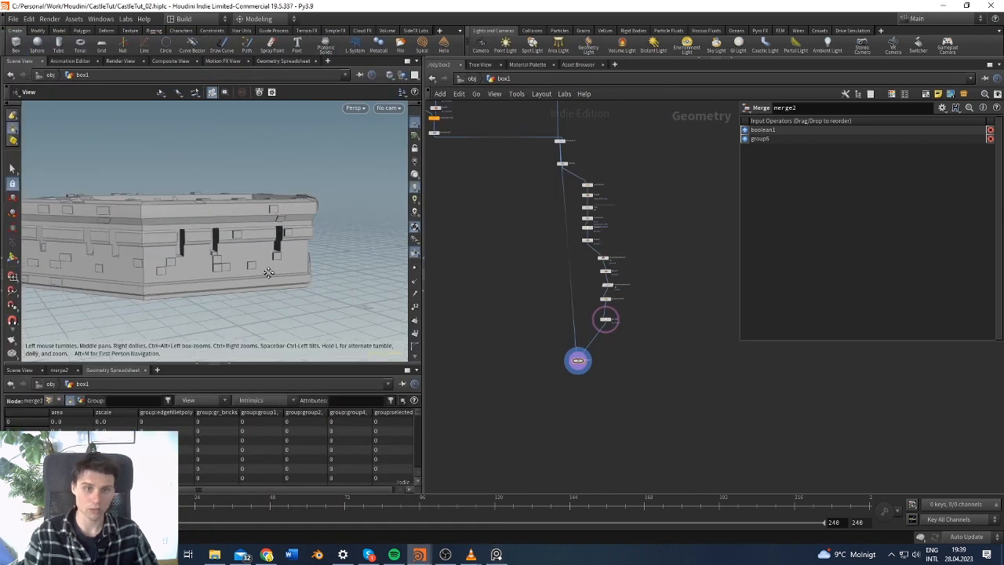
left_click_drag(260, 273, 335, 296)
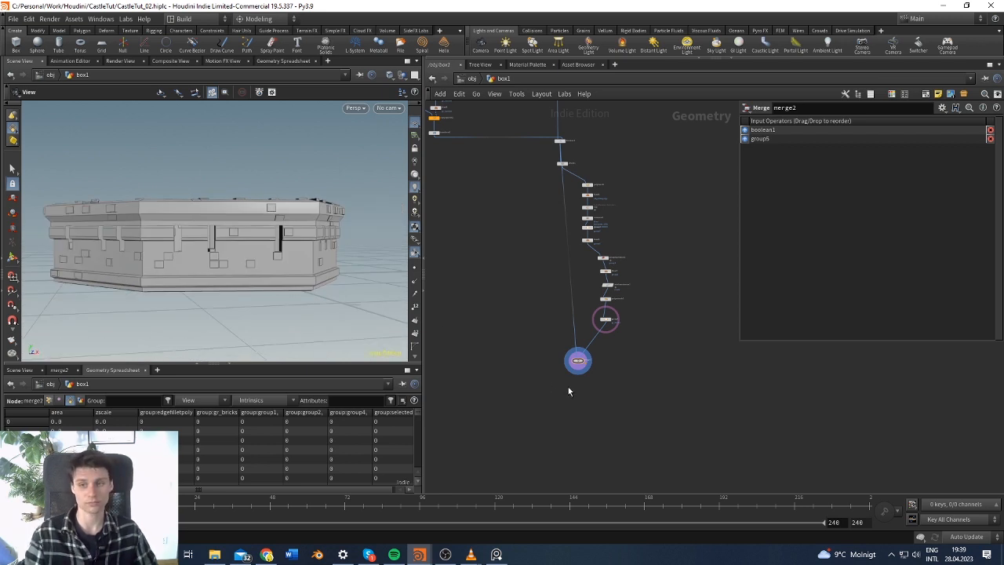
Reposition merge2 in the network to straighten its wire from boolean1
scroll(594, 392, "up", 3)
left_click_drag(567, 342, 549, 338)
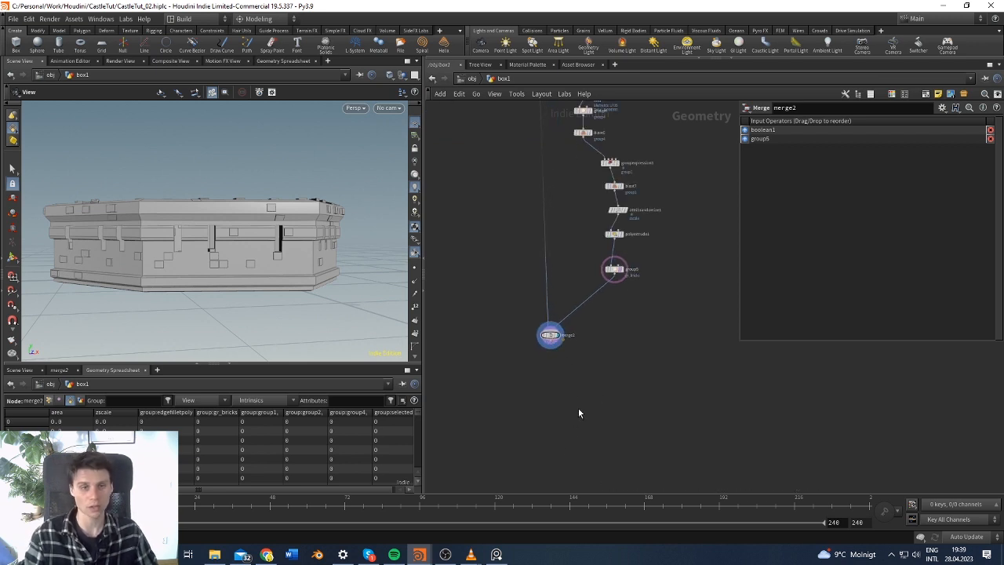
middle_click_drag(578, 413, 558, 397)
scroll(557, 398, "down", 2)
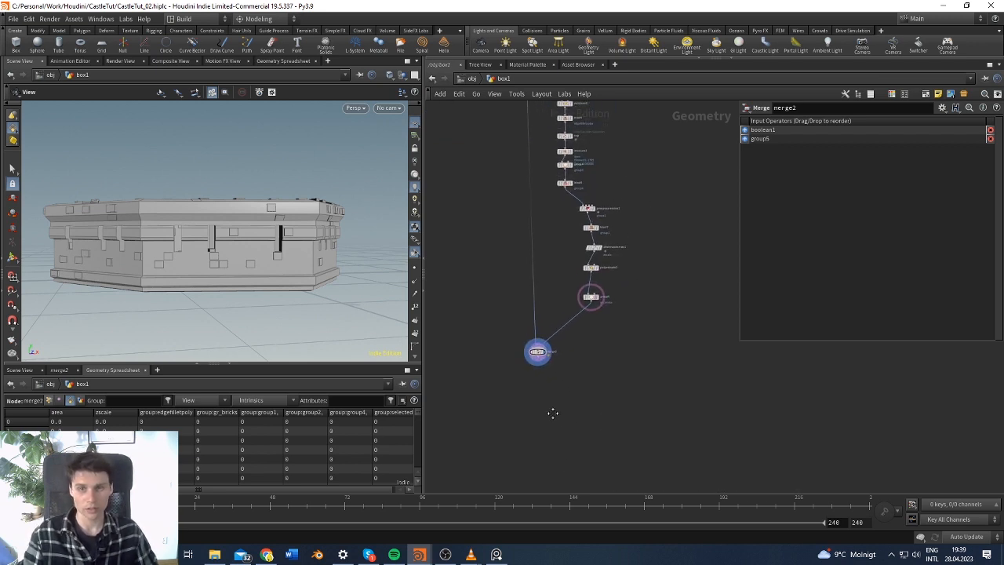
mouse_move(538, 352)
left_click_drag(538, 352, 529, 351)
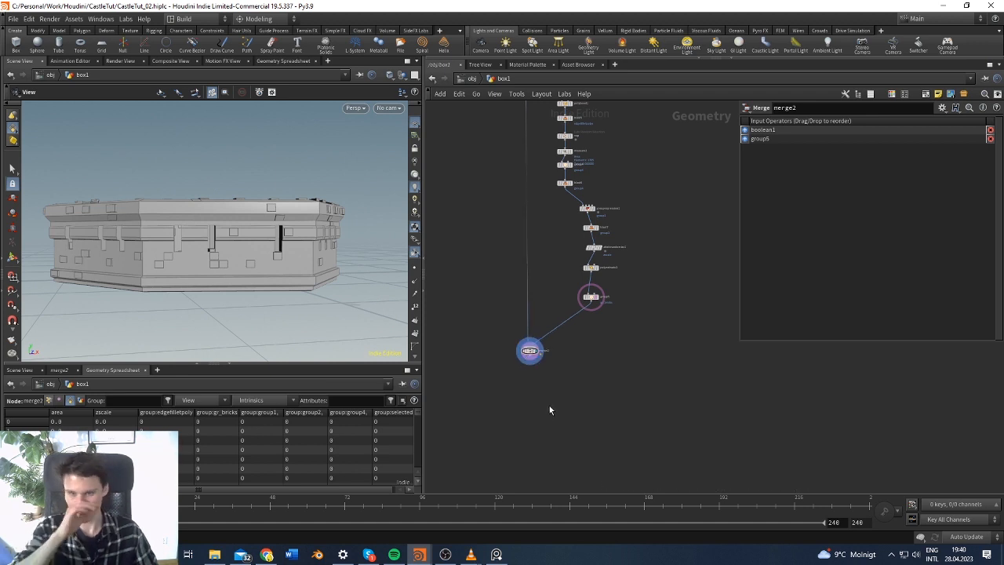
middle_click_drag(548, 405, 555, 387)
key("Tab")
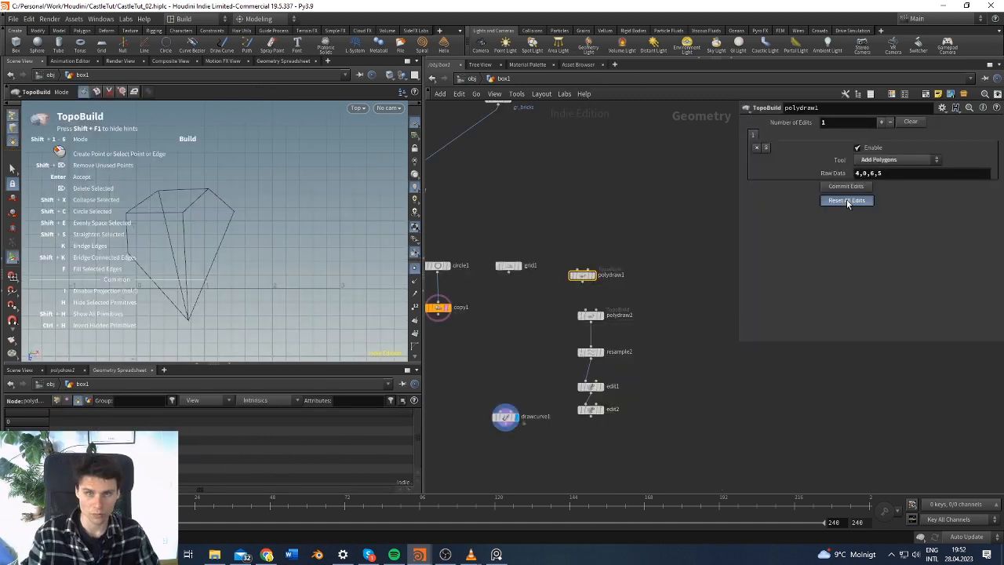
Reset all edits on polydraw1 and draw a new four-sided polygon with TopoBuild, aligning its last point vertically above the first
left_click(846, 198)
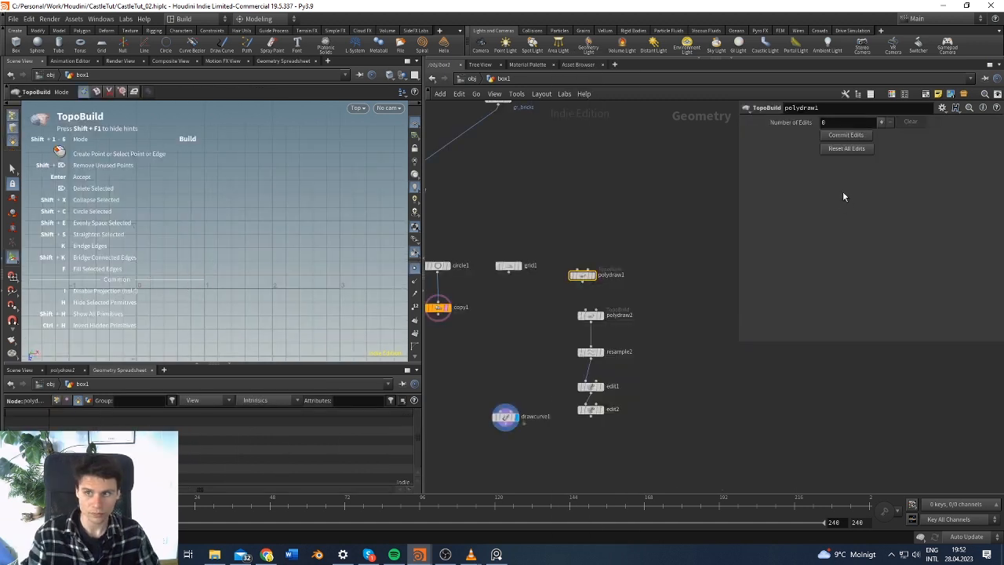
left_click(12, 258)
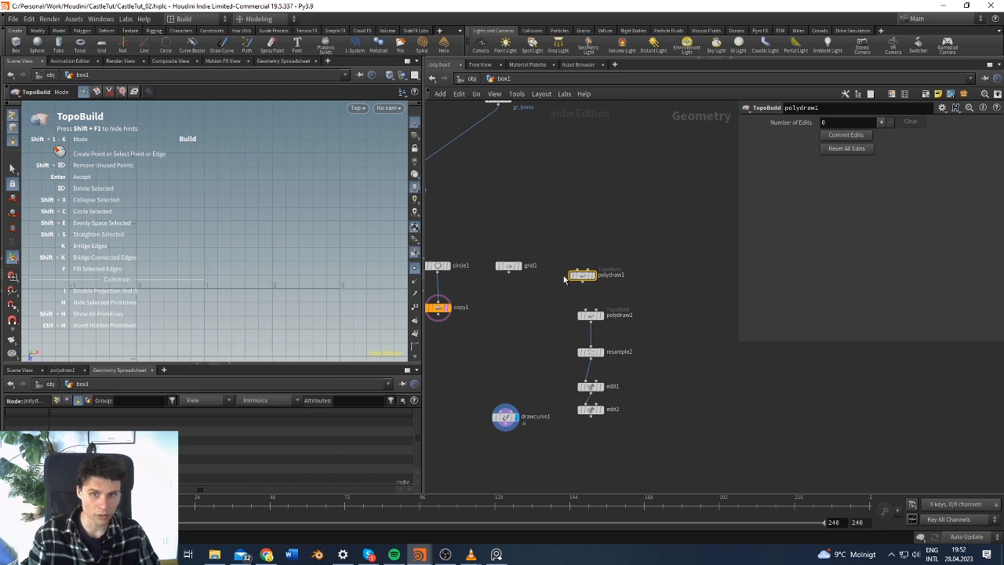
left_click(191, 225)
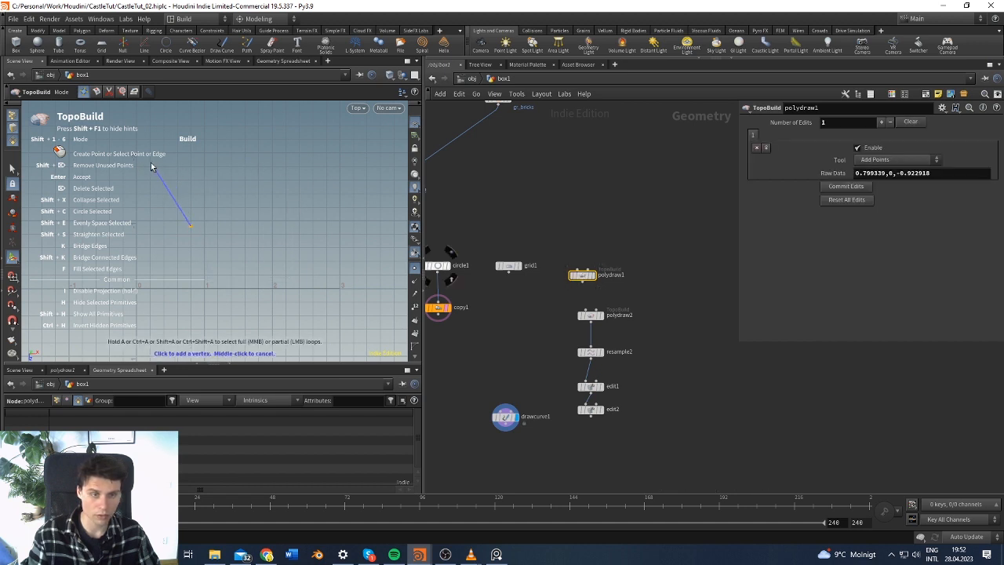
left_click(144, 172)
left_click(166, 146)
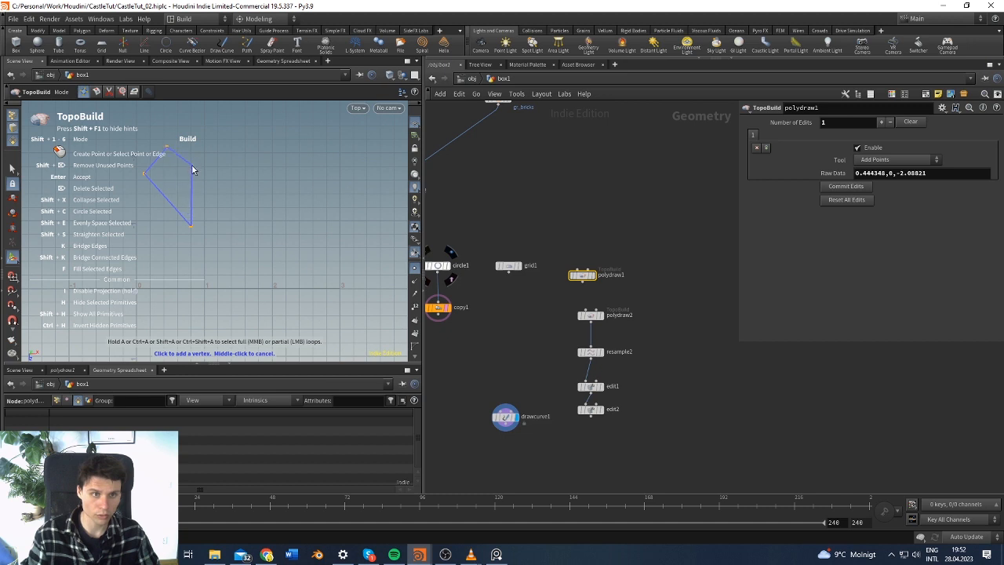
left_click(192, 169)
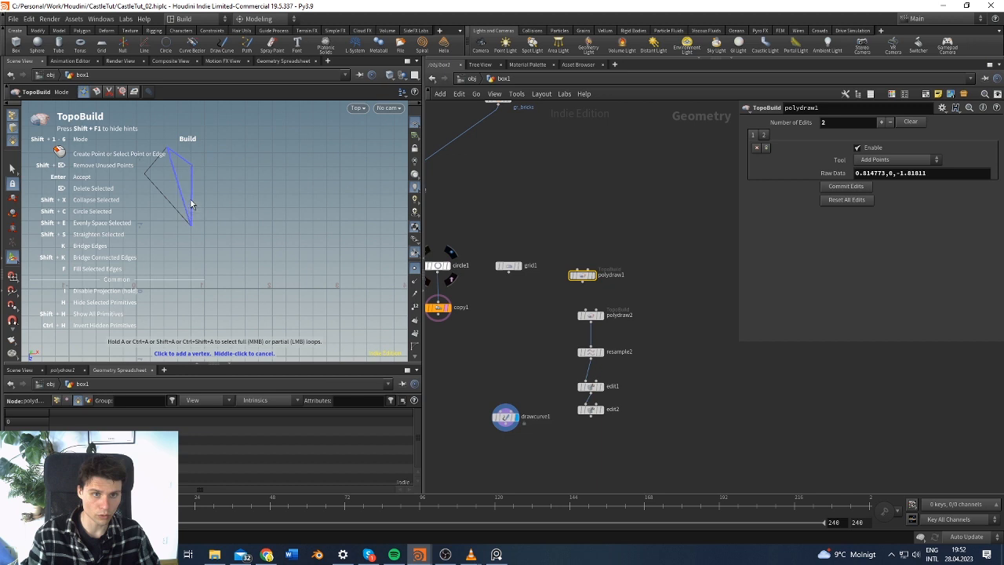
key("ctrl+z")
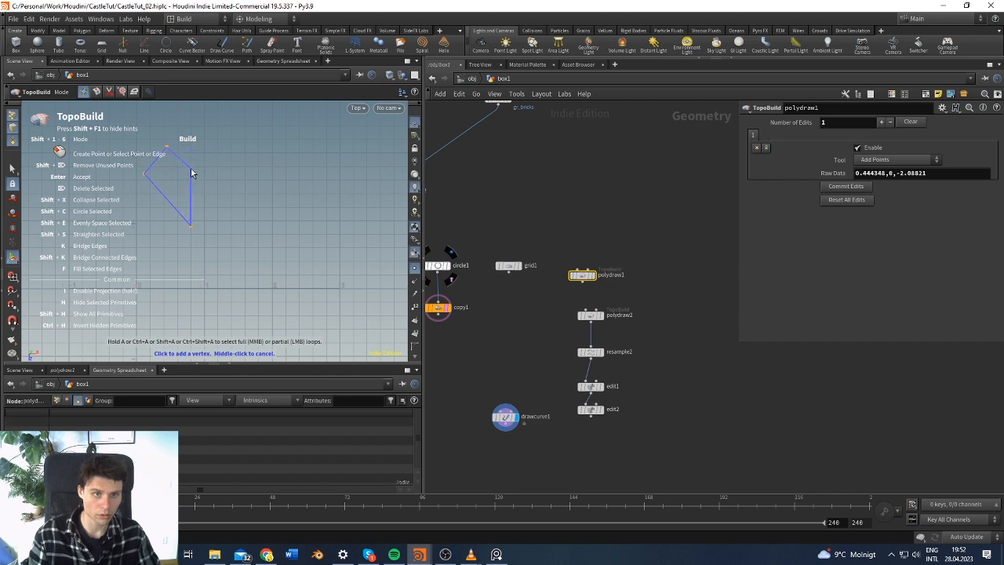
left_click(190, 165)
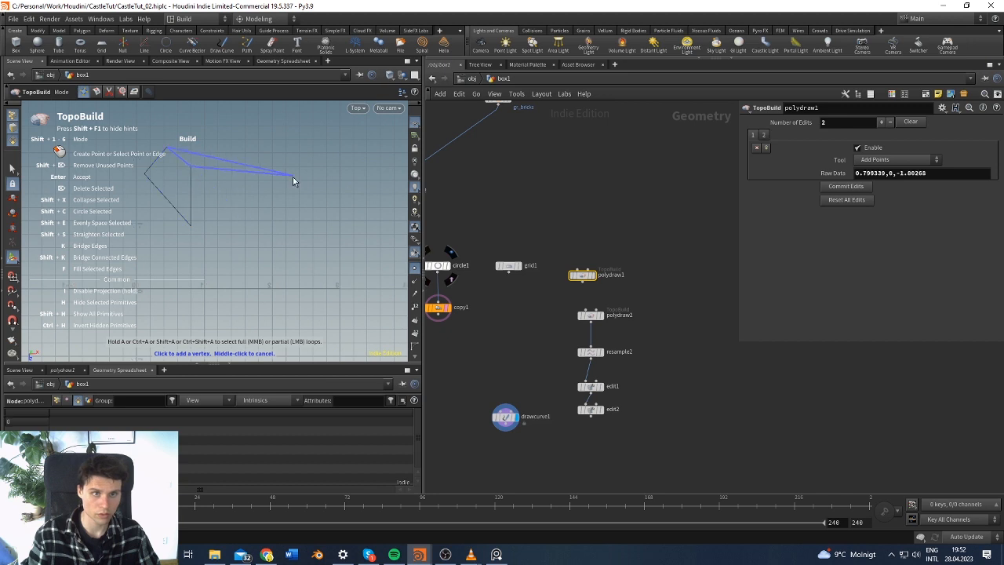
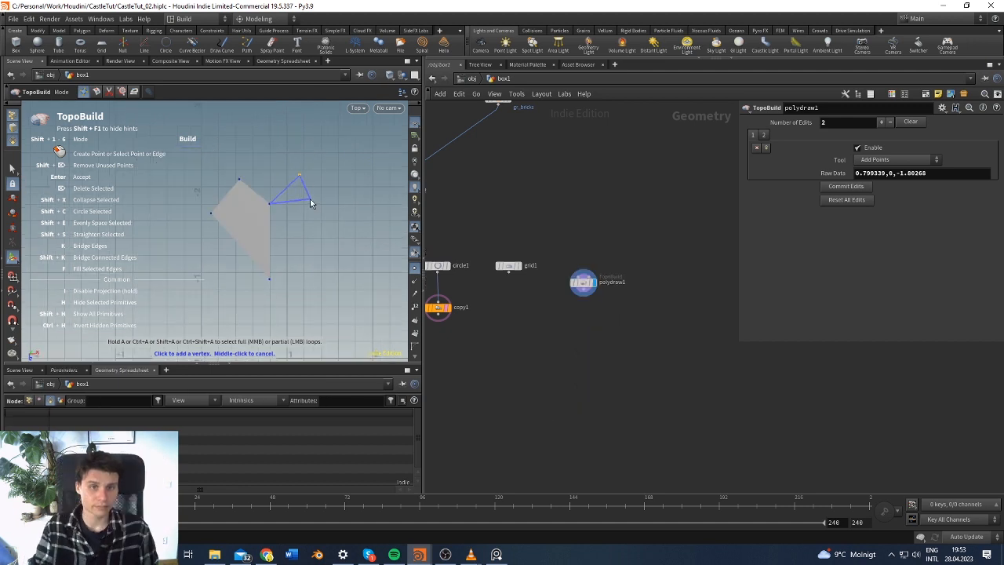
Close the Houdini Console and cancel the pending extra polygon beside the drawn quad
right_click(312, 199)
left_click(297, 250)
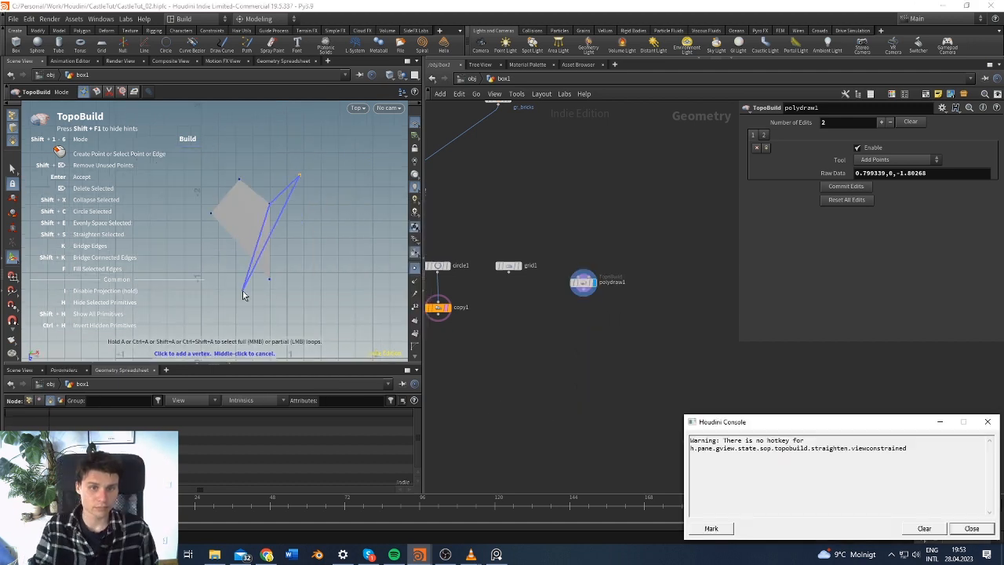
left_click(971, 527)
middle_click(319, 192)
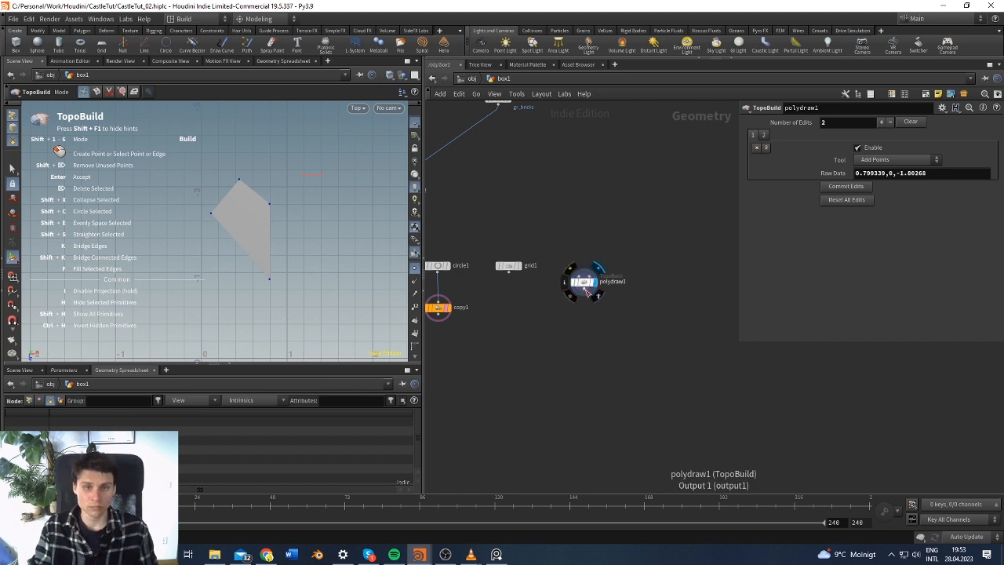
key("Tab")
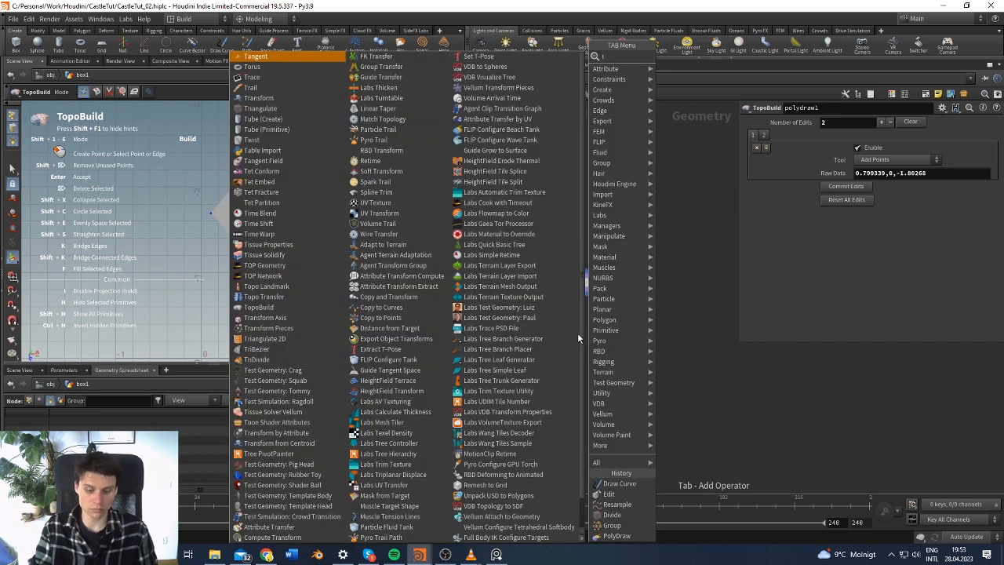
type("trans")
key("Return")
left_click(577, 332)
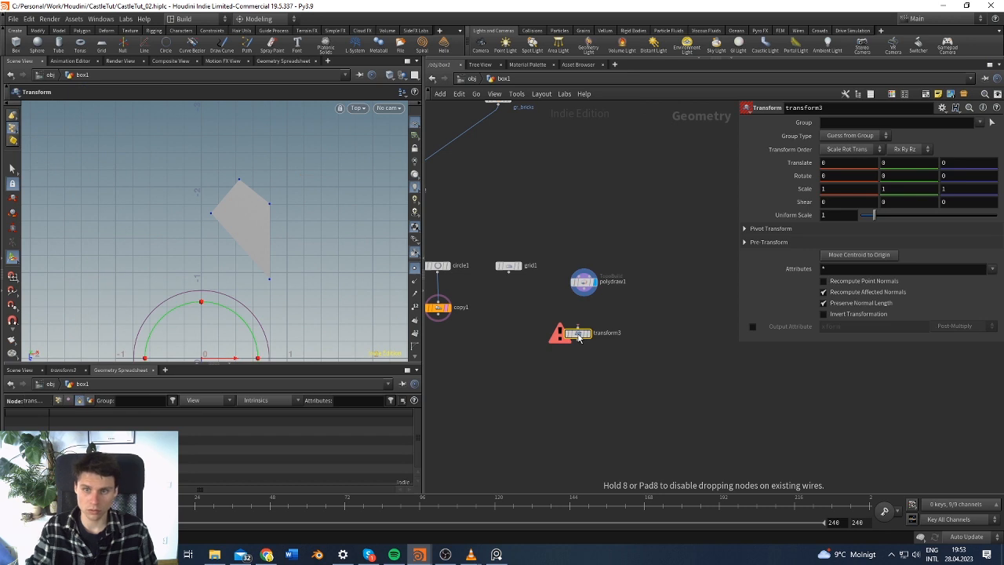
key("ctrl+z")
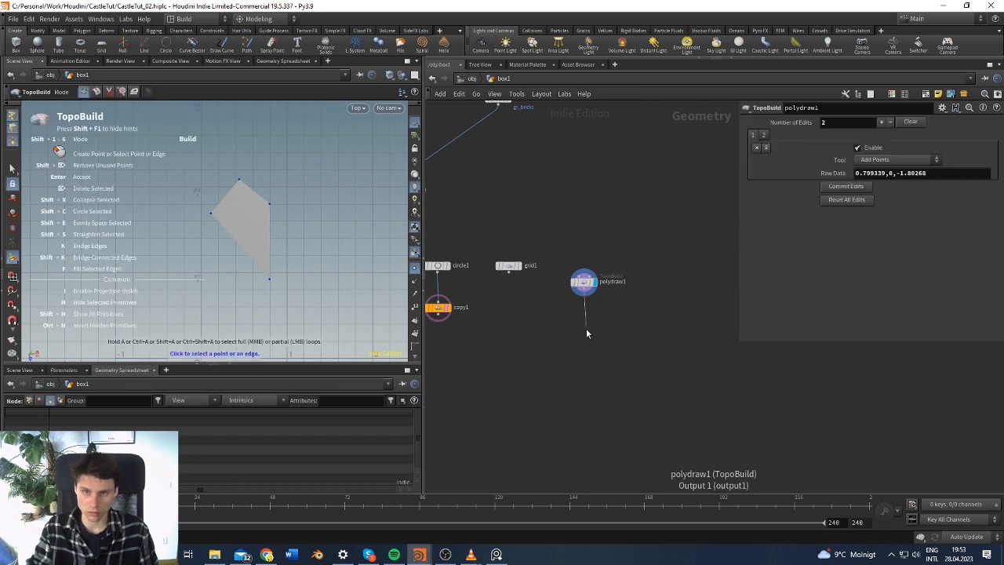
Add a Mirror node to the output of polydraw1 and display its result
key("Tab")
type("mir")
key("Return")
left_click(586, 330)
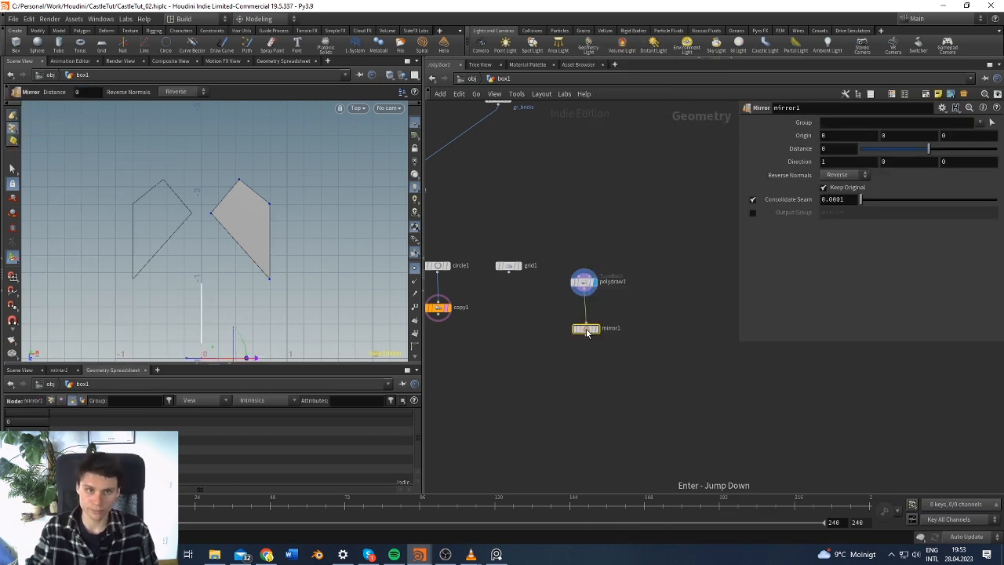
left_click(595, 328)
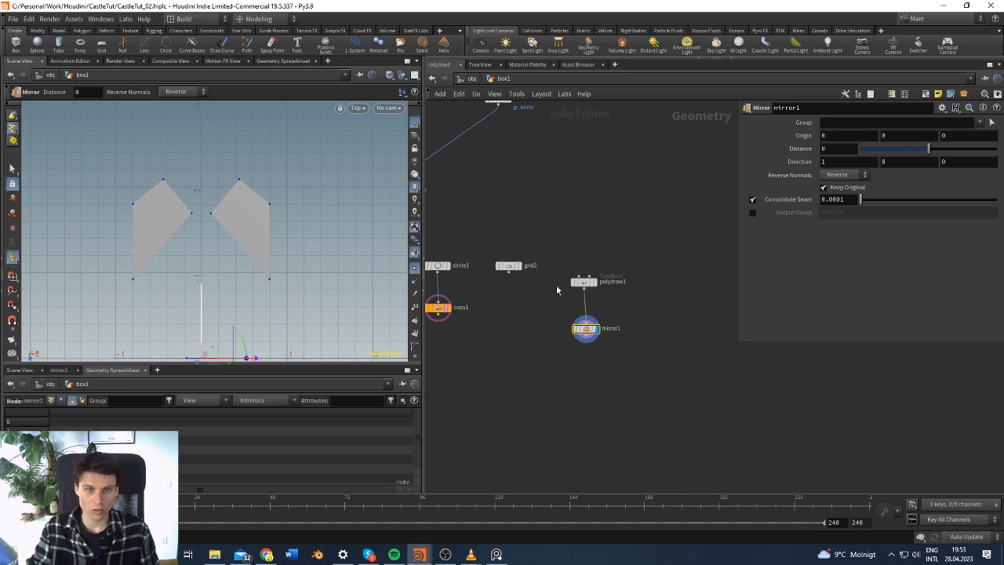
Try to bring the two mirrored halves together by raising the mirror distance to about 0.83
left_click_drag(927, 148, 940, 156)
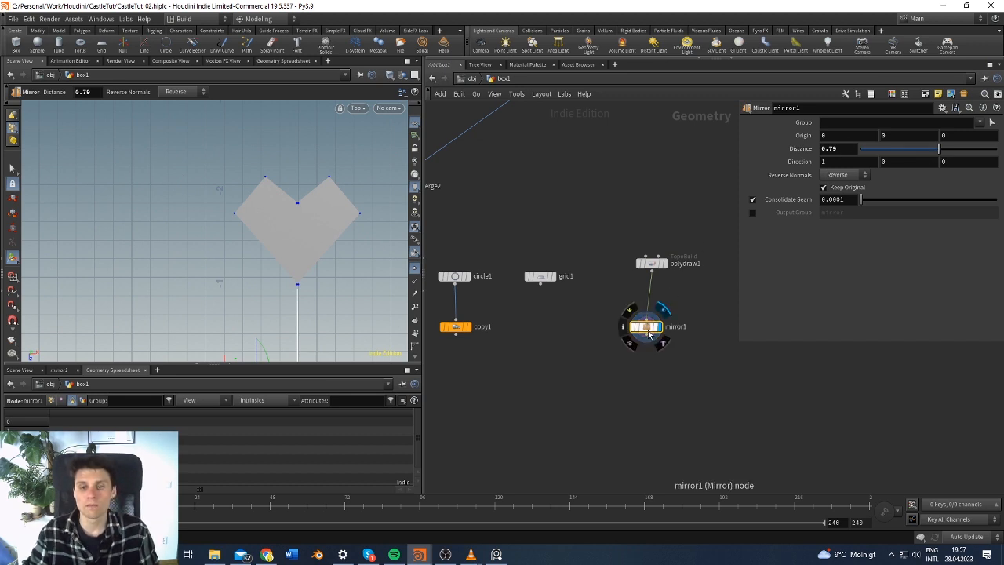
left_click_drag(945, 158, 941, 156)
middle_click(861, 150)
middle_click_drag(842, 148, 842, 167)
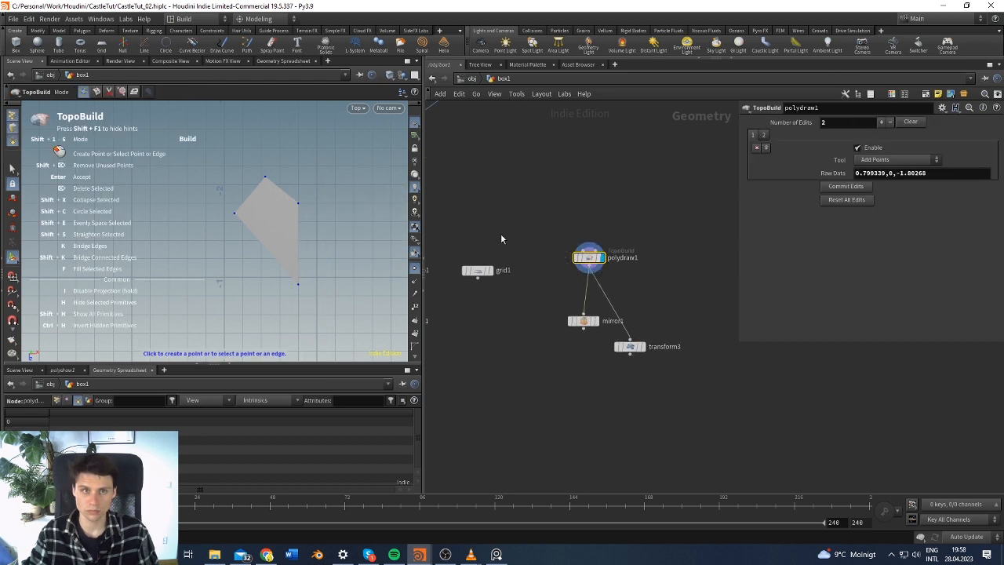
Select all points of the drawn half-heart and move them about -0.80 in X onto the centre axis
left_click_drag(318, 177, 223, 327)
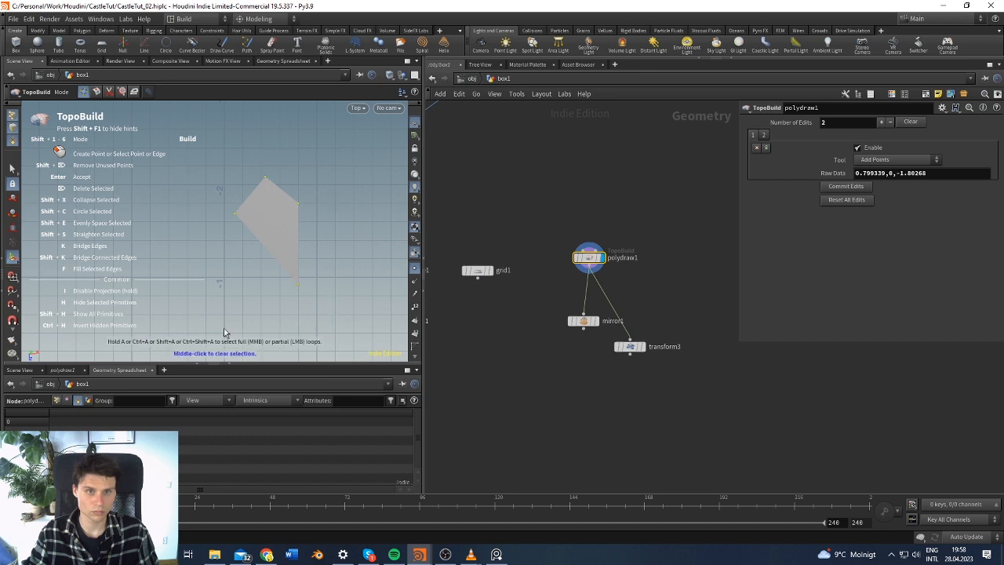
left_click(12, 168)
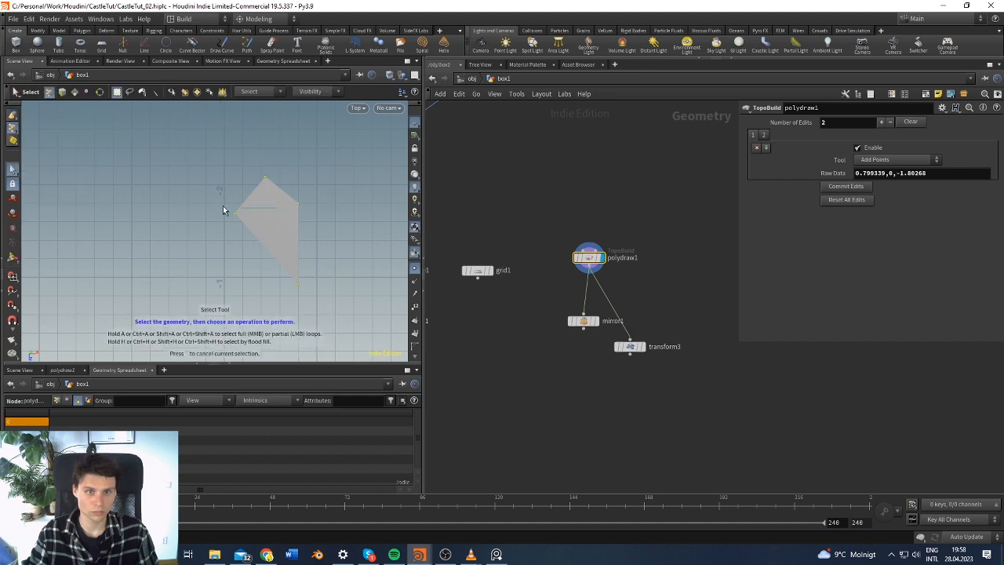
left_click_drag(363, 169, 238, 312)
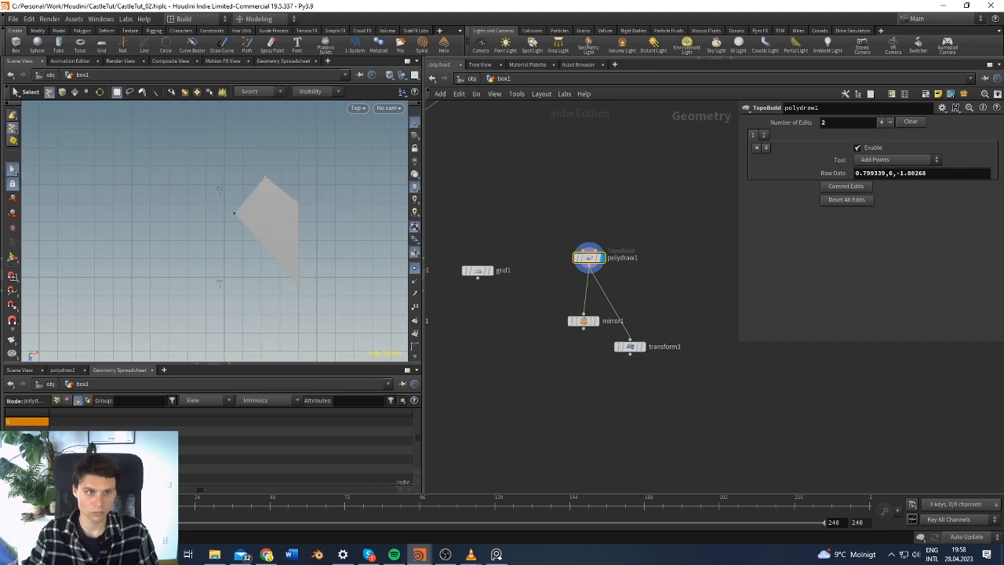
left_click(12, 256)
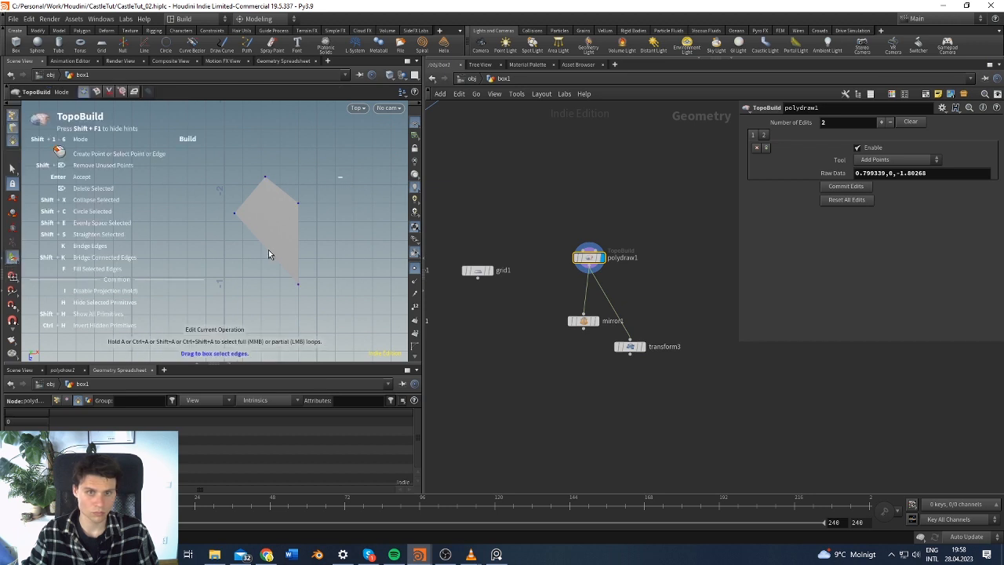
key("t")
left_click_drag(316, 234, 242, 226)
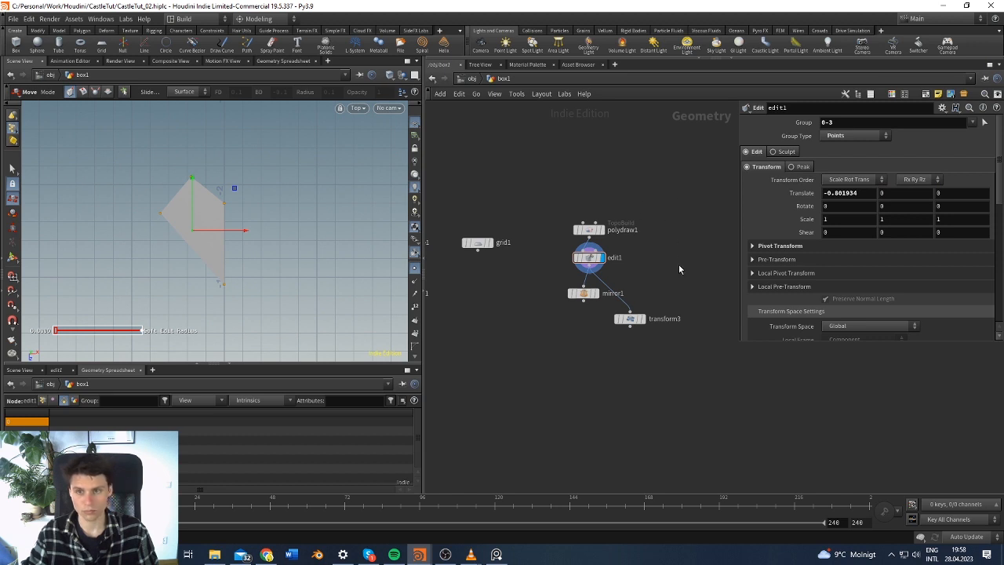
Delete the transform3 node, display mirror1 and line it up beneath edit1
left_click(584, 294)
left_click(636, 320)
key("Delete")
left_click(597, 295)
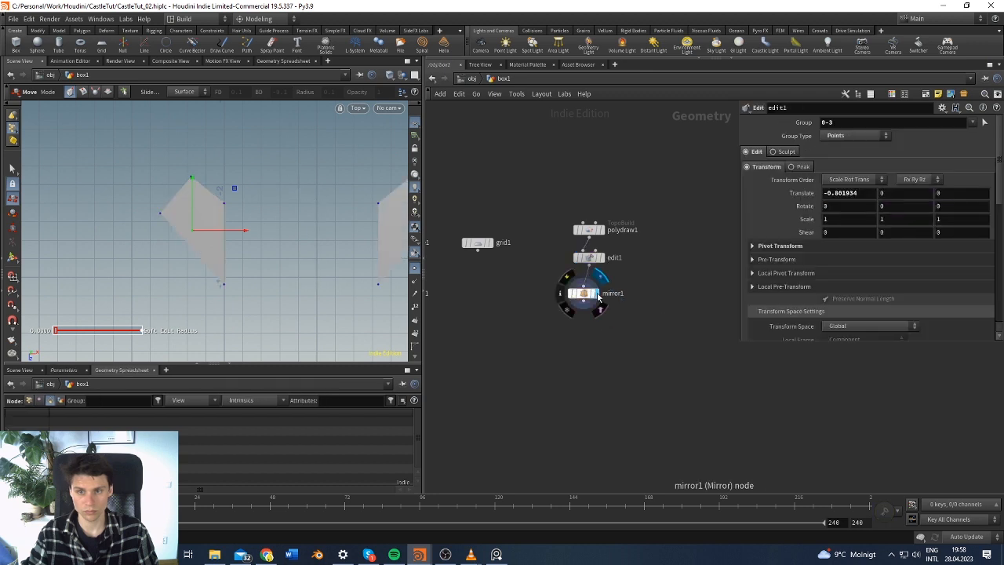
left_click(583, 296)
left_click_drag(581, 298, 588, 294)
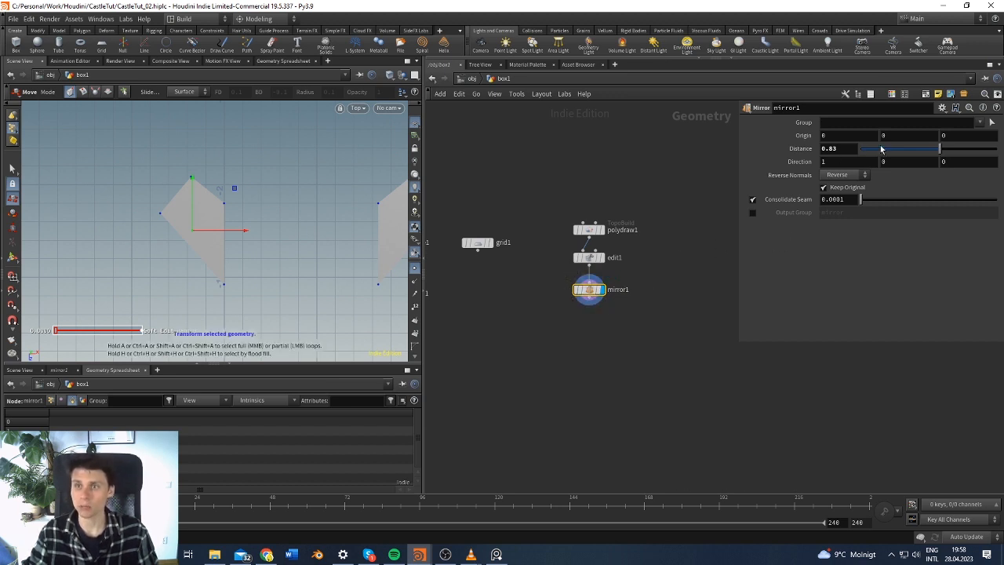
Set the Mirror node's distance to 0
left_click(835, 148)
type("0")
key("Return")
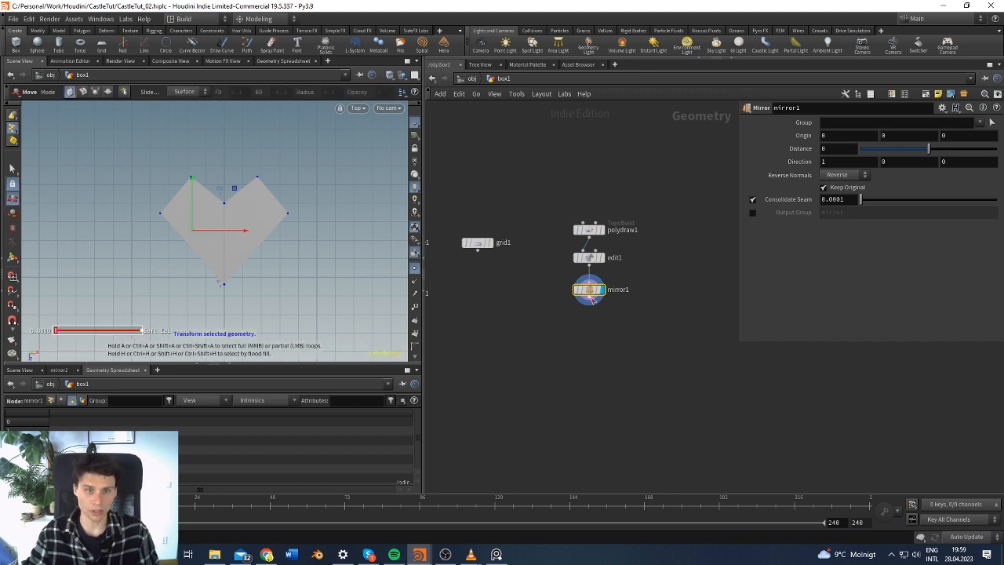
Add a Fuse node after mirror1 and display its result
key("Tab")
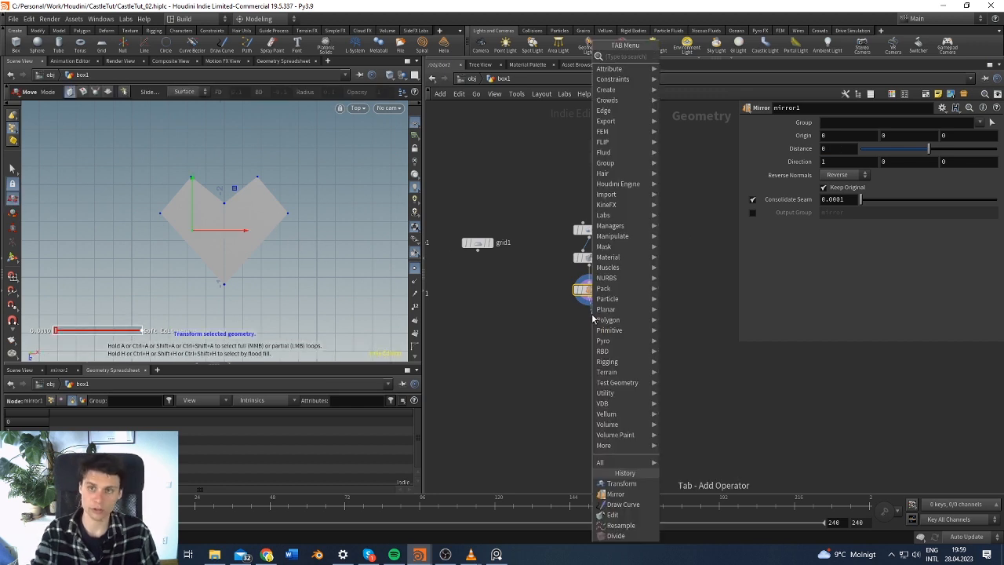
type("fuse")
key("Return")
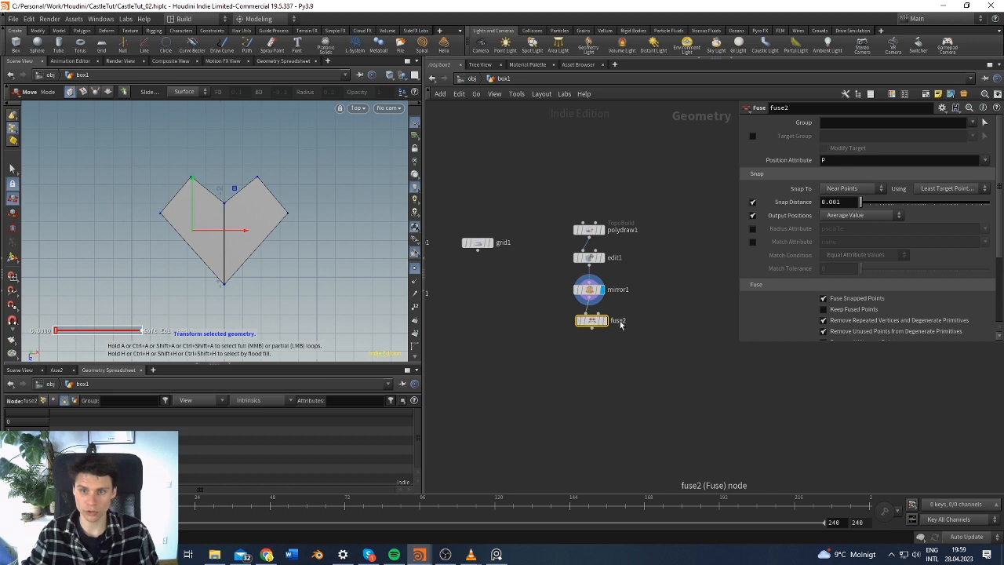
left_click(605, 320)
Raise the Fuse node's snap distance to about 0.303 and line the node up beneath mirror1
scroll(175, 227, "up", 2)
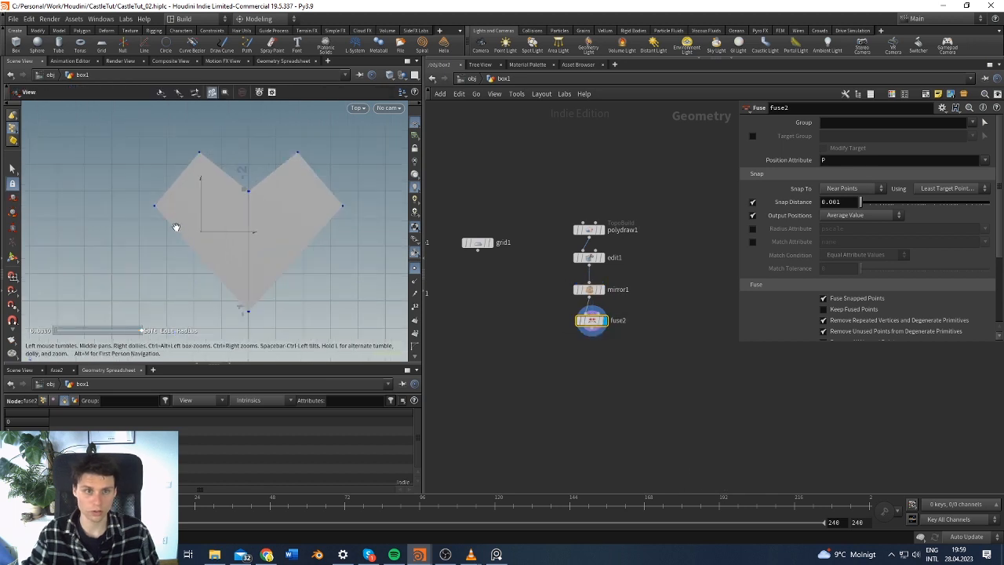
scroll(201, 239, "up", 2)
scroll(223, 250, "down", 1)
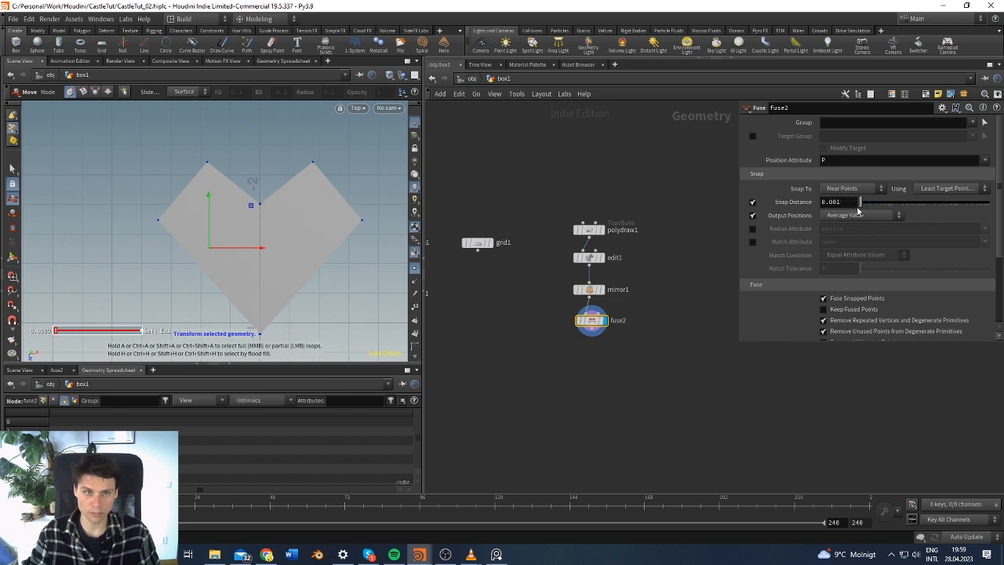
left_click_drag(592, 321, 590, 336)
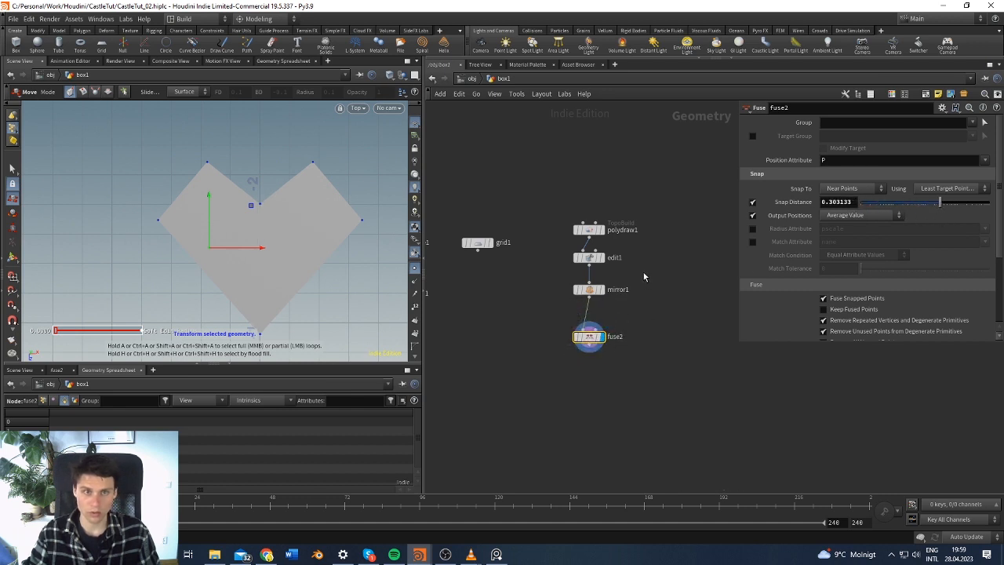
middle_click_drag(657, 327, 659, 288)
left_click_drag(604, 306, 602, 287)
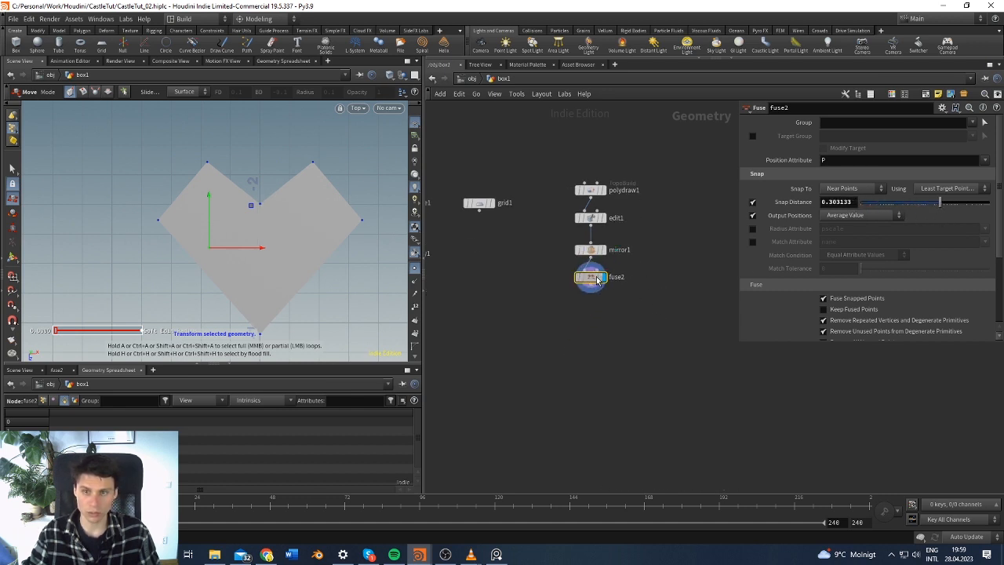
Add a PolyBevel node to the output of fuse2 and display its result
left_click(594, 295)
left_click(596, 349)
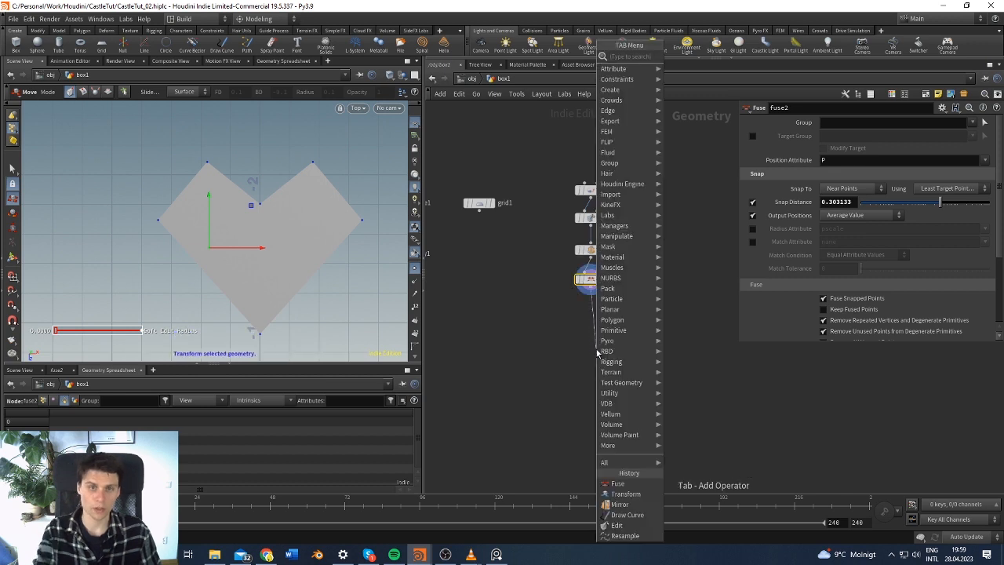
type("bevel")
key("Return")
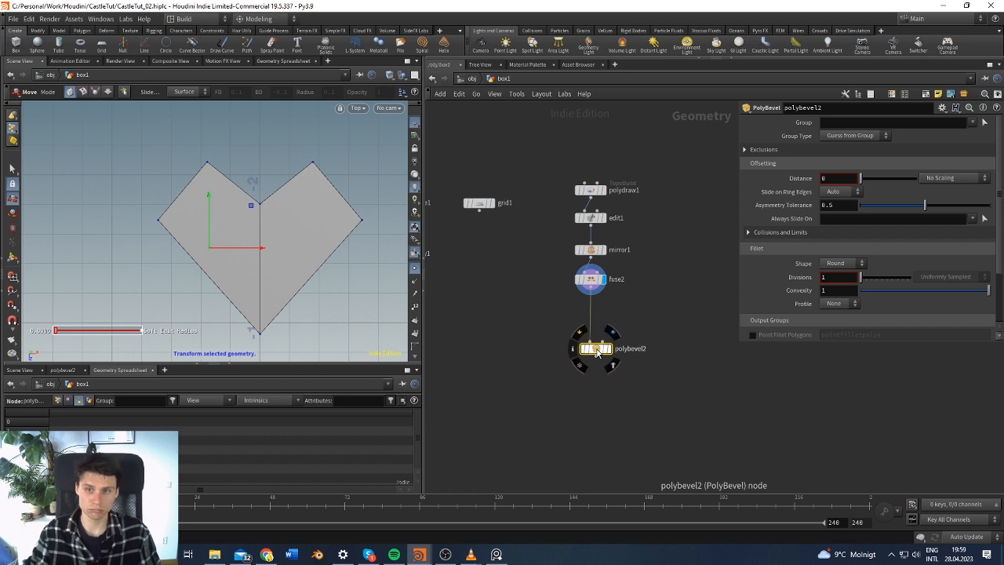
left_click(593, 322)
Set the PolyBevel distance to about 0.057 and its group type to Points
mouse_move(861, 178)
left_mouse_down()
mouse_move(886, 180)
mouse_move(857, 184)
left_mouse_up()
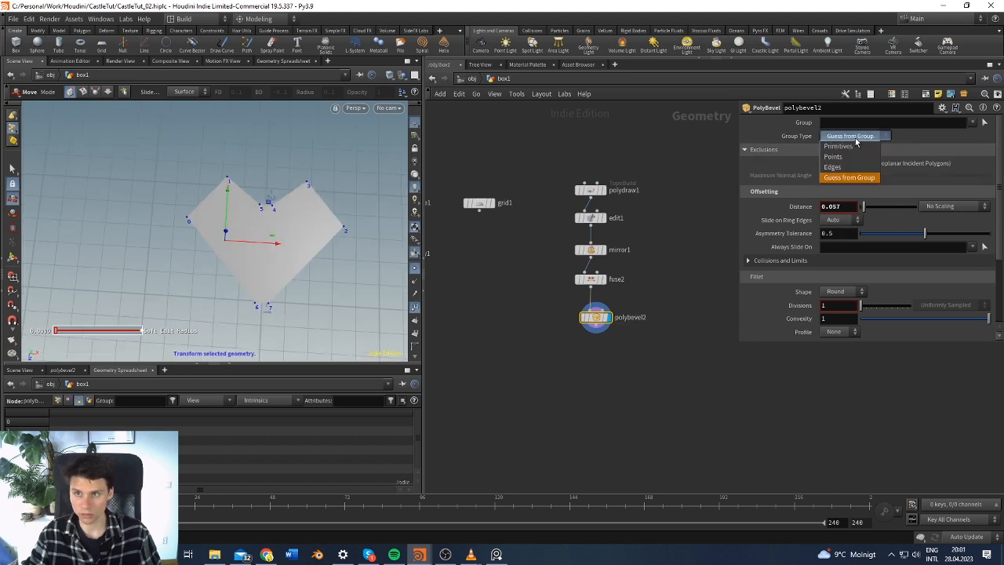
left_click(850, 157)
scroll(307, 233, "up", 2)
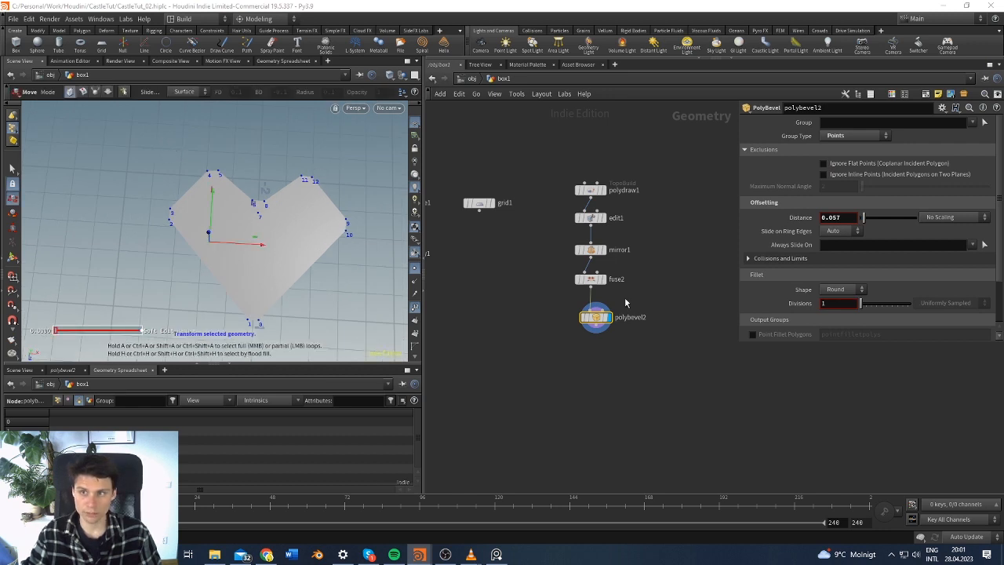
Round the heart's corners by setting the PolyBevel distance to about 0.292 with 3 divisions
left_click_drag(863, 225, 866, 224)
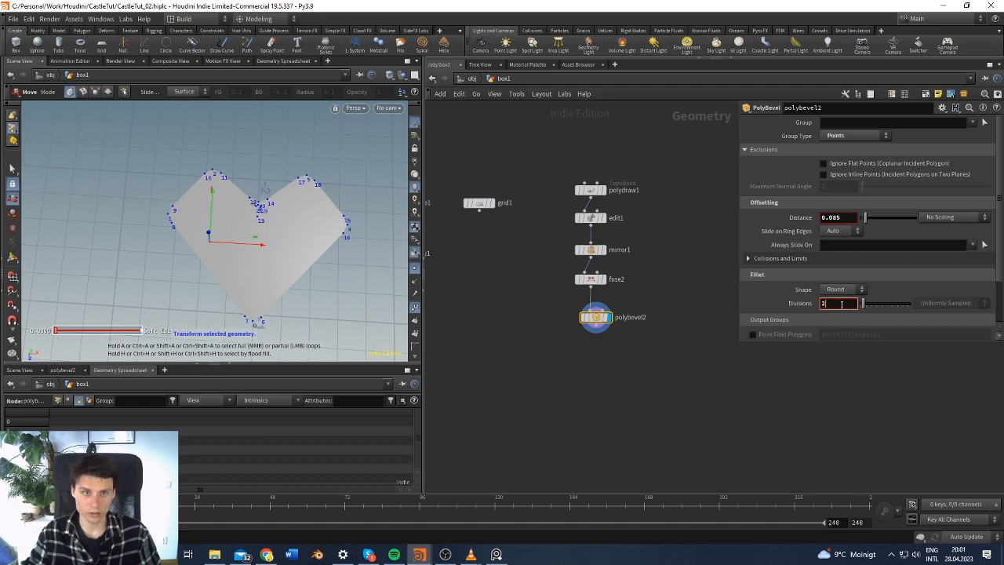
left_click_drag(868, 228, 878, 221)
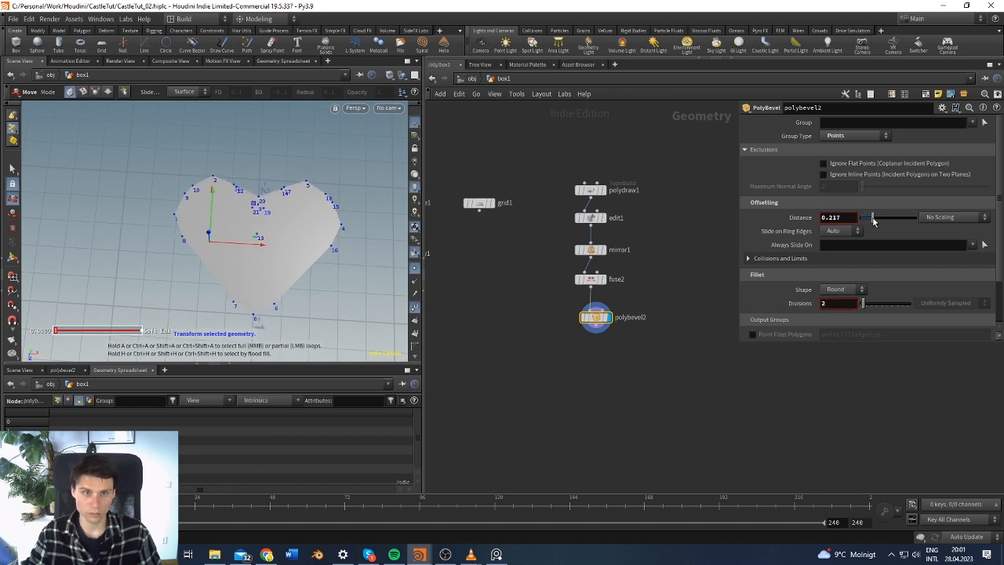
mouse_move(320, 260)
left_mouse_down("alt")
mouse_move(343, 258)
mouse_move(379, 225)
mouse_move(379, 290)
mouse_move(342, 221)
mouse_move(330, 244)
left_mouse_up("alt")
left_click_drag(864, 307, 866, 308)
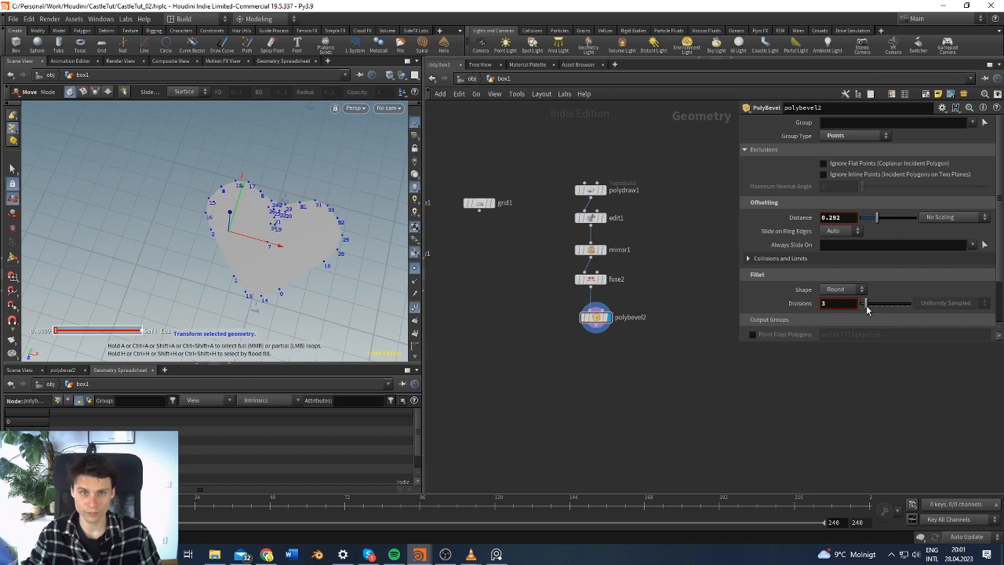
scroll(278, 293, "up", 3)
left_click_drag(277, 293, 320, 294, "alt")
left_click_drag(298, 240, 266, 232, "alt")
key("t")
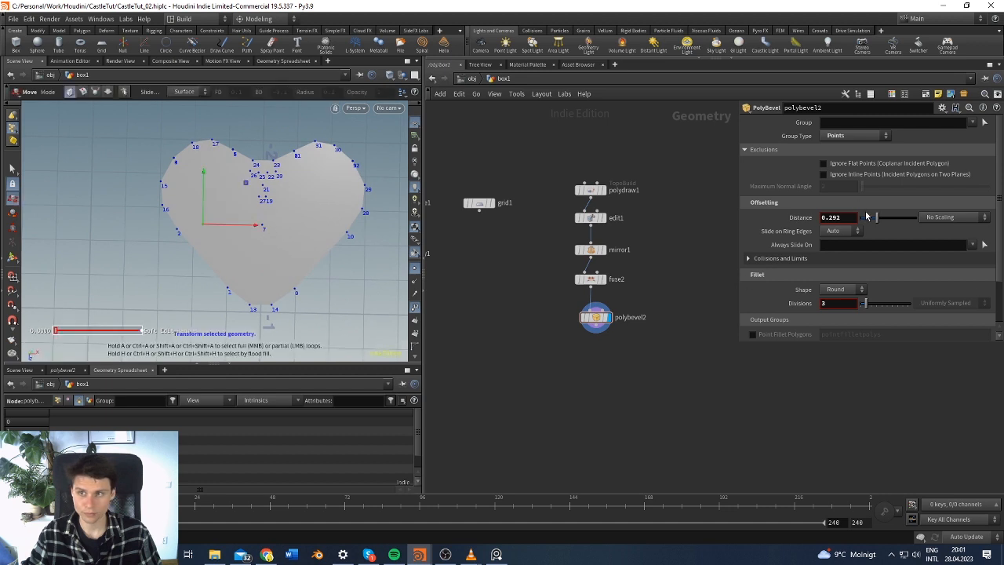
left_click_drag(874, 220, 877, 218)
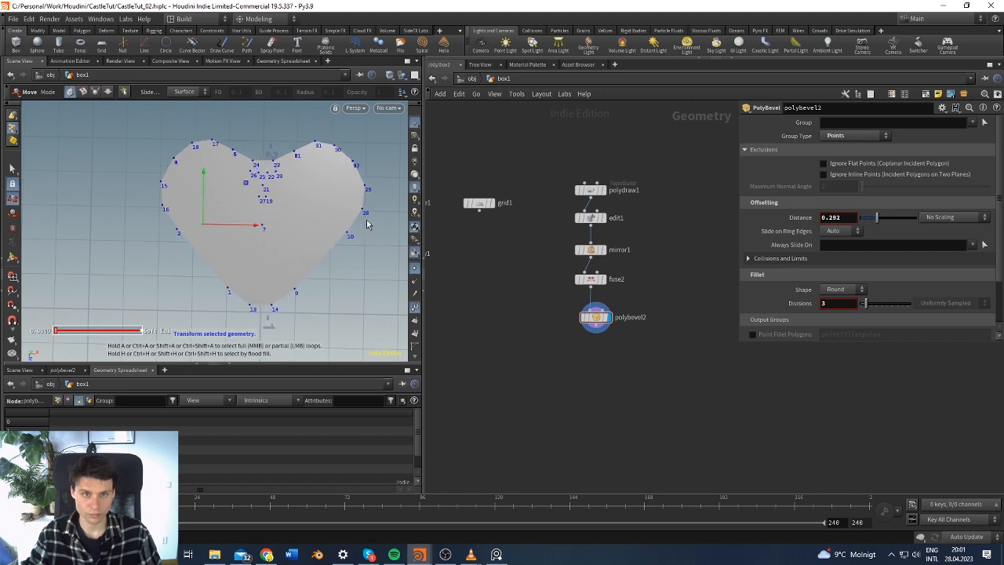
key("Escape")
left_click_drag(302, 231, 322, 226)
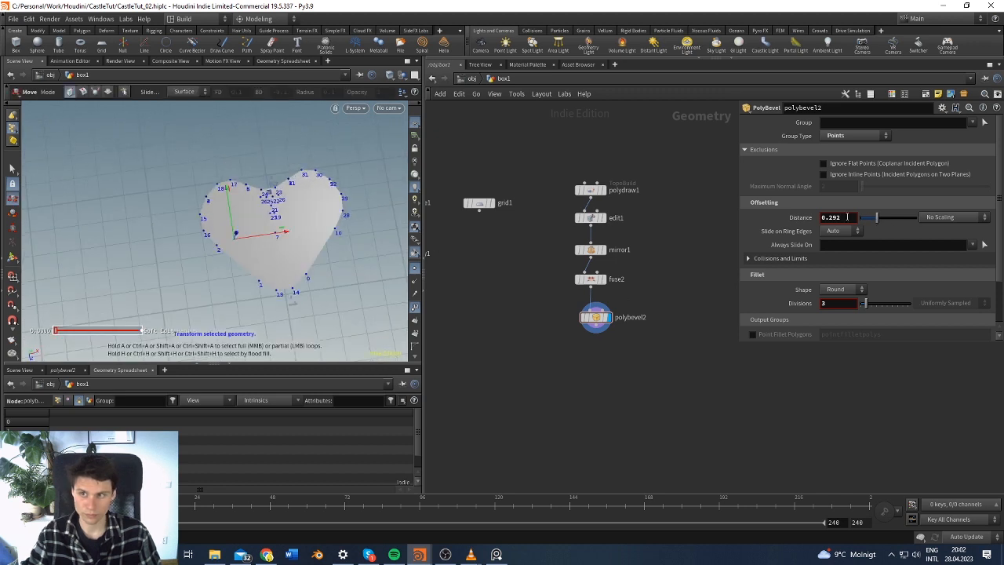
Insert a Group node between fuse2 and polybevel2, display it and tidy the node layout
left_click(591, 298)
key("Tab")
key("Escape")
left_click(555, 307)
left_click(567, 311)
left_click_drag(557, 312, 596, 314)
left_click_drag(625, 357, 578, 308)
left_click_drag(597, 341, 591, 346)
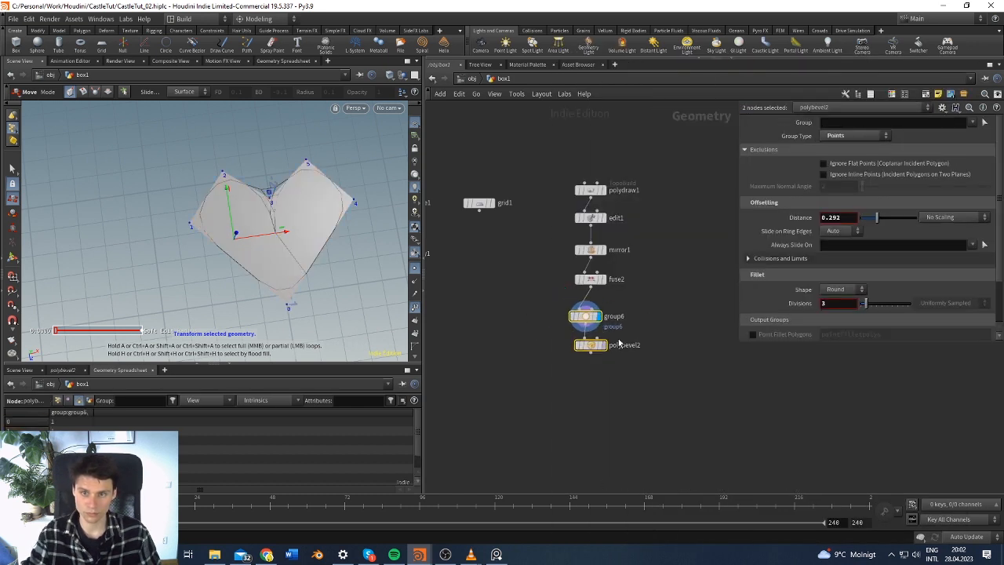
Try to pick the heart's upper and side corner points in the viewport for group6
left_click(610, 300)
left_click(586, 318)
left_click(12, 169)
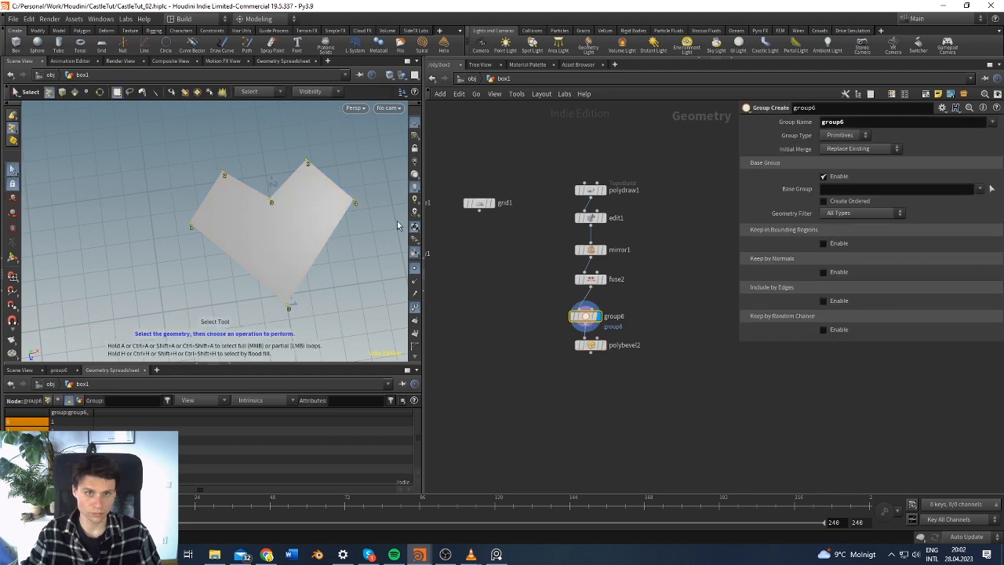
left_click(363, 138)
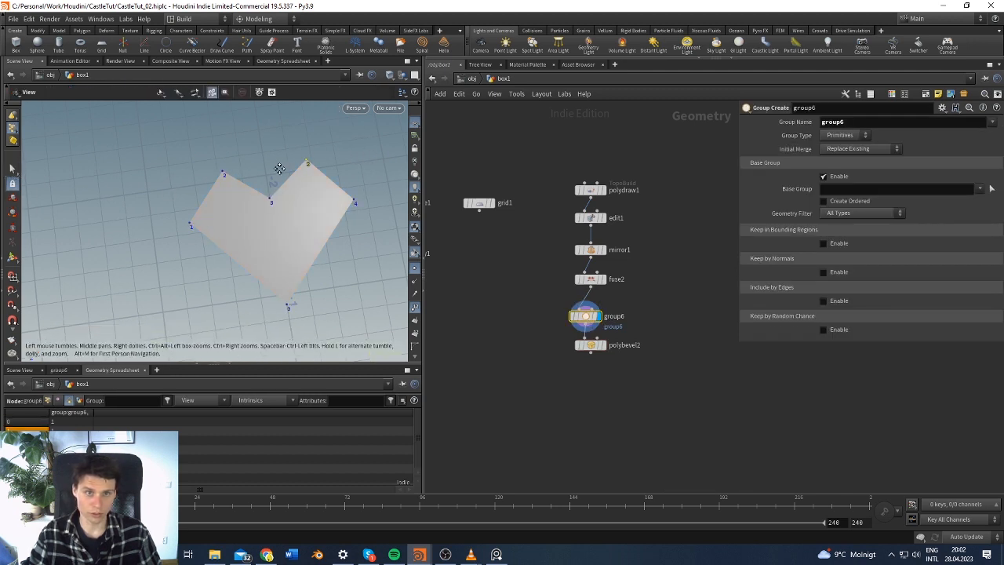
middle_click_drag(277, 168, 307, 164, "alt")
left_click_drag(307, 164, 316, 185, "alt")
key("Escape")
left_click_drag(354, 151, 331, 165)
key("s")
left_click_drag(364, 131, 244, 168)
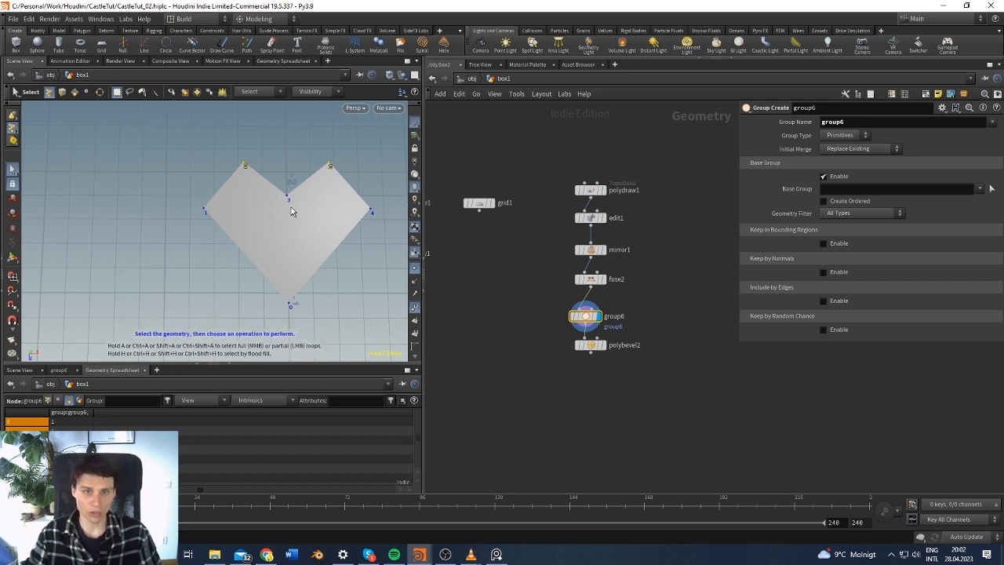
left_click_drag(379, 189, 363, 223, "shift")
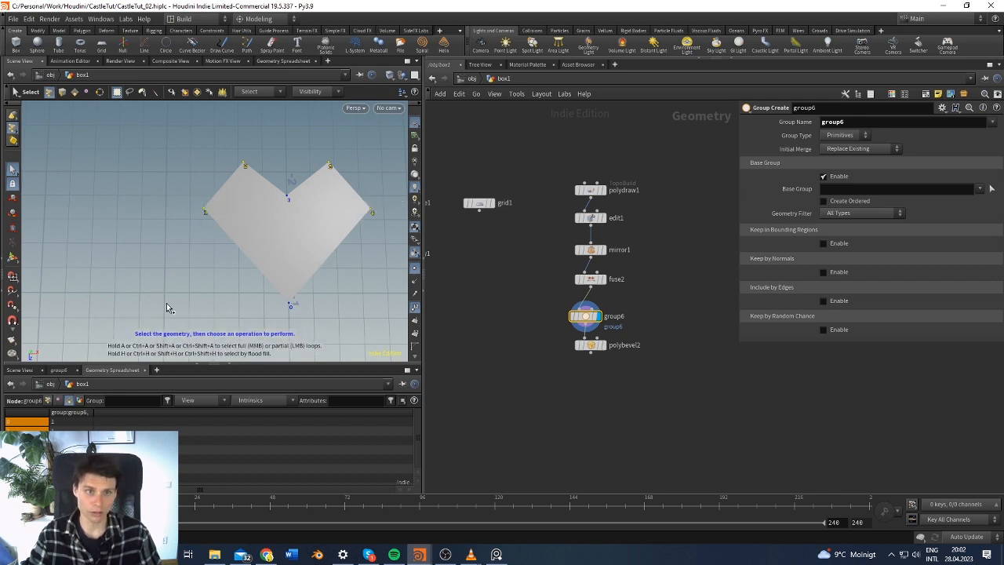
left_click(276, 189)
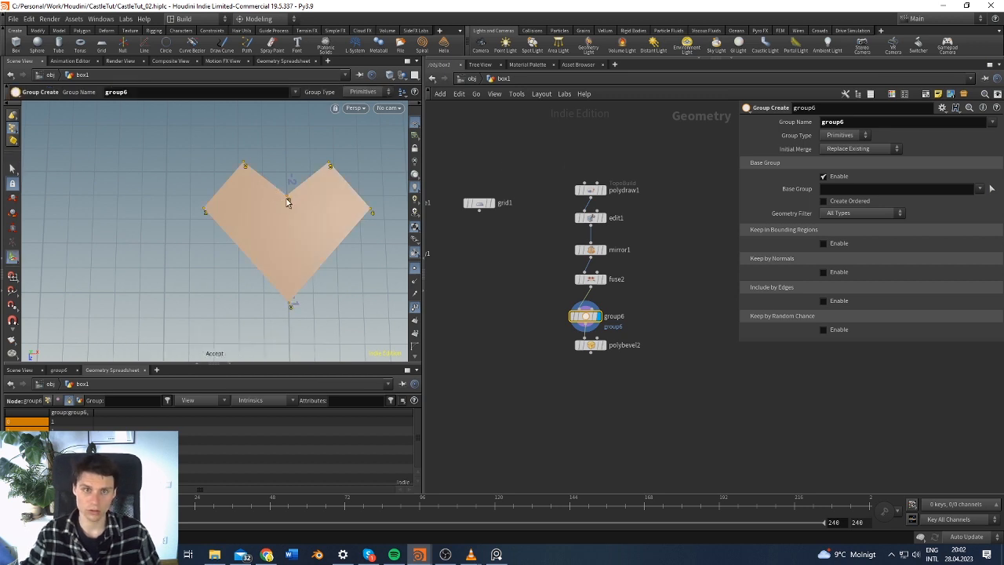
left_click(596, 315)
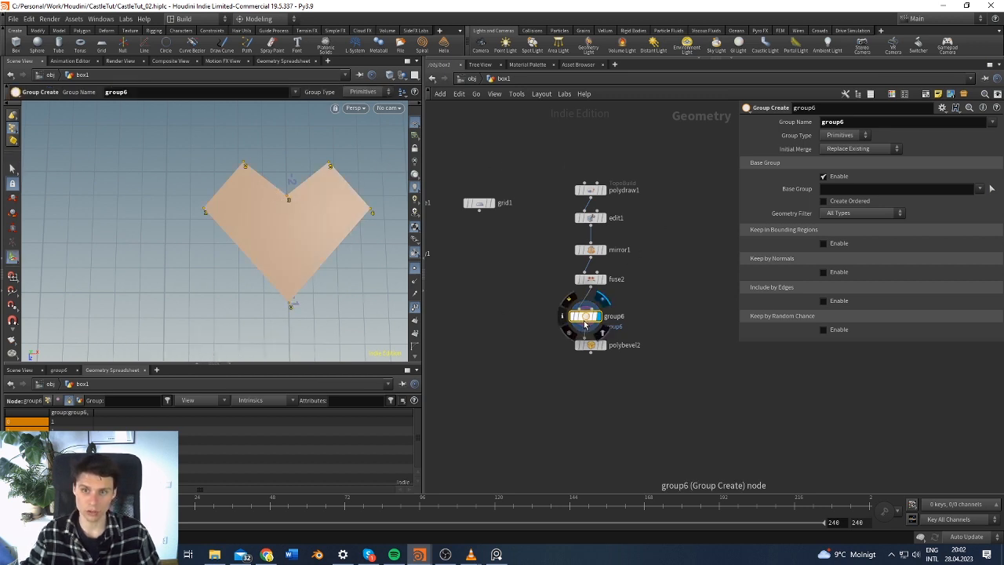
left_click(990, 189)
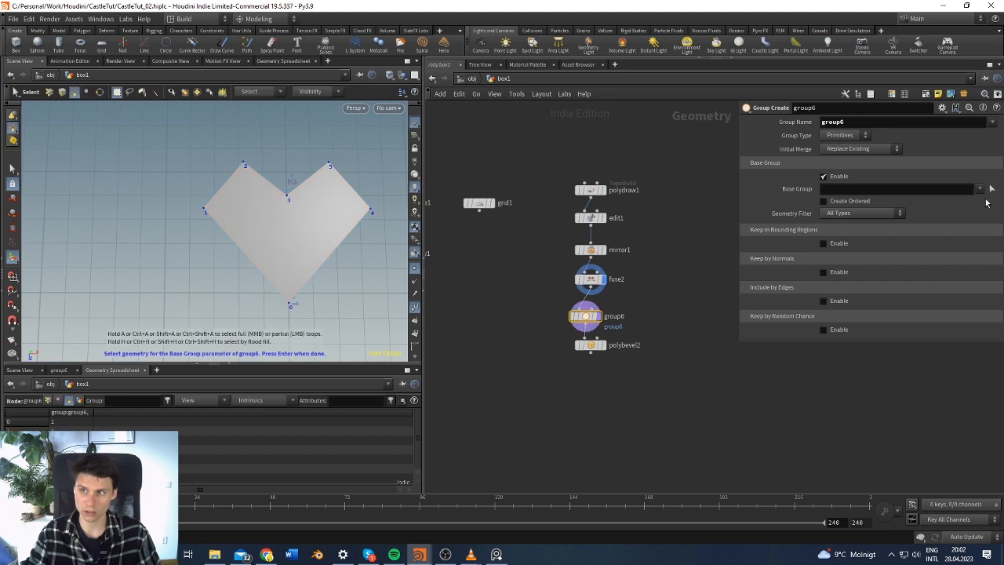
left_click_drag(340, 145, 177, 188)
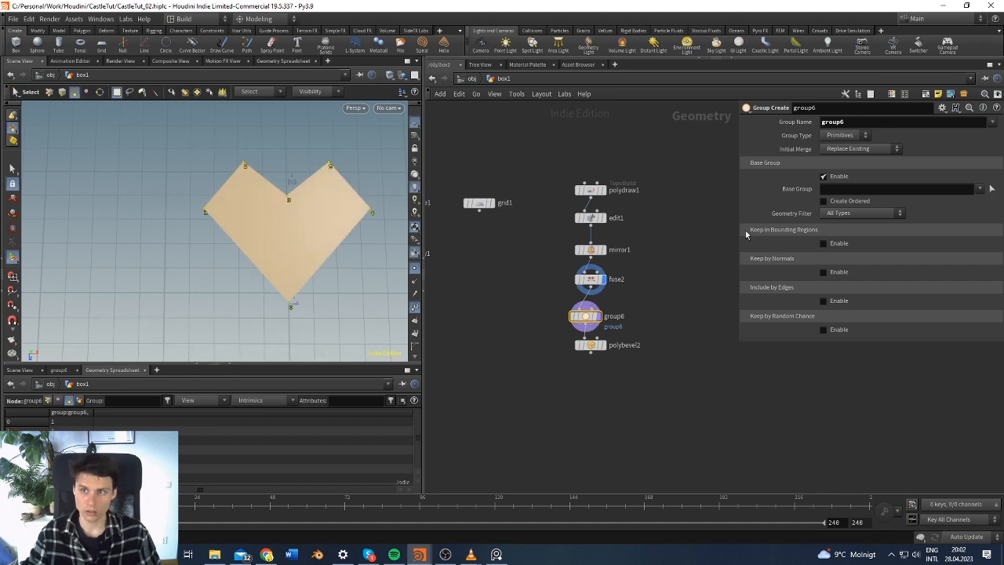
Set group6's type to Points and define its base group as corner points 1-2 and 4-5
left_click(840, 135)
left_click(839, 149)
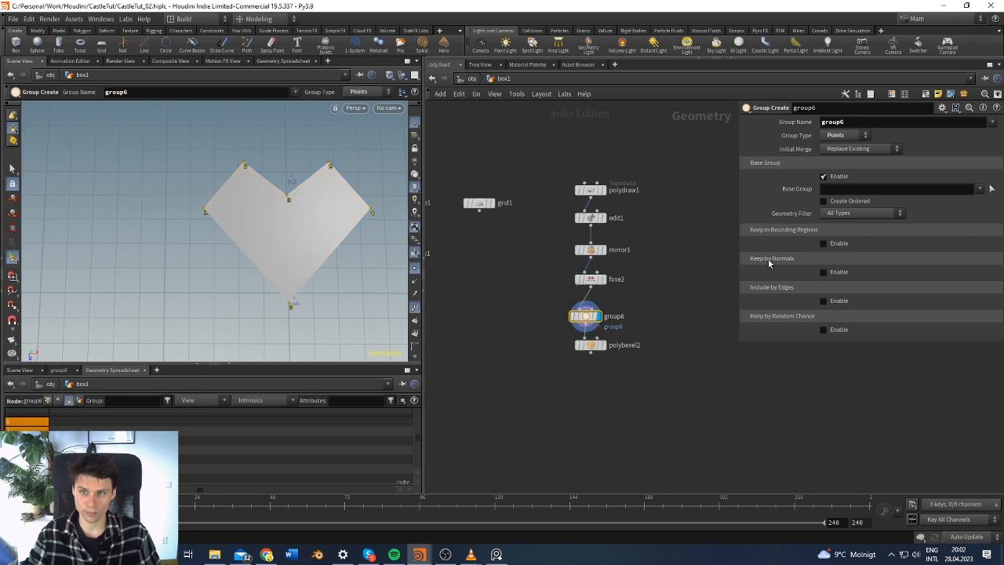
left_click(992, 188)
left_click_drag(380, 138, 220, 170)
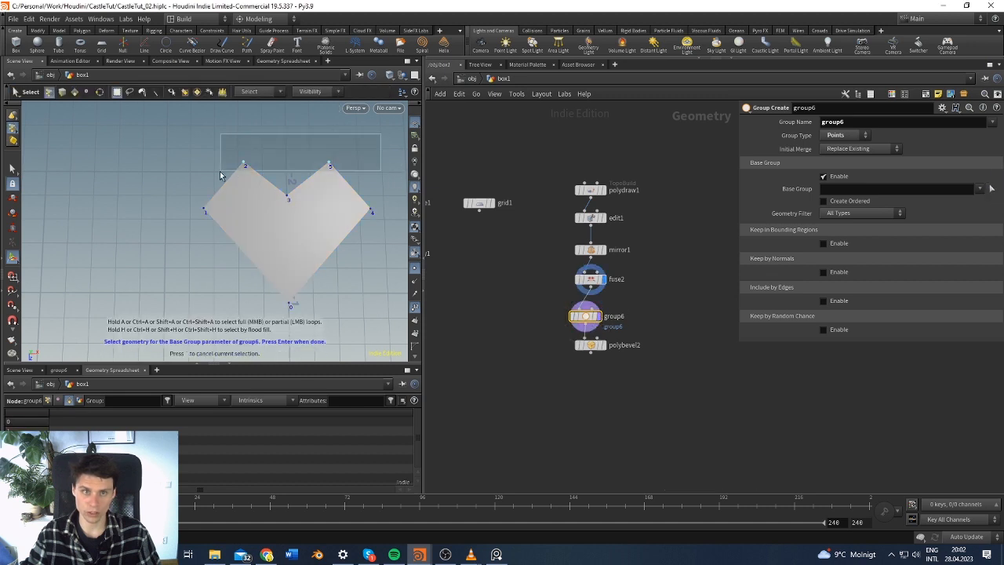
left_click_drag(392, 197, 193, 241, "shift")
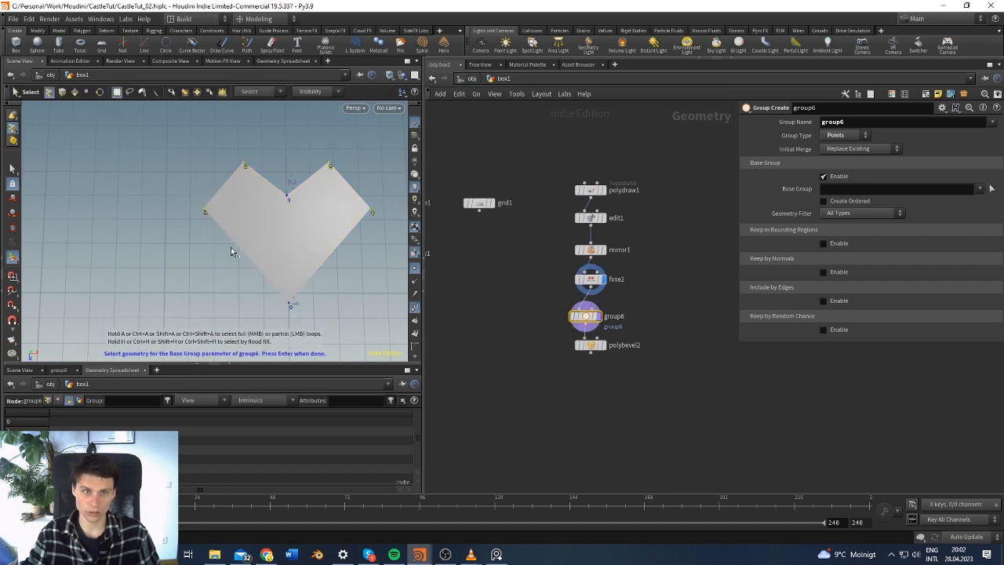
key("Return")
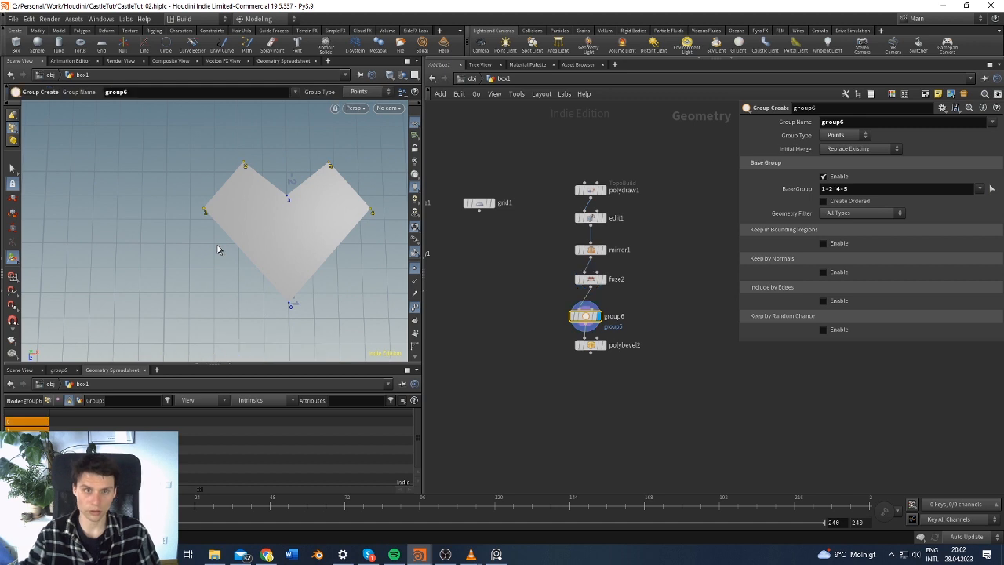
Display polybevel2, limit its bevel to the group6 points and adjust the bevel distance
left_click(589, 345)
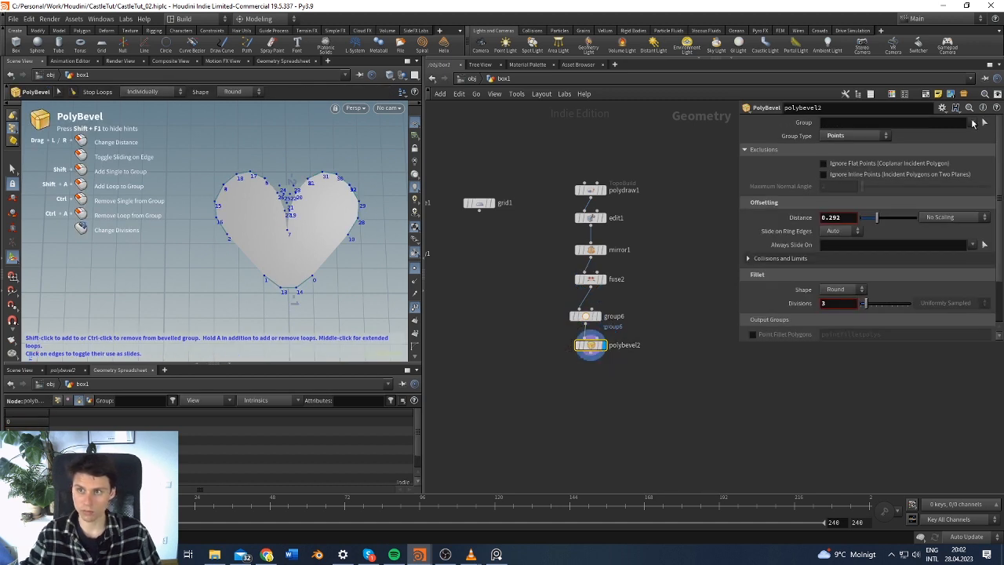
left_click(979, 134)
left_click_drag(867, 219, 893, 236)
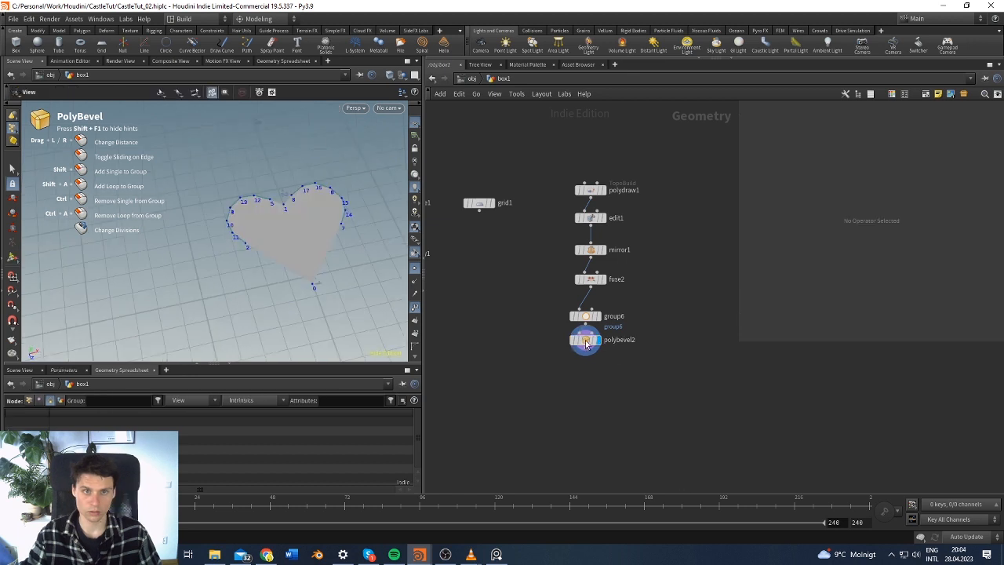
left_click(585, 345)
key("Tab")
type("extr")
key("BackSpace")
key("BackSpace")
key("BackSpace")
key("BackSpace")
type("extr")
key("Escape")
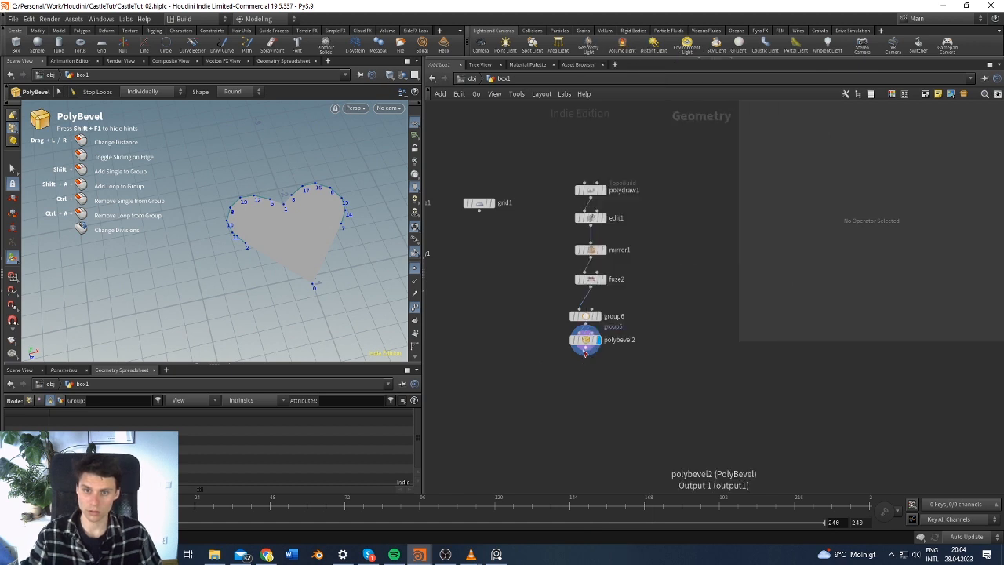
Add a Transform node after polybevel2 and set its X rotation to 90
key("Tab")
type("transf")
key("Return")
left_click_drag(330, 252, 350, 191, "alt")
middle_click_drag(891, 173, 1002, 188)
key("ctrl+z")
middle_click(867, 185)
middle_click_drag(858, 180, 892, 178)
key("ctrl+z")
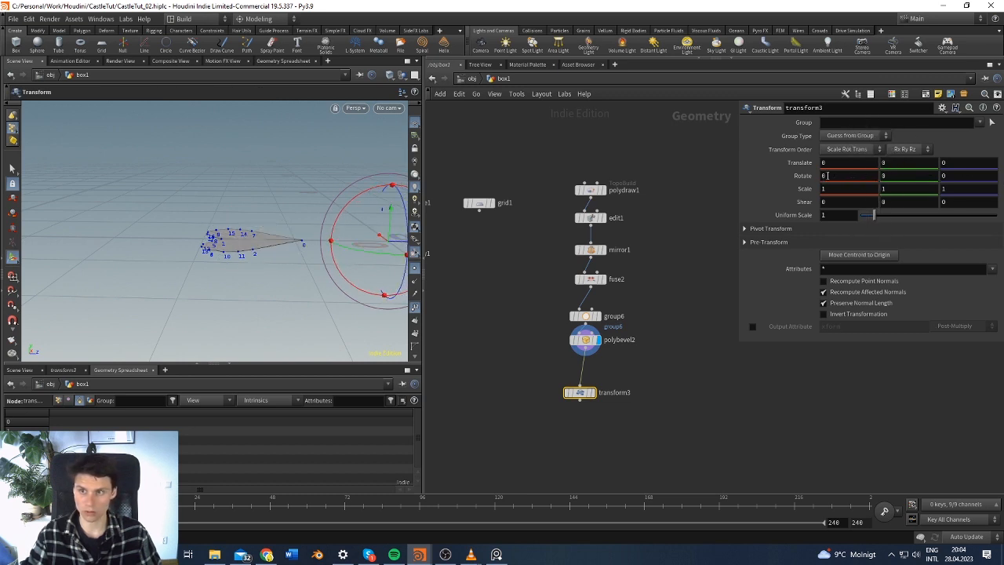
type("90")
key("Return")
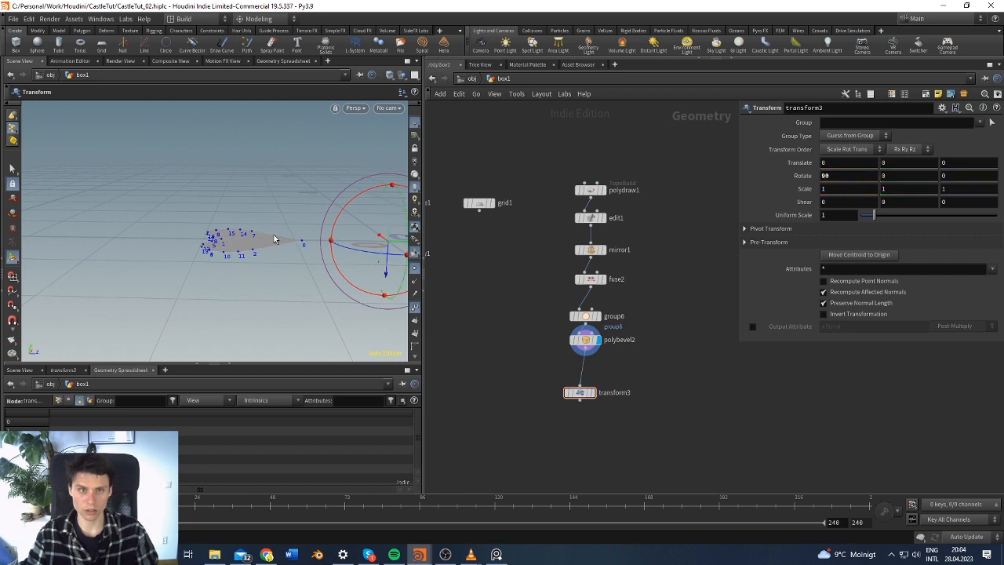
Display transform3, set its Y translation to about -1.5 and tuck the node under polybevel2
key("Escape")
left_click_drag(309, 268, 362, 284, "alt")
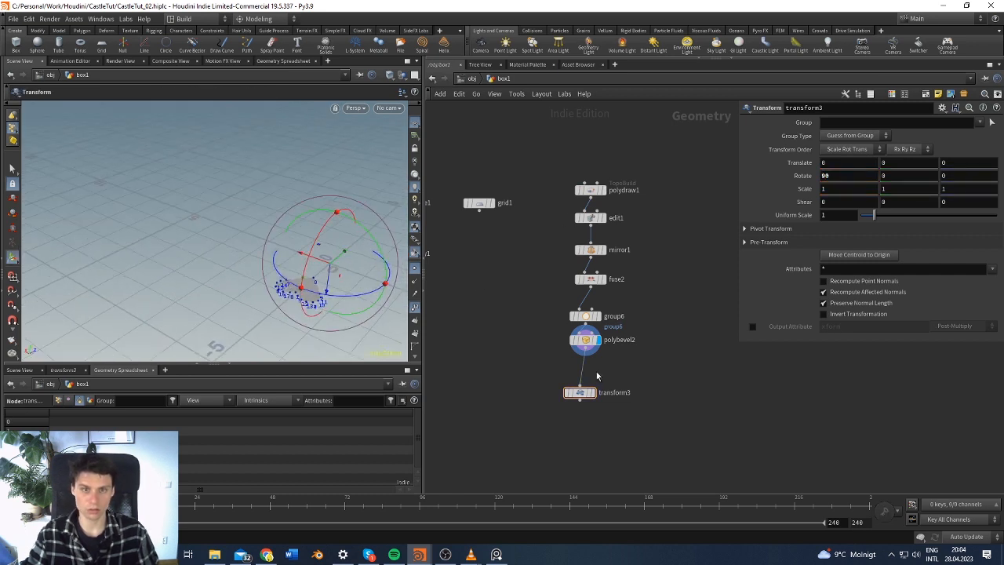
left_click(592, 394)
left_click(579, 395)
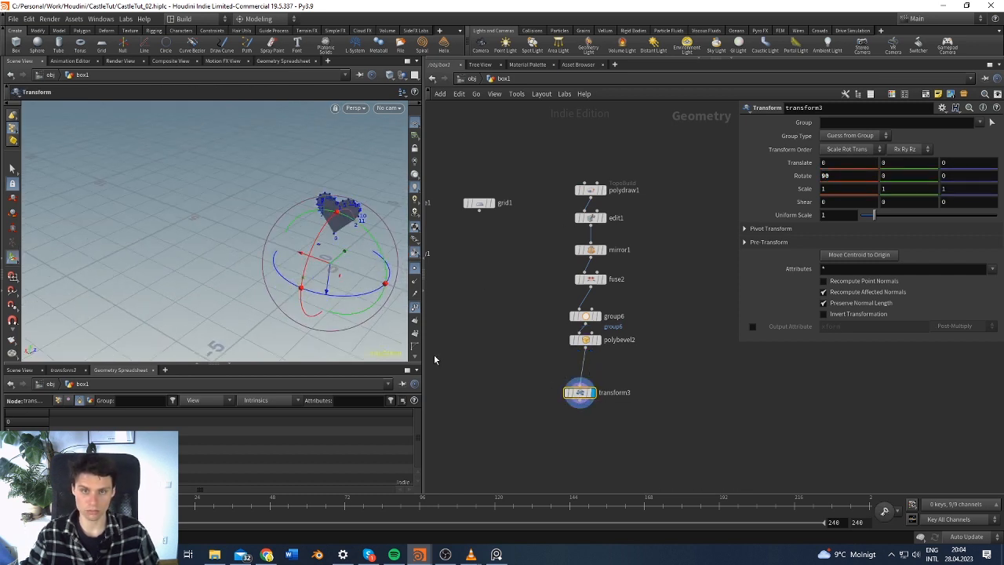
left_click_drag(324, 296, 326, 277)
left_click_drag(373, 329, 299, 322, "alt")
left_click_drag(578, 395, 584, 367)
key("Tab")
type("extru")
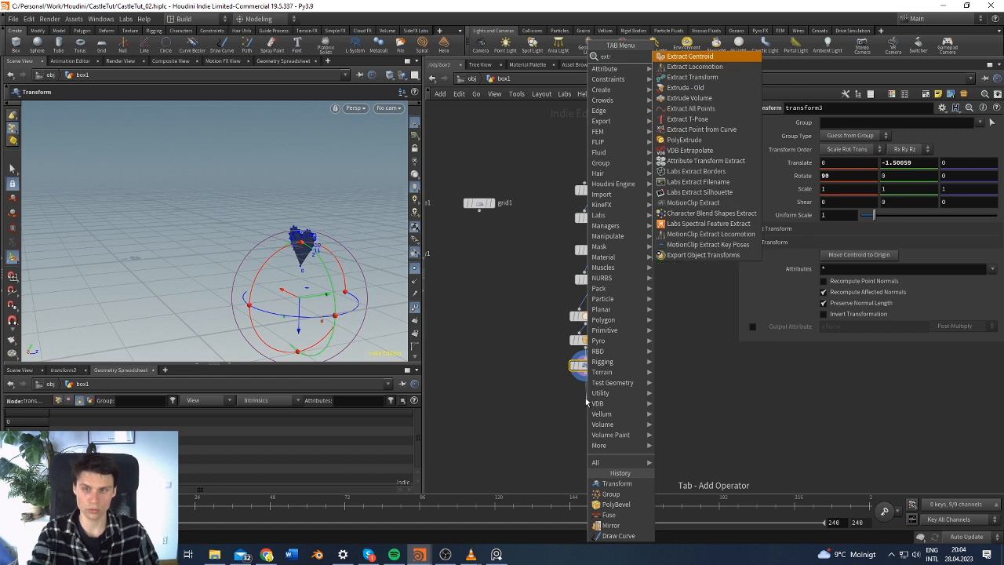
key("Return")
left_click(586, 399)
key("ctrl+z")
Add a PolyExtrude node to the output of transform3, display it and align it with the chain
left_click(586, 383)
key("Tab")
type("extr")
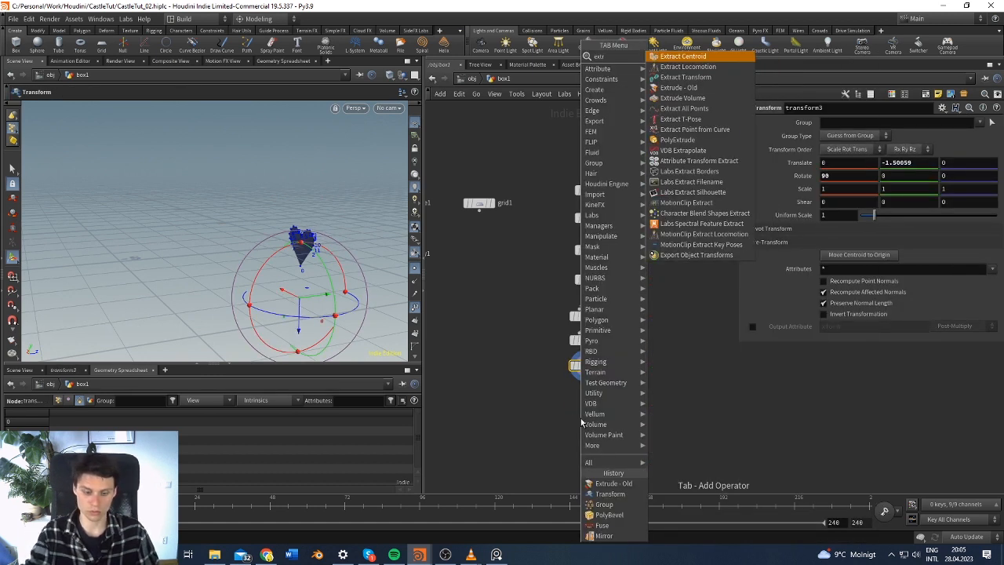
type("u")
key("Down")
key("Down")
key("Return")
left_click(580, 418)
left_click(596, 417)
left_click_drag(578, 425, 583, 396)
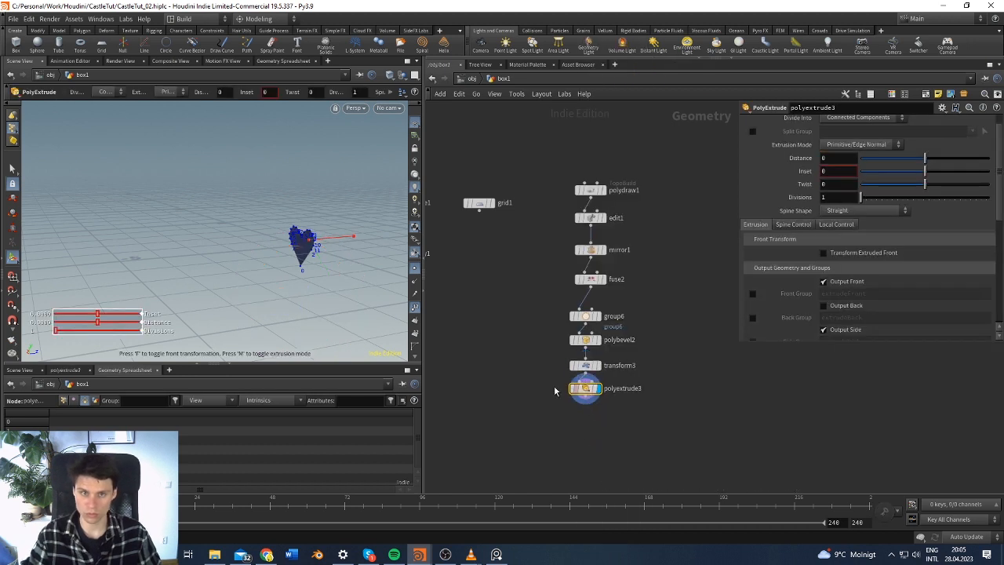
Extrude the heart by a distance of about 0.465
scroll(352, 242, "up", 5)
left_click_drag(352, 242, 206, 261, "alt")
left_click_drag(926, 157, 977, 158)
left_click_drag(478, 202, 385, 202)
left_click_drag(194, 214, 275, 189, "alt")
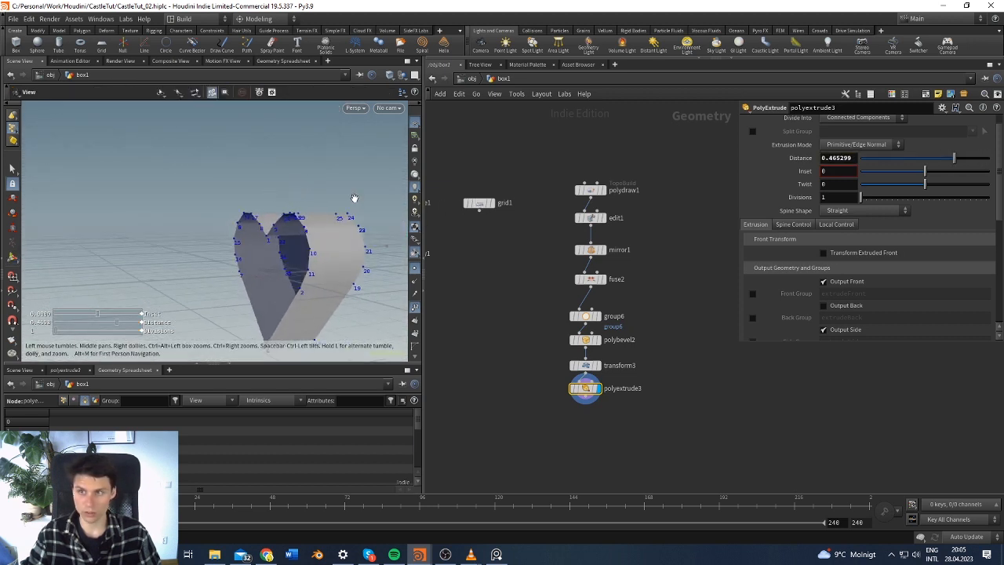
key("Return")
Enable Output Back on polyextrude3 to close the extruded heart's open side
scroll(791, 269, "down", 2)
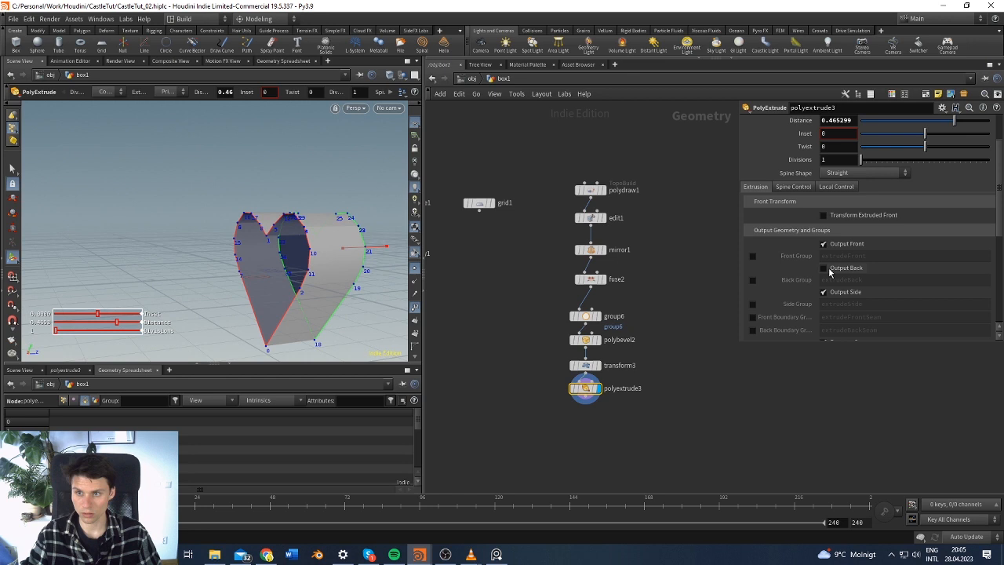
left_click(828, 269)
scroll(327, 201, "down", 3)
left_click_drag(327, 201, 272, 197, "alt")
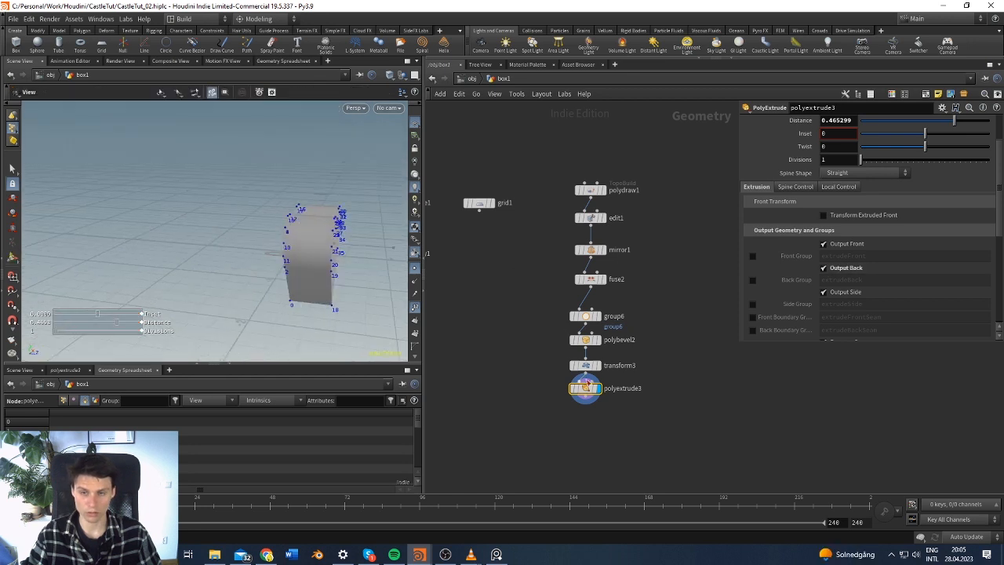
Delete grid1 and the other unused nodes next to the heart's node chain, and move the whole chain up
scroll(549, 347, "down", 5)
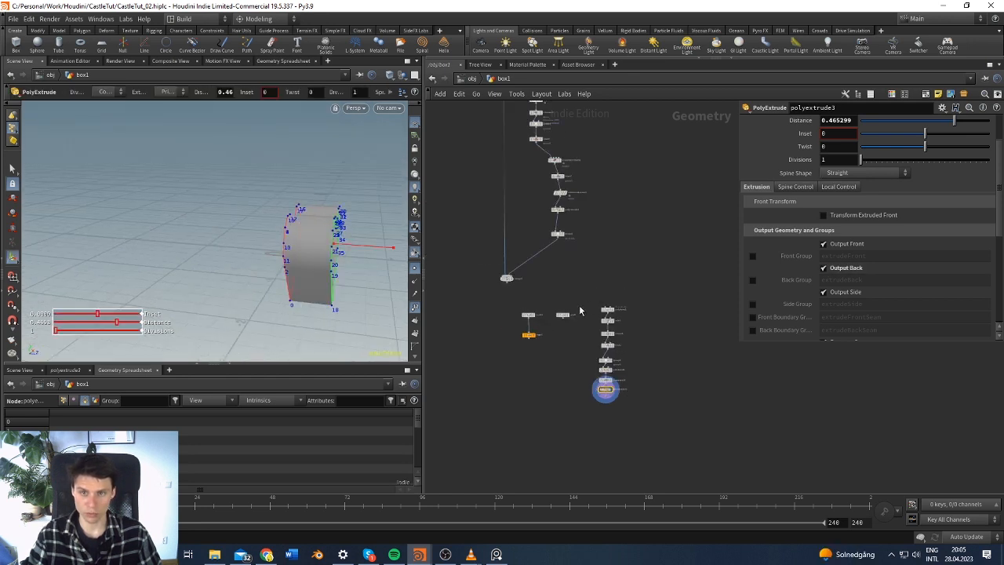
scroll(580, 305, "up", 2)
left_click_drag(570, 308, 466, 431)
key("Delete")
left_click_drag(643, 286, 627, 394)
Display merge2 to show the castle walls and hide the point markers and point numbers
left_click(462, 259)
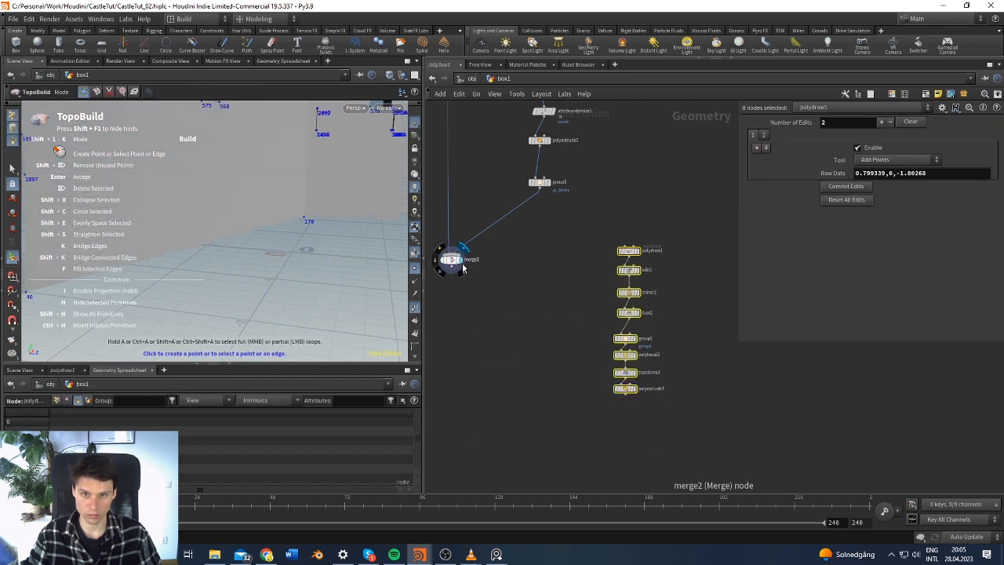
scroll(334, 220, "down", 6)
left_click_drag(334, 221, 320, 264, "alt")
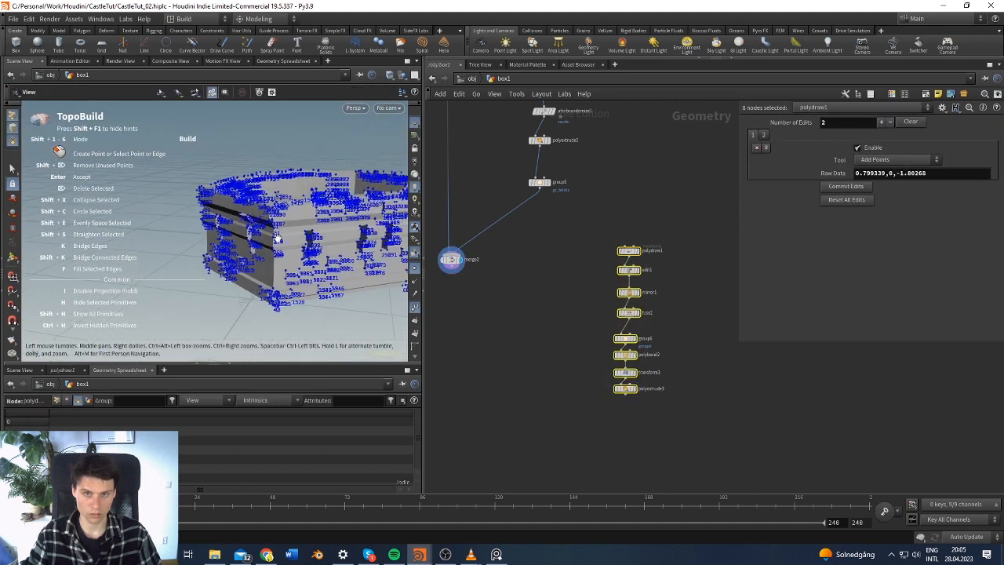
left_click(414, 269)
left_click(415, 307)
left_click_drag(325, 212, 238, 231, "alt")
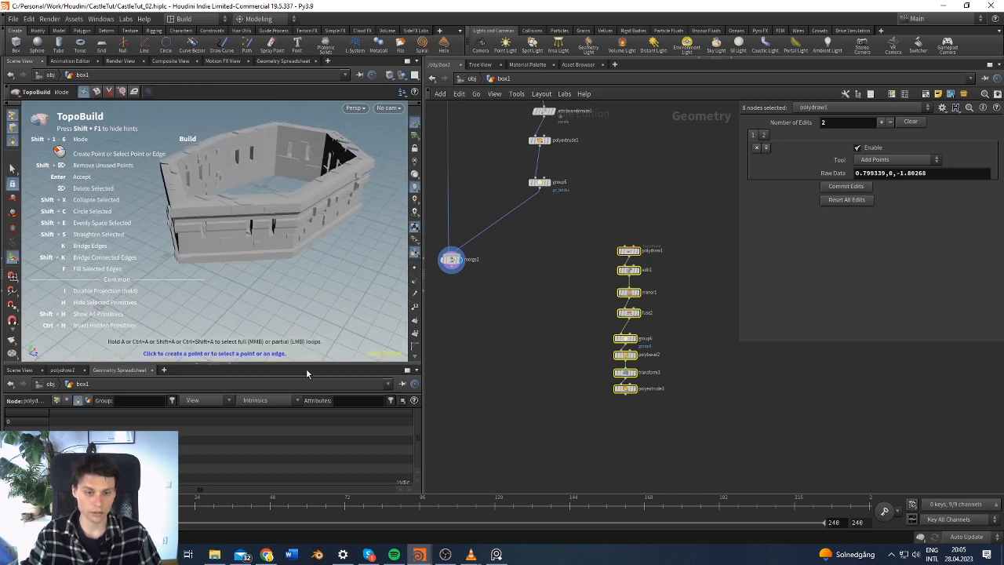
left_click(267, 555)
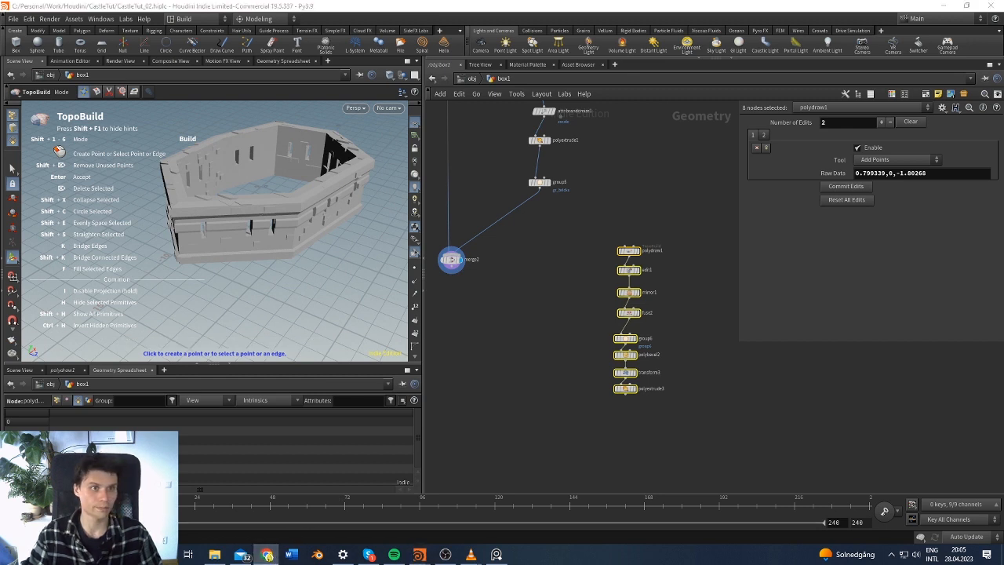
left_click(739, 248)
Add a Boolean node, connect merge2 to its first input and display its result
middle_click_drag(540, 298, 574, 319)
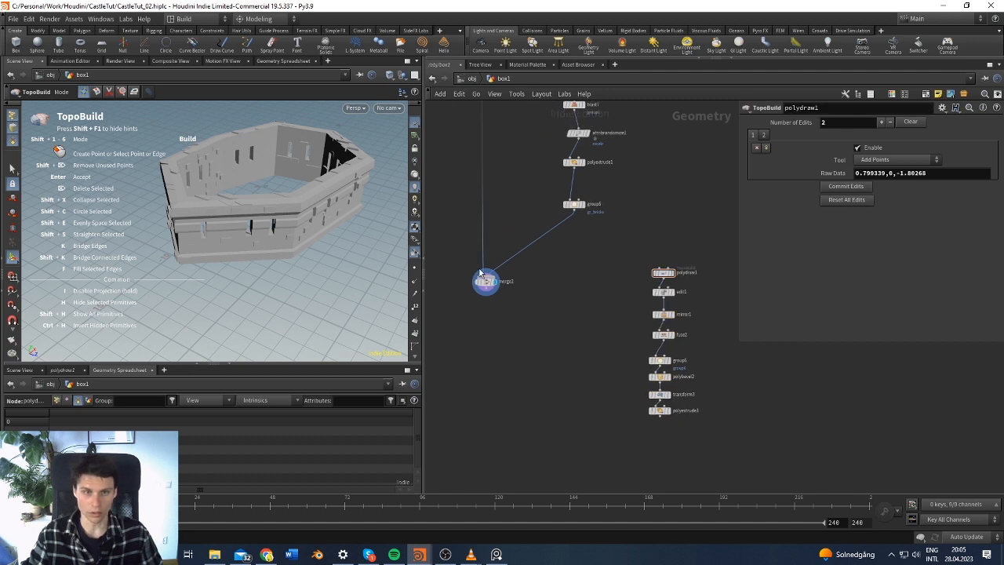
key("Tab")
type("boolean")
key("Return")
left_click(516, 393)
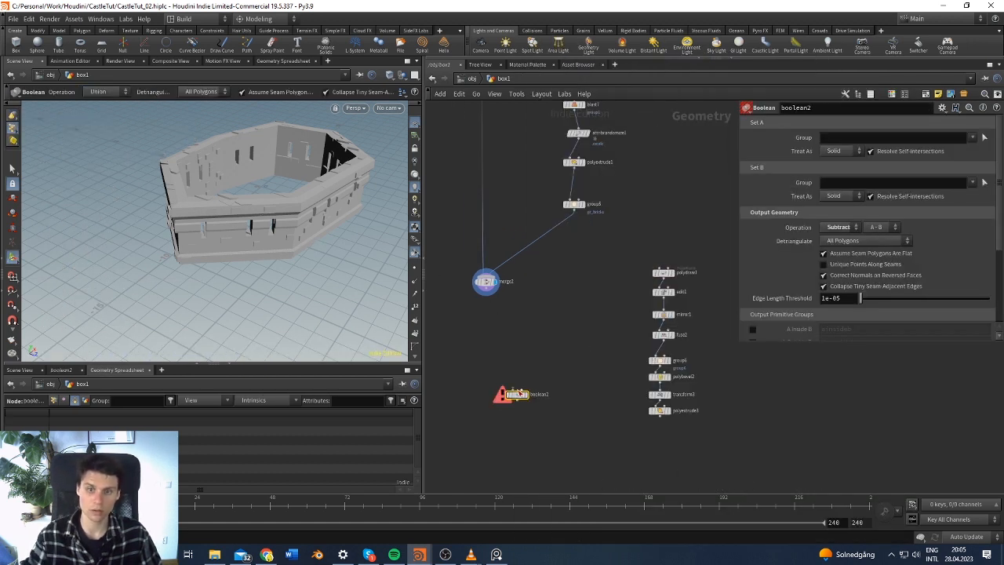
left_click_drag(485, 294, 529, 436)
left_click(512, 389)
left_click(528, 394)
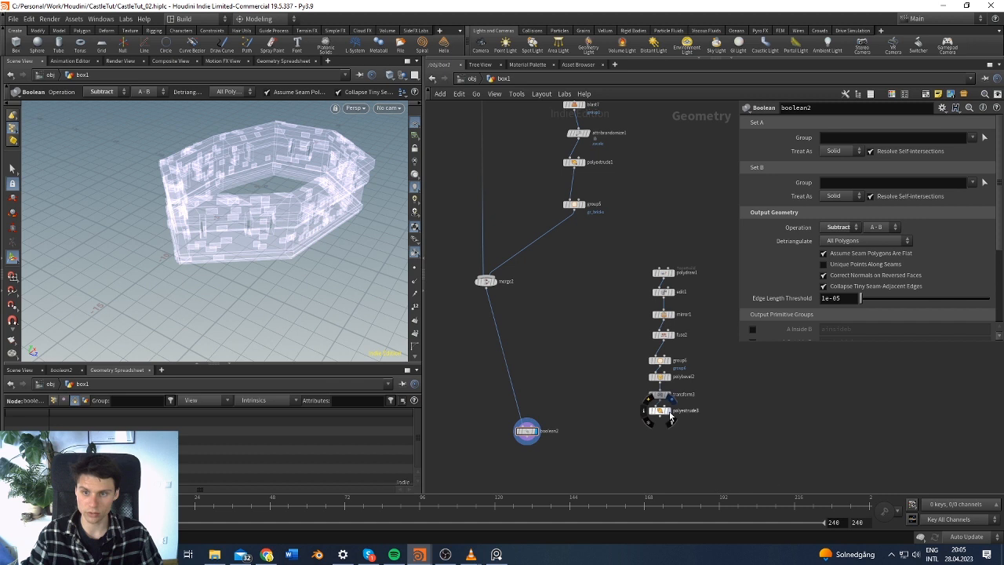
Connect polyextrude3 to the Boolean's second input and display merge2 with the extruded heart as a template overlay
left_click(670, 417)
left_click_drag(654, 432, 543, 438)
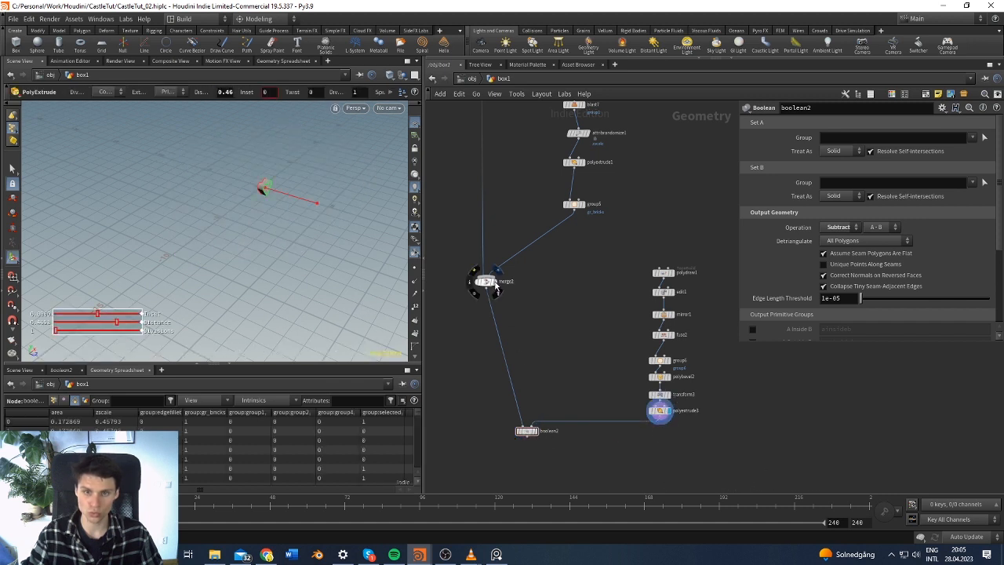
left_click(486, 281)
left_click(669, 420)
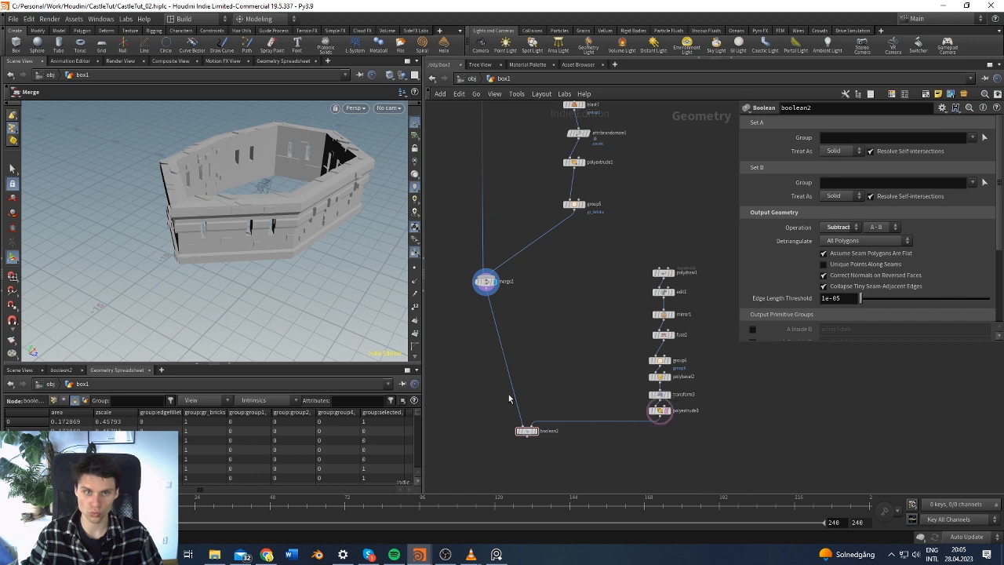
Add a Transform node between polyextrude3 and the Boolean's second input
scroll(316, 207, "up", 1)
left_click(659, 415)
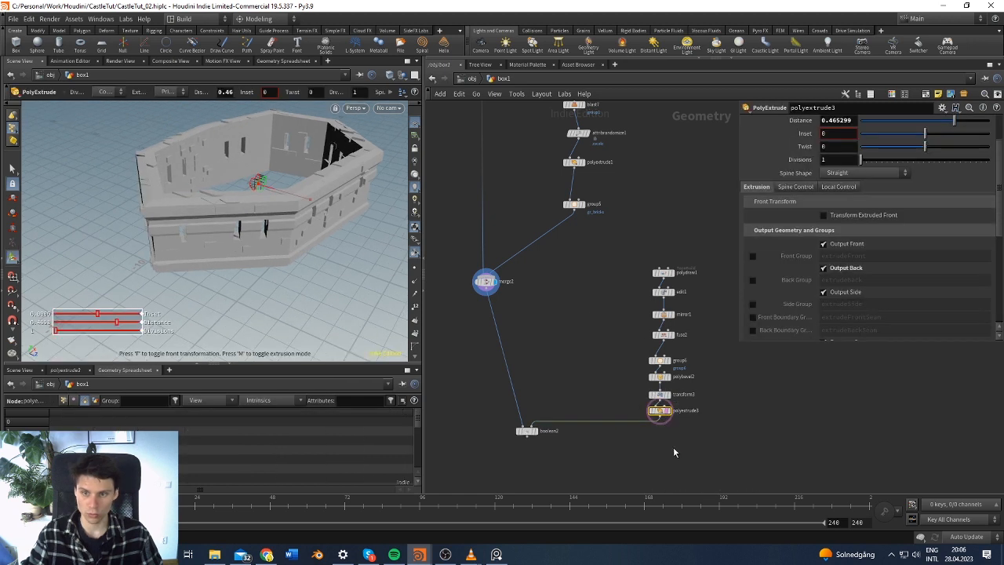
key("Tab")
type("tran")
key("Return")
left_click(600, 433)
left_click_drag(599, 433, 663, 441)
key("Escape")
Move the heart in front of the castle's outer wall, with a translation of -2.72, 1.3, 7.3
left_click_drag(189, 216, 223, 215)
middle_click_drag(849, 162, 1002, 166)
key("ctrl+z")
left_click_drag(353, 229, 226, 222, "alt")
mouse_move(892, 162)
middle_mouse_down()
mouse_move(914, 162)
mouse_move(901, 163)
middle_mouse_up()
middle_click_drag(835, 163, 451, 185)
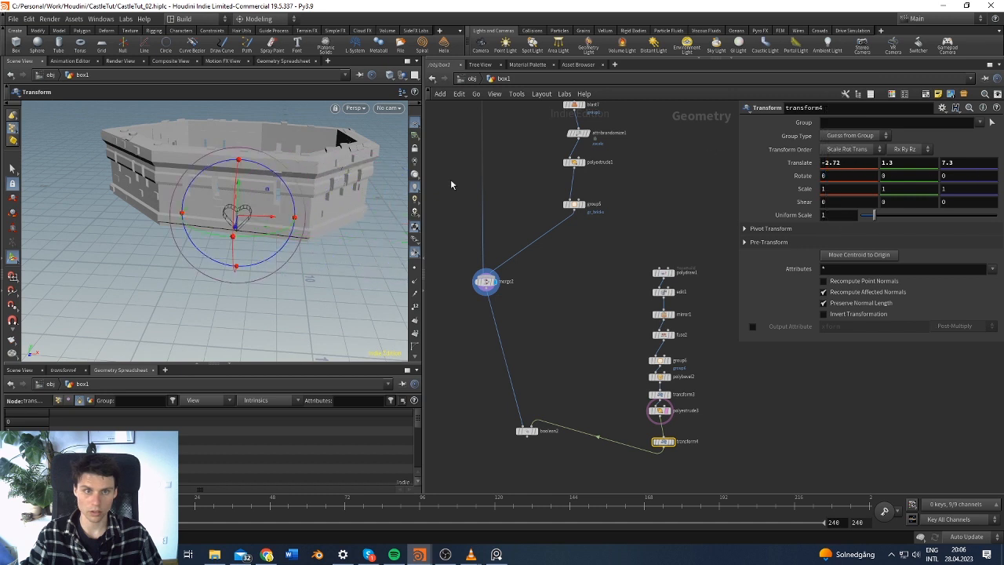
left_click_drag(349, 217, 262, 231, "alt")
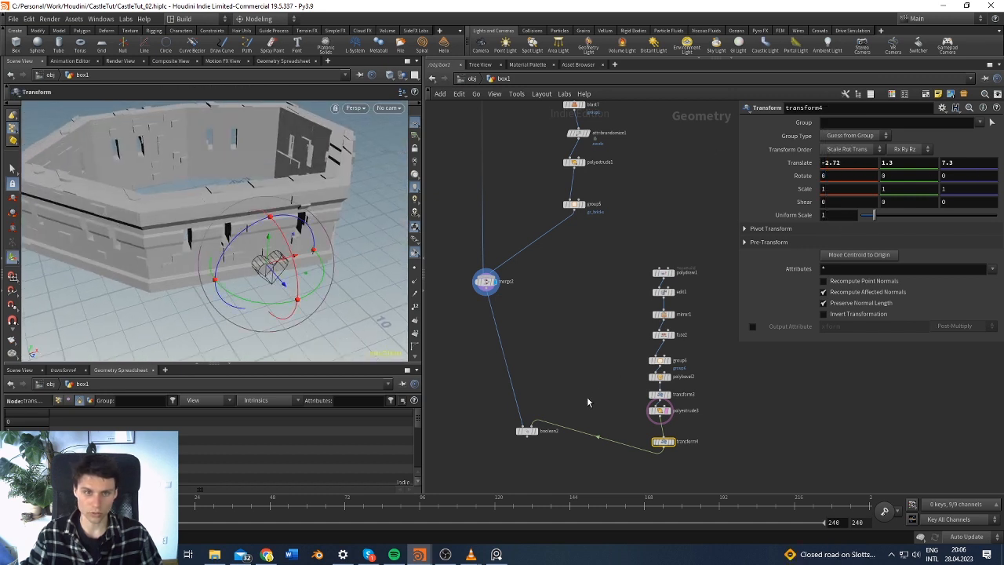
Display curve2, the castle's outline curve, at the start of the wall network
scroll(566, 351, "down", 3)
middle_click_drag(565, 351, 610, 412)
scroll(609, 407, "down", 7)
middle_click_drag(552, 130, 554, 243)
scroll(551, 272, "up", 8)
mouse_move(547, 320)
left_click(560, 304)
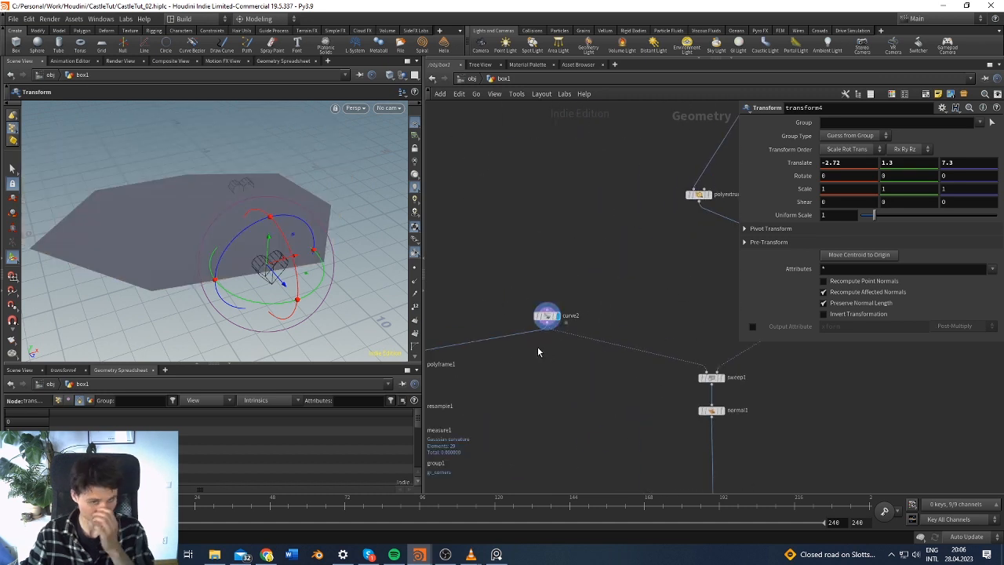
Delete the unconnected null1 node above copytocurves1
scroll(572, 357, "down", 3)
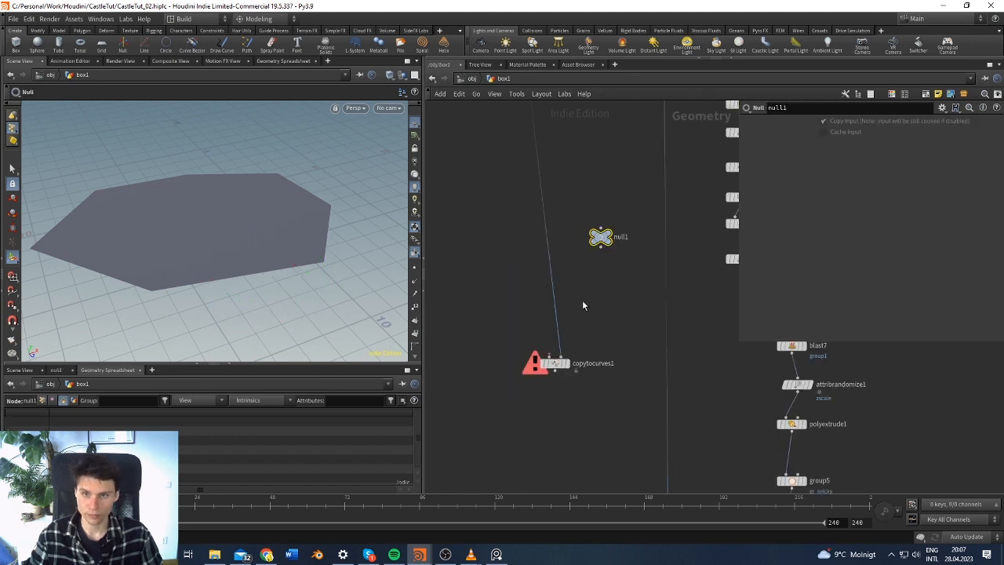
scroll(588, 290, "down", 3)
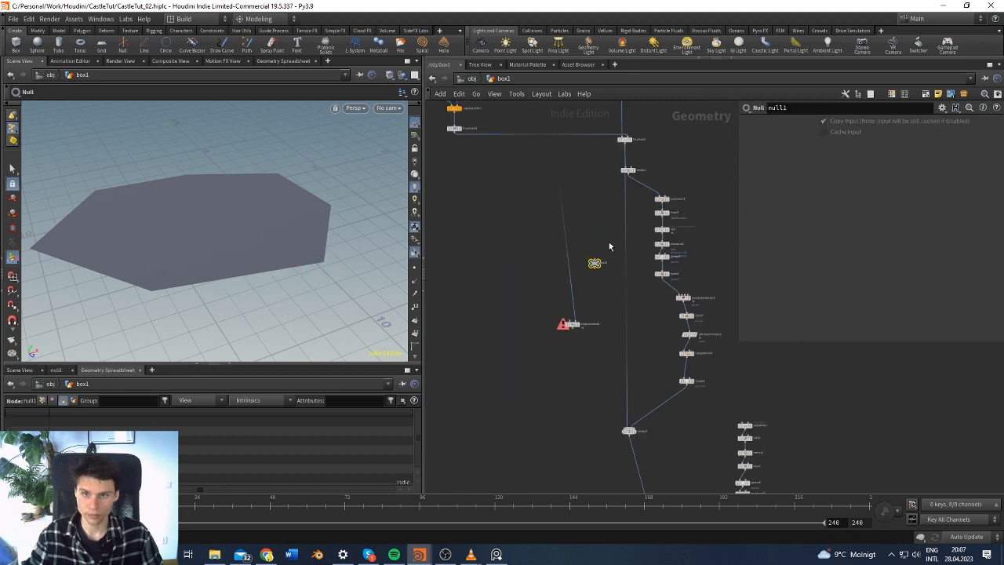
key("Delete")
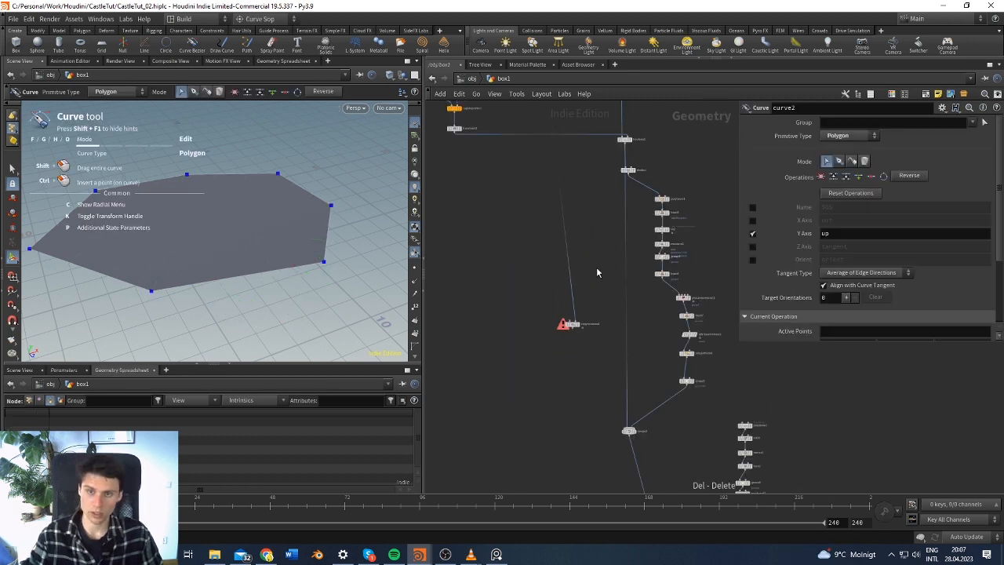
Add an Object Merge node in the empty area above copytocurves1
key("Tab")
type("obje")
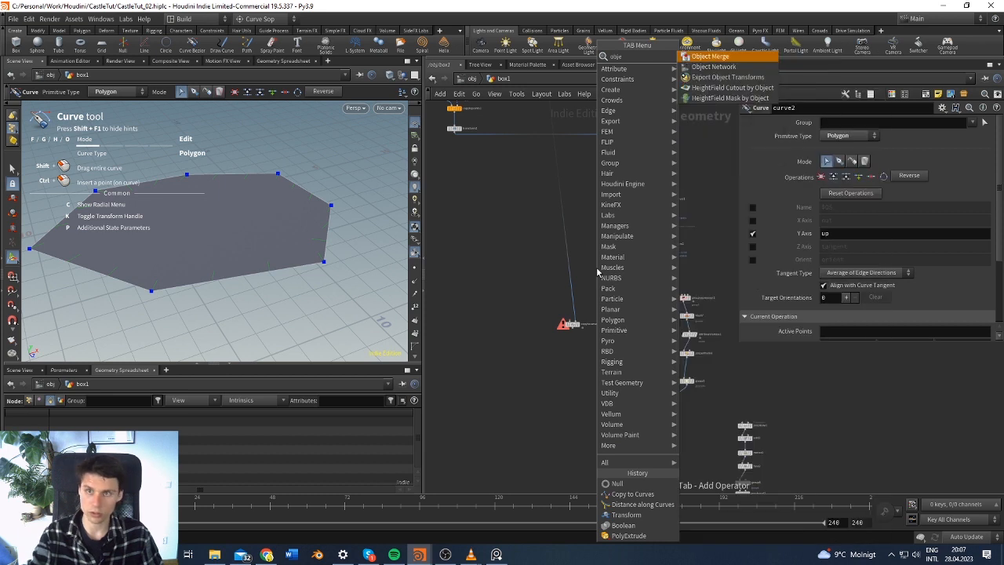
key("Return")
left_click(598, 270)
left_click_drag(592, 251, 587, 227)
middle_click_drag(586, 228, 588, 298)
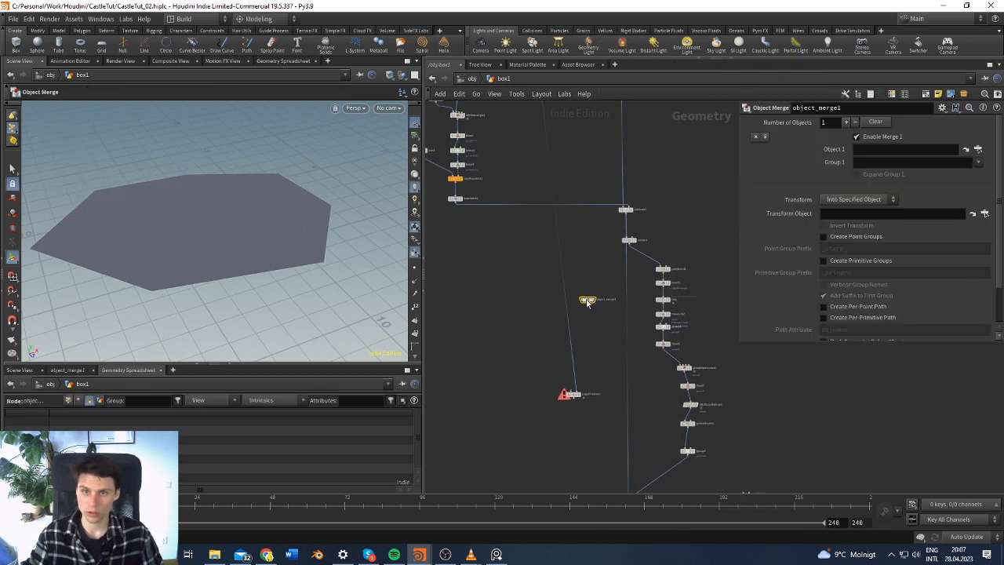
Move the Object Merge node up the network to the area below curve2
left_click_drag(586, 299, 579, 118)
middle_click_drag(579, 119, 583, 169)
middle_click_drag(586, 212, 576, 273)
scroll(552, 255, "down", 4)
left_click_drag(557, 274, 565, 358)
scroll(545, 201, "up", 4)
middle_click_drag(546, 201, 577, 414)
scroll(582, 329, "up", 3)
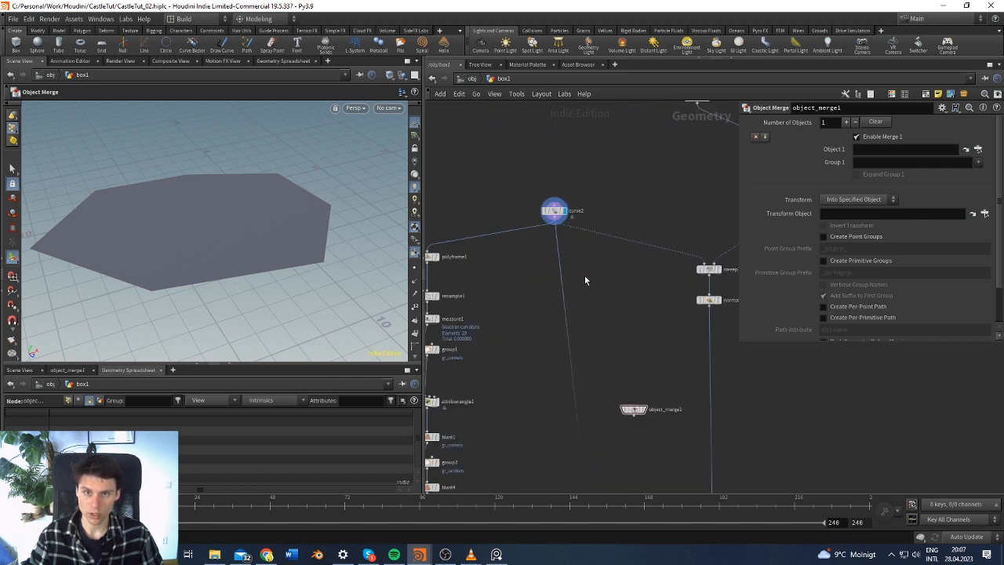
Add a Null node connected to curve2 and rename it OUT_CURVE
left_click(555, 226)
key("Tab")
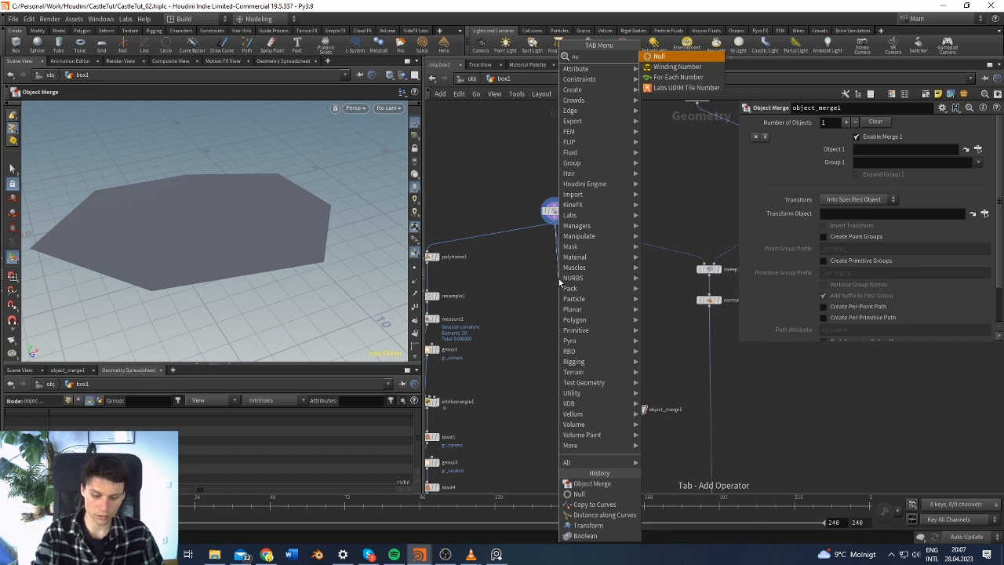
type("null")
key("Return")
left_click(557, 277)
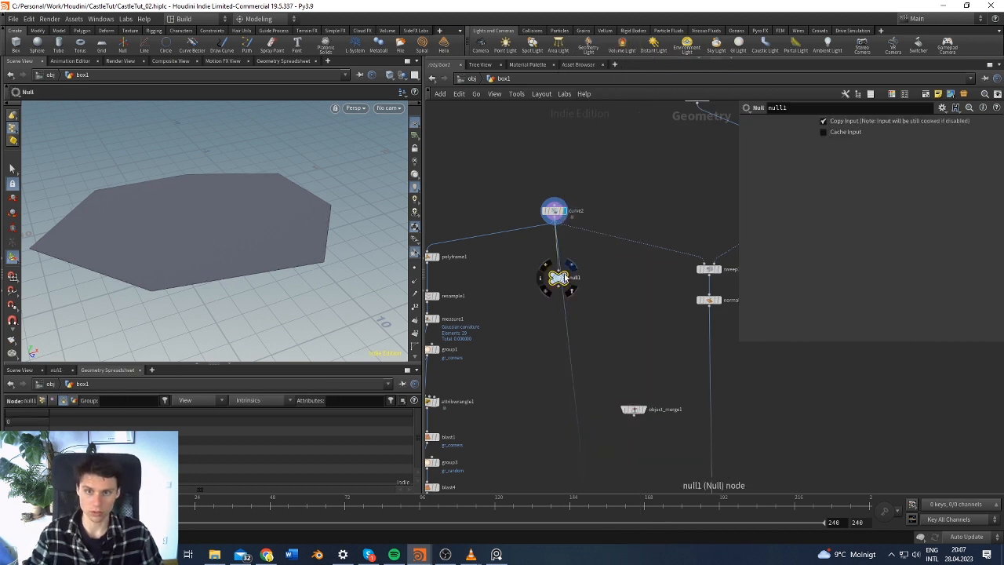
double_click(575, 277)
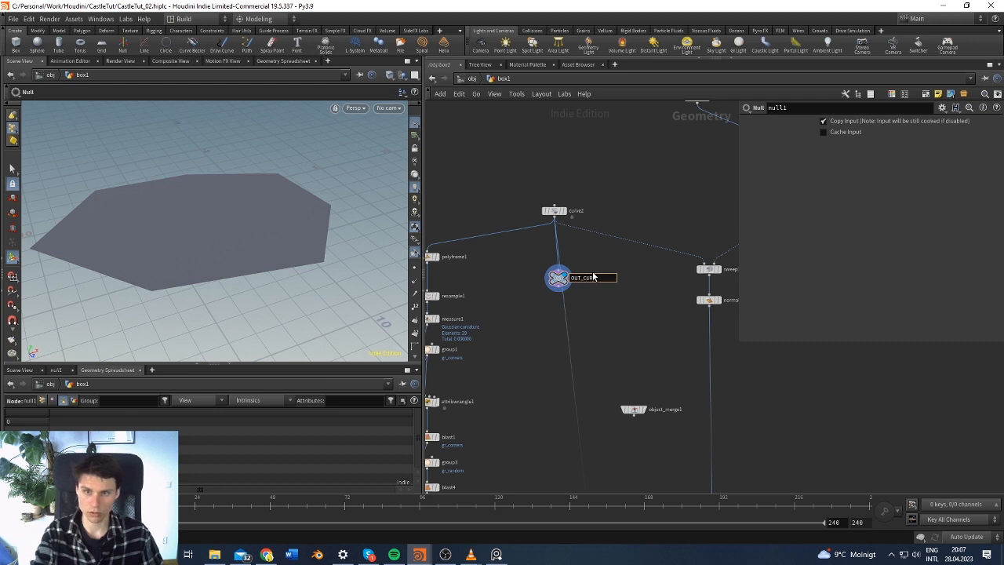
type("OUT_CURVE")
key("Return")
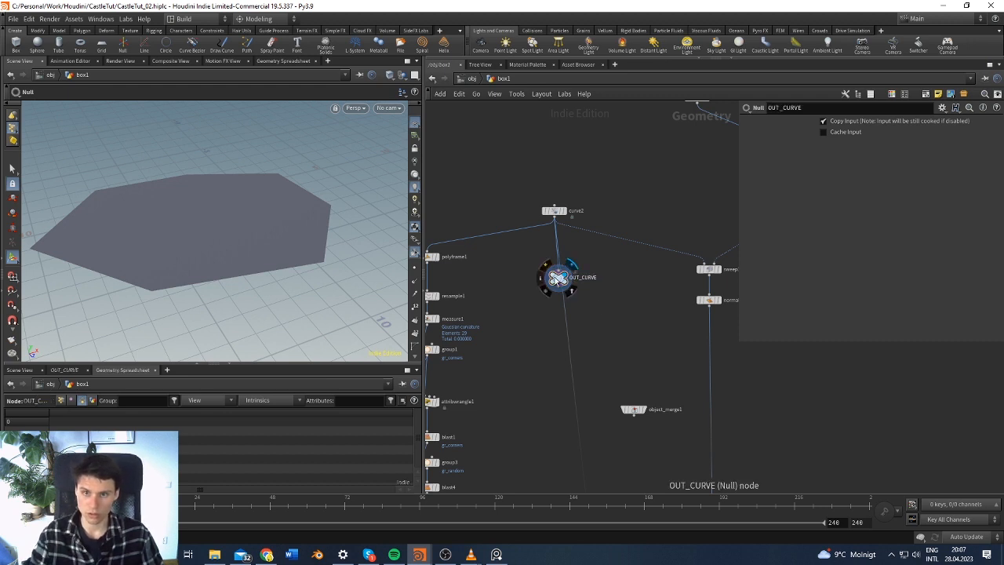
Colour the OUT_CURVE node green and align it directly beneath curve2
key("c")
left_click(946, 451)
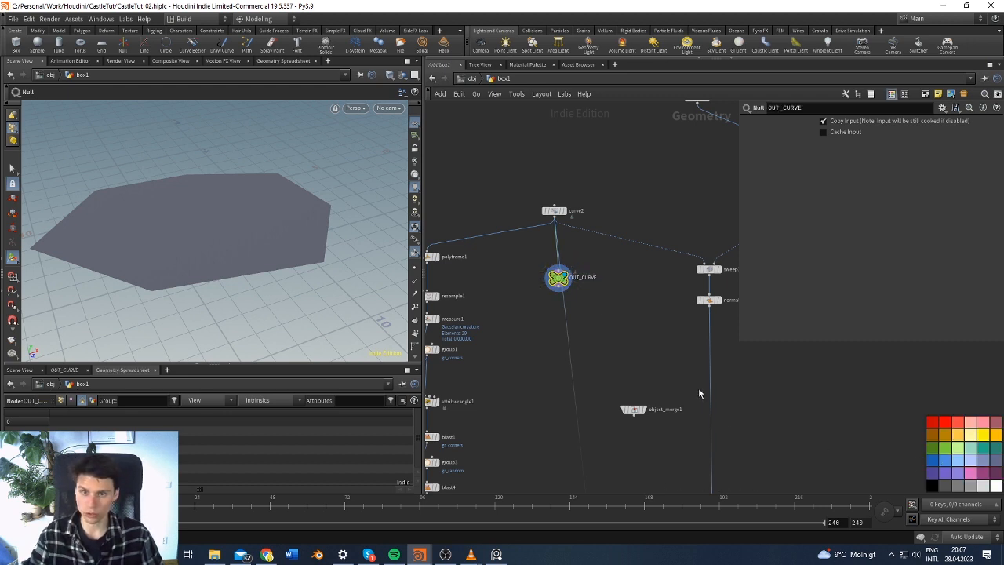
mouse_move(557, 283)
left_mouse_down()
mouse_move(546, 284)
mouse_move(554, 277)
left_mouse_up()
left_click(561, 279)
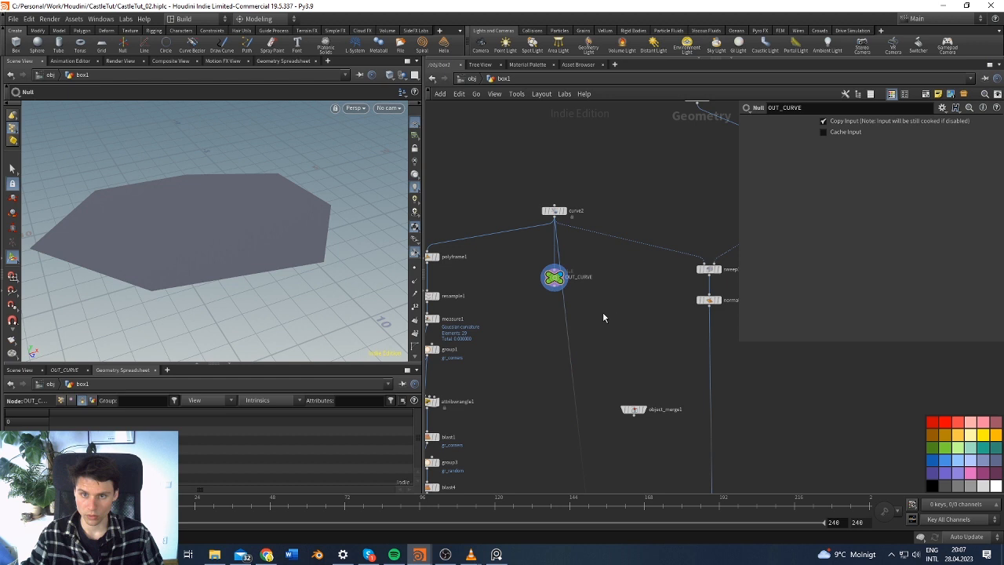
Place object_merge1 beside OUT_CURVE and set its Object 1 to /obj/box1/OUT_CURVE
left_click_drag(633, 410, 619, 291)
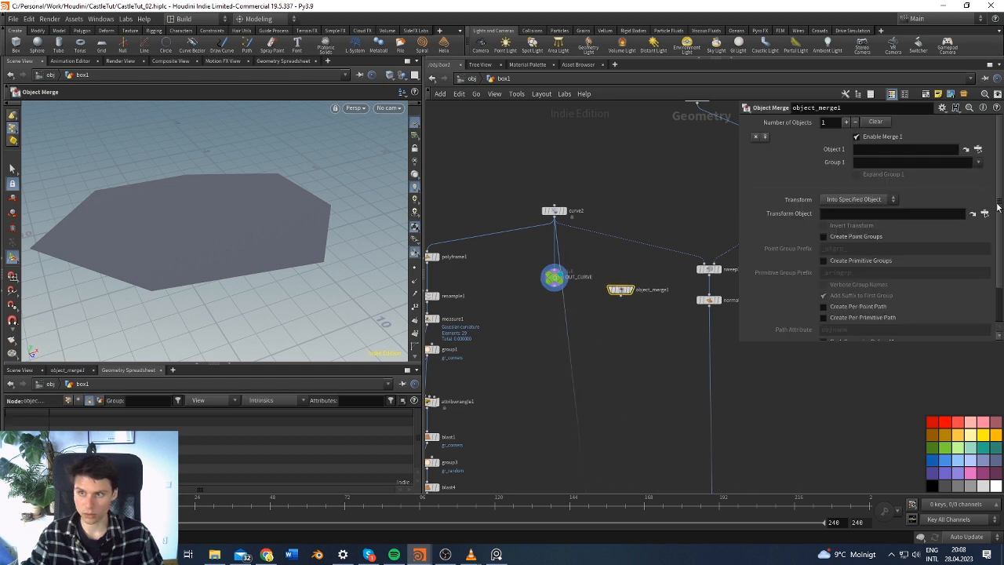
left_click(977, 150)
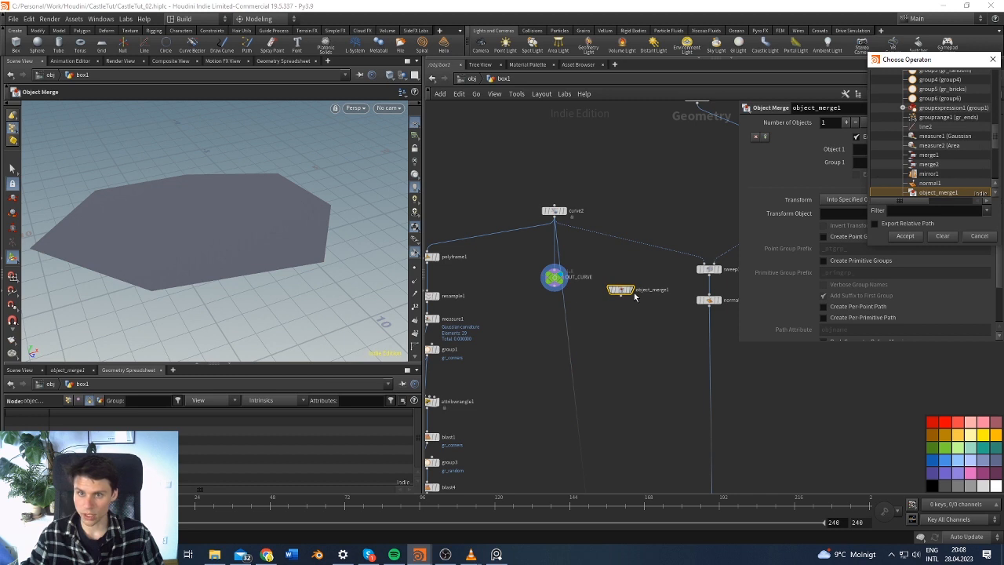
left_click_drag(996, 144, 994, 87)
left_click(945, 106)
double_click(945, 106)
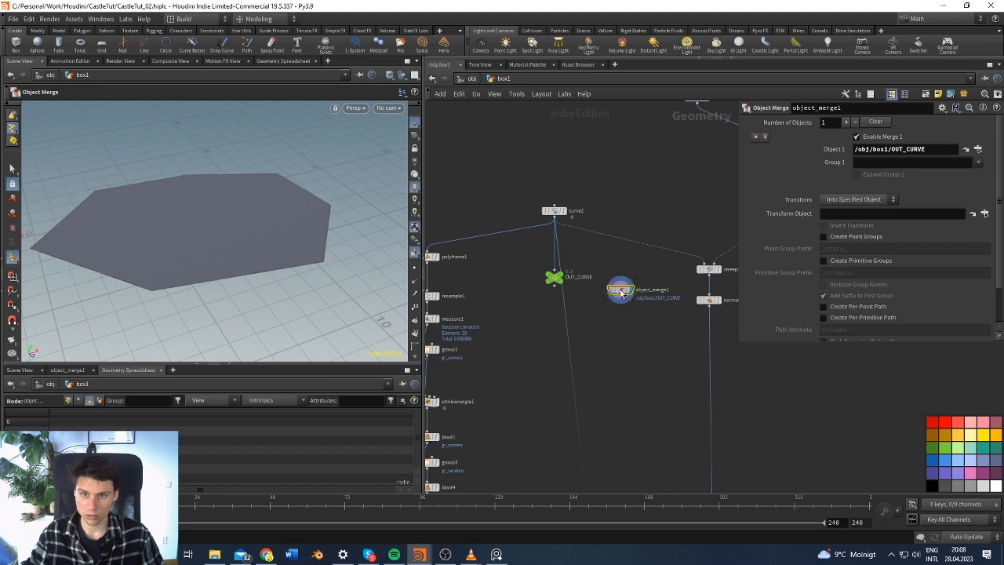
Check the sweep1 node and return the display to object_merge1
middle_click_drag(679, 289, 656, 289)
scroll(656, 289, "down", 2)
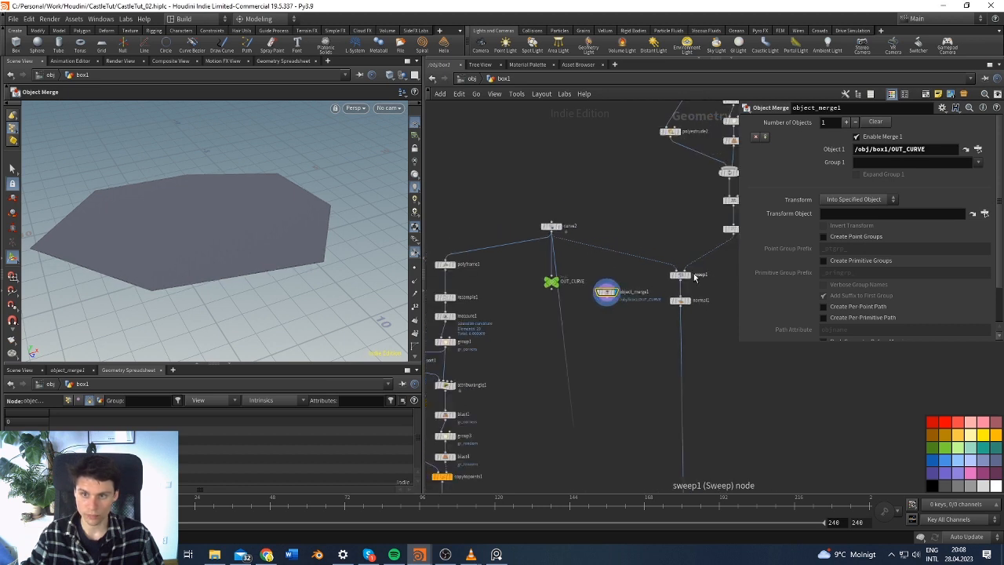
left_click(690, 274)
left_click(615, 291)
scroll(568, 214, "down", 3)
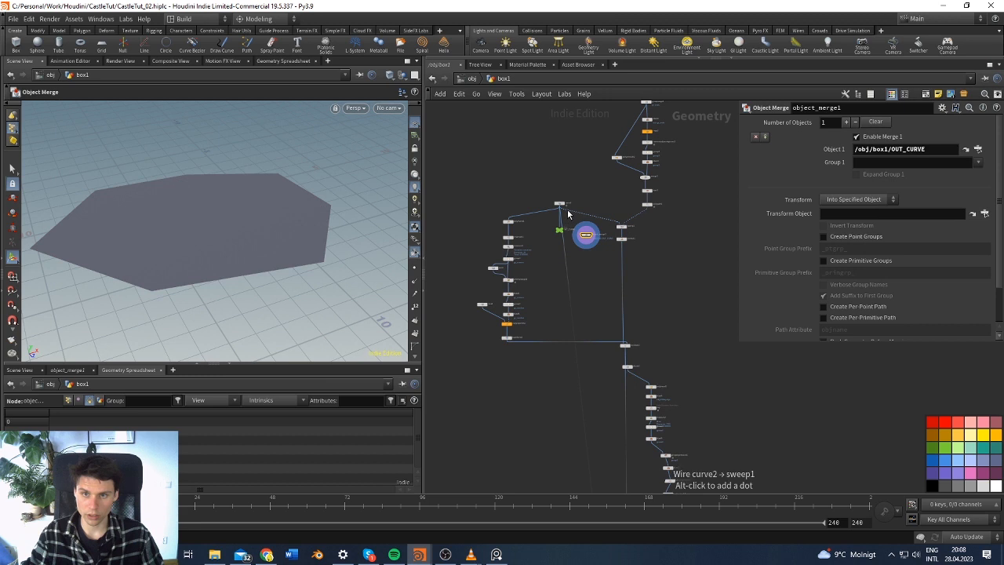
Move object_merge1 down the network to just above copytocurves1 and connect it to that node's curve input
left_click_drag(588, 236, 586, 426)
middle_click(587, 426)
middle_click_drag(556, 370, 523, 188)
scroll(550, 261, "up", 4)
left_click_drag(552, 223, 527, 420)
middle_click_drag(527, 420, 475, 174)
left_click_drag(472, 176, 526, 371)
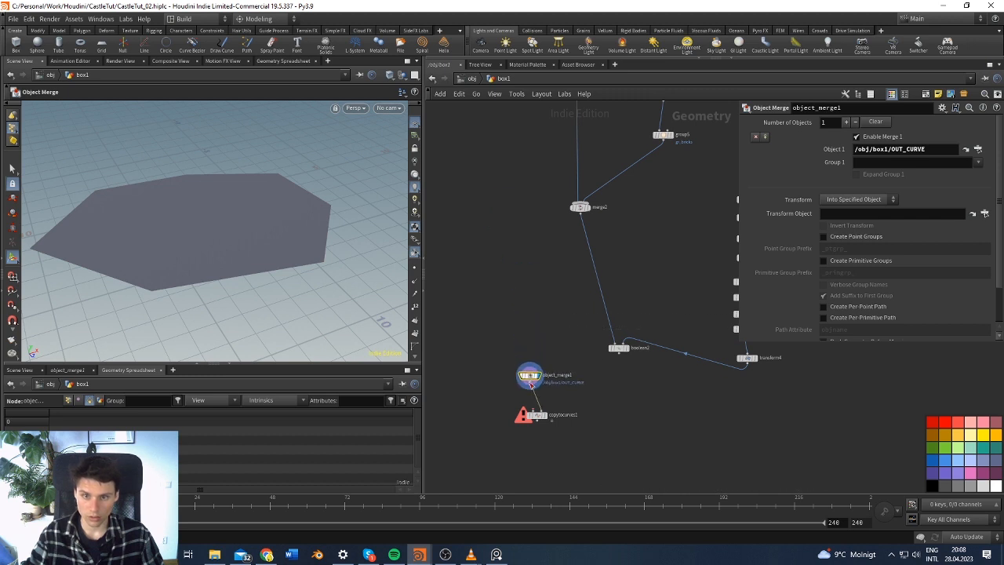
scroll(543, 339, "up", 2)
left_click(545, 374)
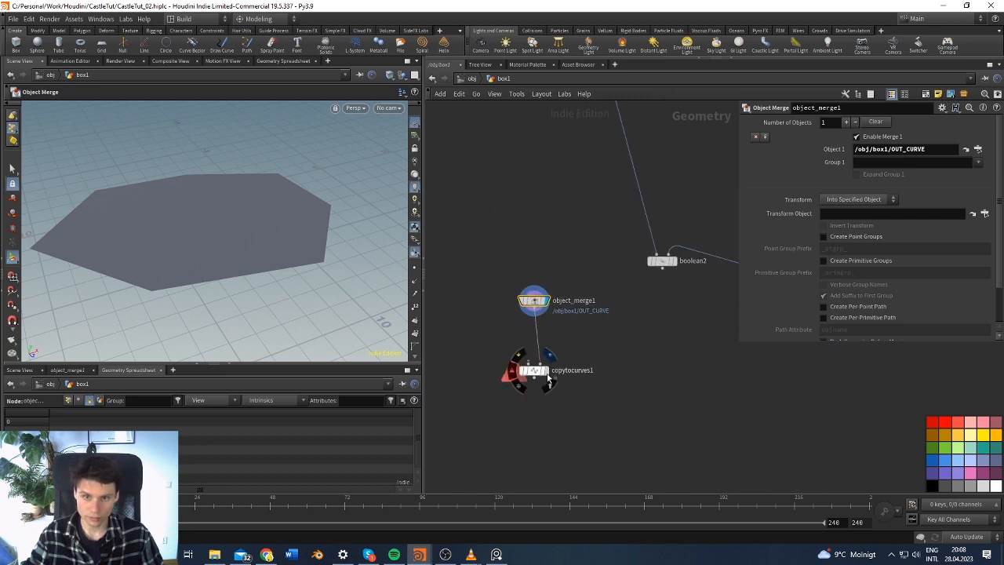
scroll(614, 316, "down", 3)
middle_click_drag(656, 330, 595, 327)
left_click_drag(543, 311, 489, 385)
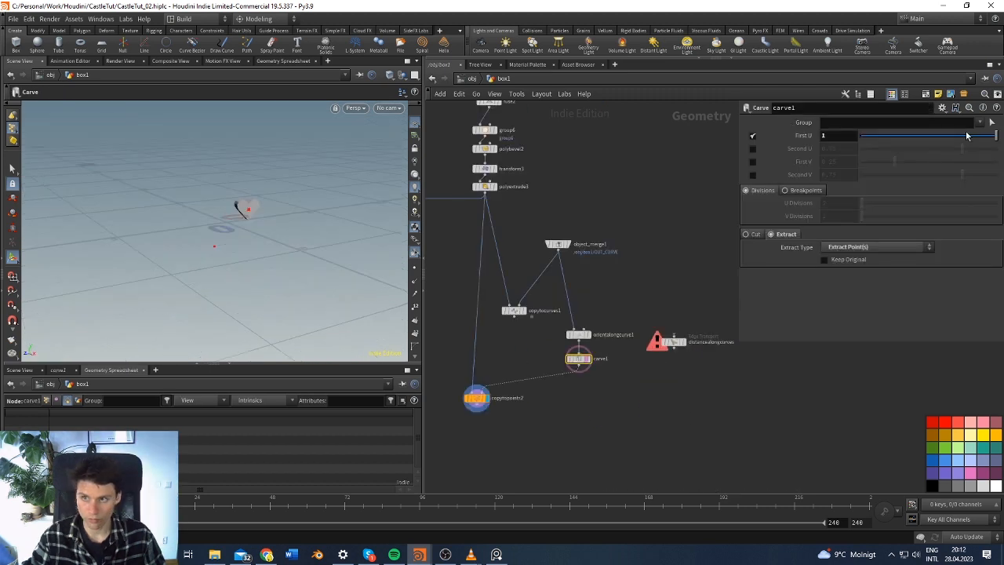
Set carve1's First U to 0.815 and delete the unused Distance along Curves node
mouse_move(969, 136)
left_mouse_down()
mouse_move(882, 139)
mouse_move(996, 146)
mouse_move(875, 147)
mouse_move(970, 141)
left_mouse_up()
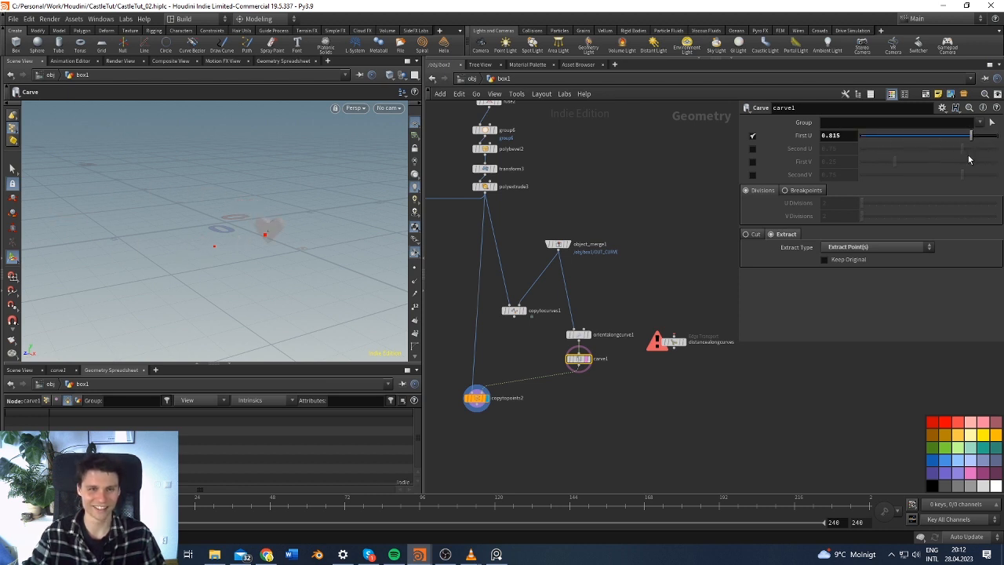
left_click_drag(673, 342, 663, 323)
key("Delete")
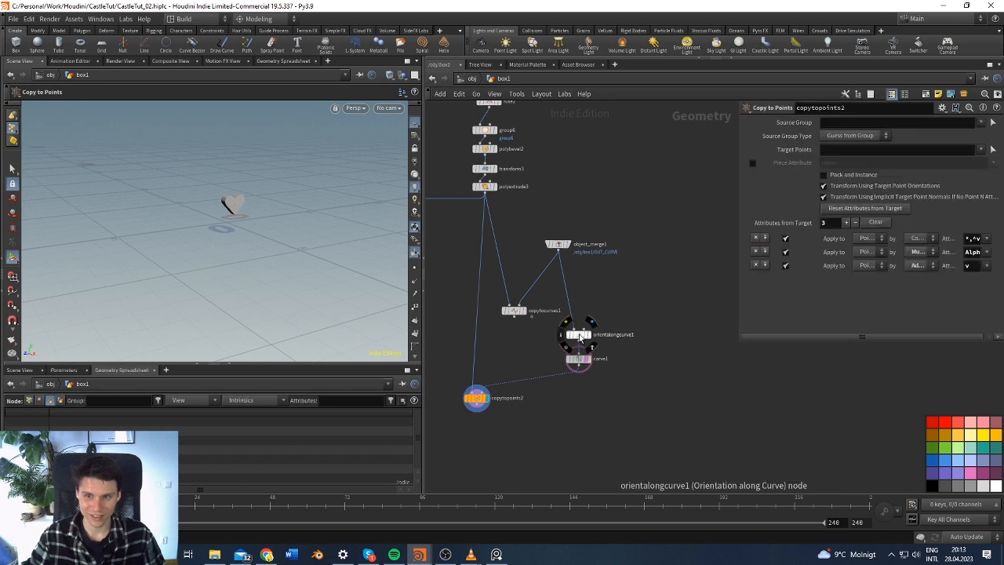
Move orientalongcurve1 and carve1 up beneath object_merge1 and display carve1
left_click_drag(583, 337, 583, 281)
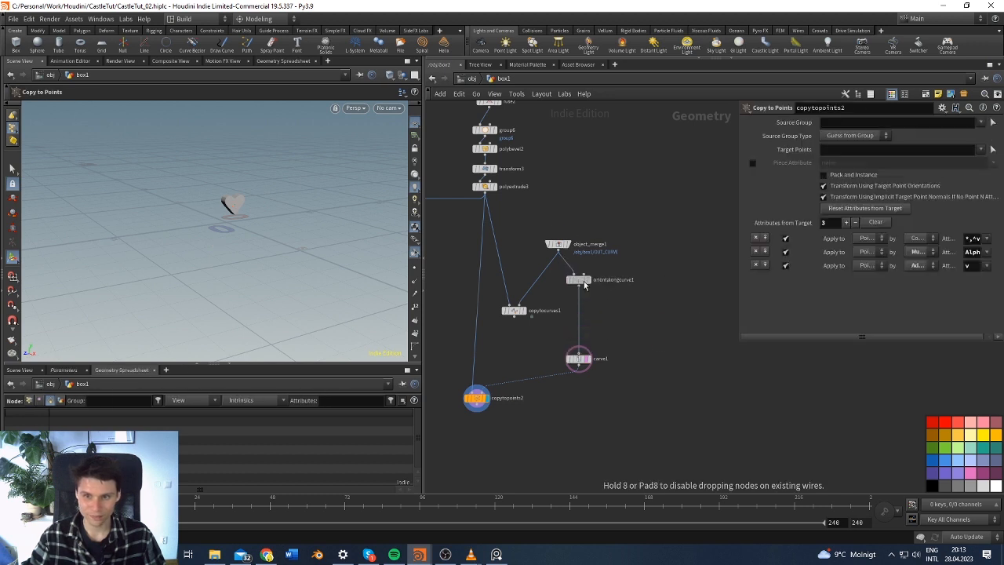
left_click_drag(591, 365, 591, 312)
left_click(591, 310)
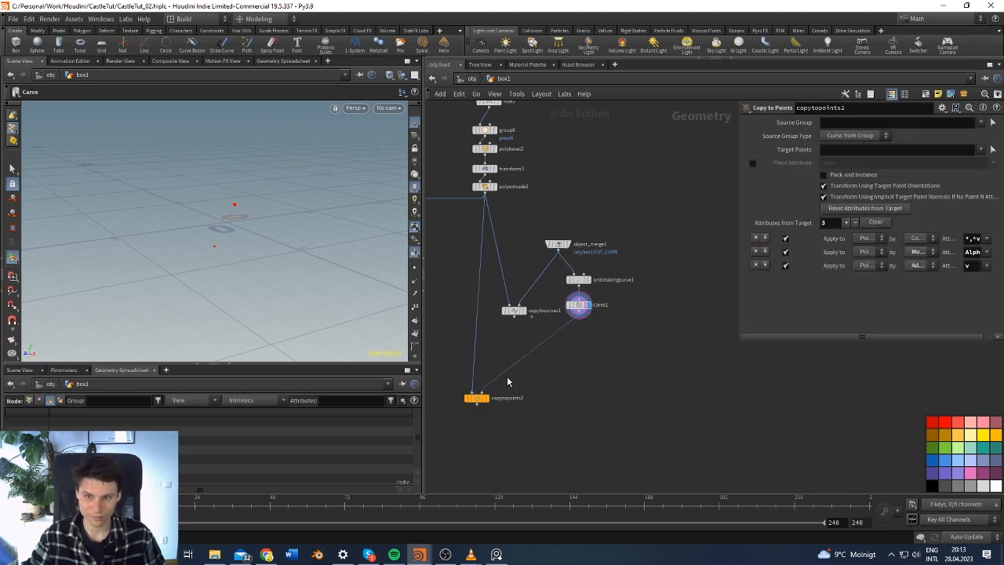
Display object_merge1 and move copytopoints2 and copytocurves1 closer to the curve nodes
left_click_drag(516, 314, 512, 301)
left_click(567, 245)
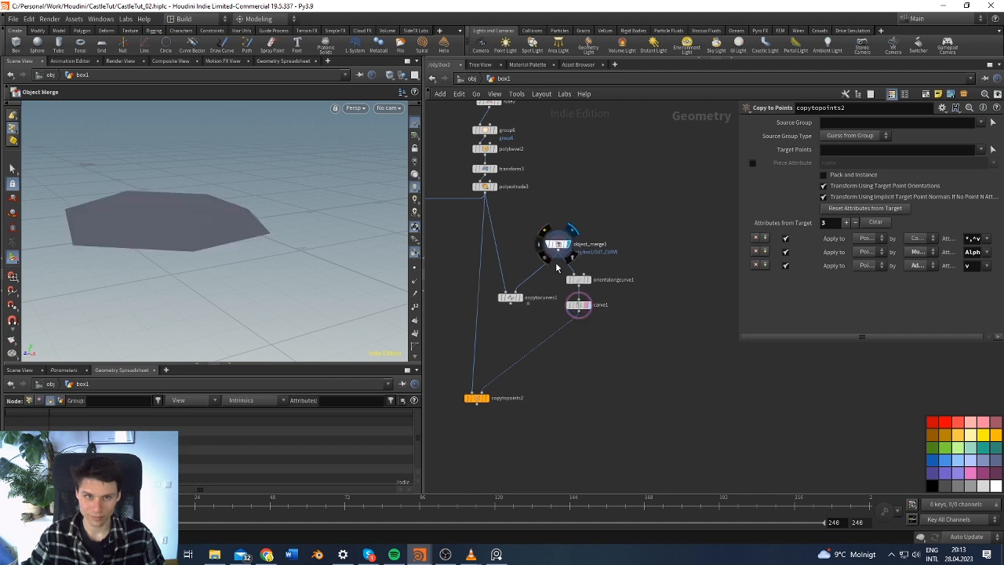
left_click_drag(476, 398, 507, 365)
left_click_drag(516, 302, 523, 278)
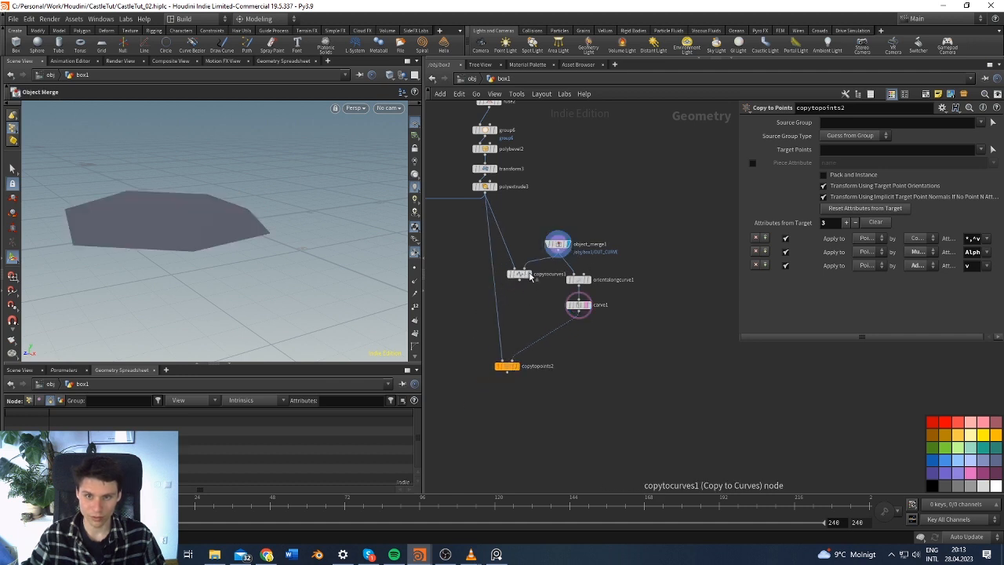
Preview the hearts copied by copytocurves1, and delete that node
left_click(531, 275)
left_click_drag(521, 276, 517, 291)
left_click_drag(529, 258, 505, 312)
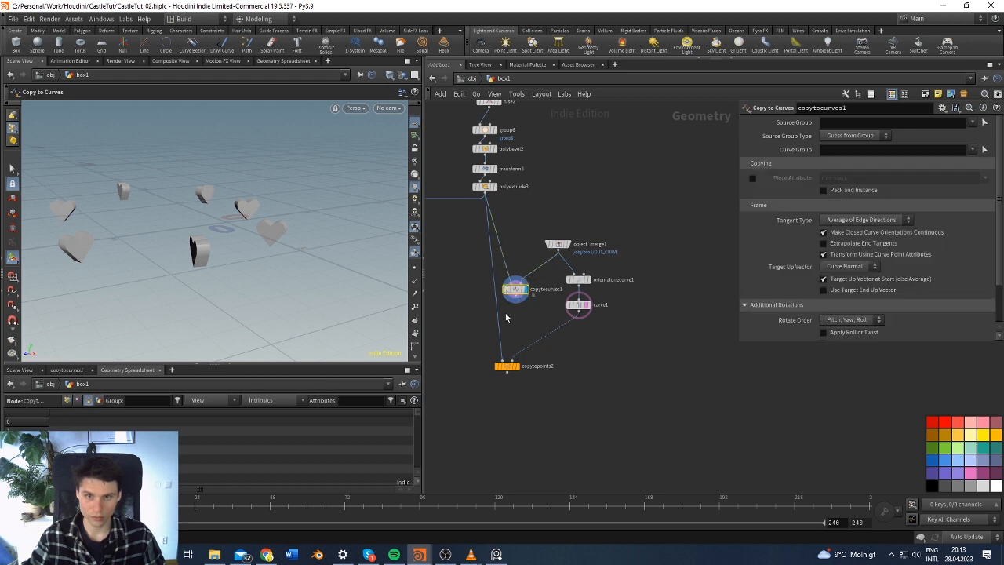
key("Delete")
Align object_merge1 above orientalongcurve1 and display its curve
left_click_drag(563, 248, 578, 257)
left_click_drag(609, 210, 510, 345)
left_click(611, 202)
scroll(603, 240, "up", 2)
left_click(587, 258)
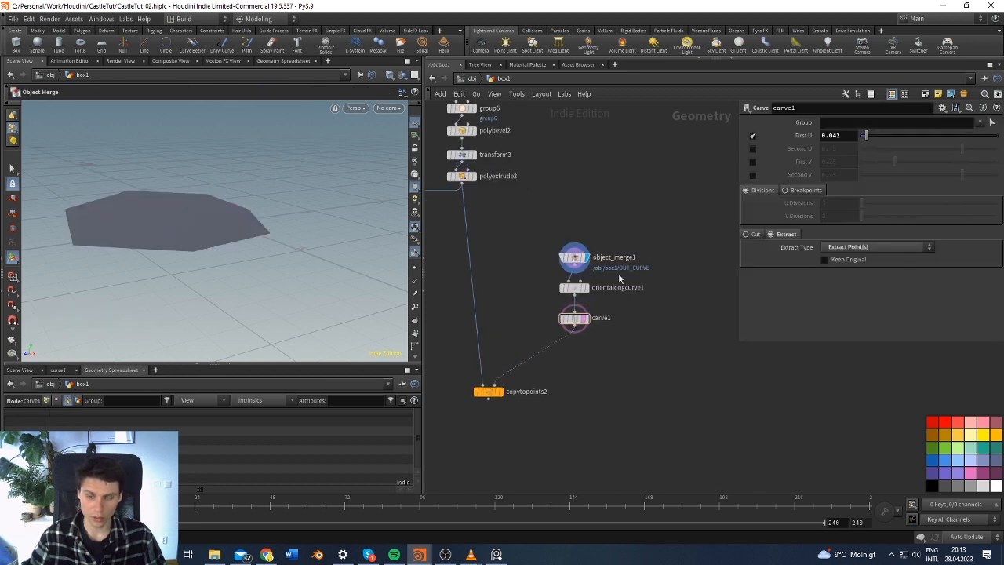
Display carve1 and switch it from extracting points to cutting the curve
left_click(578, 290)
left_click(579, 319)
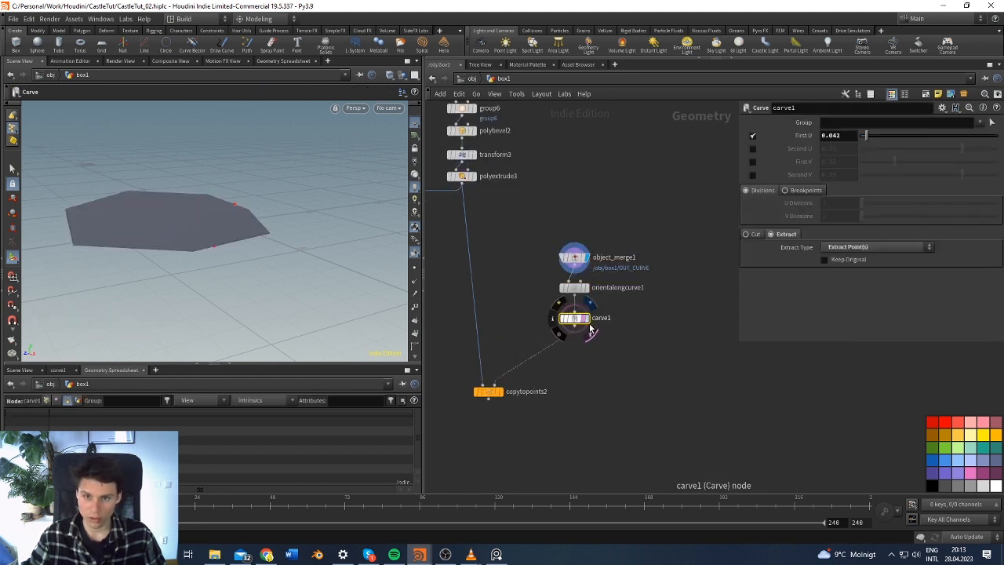
left_click(590, 325)
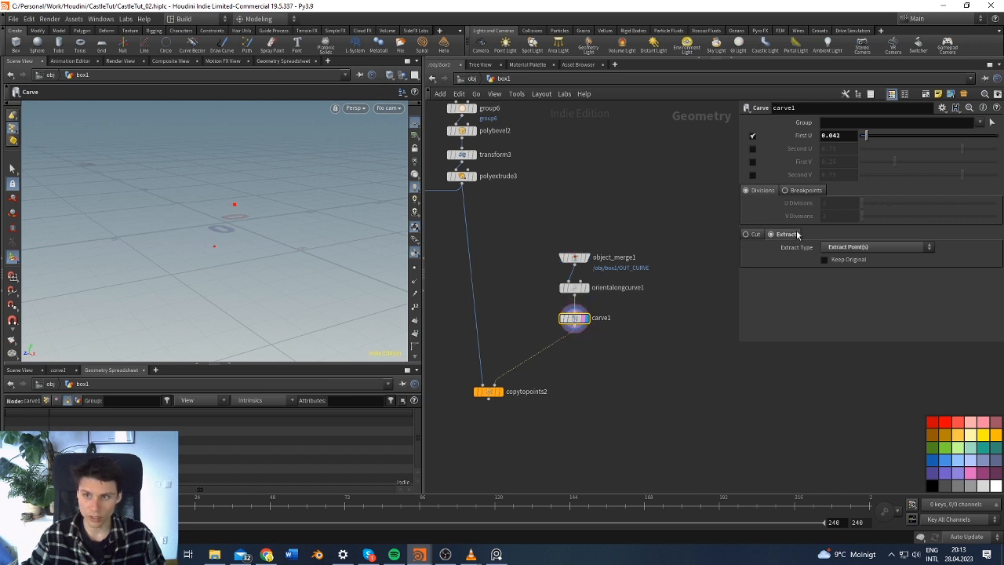
left_click(748, 233)
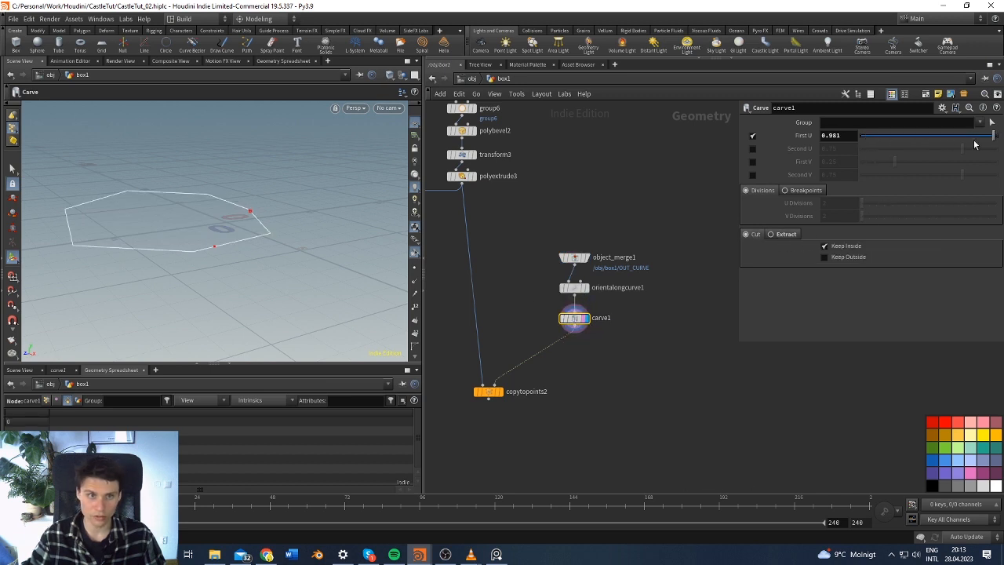
Switch carve1 back to extracting points, display copytopoints2, and lower carve1's First U to about 0.004
left_click(772, 234)
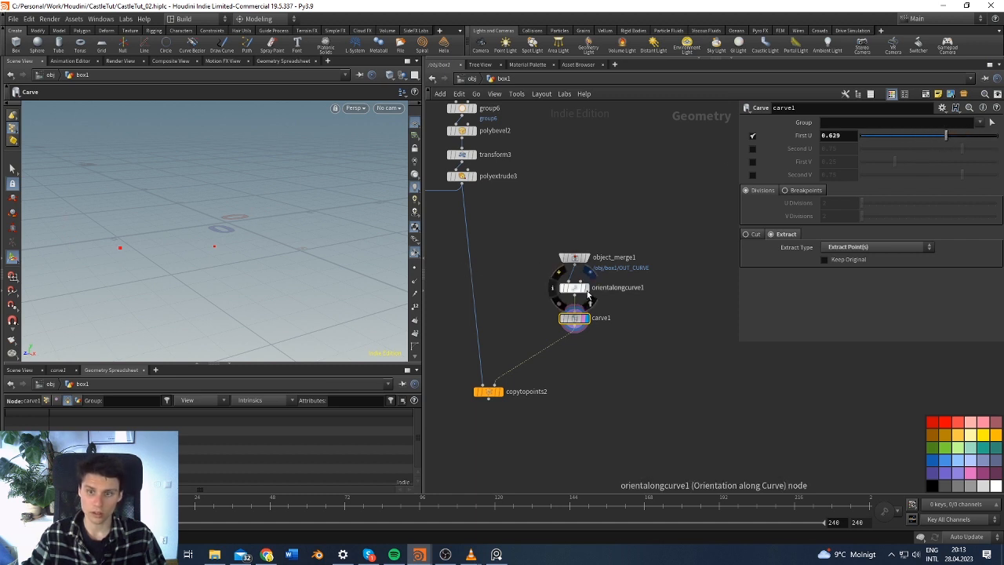
left_click(499, 392)
left_click_drag(912, 138, 860, 135)
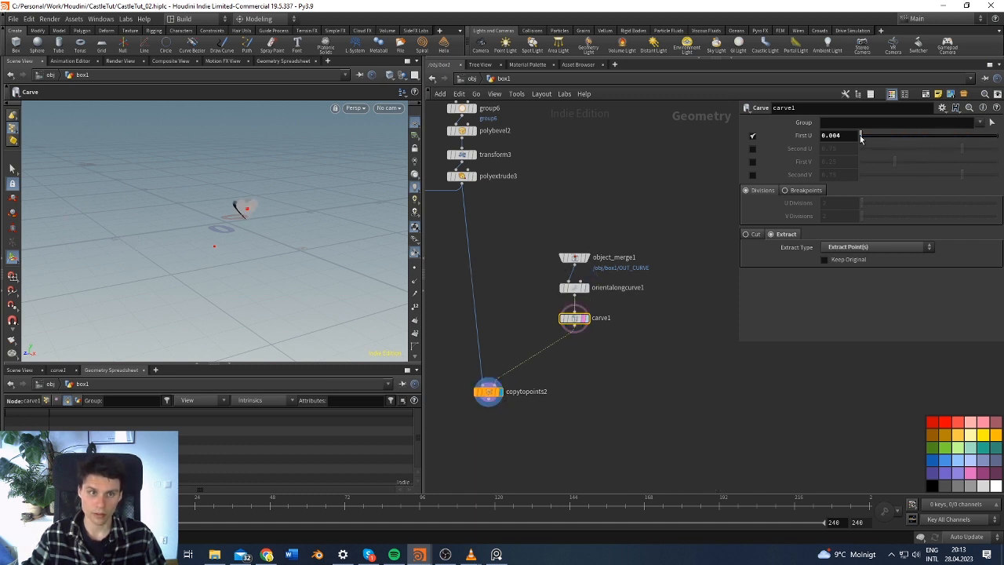
Show point normals and compare the normals of object_merge1 and orientalongcurve1 along the outline curve
left_click(579, 288)
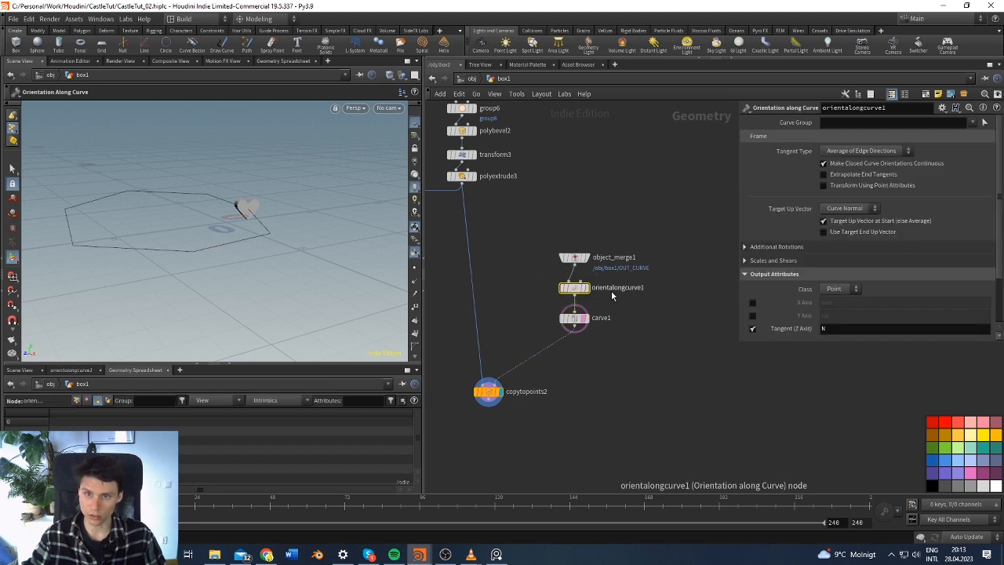
right_click_drag(258, 276, 298, 237, "alt")
left_click_drag(298, 237, 402, 248, "alt")
key("Return")
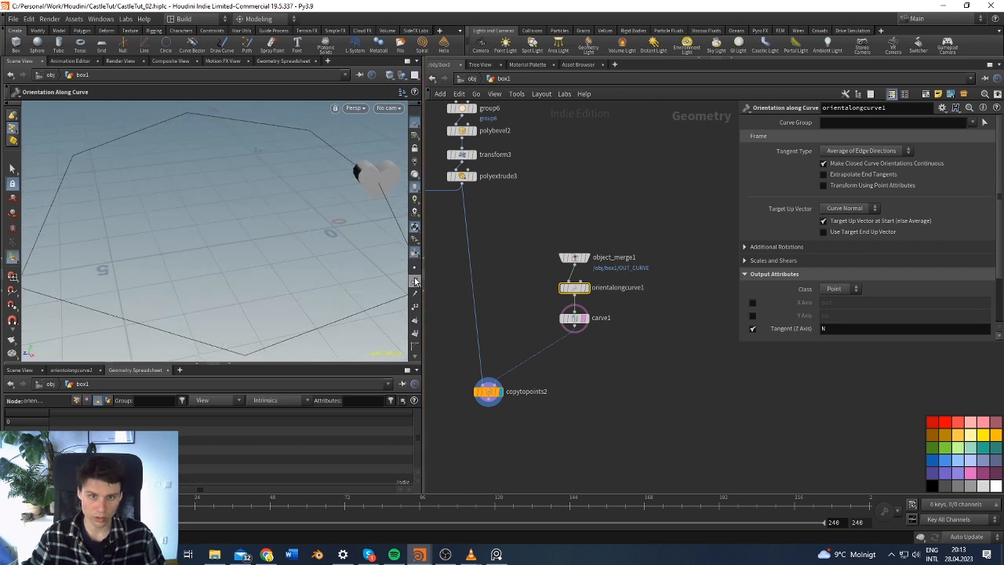
left_click(585, 257)
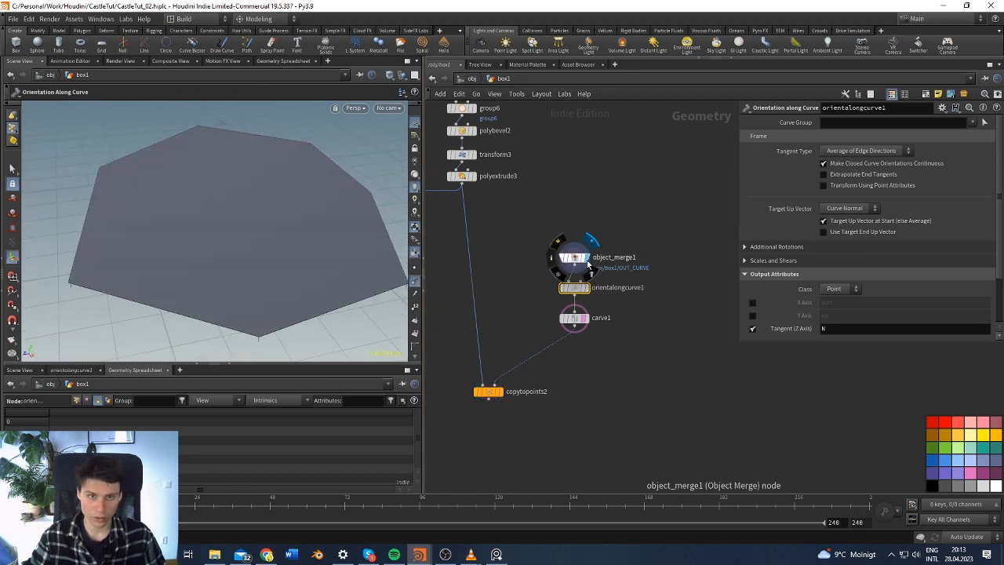
middle_click_drag(281, 295, 221, 290, "alt")
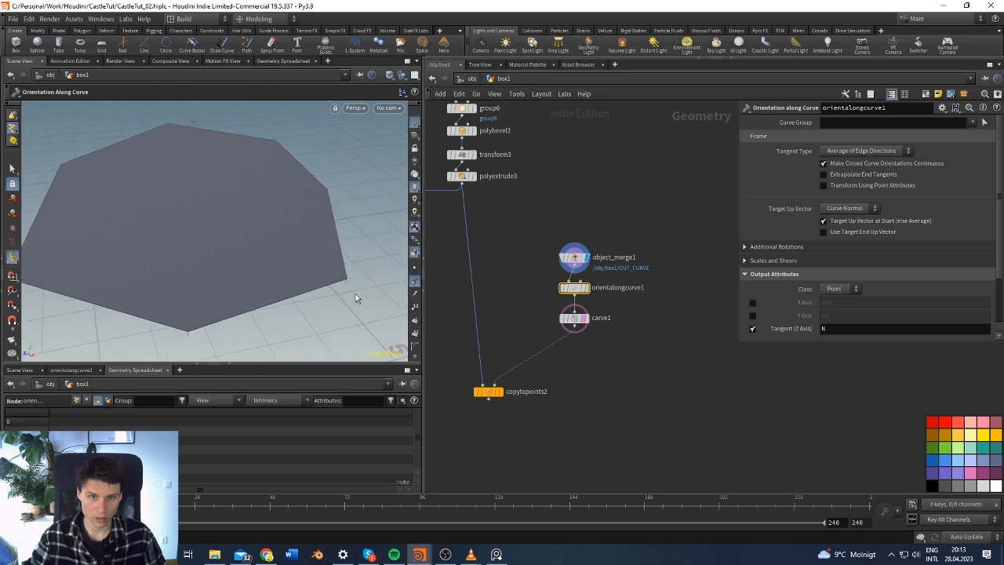
left_click(585, 286)
left_click_drag(255, 344, 274, 287, "alt")
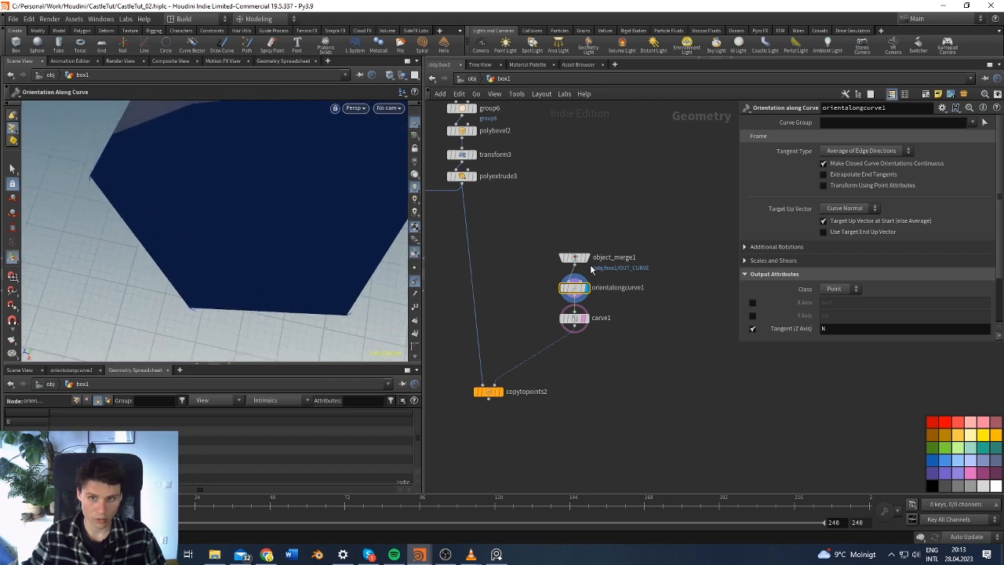
left_click(587, 259)
left_click(587, 289)
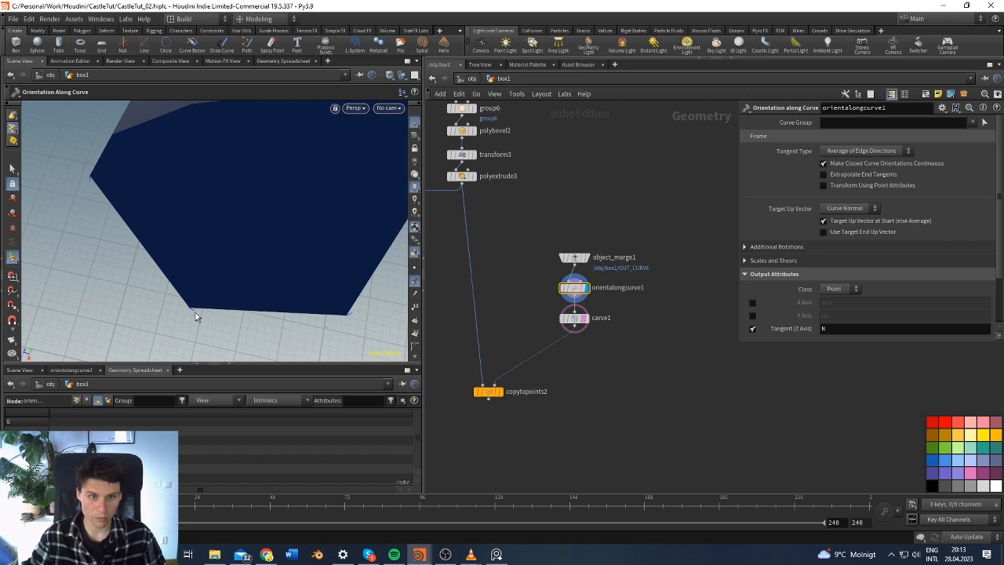
left_click(586, 257)
left_click_drag(313, 283, 266, 188, "alt")
left_click(586, 288)
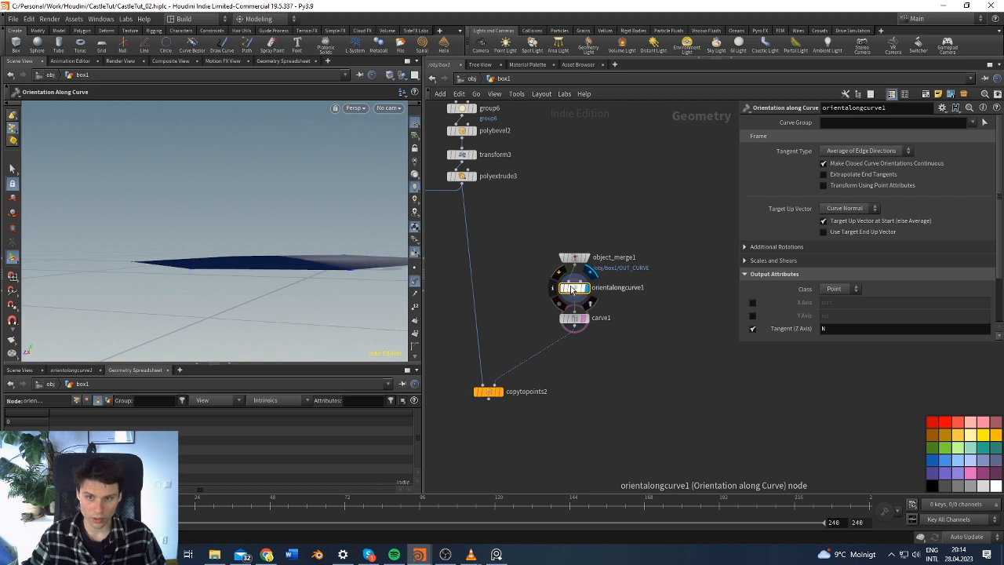
Examine carve1's extracted point, and inspect how copytopoints2 orients the heart on it
left_click_drag(336, 289, 341, 324)
scroll(510, 235, "down", 5)
middle_click_drag(542, 236, 518, 146)
middle_click_drag(641, 339, 603, 179)
scroll(644, 298, "up", 6)
left_click(688, 351)
middle_click_drag(647, 360, 636, 306)
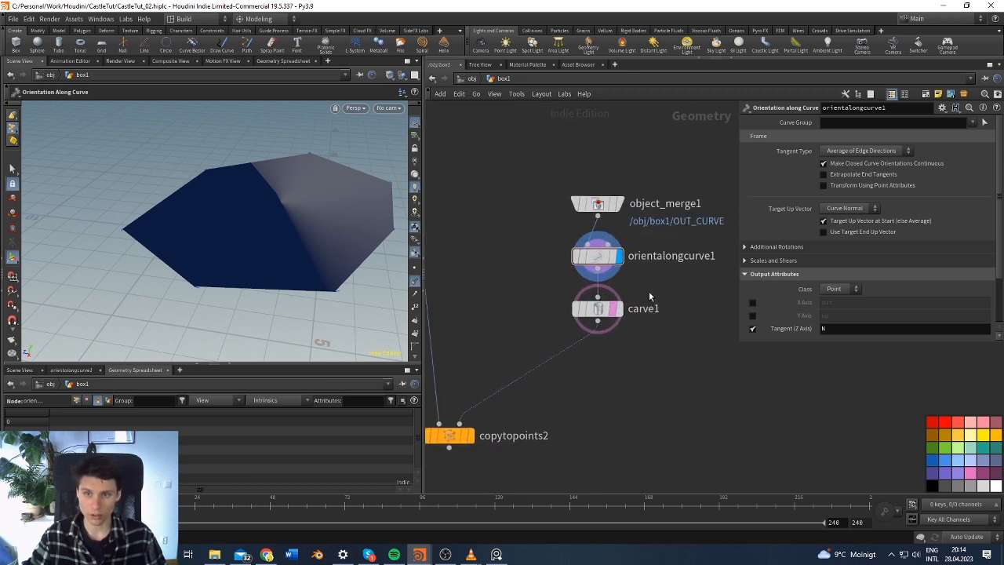
left_click(619, 309)
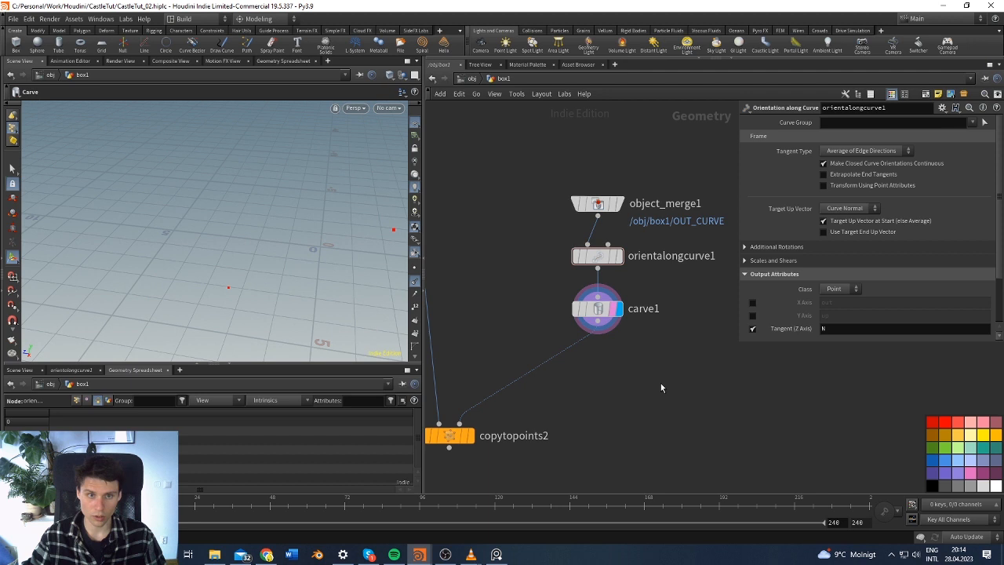
left_click_drag(241, 265, 217, 271, "alt")
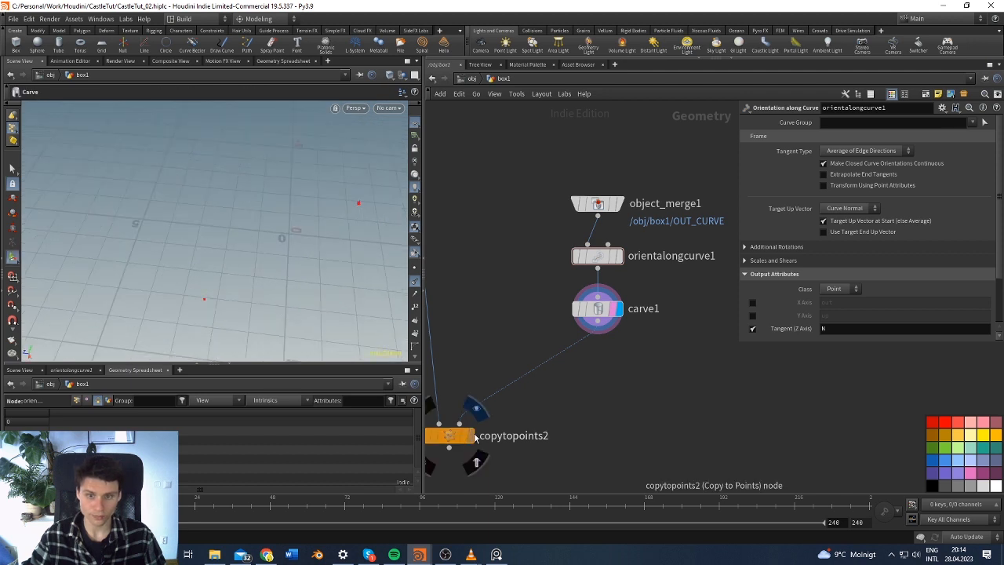
left_click(471, 435)
left_click(452, 438)
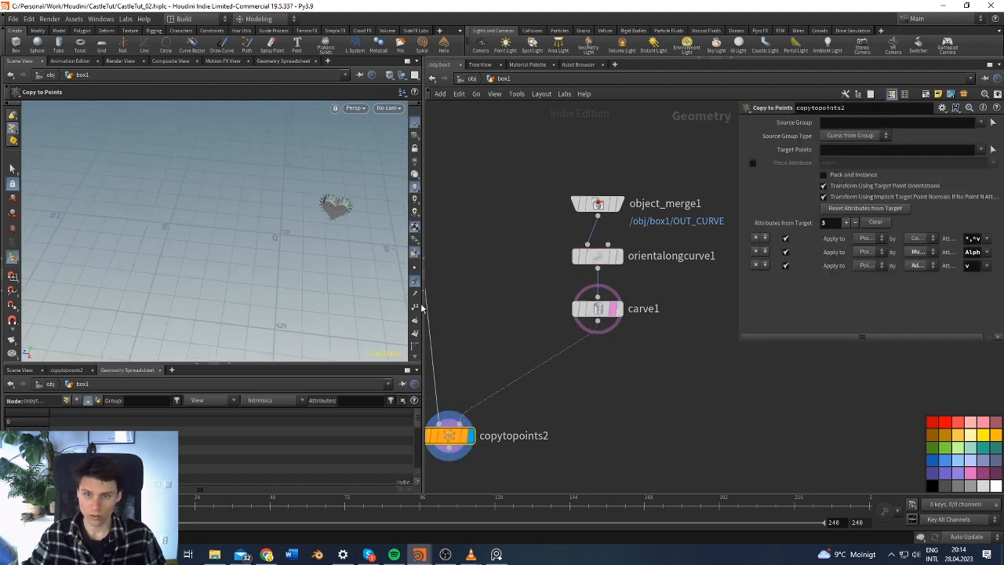
scroll(417, 282, "down", 2)
scroll(295, 226, "down", 2)
left_click_drag(280, 252, 321, 213, "alt")
Move the Boolean node lower in the network and template the merge node above it to overlay the castle wireframe
scroll(490, 313, "down", 3)
middle_click_drag(486, 264, 575, 311)
scroll(584, 317, "down", 4)
left_click_drag(480, 239, 480, 335)
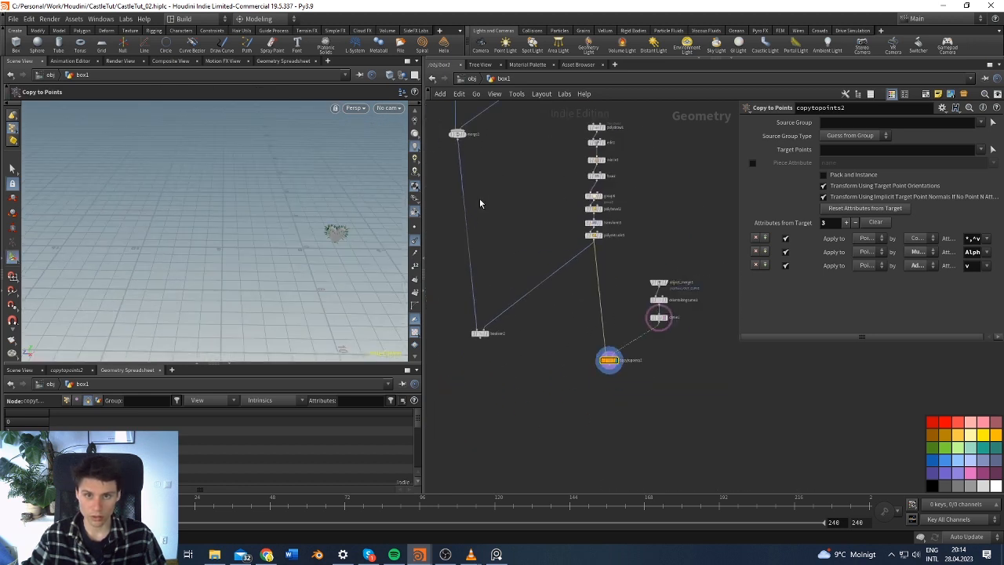
left_click(468, 145)
scroll(350, 241, "up", 3)
left_click_drag(345, 238, 362, 295, "alt")
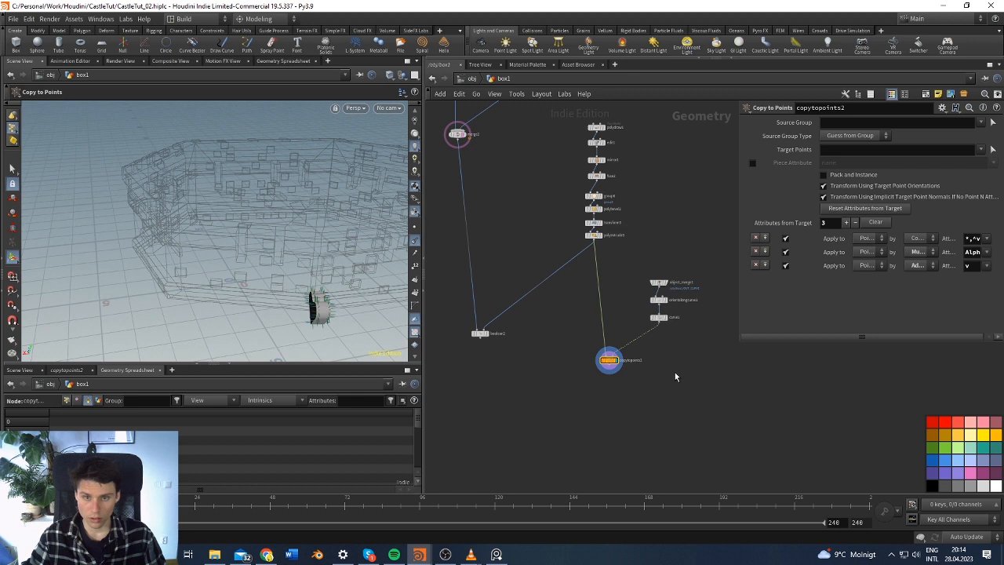
Set the Y rotation of transform3 to 90 so the heart turns relative to the castle wall
left_click(595, 224)
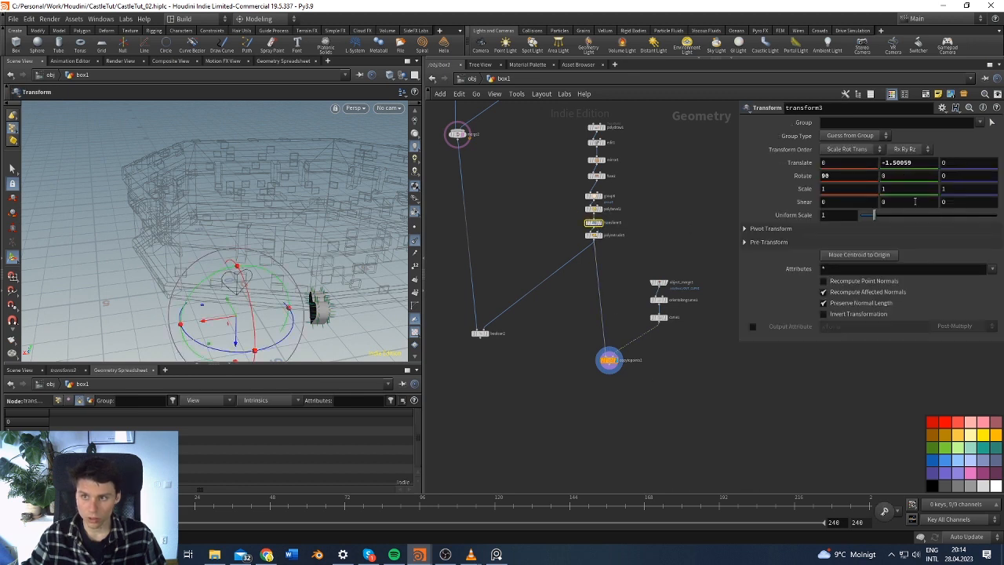
scroll(627, 210, "up", 2)
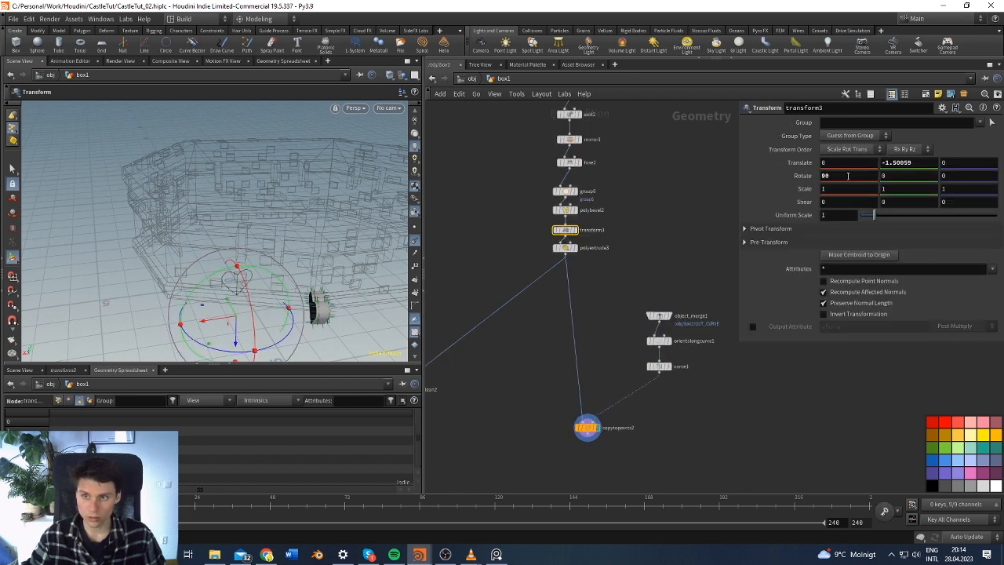
middle_click_drag(849, 177, 785, 200)
key("ctrl+z")
mouse_move(892, 178)
middle_mouse_down()
mouse_move(933, 180)
mouse_move(882, 176)
middle_mouse_up()
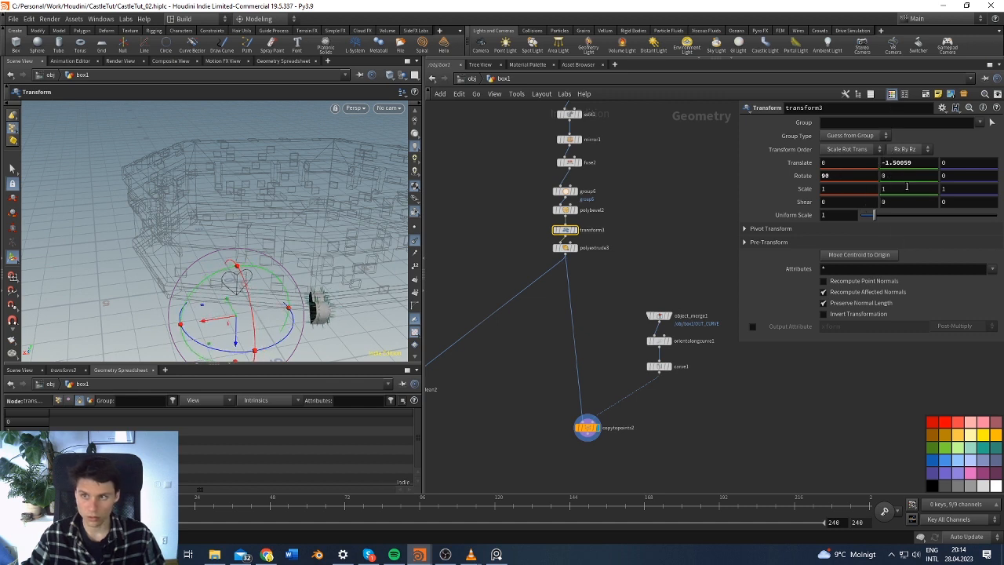
key("Return")
left_click_drag(294, 300, 320, 356, "alt")
left_click_drag(318, 324, 331, 292, "alt")
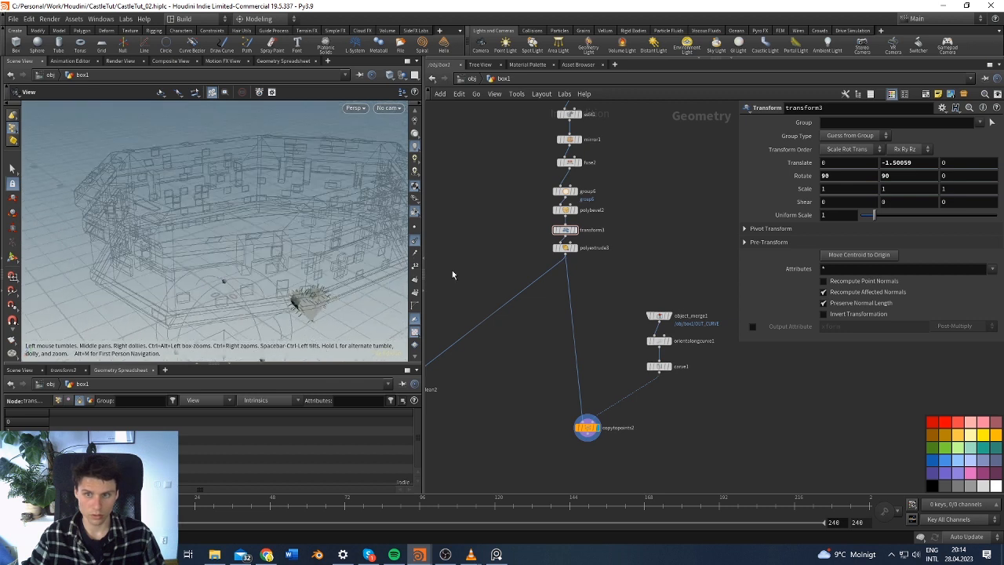
Scale the heart in transform3 to 2.8 on all axes and set its Y translation to -3.00059
middle_click_drag(598, 323, 599, 309)
middle_click_drag(798, 189, 880, 187)
left_click_drag(314, 222, 368, 193, "alt")
mouse_move(848, 188)
middle_mouse_down()
mouse_move(858, 188)
mouse_move(829, 189)
middle_mouse_up()
middle_click_drag(895, 163, 816, 160)
left_click_drag(102, 330, 268, 295, "alt")
middle_click_drag(547, 224, 551, 244)
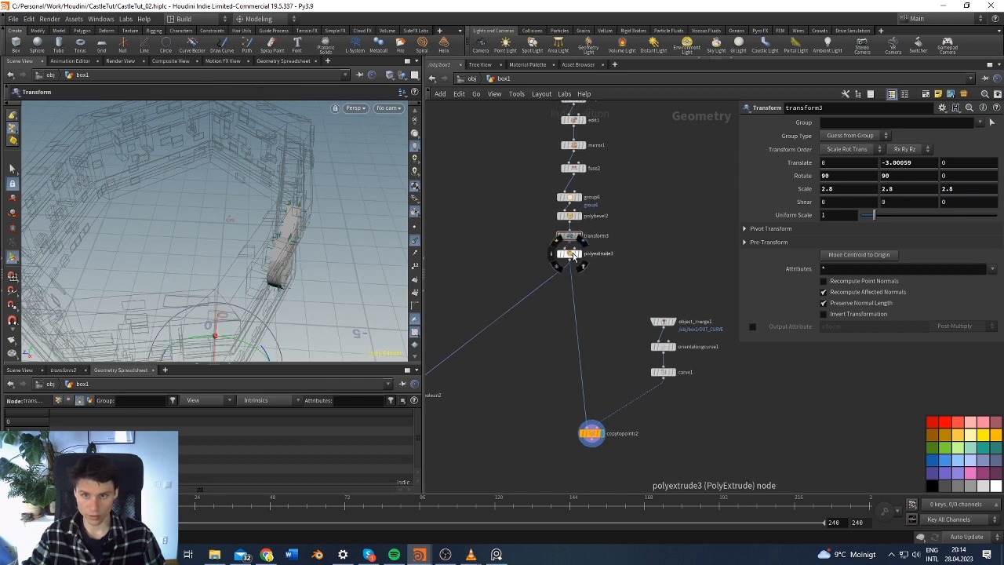
Increase the extrusion Distance of polyextrude3 to 2.4
left_click(570, 254)
scroll(767, 169, "up", 2)
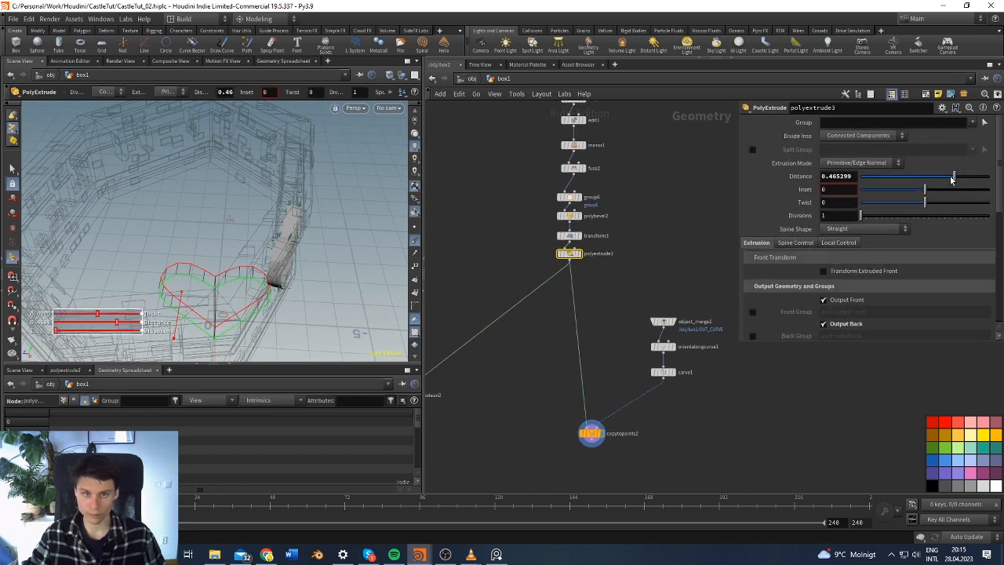
left_click_drag(951, 179, 989, 177)
left_click_drag(313, 212, 259, 235, "alt")
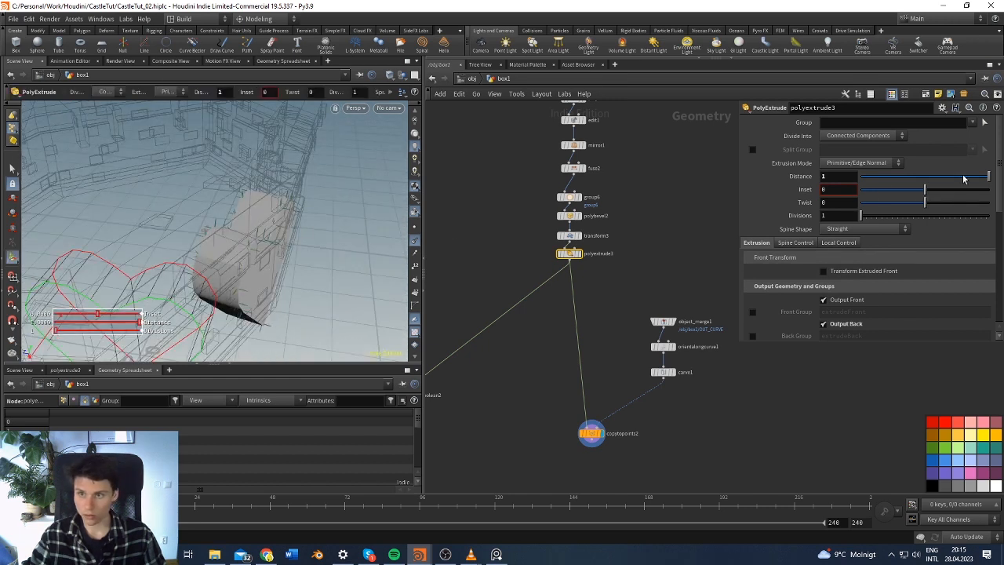
middle_click_drag(798, 179, 924, 163)
left_click(569, 235)
key("ctrl+z")
middle_click_drag(837, 163, 869, 163)
key("ctrl+z")
middle_click_drag(952, 164, 977, 164)
key("ctrl+z")
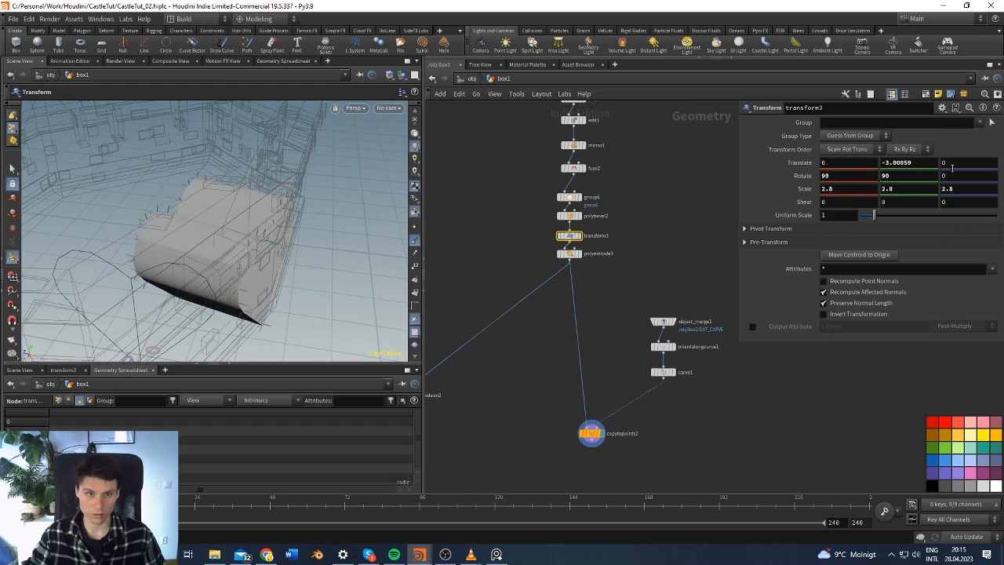
left_click_drag(290, 246, 336, 250)
key("Return")
left_click(570, 252)
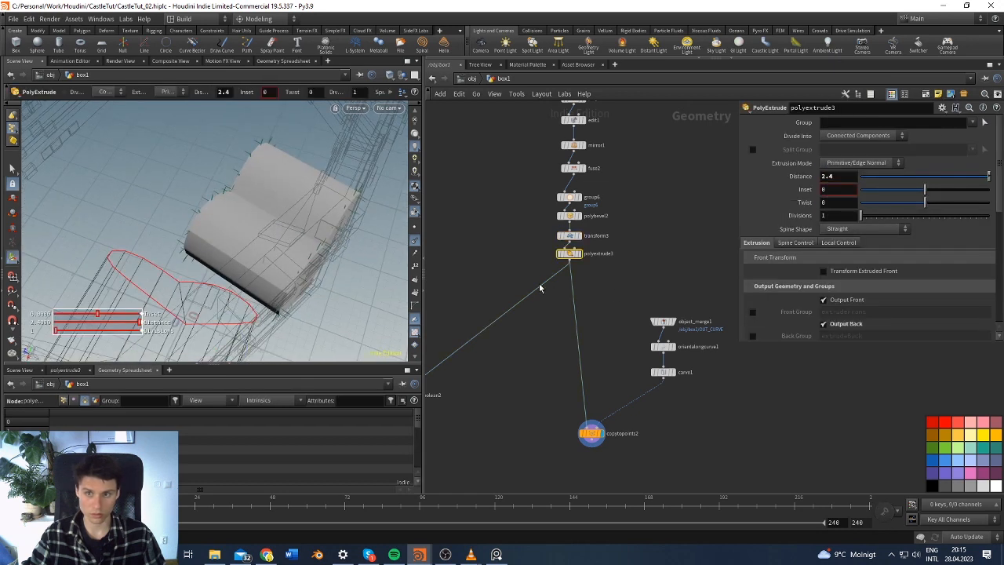
Set transform3's X translation to -1 to shift the extruded heart through the wall
left_click(569, 235)
middle_click_drag(838, 164, 781, 165)
left_click_drag(294, 241, 261, 238, "alt")
right_click(261, 238)
left_click(150, 191)
left_click_drag(150, 191, 387, 209, "alt")
key("Return")
Scale the heart in transform3 to 3.6 on all axes and set its Y translation to -4.00059
middle_click_drag(803, 188, 822, 175)
middle_click_drag(900, 162, 893, 174)
middle_click_drag(807, 190, 831, 190)
middle_click_drag(889, 162, 854, 171)
left_click_drag(278, 174, 338, 246, "alt")
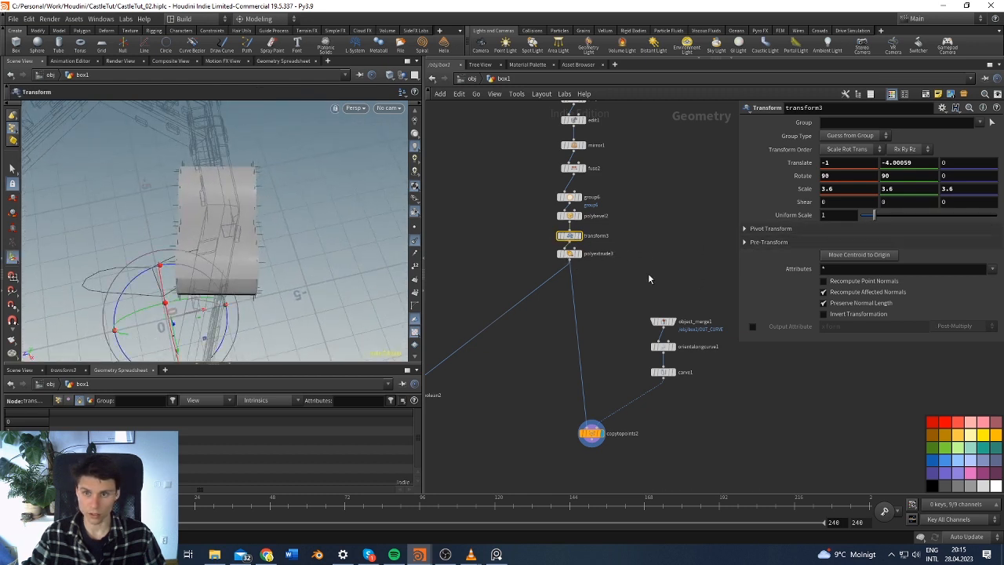
Set polyextrude3's Distance to 3.8 and transform3's X translation to -1.8 so the heart cuts fully through the wall
left_click(568, 255)
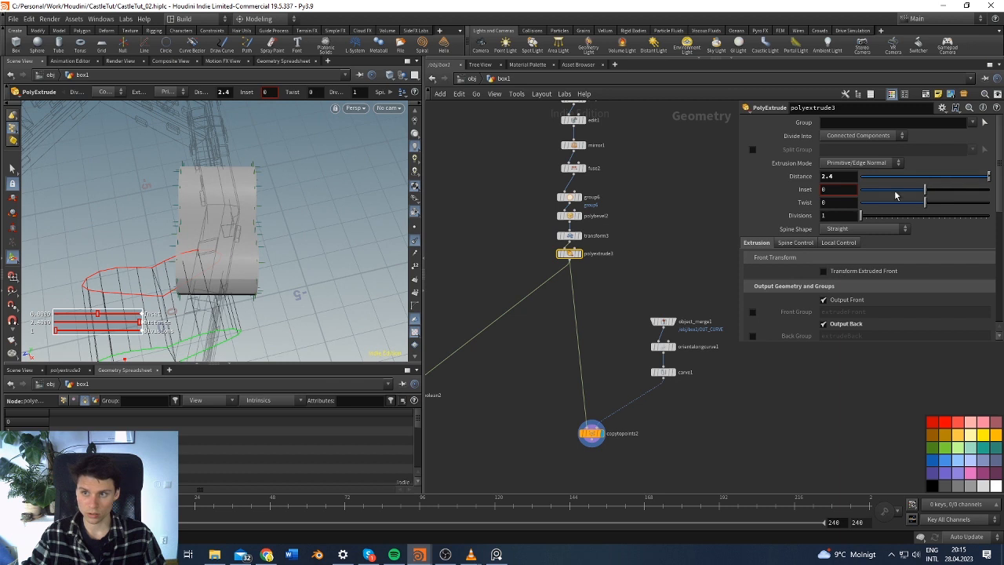
middle_click_drag(802, 178, 707, 242)
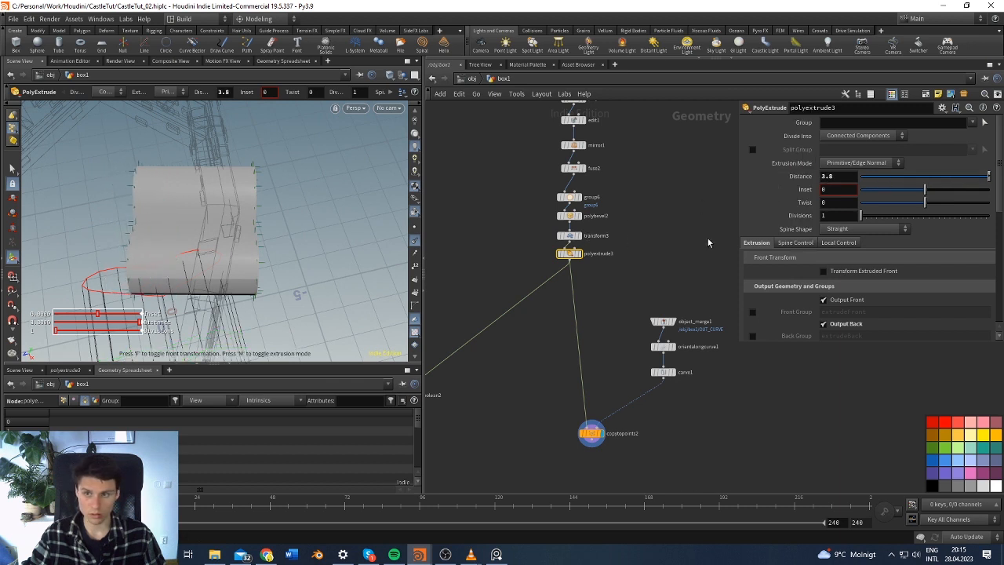
left_click(570, 236)
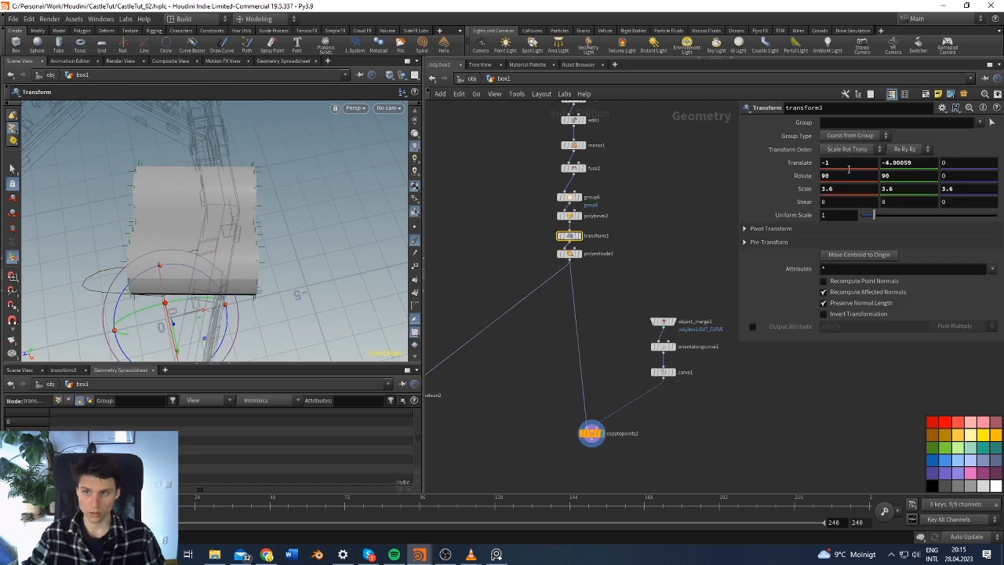
key("Escape")
left_click_drag(277, 218, 158, 248)
key("Return")
left_click_drag(223, 245, 287, 181)
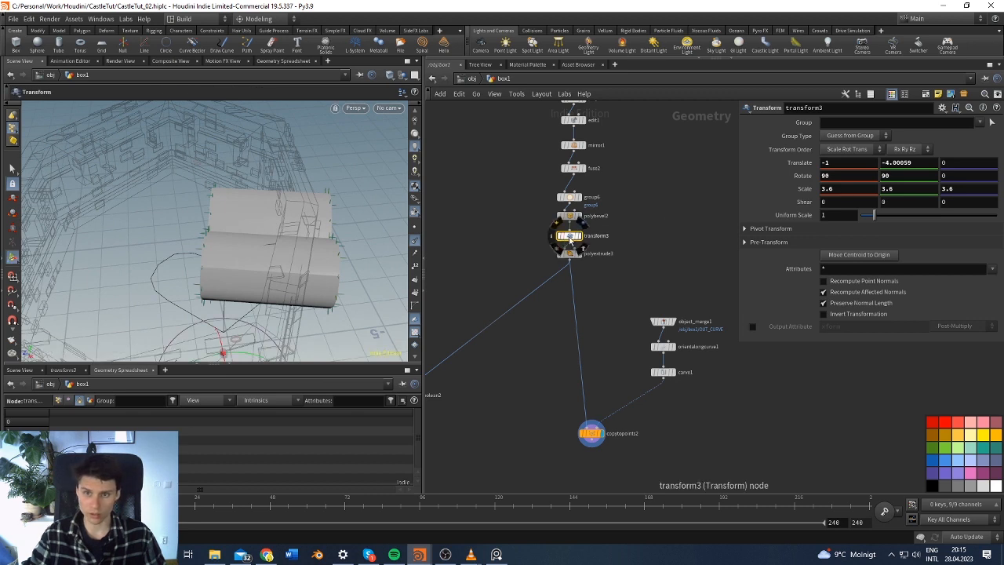
middle_click_drag(837, 161, 788, 191)
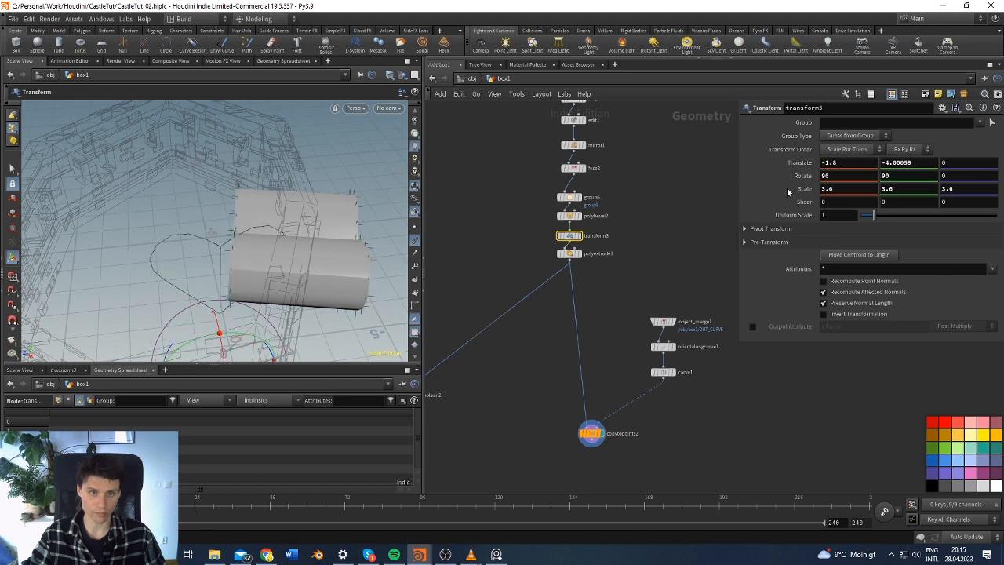
key("Escape")
left_click_drag(313, 225, 309, 180)
key("Return")
Place the Boolean below copytopoints2, feed copytopoints2 into its second input instead of polyextrude3, and display the Boolean
middle_click_drag(506, 447, 586, 386)
scroll(586, 386, "down", 2)
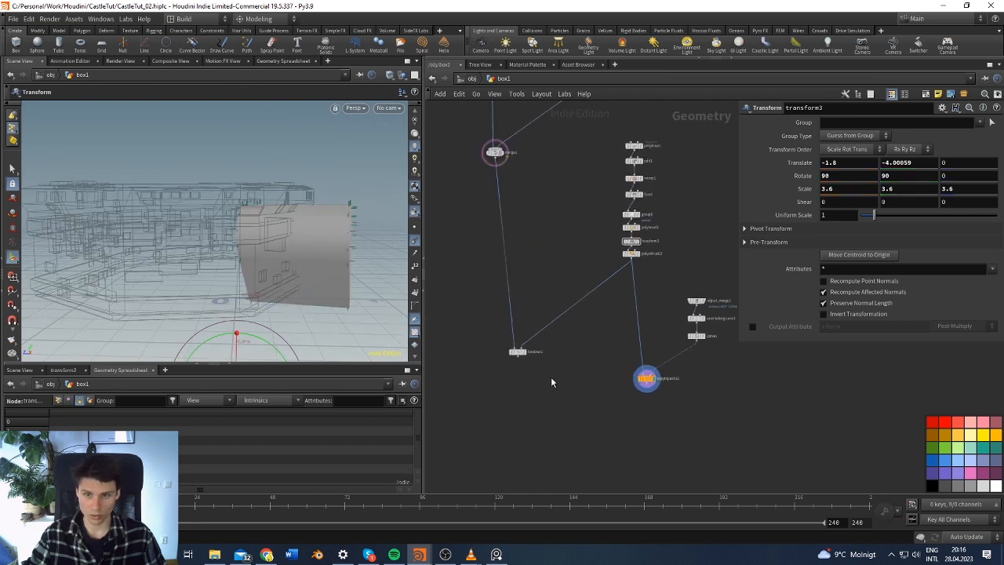
mouse_move(657, 383)
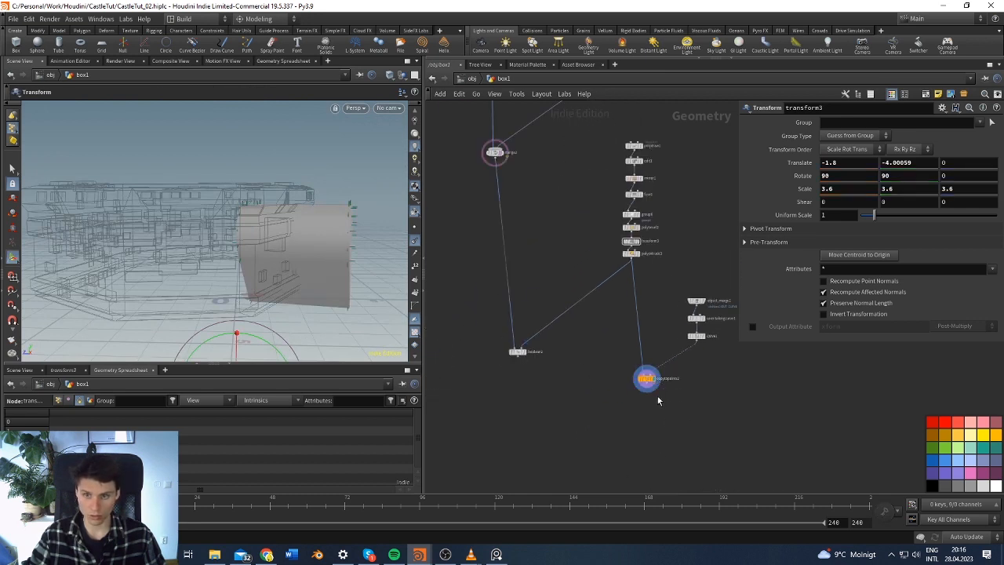
left_click_drag(524, 357, 580, 432)
left_click(583, 428)
left_click_drag(238, 248, 274, 251)
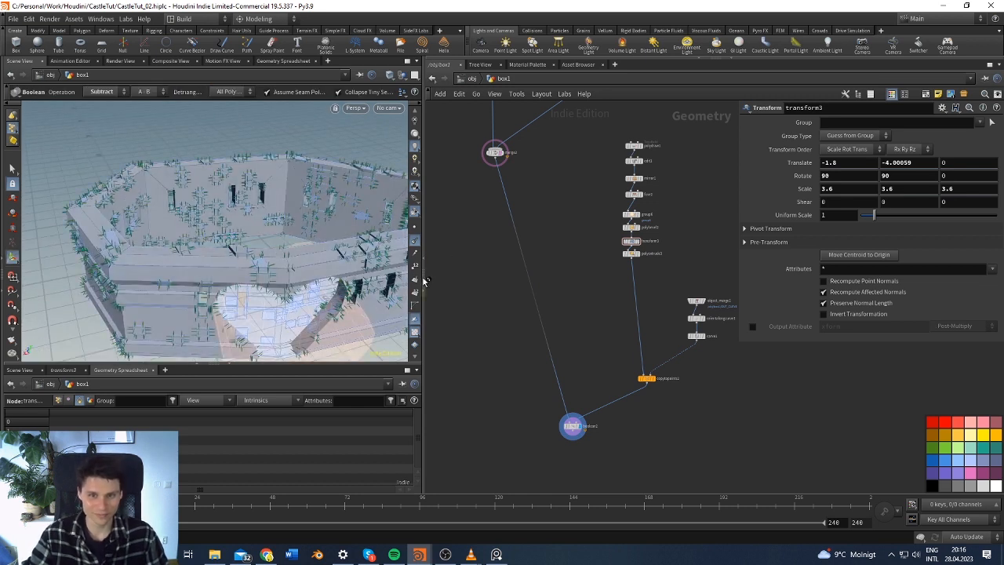
Hide the point normals in the viewport and set its shading to Smooth Shaded
left_click(415, 244)
left_click_drag(314, 255, 372, 188)
middle_click_drag(274, 199, 278, 224)
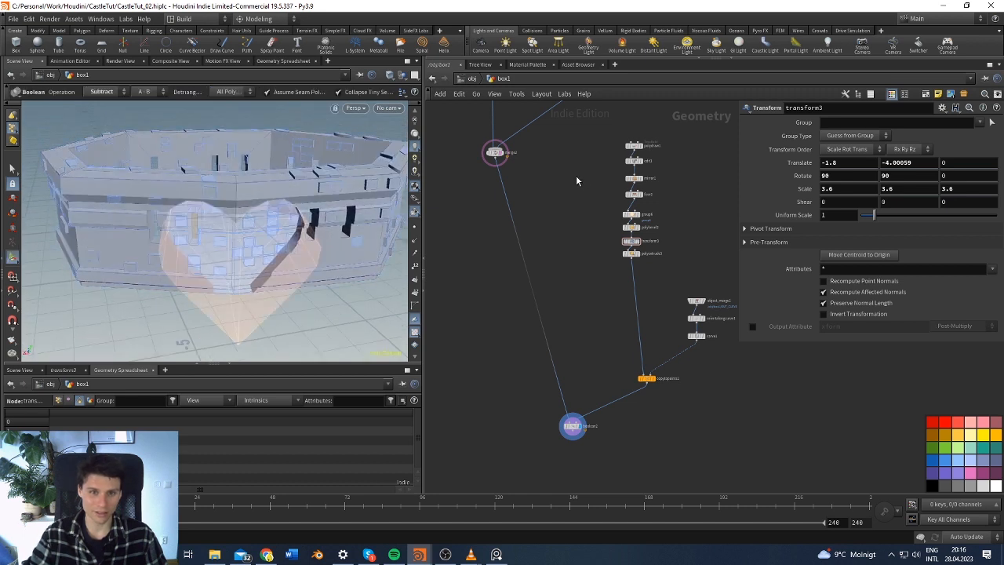
left_click(391, 78)
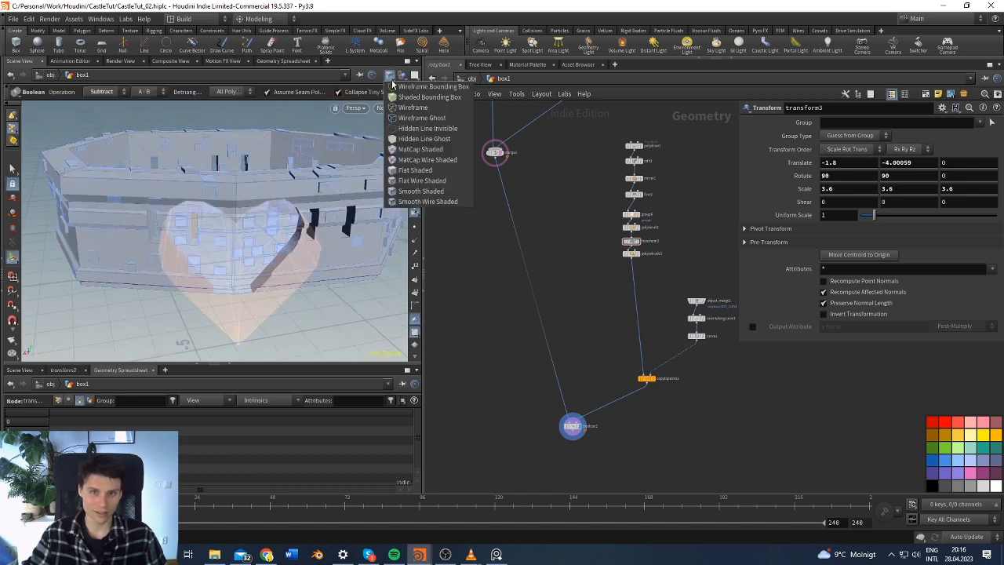
left_click(421, 190)
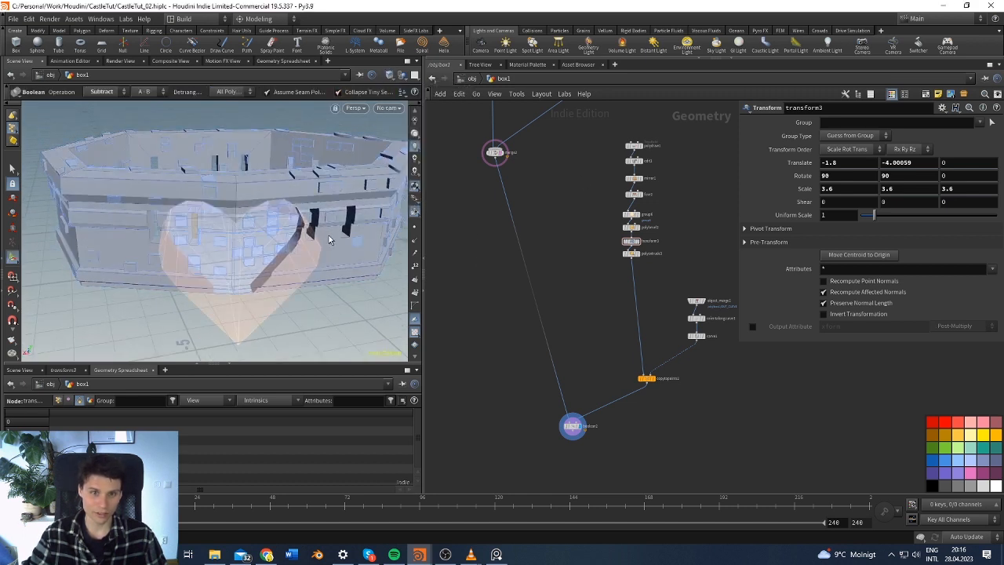
middle_click_drag(329, 239, 338, 258)
left_click(391, 78)
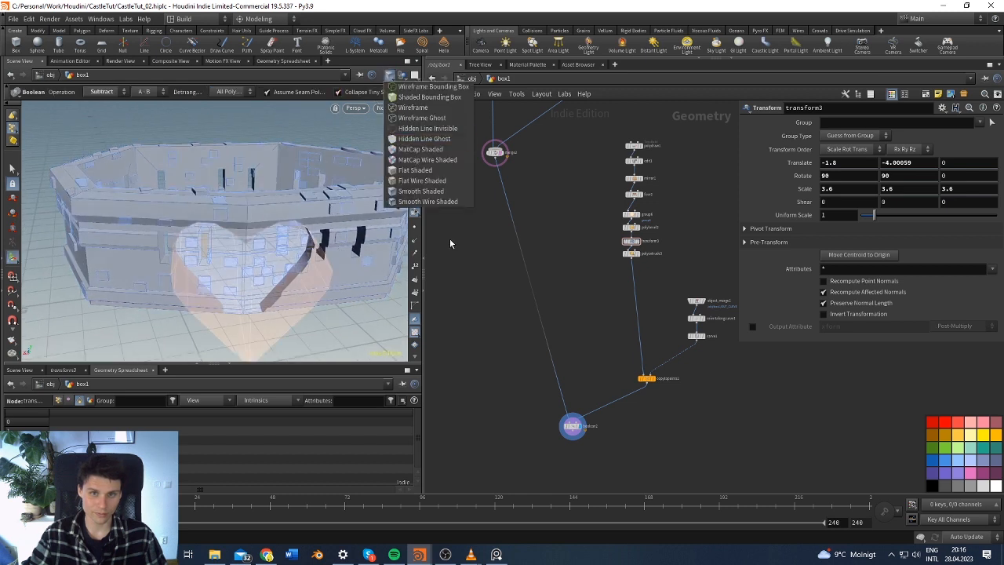
left_click(444, 193)
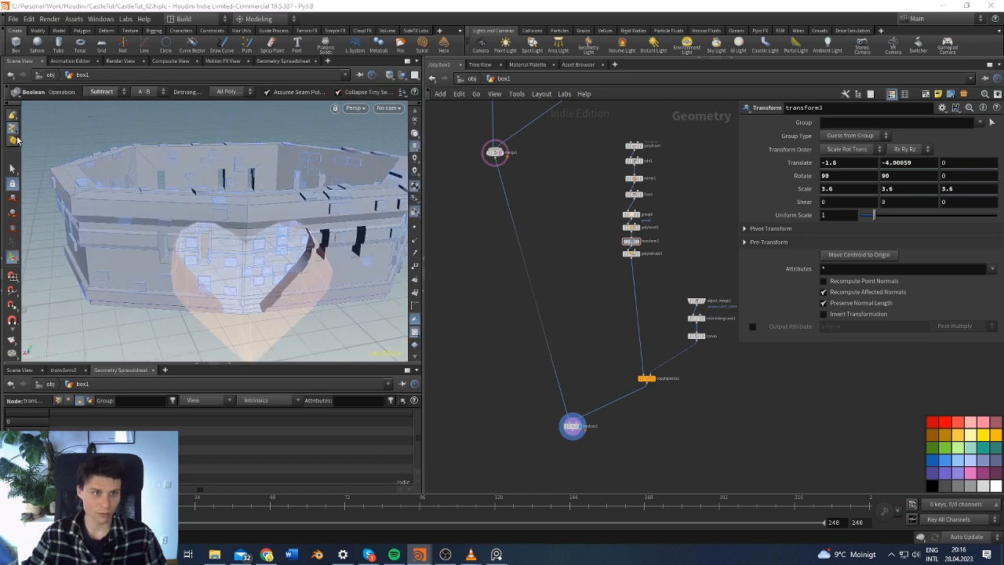
Switch to the Select tool, display copytopoints2 to check the heart cutter, and return the display to the Boolean
middle_click_drag(550, 436, 521, 377)
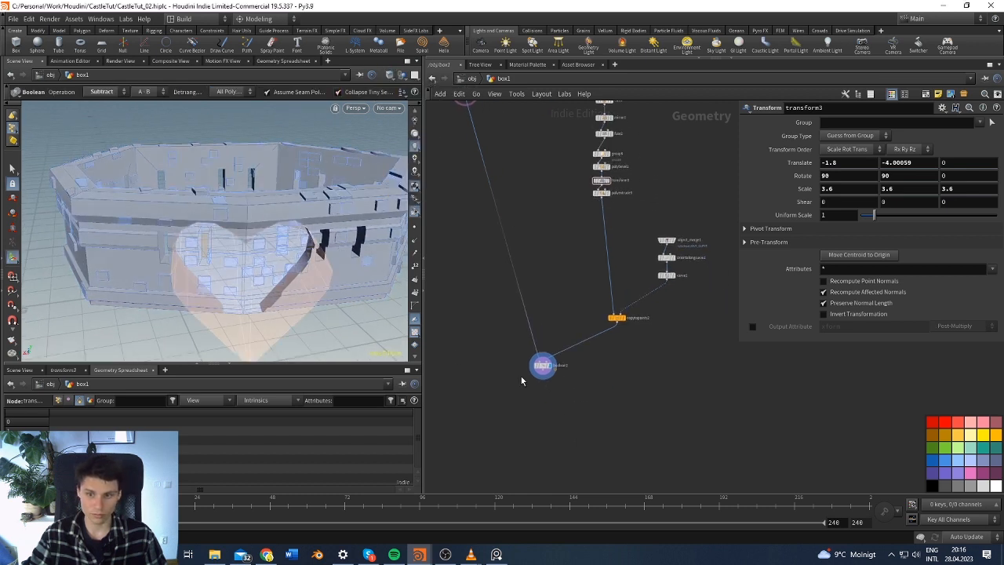
left_click(17, 170)
left_click_drag(253, 263, 455, 269, "alt")
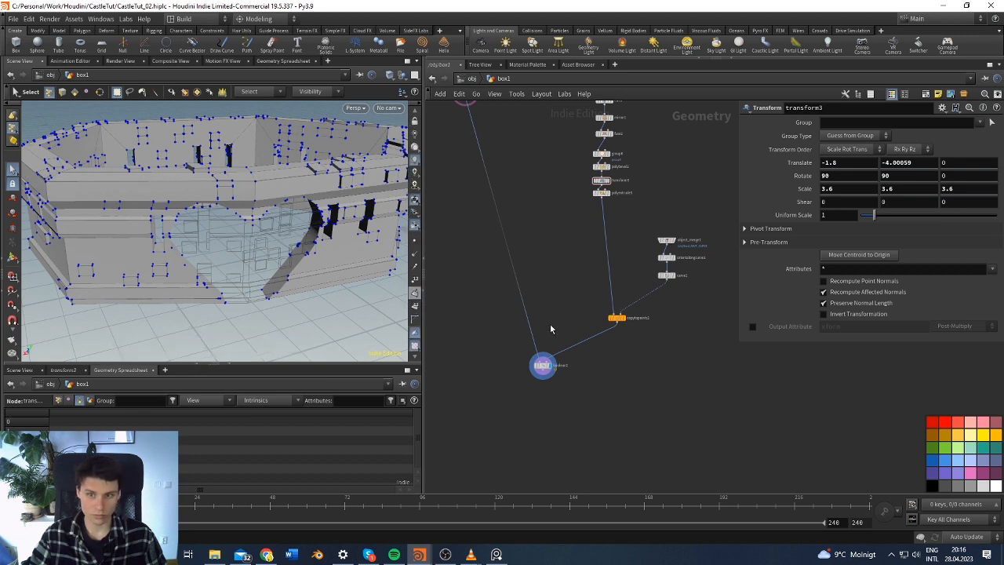
left_click(626, 318)
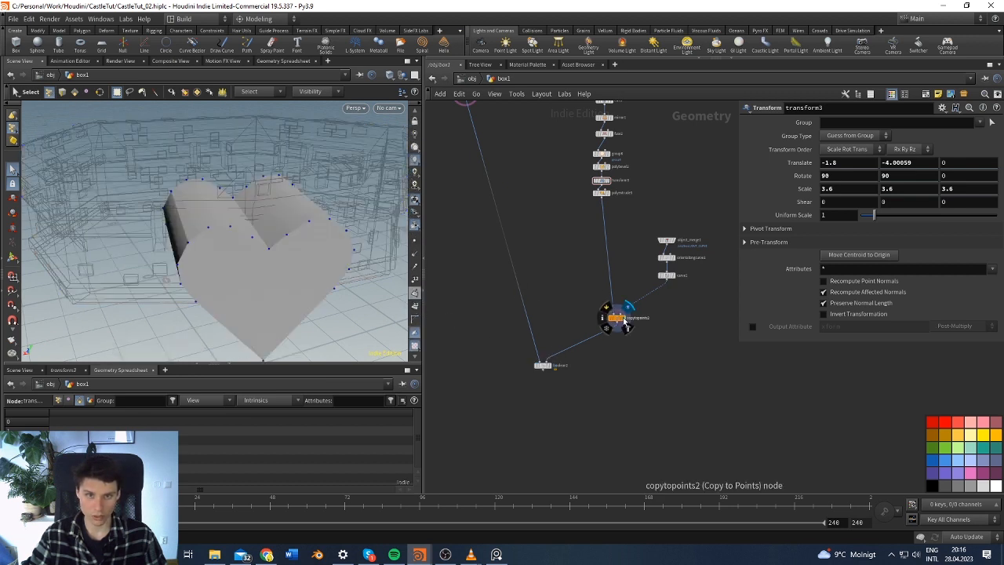
left_click(551, 372)
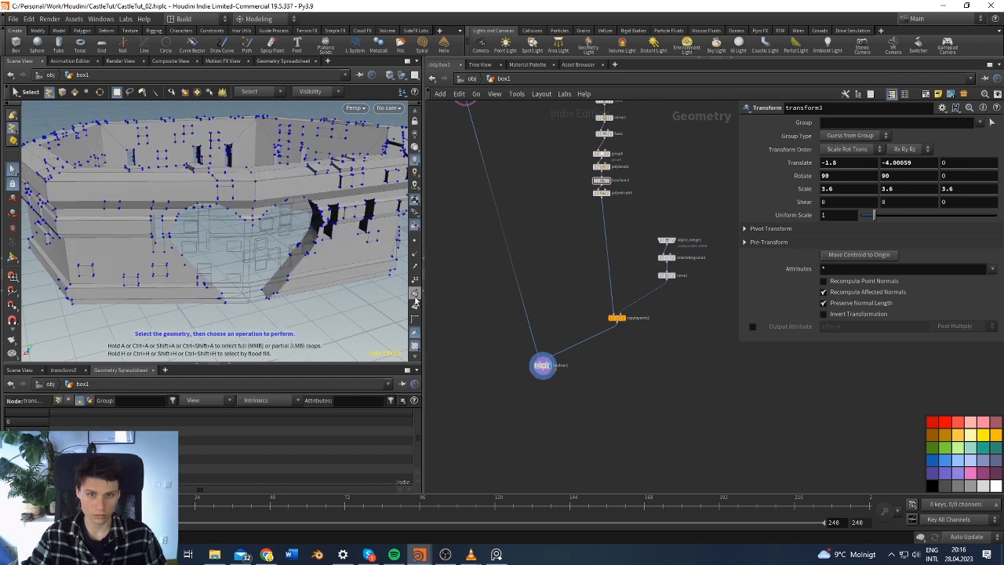
Set component selection to edges so the point markers are hidden in the viewport
scroll(415, 297, "down", 3)
scroll(415, 266, "down", 2)
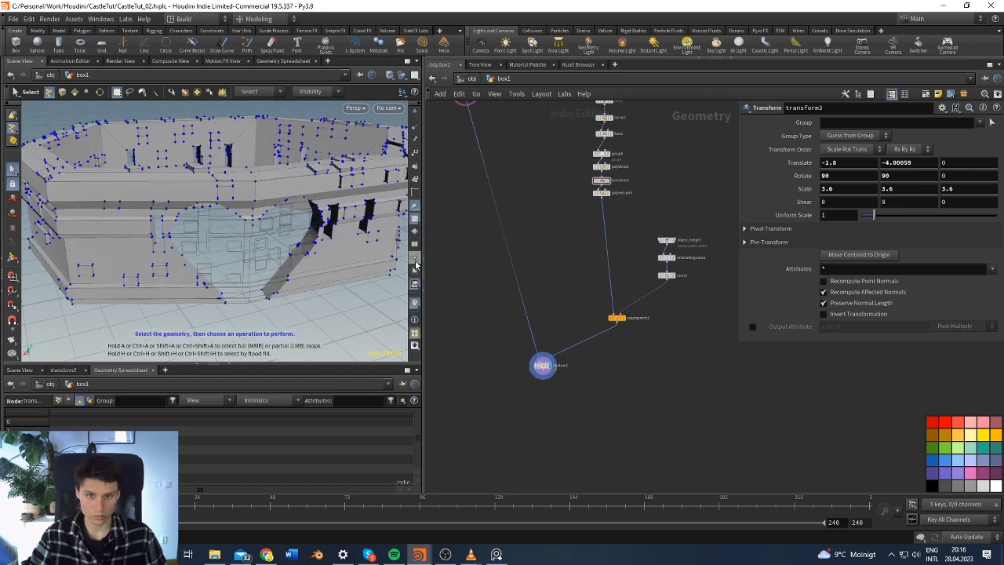
scroll(417, 243, "up", 3)
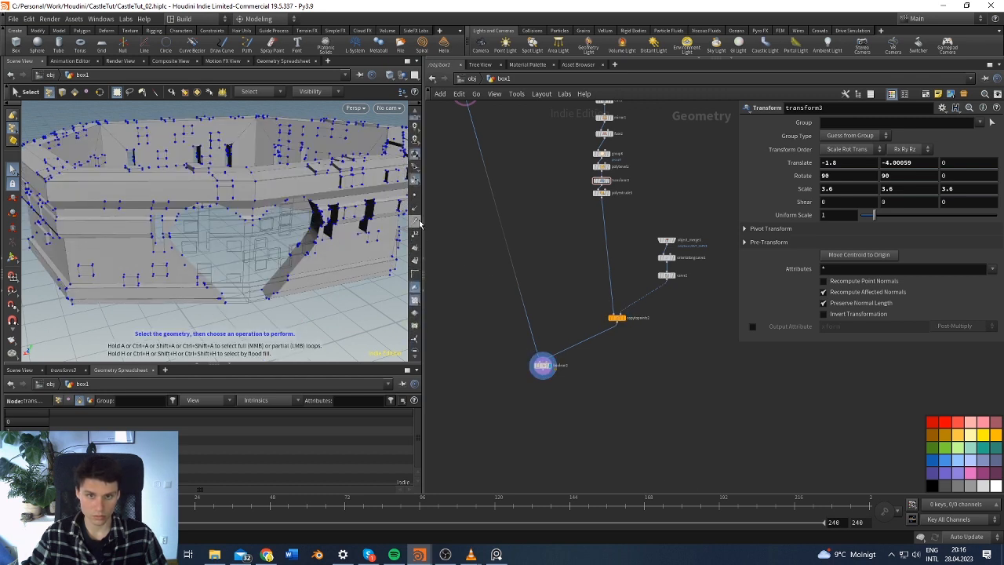
left_click(63, 92)
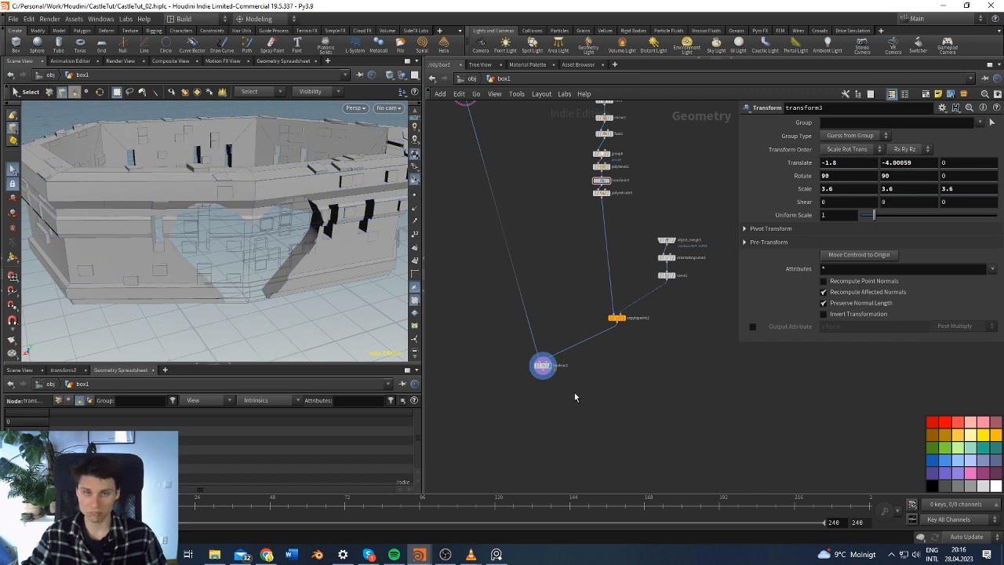
Reapply Smooth Shaded and turn off the ghosted template of the uncut walls to view the heart opening
key("Escape")
left_click_drag(334, 218, 377, 126)
key("s")
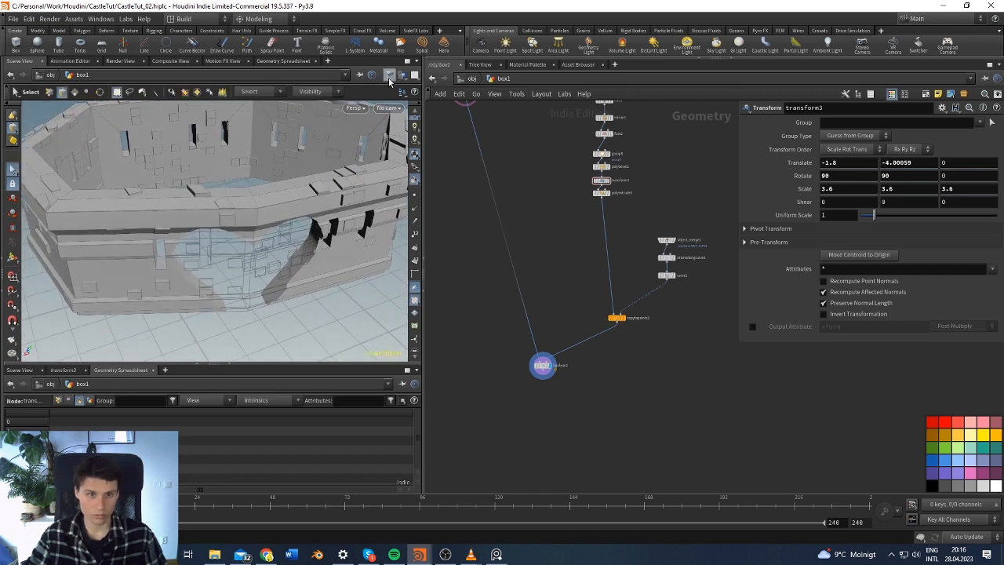
left_click(388, 76)
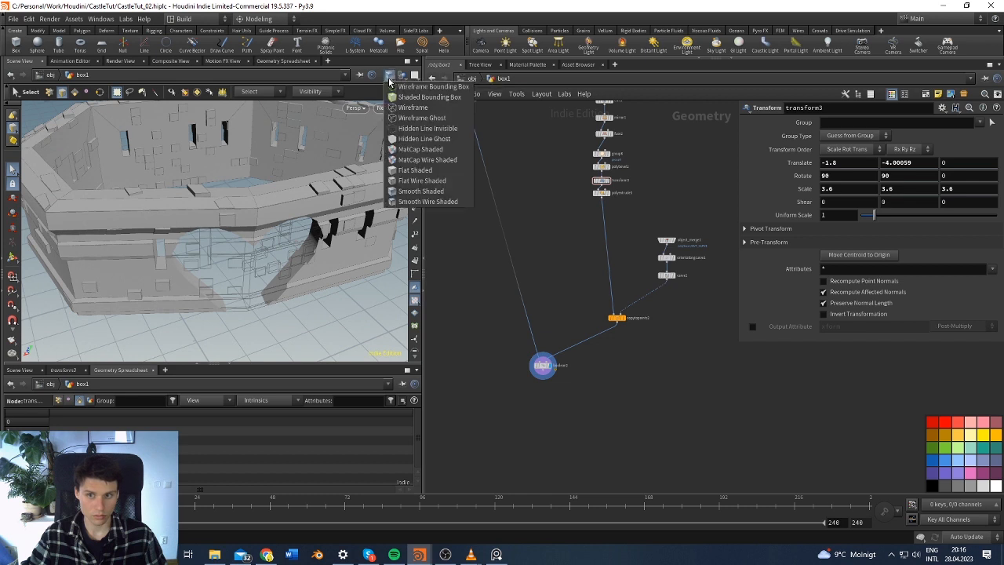
left_click(430, 196)
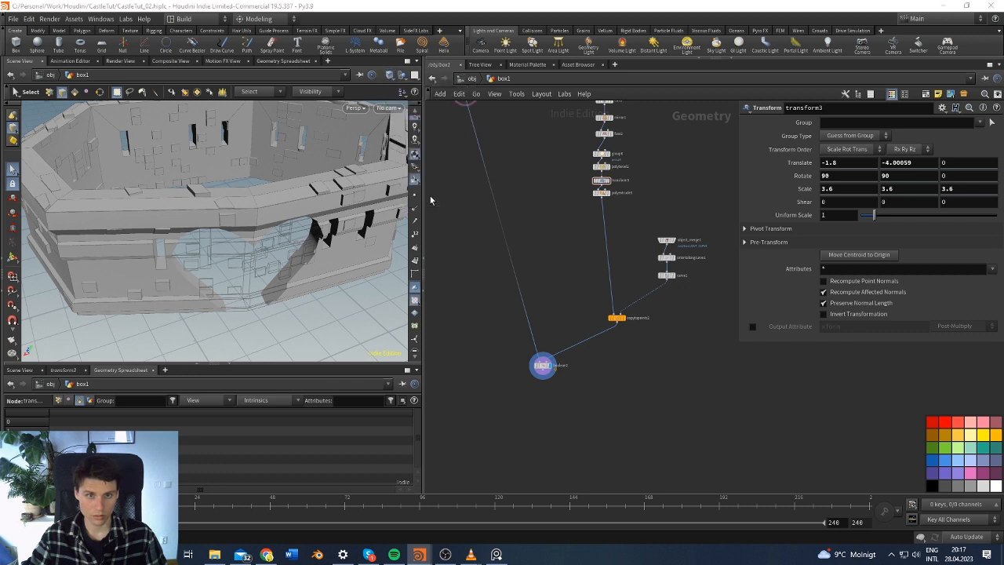
left_click(628, 330)
mouse_move(266, 251)
left_mouse_down("alt")
mouse_move(306, 190)
mouse_move(274, 198)
mouse_move(276, 240)
left_mouse_up("alt")
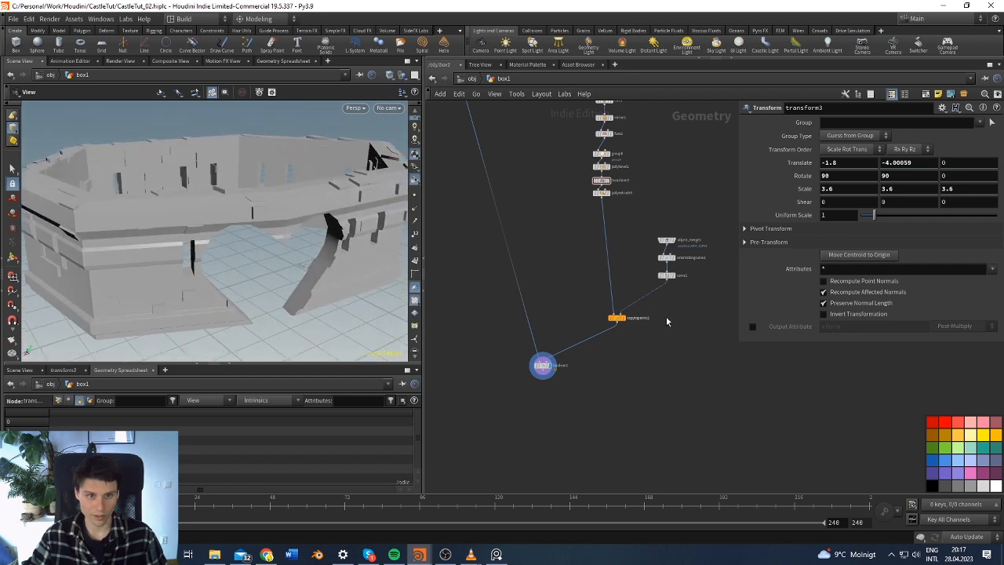
Try moving the heart opening along the castle's outline by varying carve1's First U, and return it to 0
left_click(666, 240)
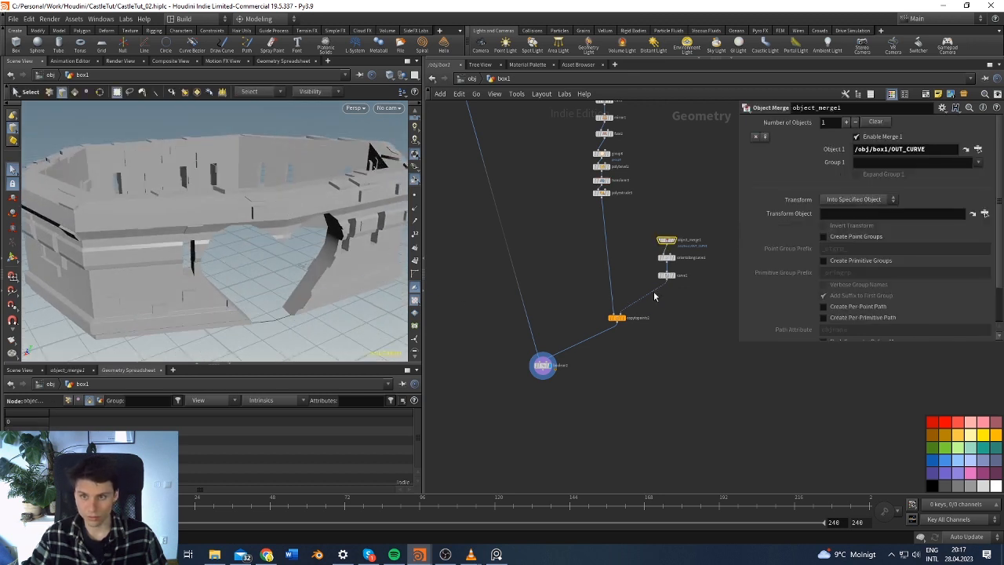
left_click(668, 258)
left_click(665, 275)
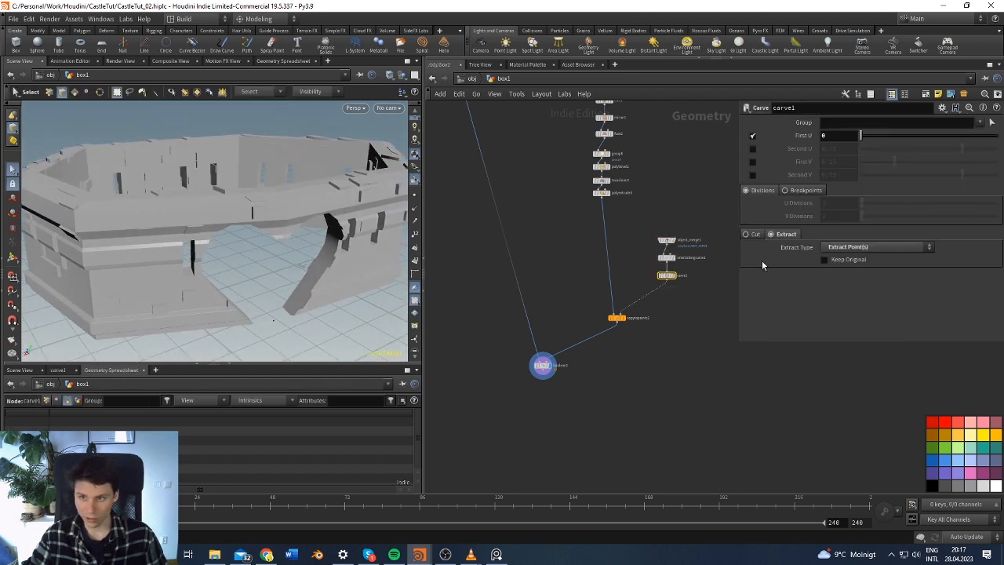
left_click_drag(866, 139, 831, 143)
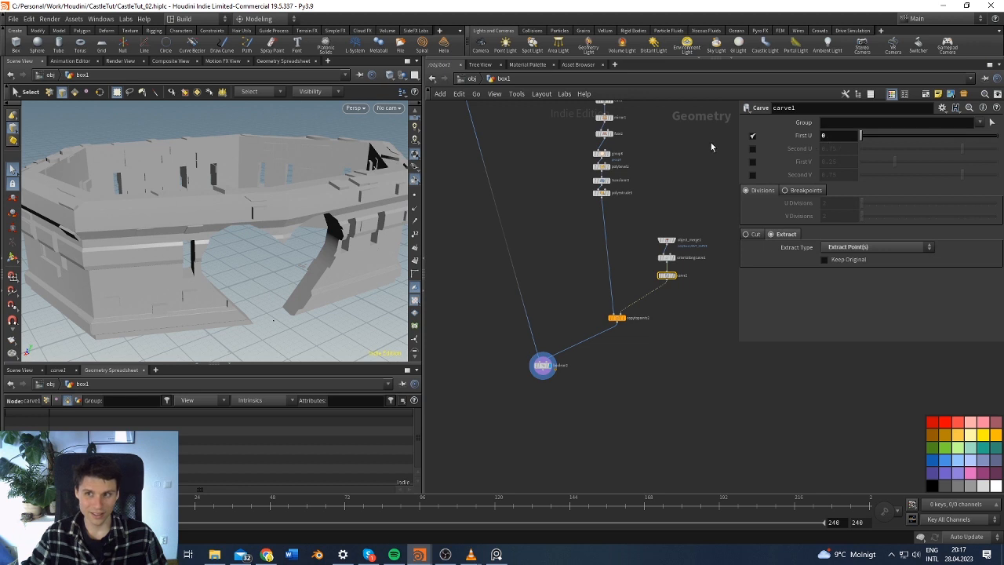
scroll(342, 212, "down", 3)
left_click_drag(314, 217, 295, 239, "alt")
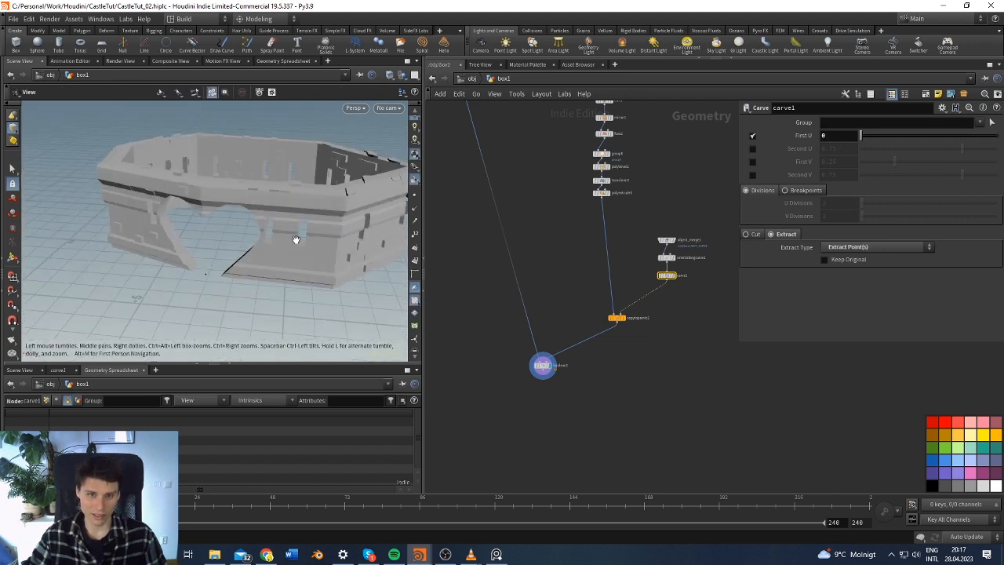
left_click_drag(861, 137, 894, 137)
left_click_drag(364, 208, 275, 206, "alt")
mouse_move(900, 138)
left_mouse_down()
mouse_move(849, 142)
mouse_move(899, 148)
left_mouse_up()
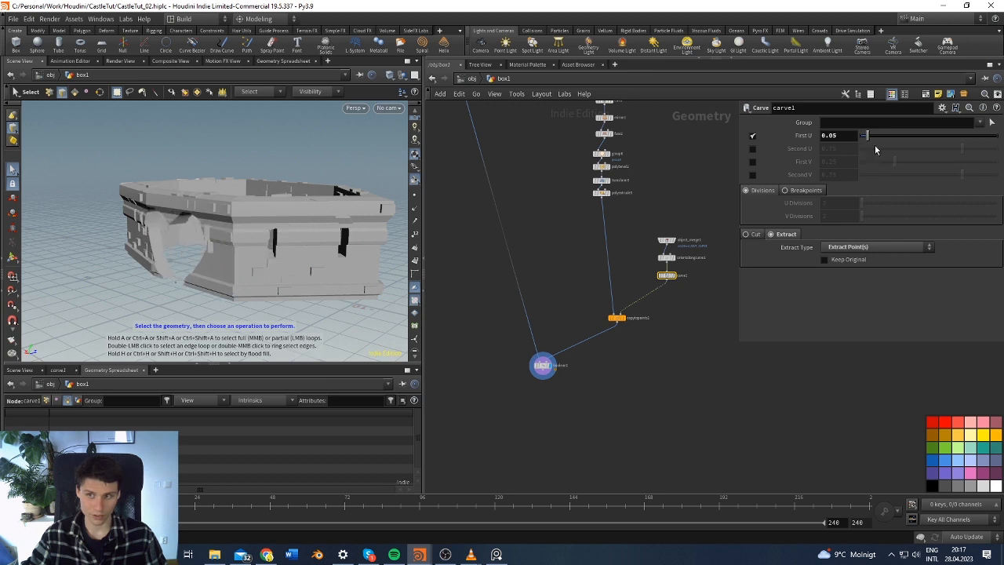
left_click_drag(884, 150, 884, 149)
left_click_drag(318, 202, 353, 166, "alt")
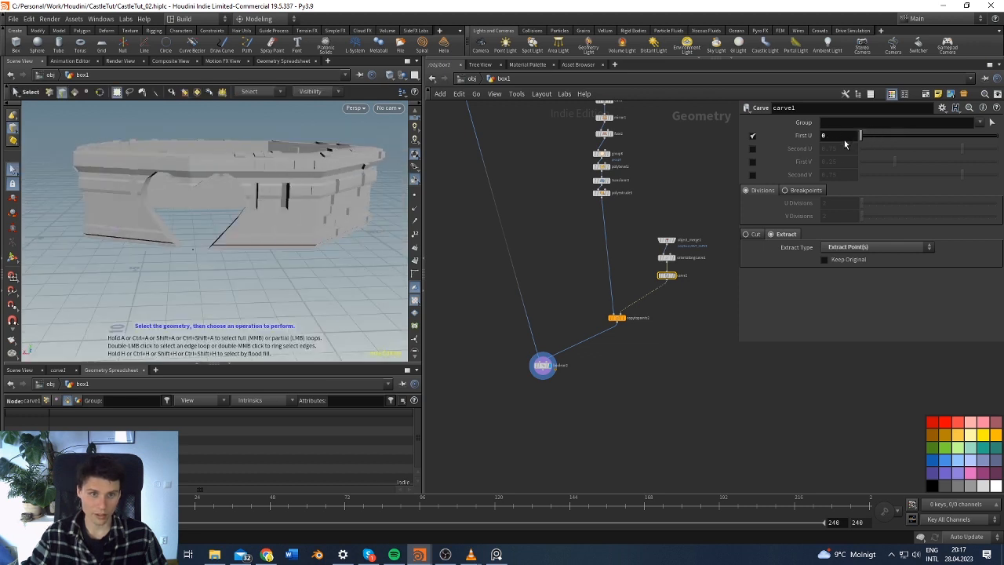
Add a Grid node beside the Boolean in the castle network
left_click_drag(215, 140, 266, 179, "alt")
scroll(687, 369, "down", 2)
key("Tab")
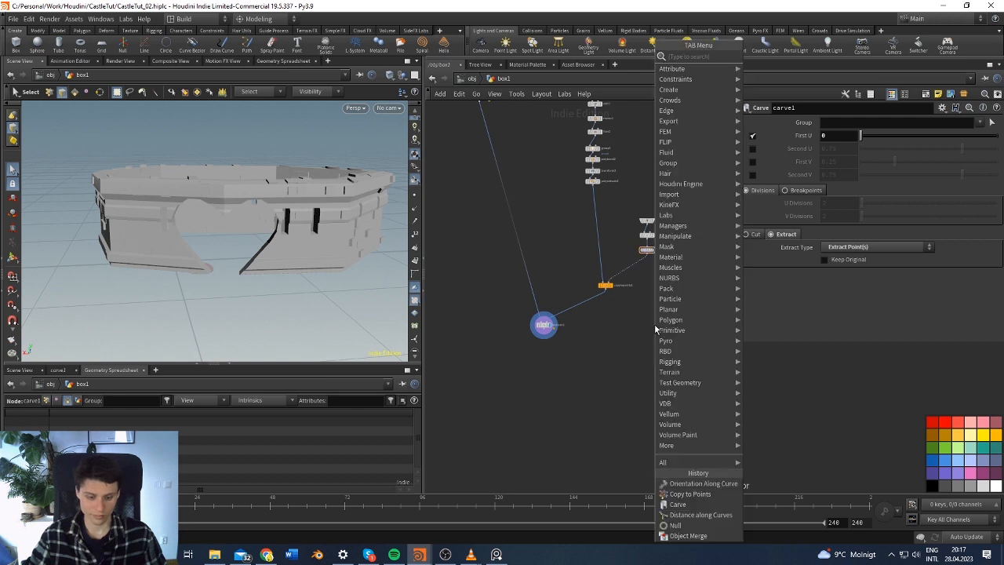
type("grid")
key("Return")
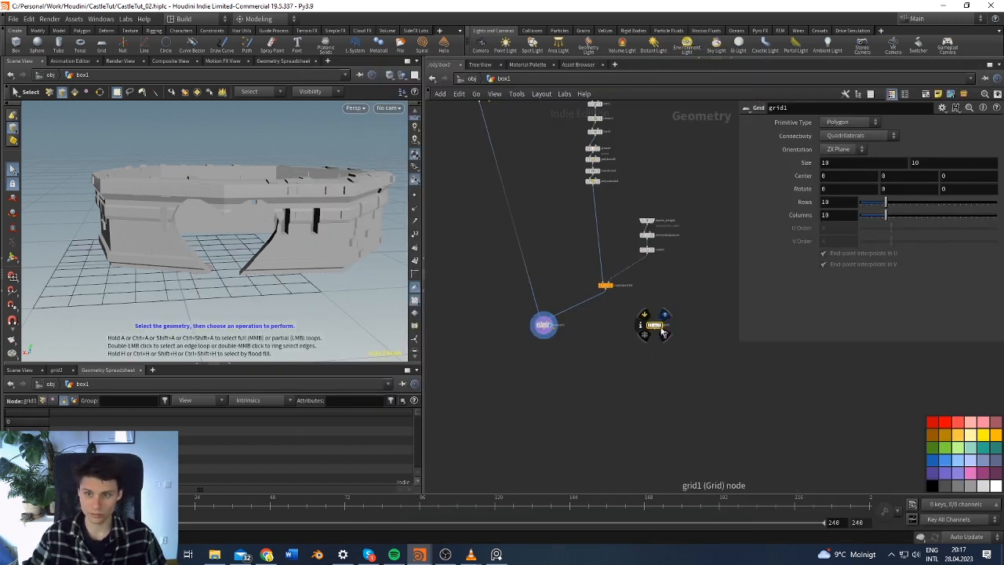
left_click(658, 377)
key("Tab")
type("reme")
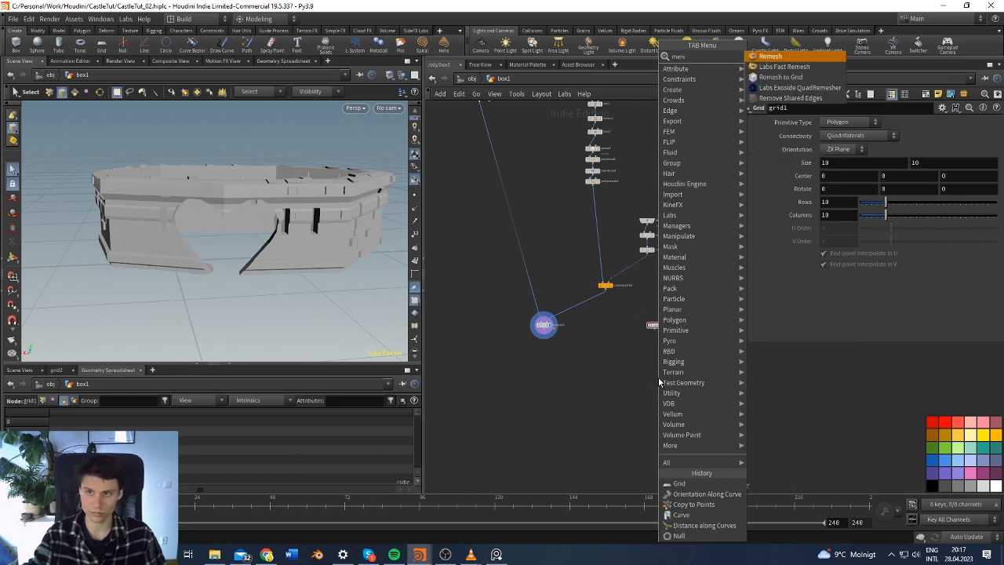
key("BackSpace")
key("BackSpace")
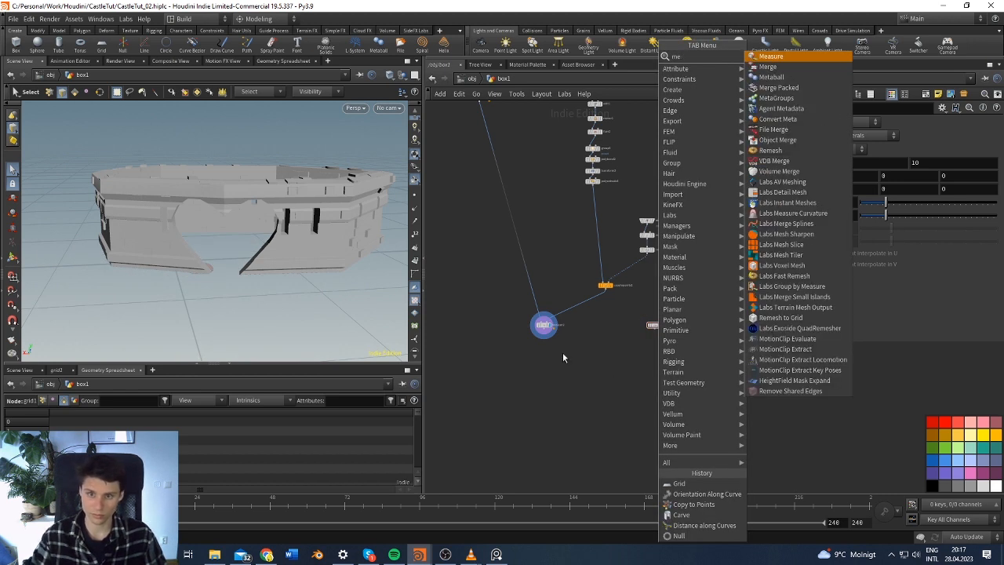
key("Escape")
Display the Grid node on its own and cut it out of the castle network
left_click(652, 325)
left_click(667, 314)
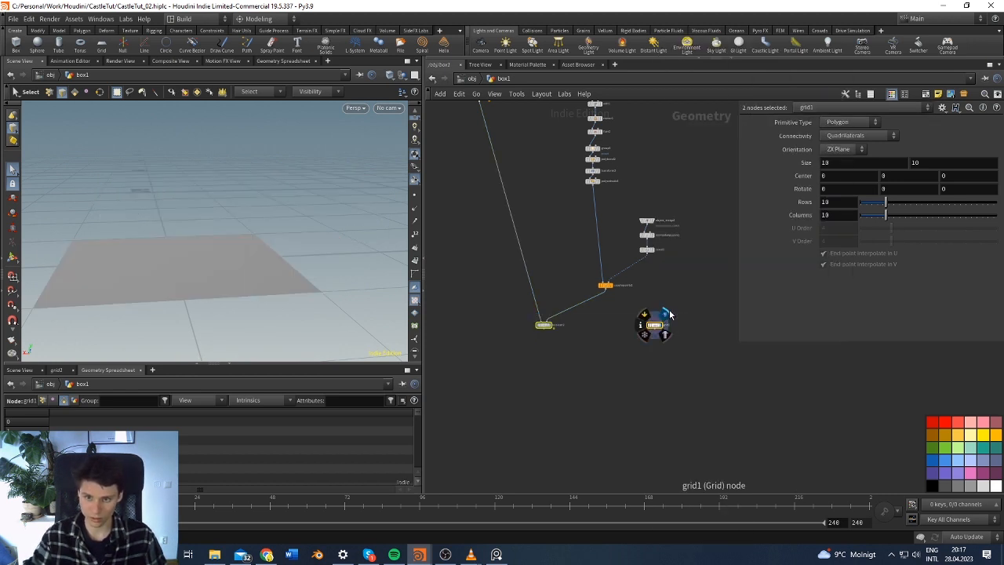
left_click(689, 304)
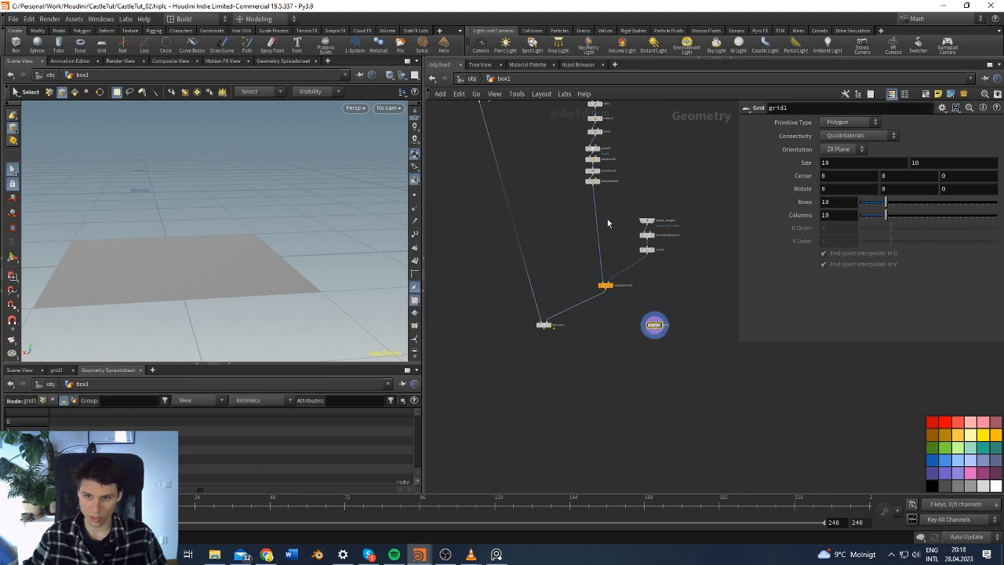
key("ctrl+x")
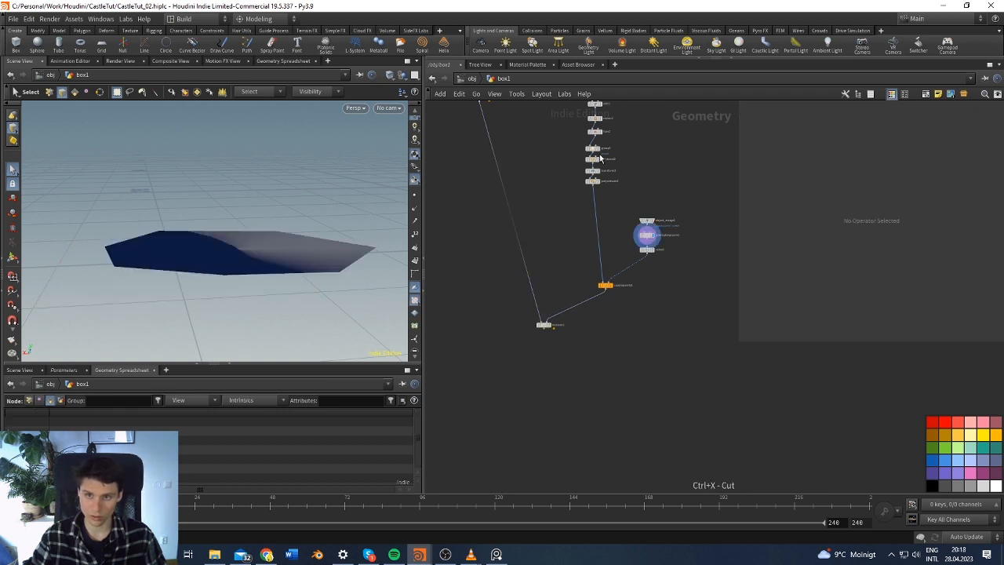
Go up to the object level and create a grid geometry object beside box1
left_click(473, 78)
key("Tab")
type("gr")
key("Return")
left_click(546, 374)
left_click_drag(546, 374, 690, 292)
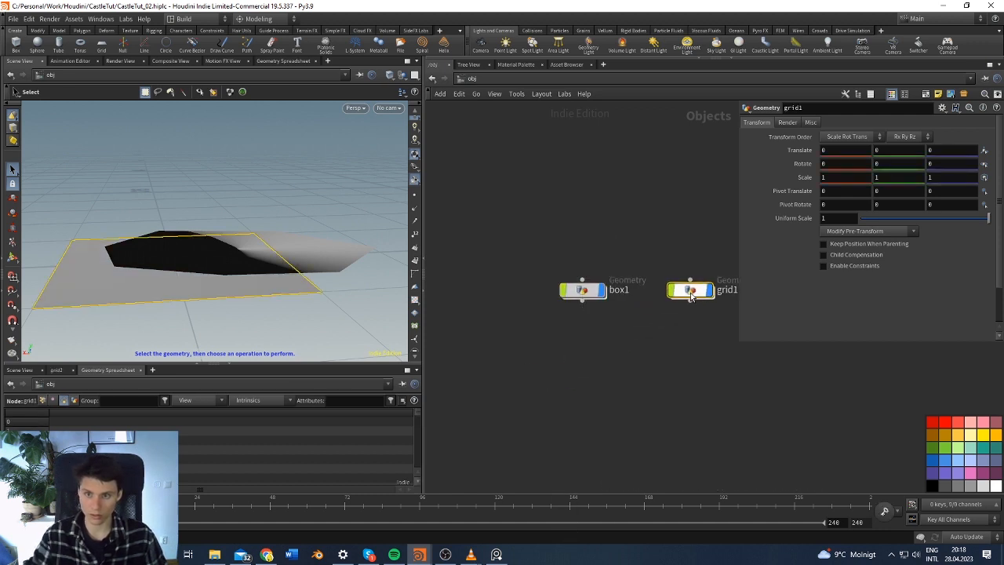
Rename box1 to Castle and the grid object to Ground, and shift Ground slightly away from Castle
double_click(610, 291)
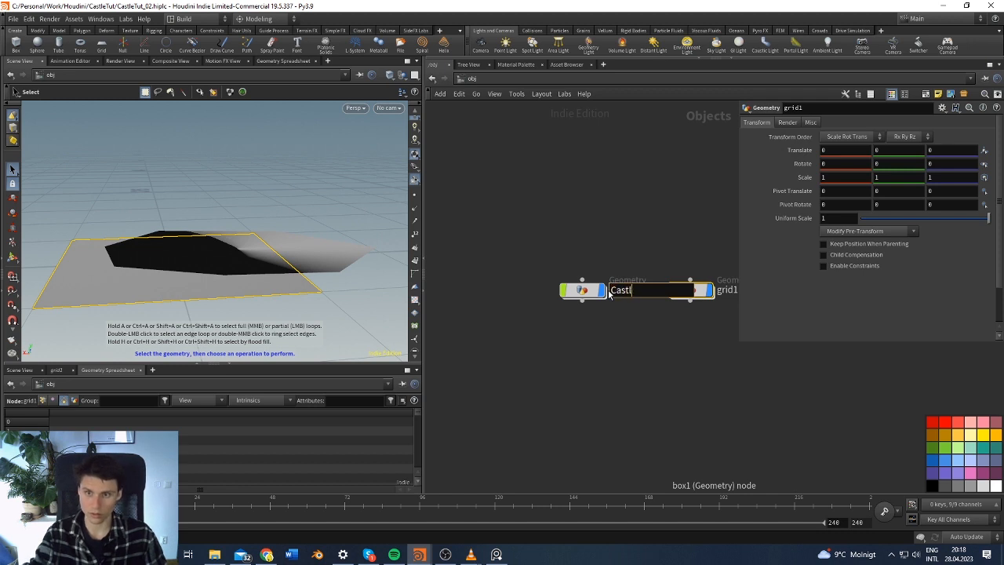
middle_click_drag(705, 322, 513, 343)
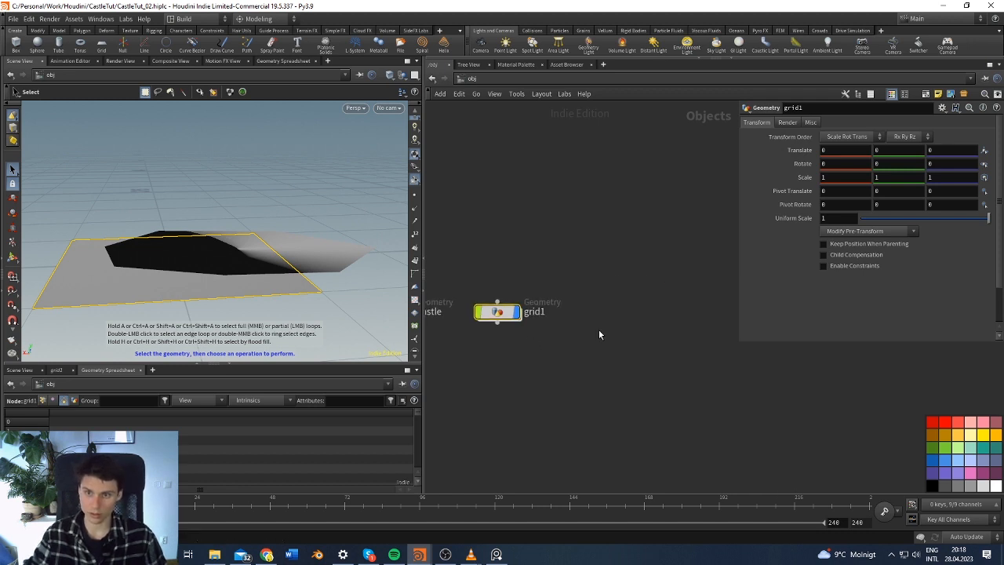
left_click(537, 313)
type("Ground")
key("Return")
left_click_drag(529, 316, 565, 315)
Scale the Ground object uniformly to 2.3 on all three axes
middle_click_drag(799, 178, 859, 184)
right_click_drag(172, 253, 170, 196, "alt")
mouse_move(805, 151)
middle_mouse_down()
mouse_move(826, 150)
mouse_move(807, 153)
middle_mouse_up()
right_click_drag(287, 264, 285, 247, "alt")
middle_click_drag(285, 246, 301, 262, "alt")
middle_click_drag(799, 177, 806, 184)
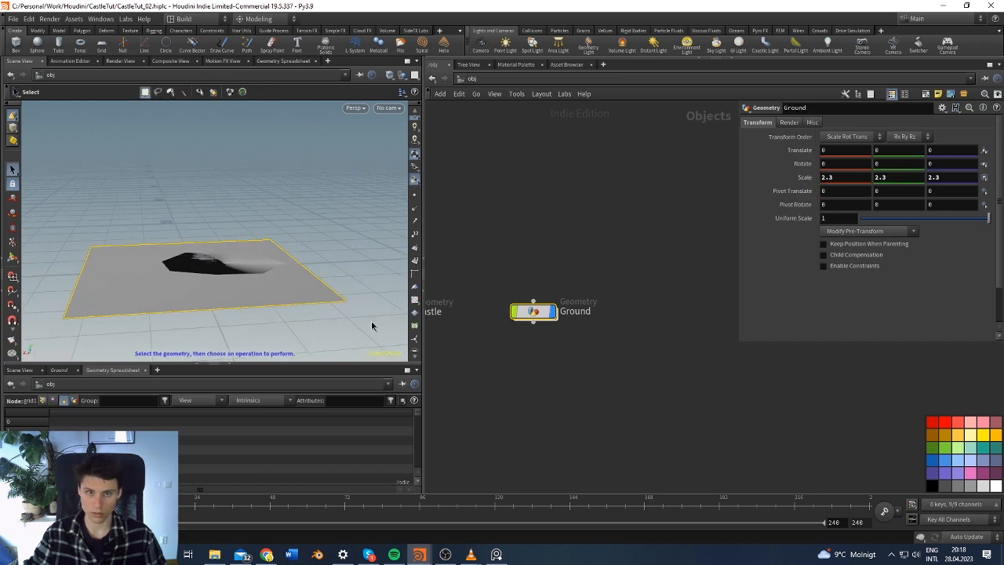
Open the Ground object's network and set the viewport shading to Smooth Wire Shaded
mouse_move(546, 315)
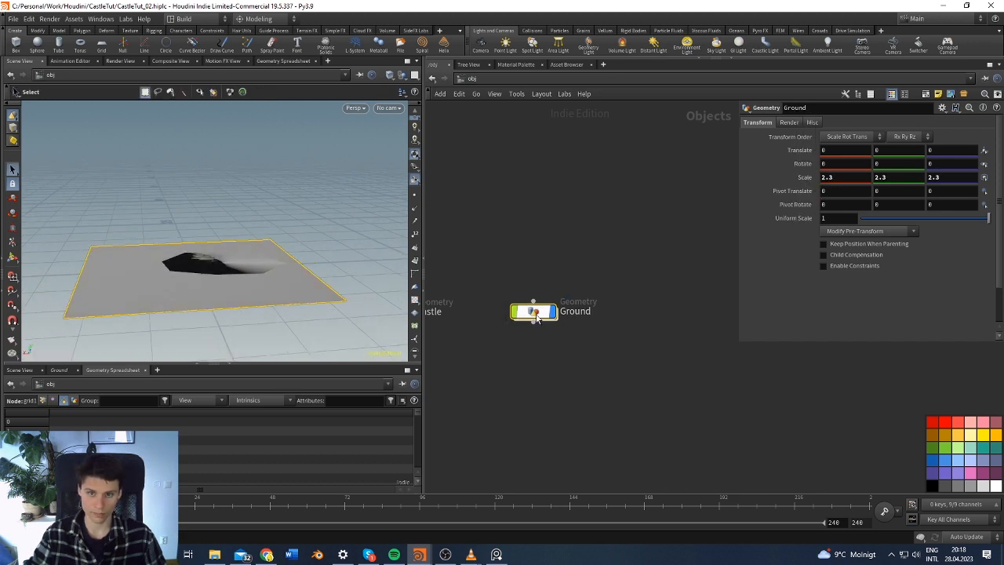
double_click(536, 317)
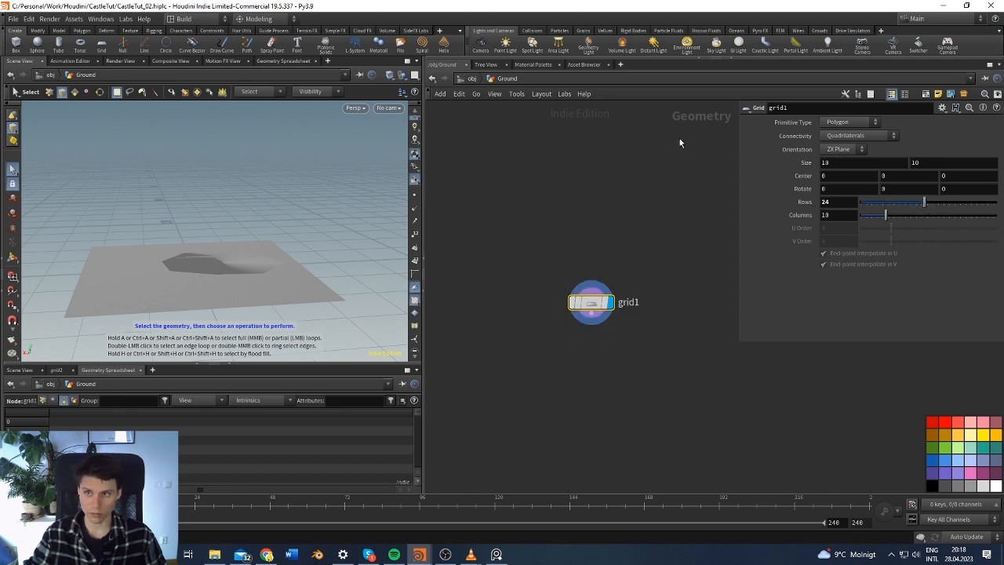
left_click(390, 75)
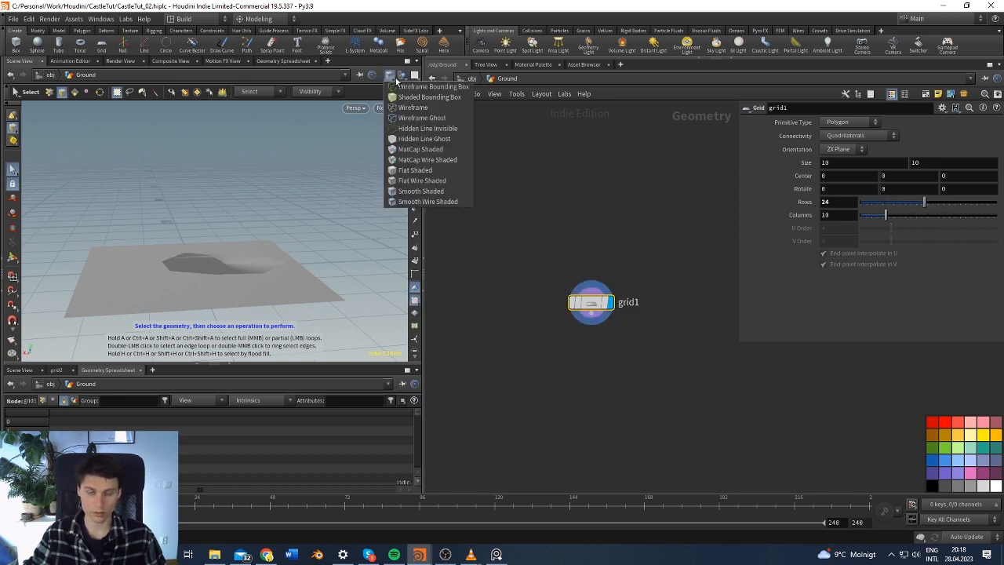
left_click(412, 202)
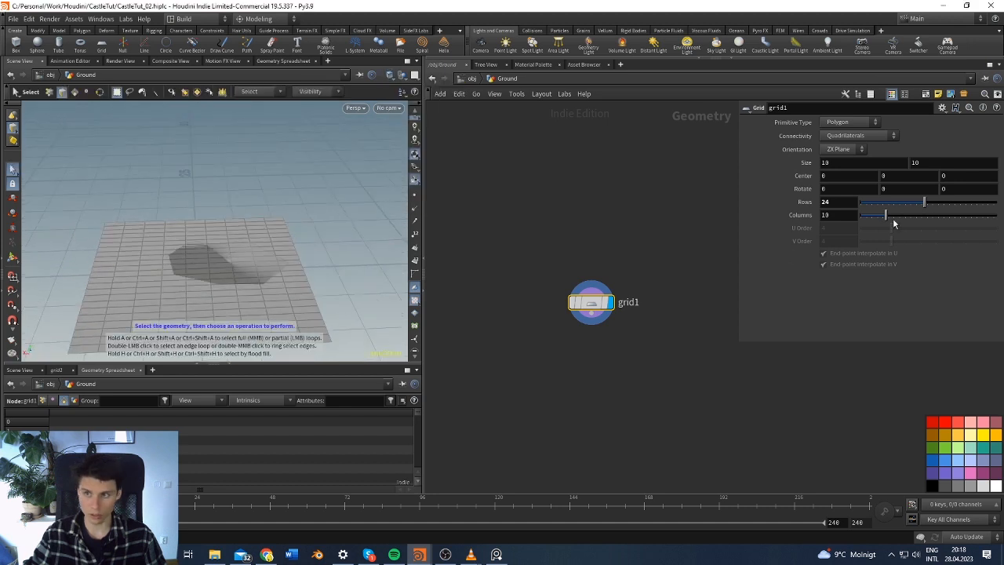
Set both the rows and the columns of grid1 to 100
left_click_drag(945, 215, 979, 201)
left_click_drag(850, 202, 758, 196)
type("100")
key("Tab")
type("100")
key("Return")
Add a Mountain node after grid1, return to the Ground network level and place the node directly below the grid
key("Tab")
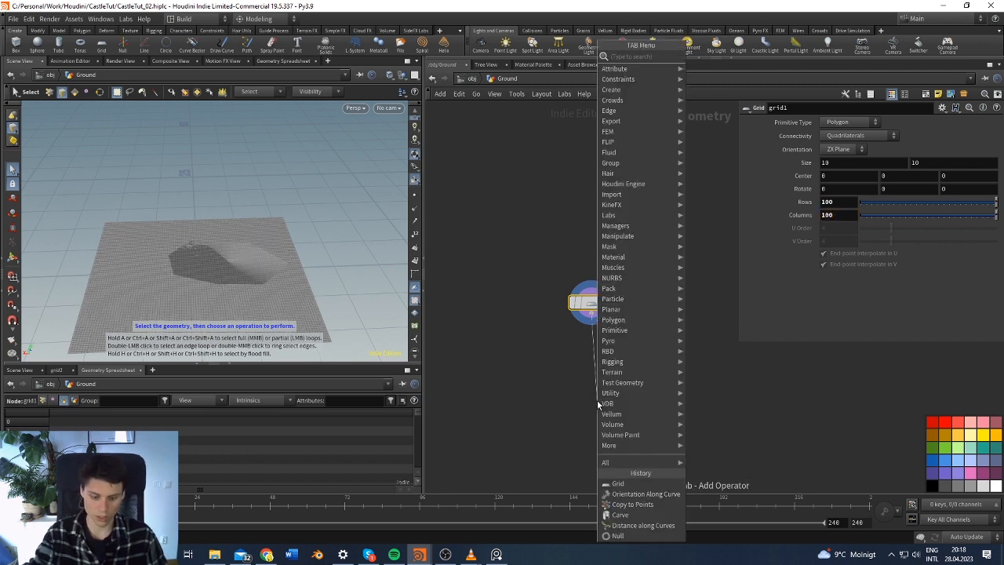
key("Escape")
key("Return")
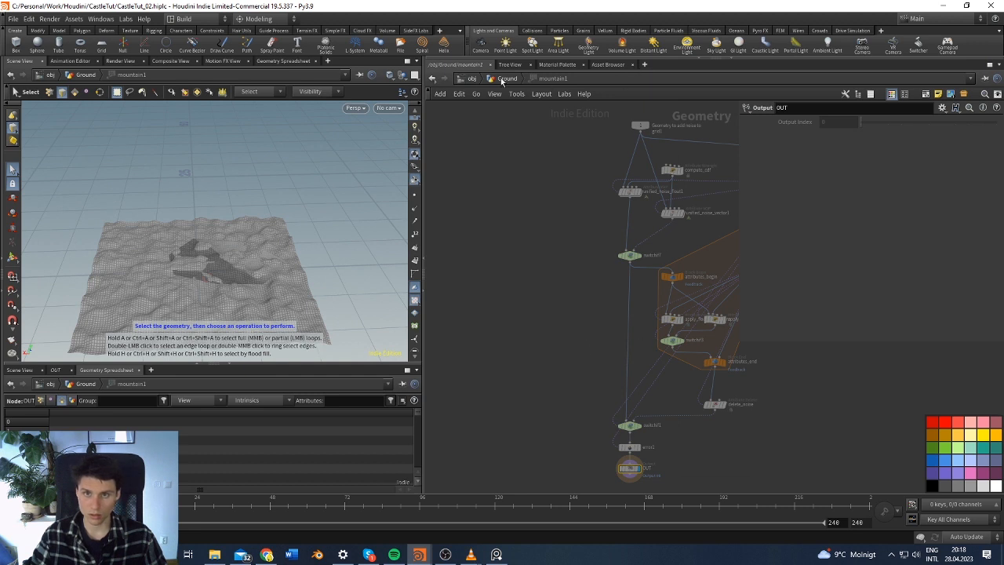
left_click(504, 78)
left_click_drag(603, 400, 599, 355)
left_click(610, 356)
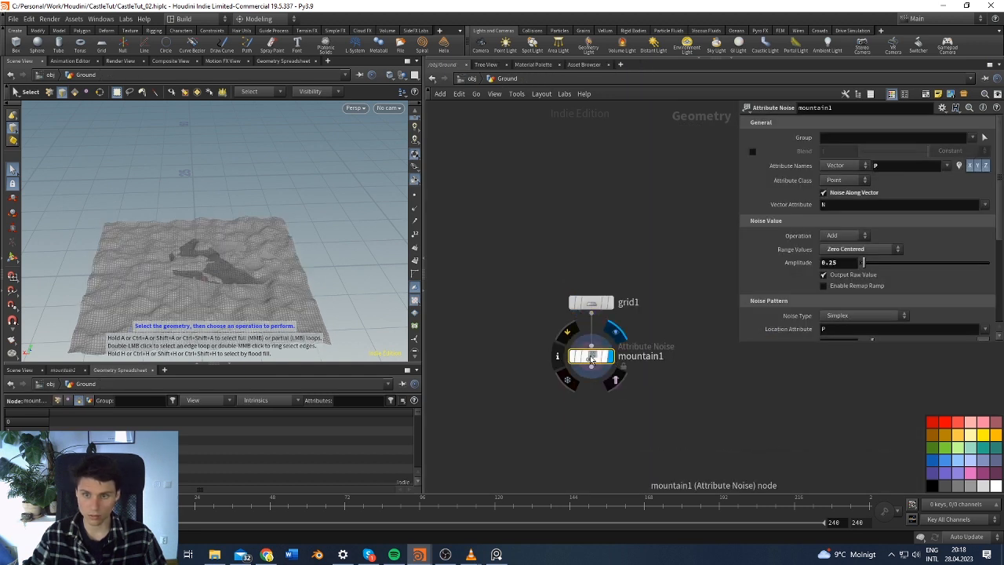
Set the noise element size of mountain1 to 5.62, keeping its amplitude at 0.25
left_click_drag(876, 264, 877, 264)
key("ctrl+z")
middle_click_drag(289, 279, 330, 234, "alt")
scroll(317, 235, "up", 3)
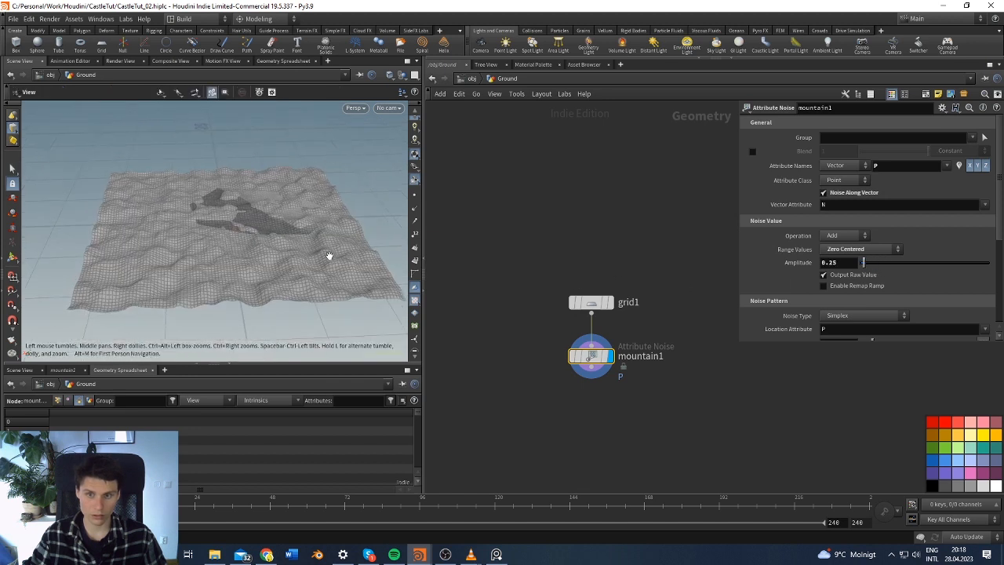
key("s")
scroll(885, 273, "down", 2)
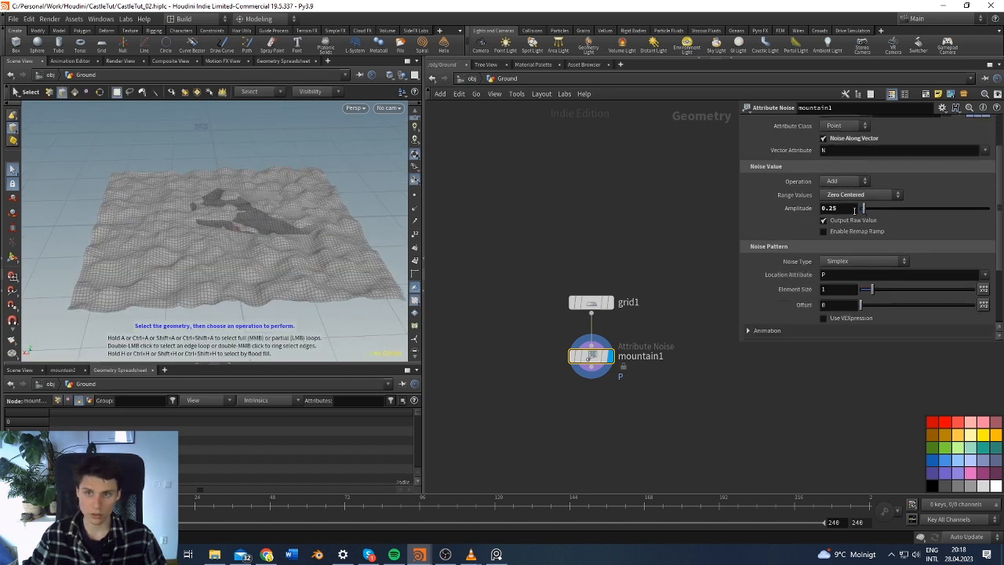
scroll(792, 210, "up", 2)
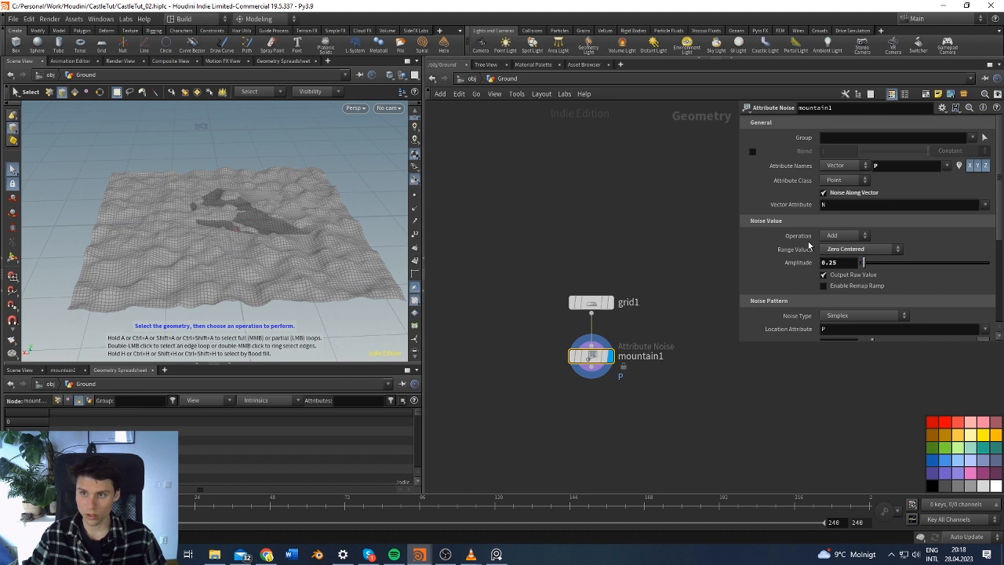
scroll(824, 249, "down", 3)
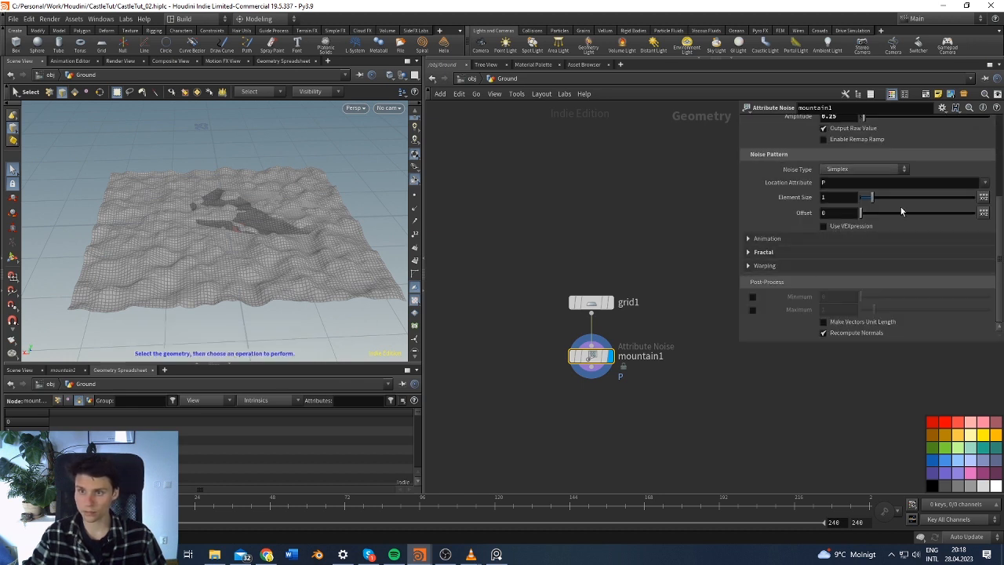
left_click_drag(879, 198, 923, 216)
left_click_drag(337, 255, 351, 212, "alt")
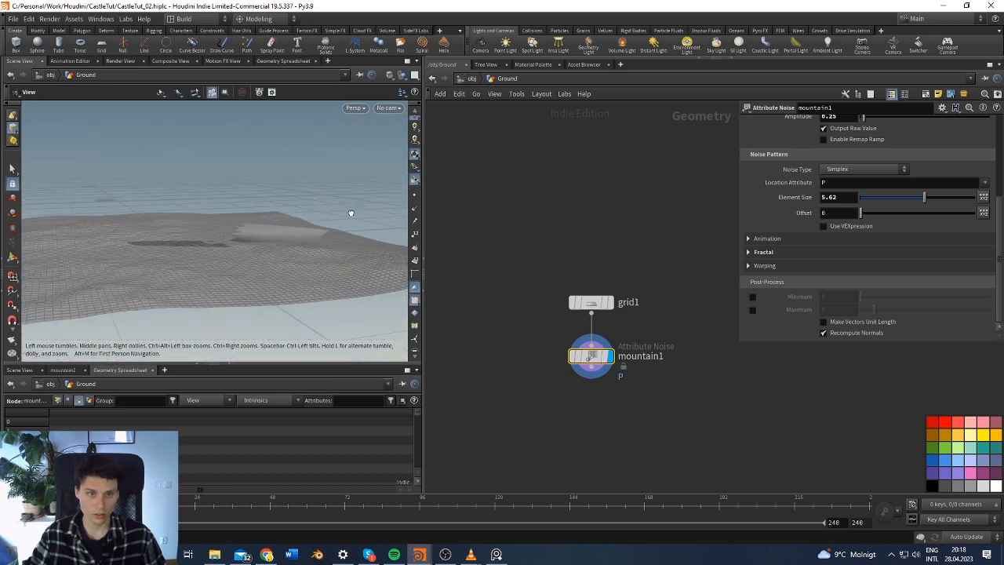
key("s")
Go up to the object level, open the Castle network and display its final boolean2 node
left_click(473, 80)
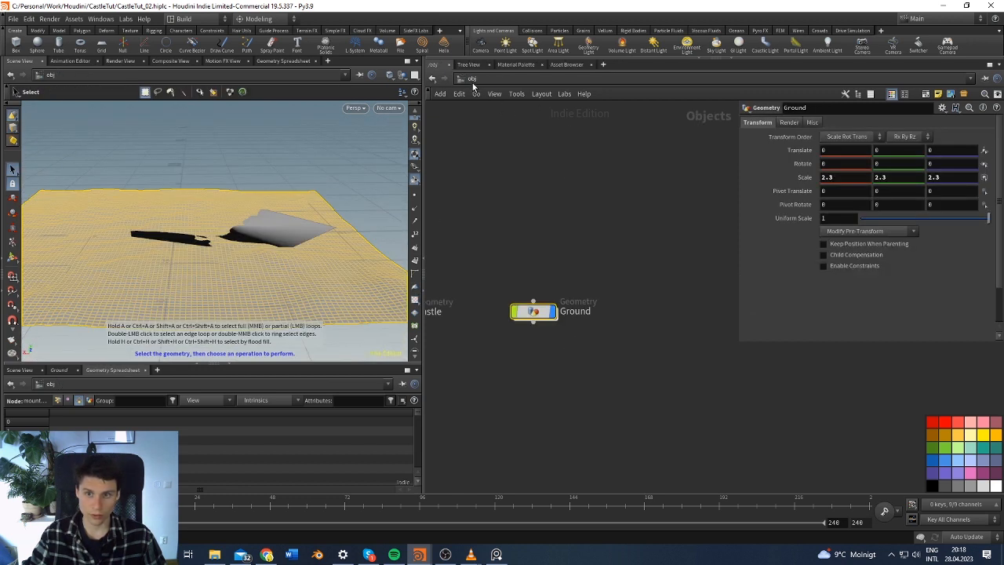
left_click(558, 398)
key("h")
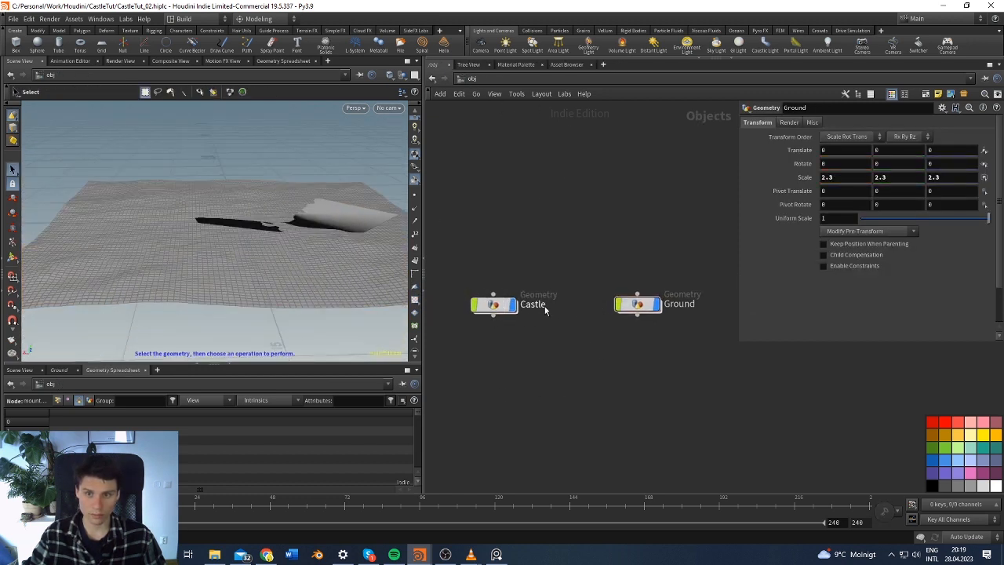
double_click(502, 306)
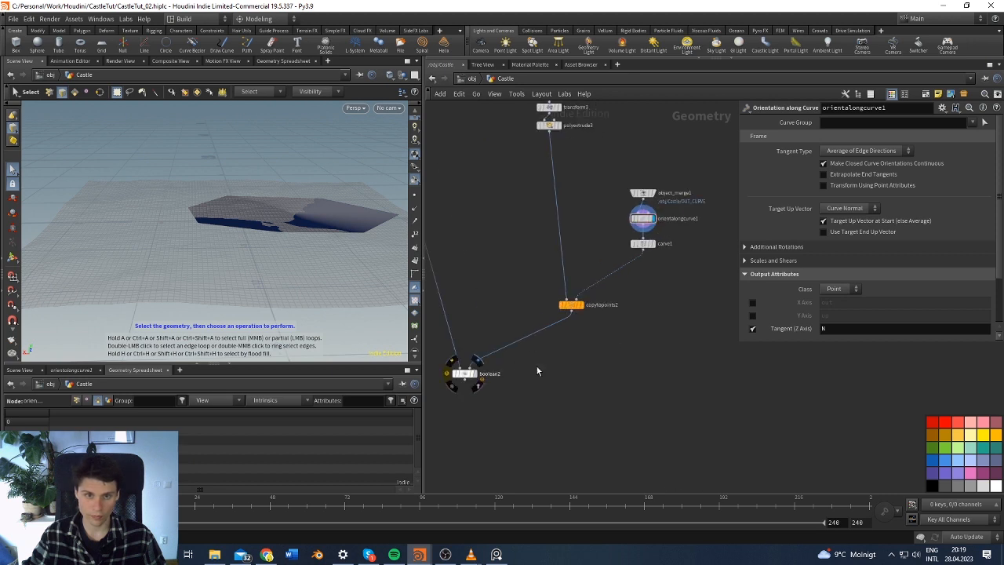
left_click_drag(340, 244, 331, 217, "alt")
scroll(453, 209, "down", 3)
Display and select the curve2 node feeding OUT_CURVE, and activate its point handles for editing
middle_click_drag(453, 208, 613, 327)
middle_click_drag(622, 228, 591, 405)
middle_click_drag(541, 180, 606, 406)
middle_click_drag(568, 154, 592, 270)
scroll(553, 223, "up", 5)
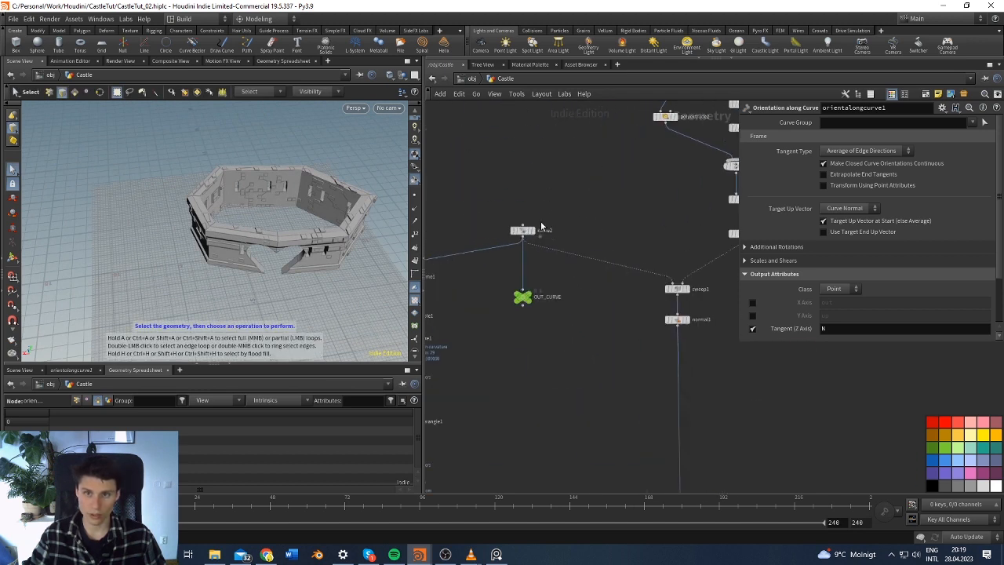
left_click(531, 235)
left_click_drag(280, 246, 298, 236, "alt")
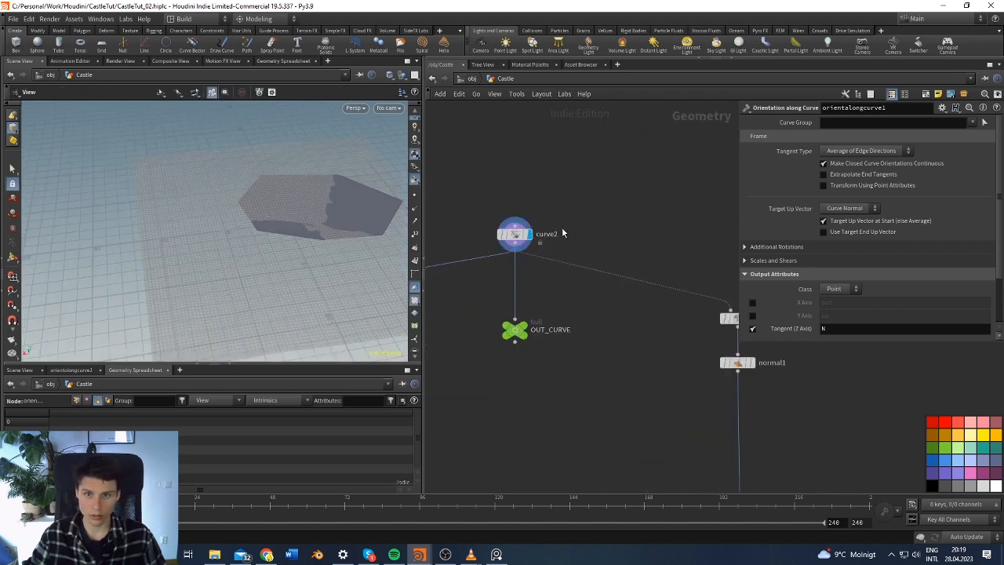
left_click(514, 234)
middle_click_drag(551, 204, 642, 178)
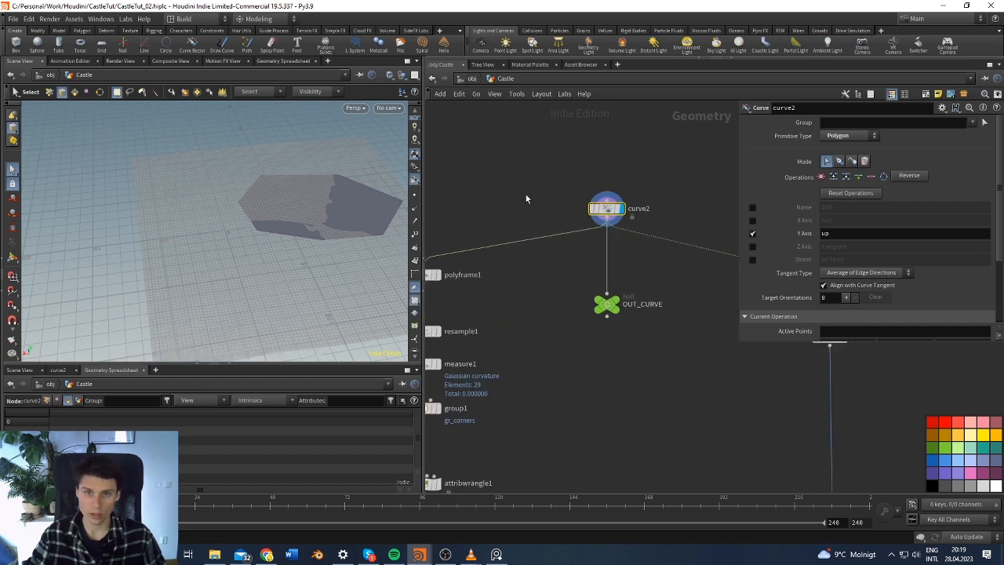
left_click(13, 260)
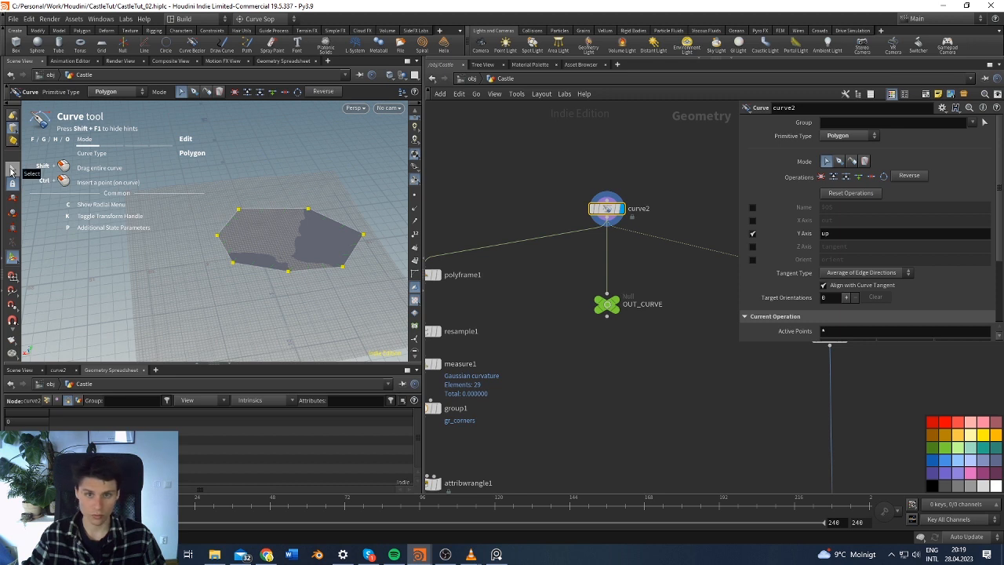
Try to move the entire castle curve across the ground in the perspective view
left_click_drag(363, 235, 322, 260, "shift")
mouse_move(295, 262)
middle_mouse_down("alt")
mouse_move(293, 220)
mouse_move(291, 271)
middle_mouse_up("alt")
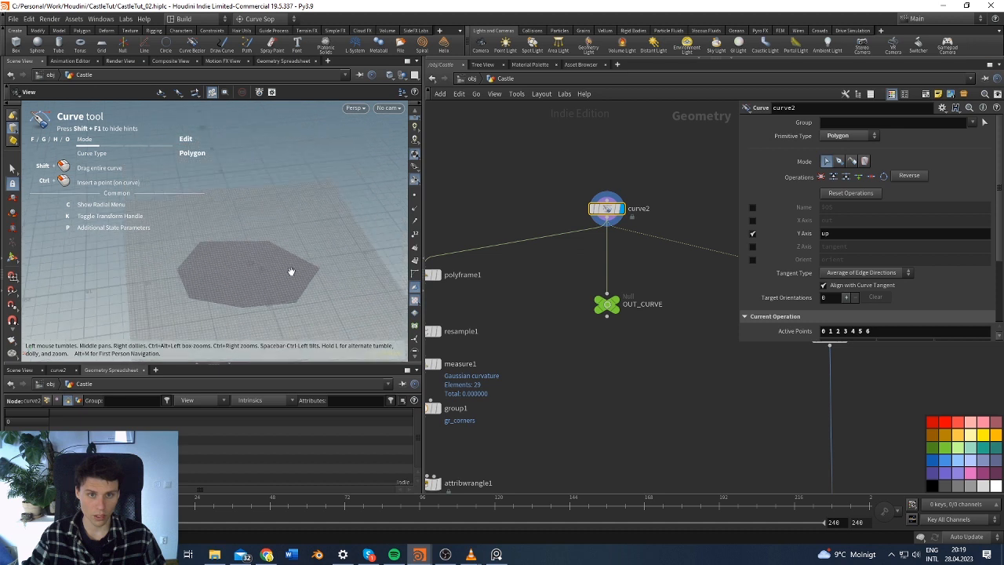
key("ctrl+z")
key("ctrl+z")
Switch to the top view and move all points of curve2 together towards the centre of the ground grid
key("space+2")
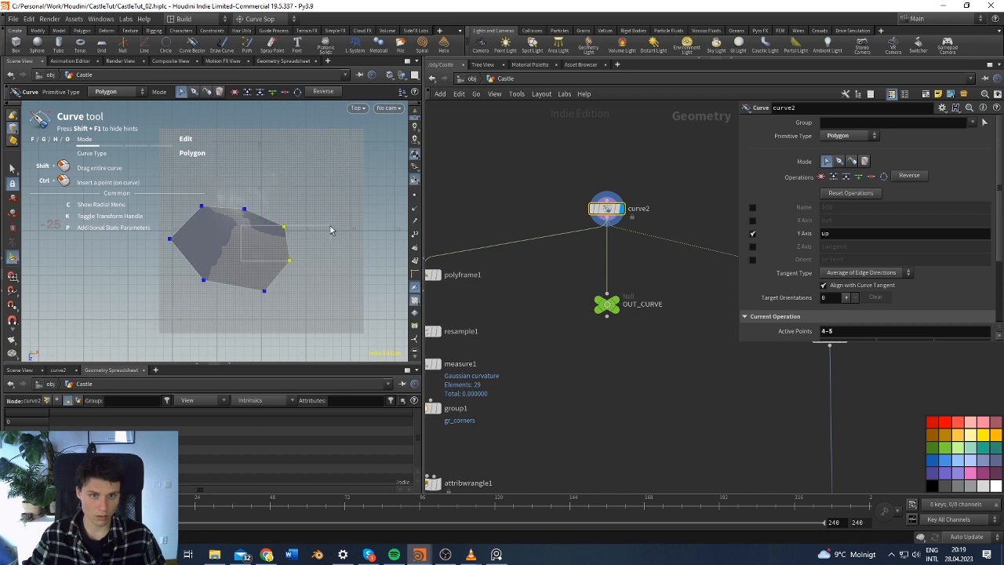
middle_click_drag(237, 261, 224, 288, "alt")
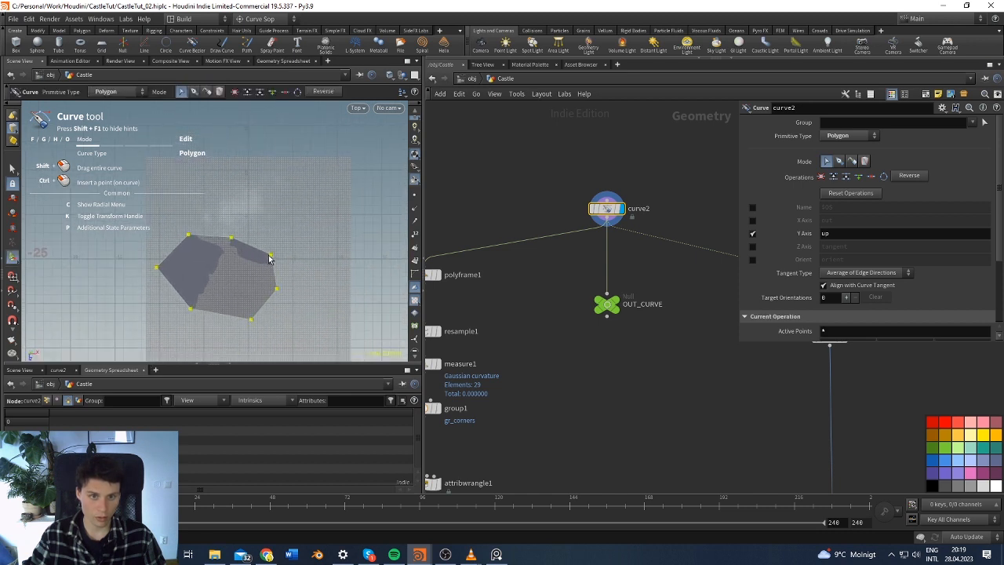
left_click_drag(190, 337, 185, 338)
left_click_drag(384, 205, 122, 366)
mouse_move(282, 248)
left_mouse_down()
mouse_move(396, 149)
mouse_move(299, 245)
left_mouse_up()
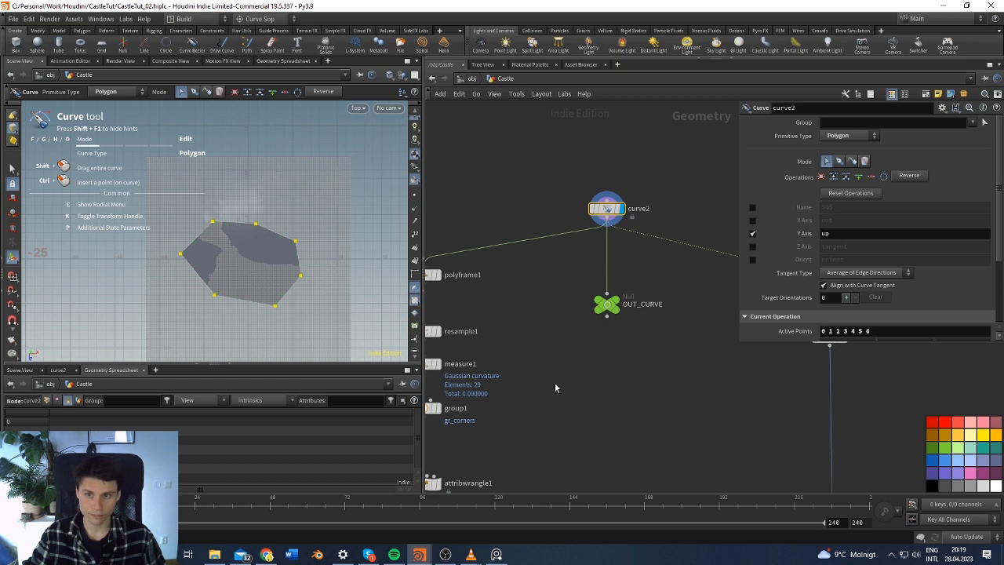
Reopen the Castle network, display its final boolean node and return to the perspective view
left_click(470, 80)
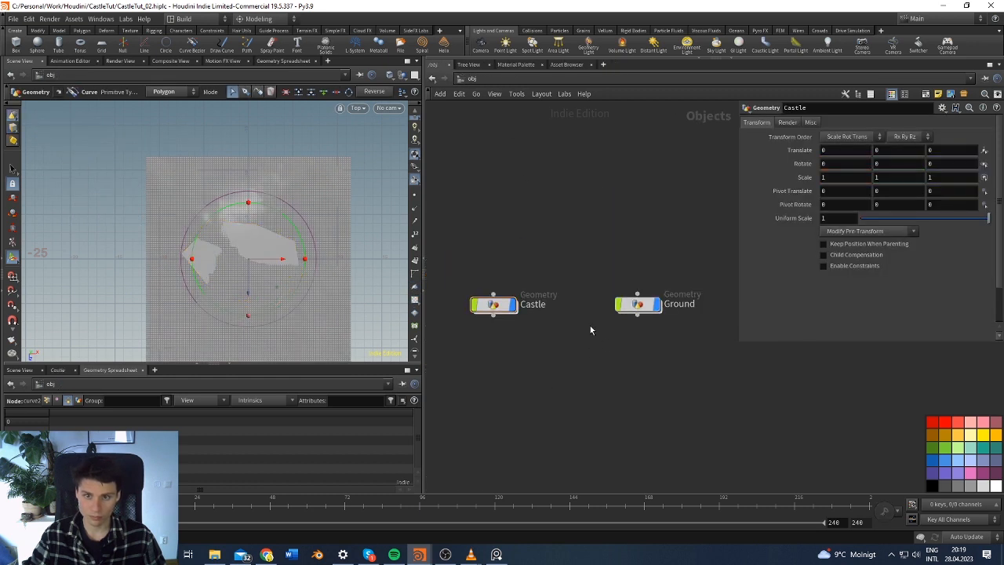
double_click(493, 305)
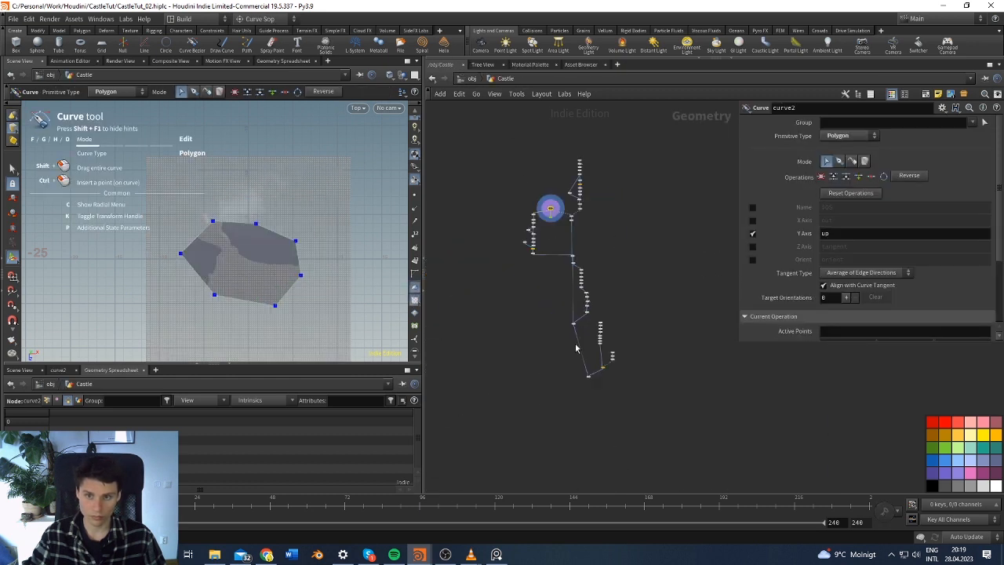
left_click(592, 360)
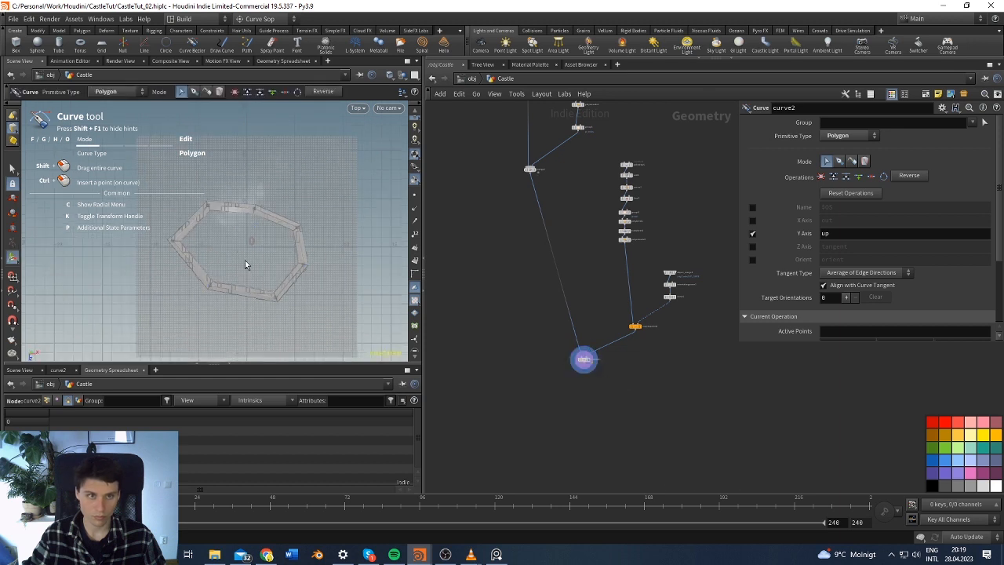
key("space+1")
mouse_move(276, 270)
left_mouse_down()
mouse_move(280, 220)
mouse_move(273, 260)
mouse_move(336, 223)
mouse_move(288, 216)
mouse_move(278, 224)
mouse_move(339, 224)
left_mouse_up()
scroll(643, 335, "up", 4)
Open the Ground network and move grid1 and mountain1 apart to make room between them
left_click(472, 78)
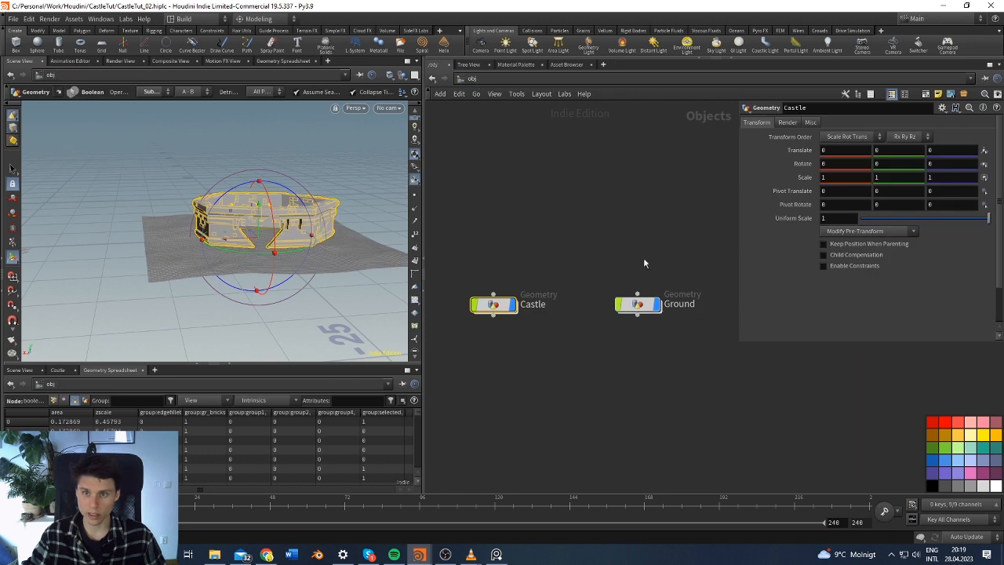
double_click(636, 307)
left_click_drag(296, 241, 316, 220, "alt")
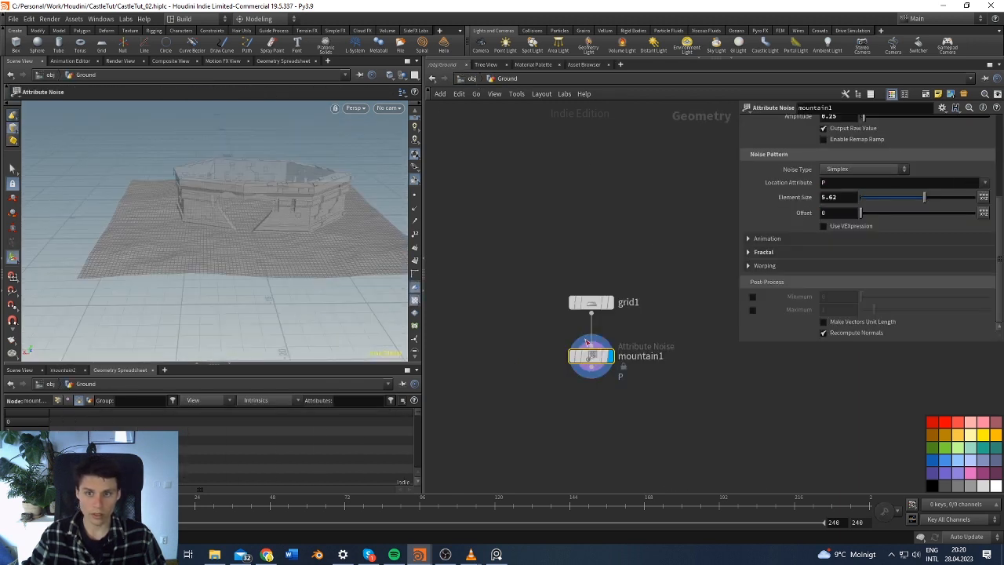
left_click_drag(594, 303, 594, 296)
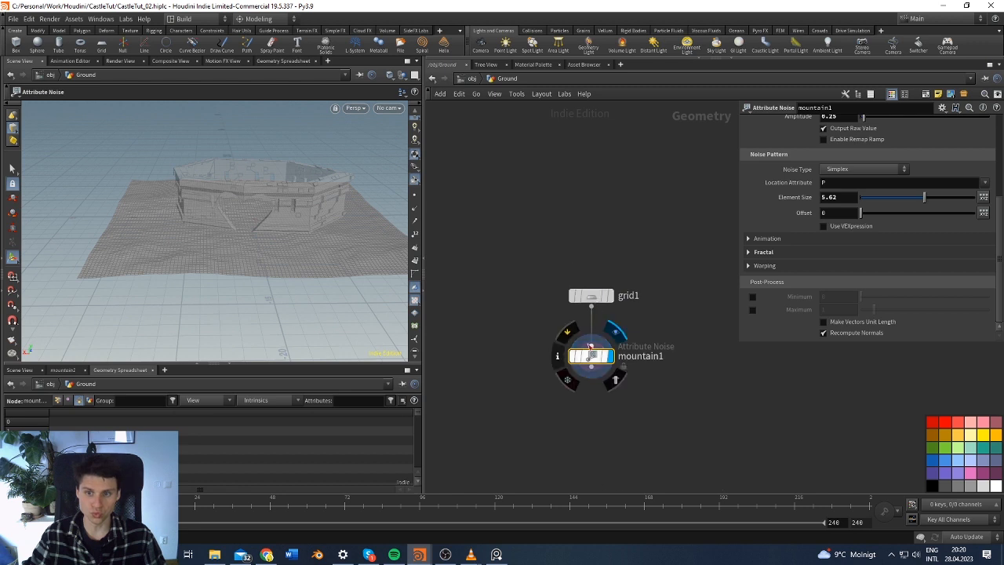
left_click_drag(350, 271, 322, 265, "alt")
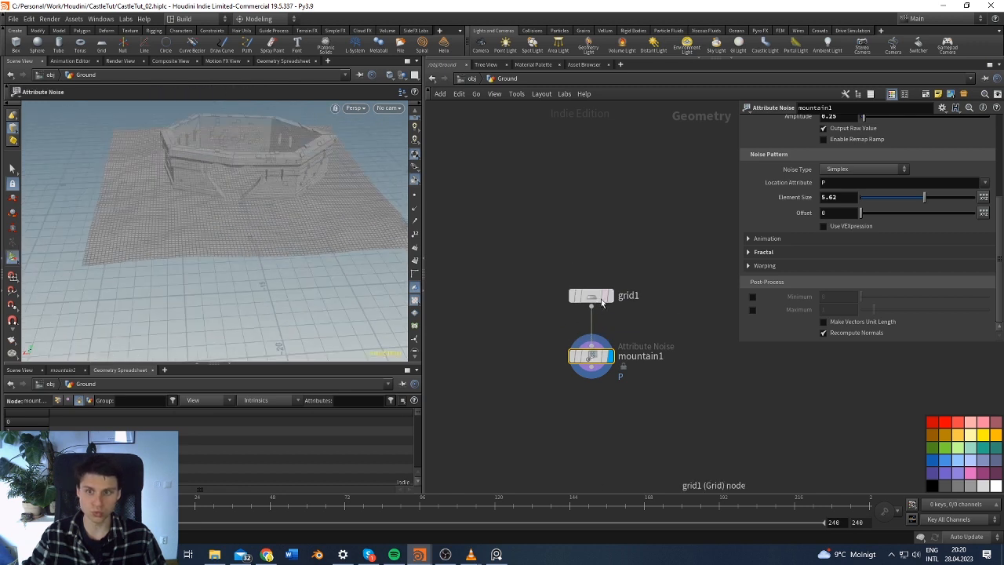
left_click_drag(600, 299, 596, 237)
left_click_drag(588, 363, 589, 383)
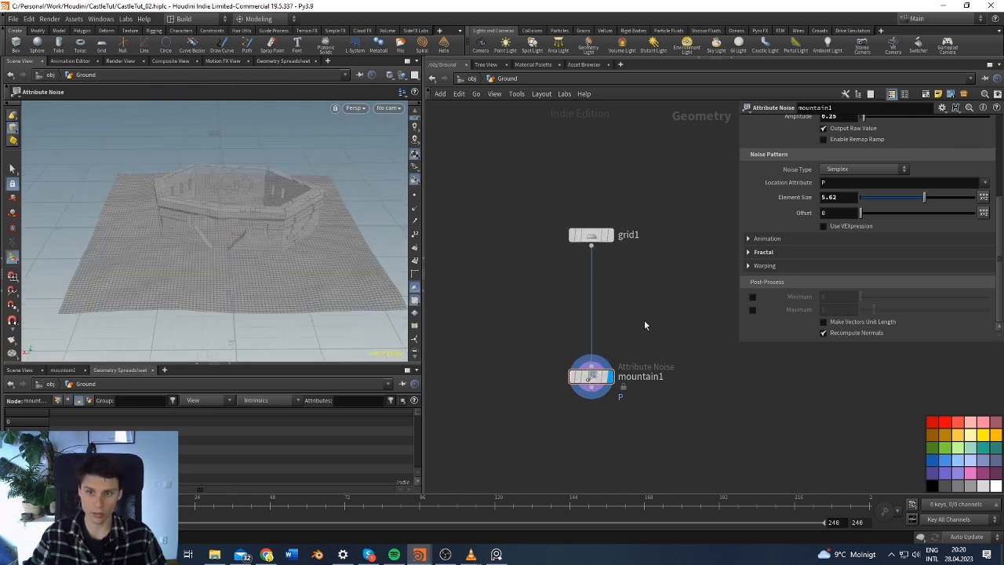
Insert and display a second Mountain node between grid1 and mountain1
left_click_drag(636, 308, 530, 301)
key("Tab")
type("moun")
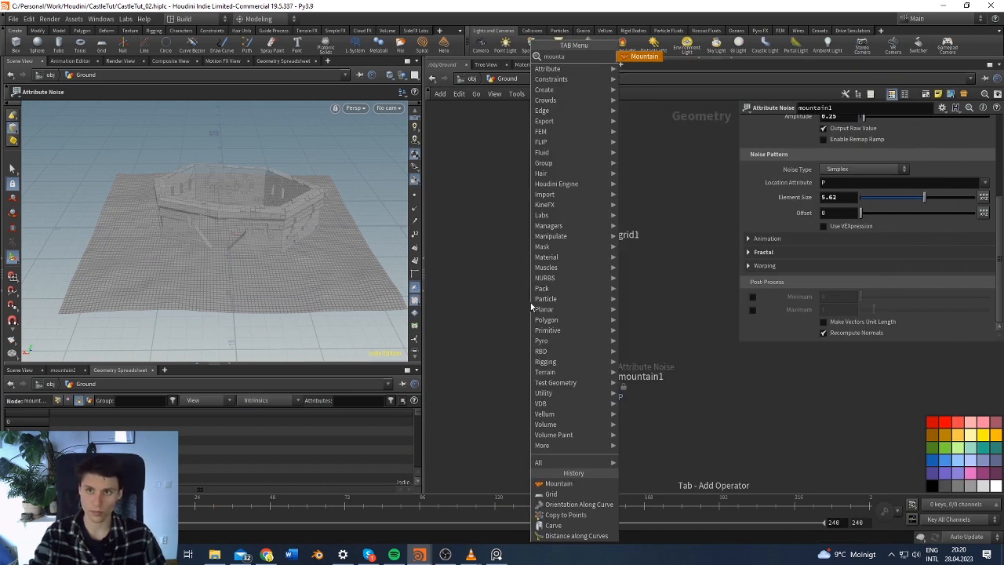
key("Return")
left_click(586, 300)
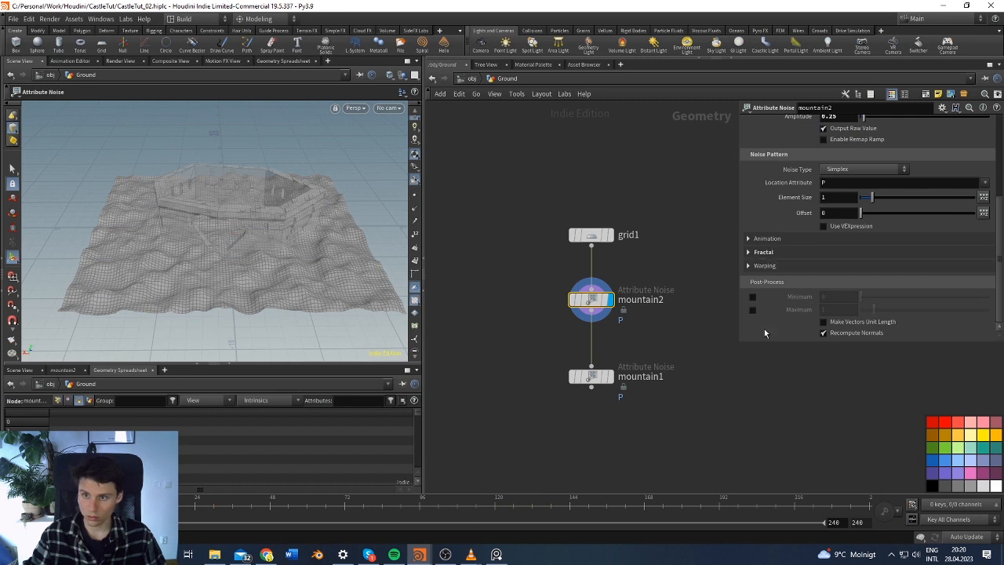
Set the noise element size of mountain2 to 10, keeping its amplitude at 0.25
scroll(767, 318, "up", 5)
left_click_drag(867, 263, 883, 264)
key("ctrl+z")
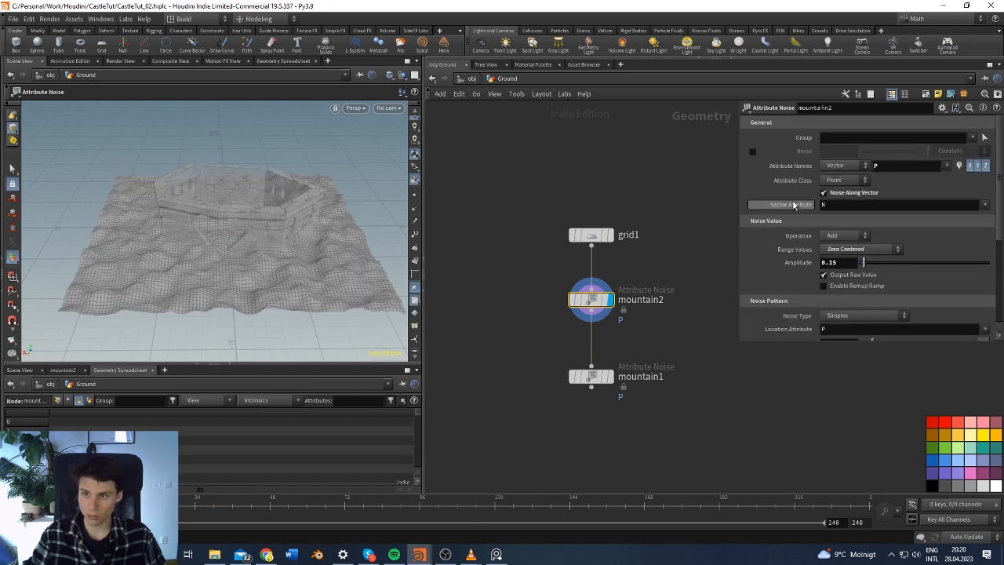
scroll(793, 205, "down", 2)
left_click_drag(869, 289, 976, 291)
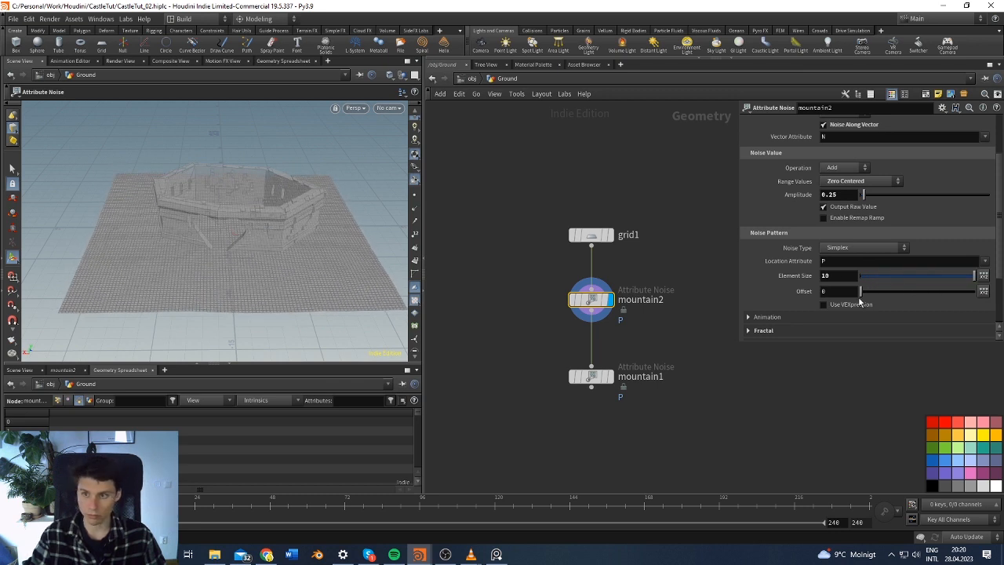
Set mountain2's noise amplitude to 7.18 and its element size to 41.9
left_click_drag(865, 195, 906, 204)
middle_click_drag(843, 276, 771, 280)
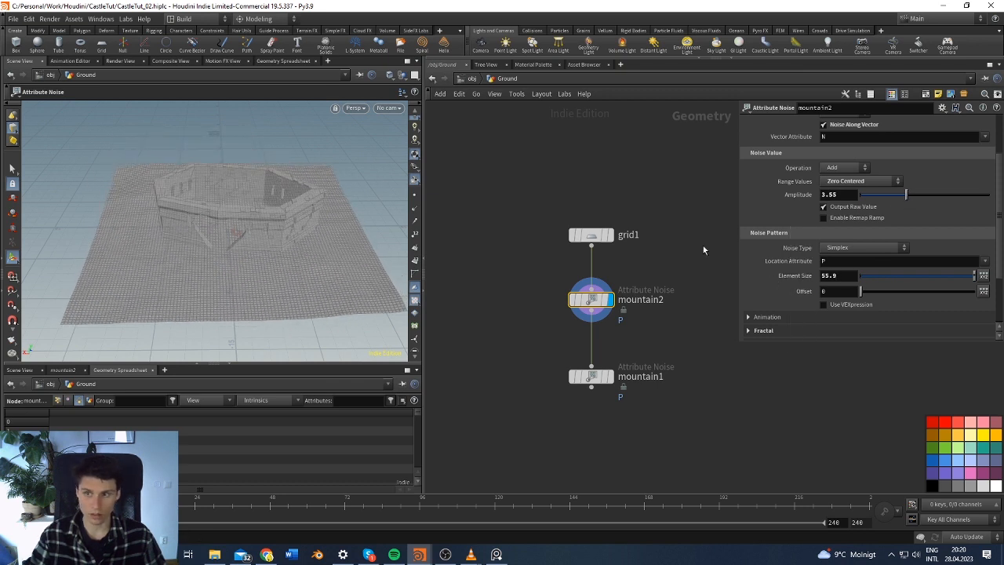
left_click_drag(917, 198, 951, 196)
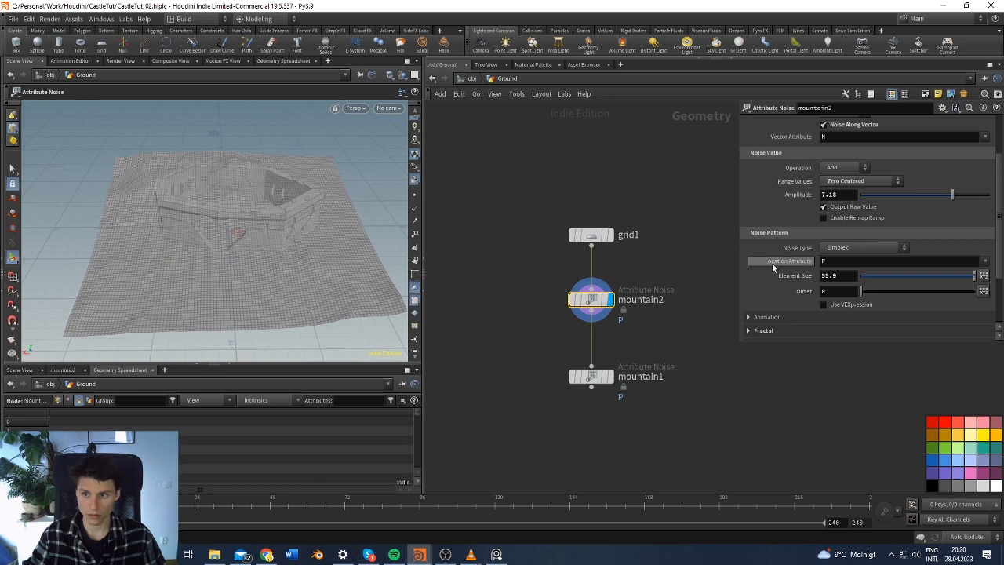
middle_click_drag(787, 276, 439, 293)
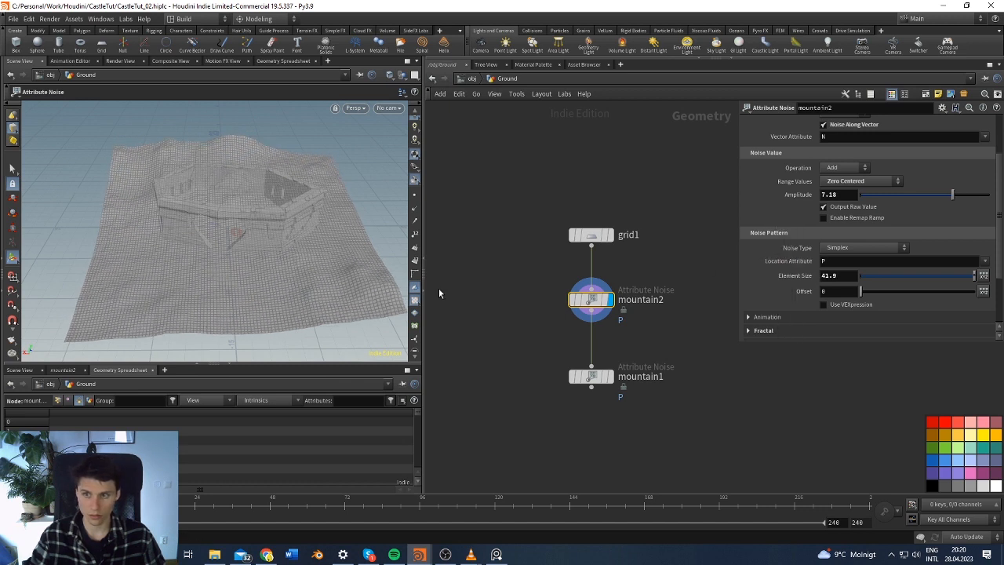
Try mountain2 with a noise offset of 11.3, an element size of 5.3 and an amplitude of 1.63
left_click_drag(867, 292, 881, 291)
middle_click_drag(809, 273, 874, 290)
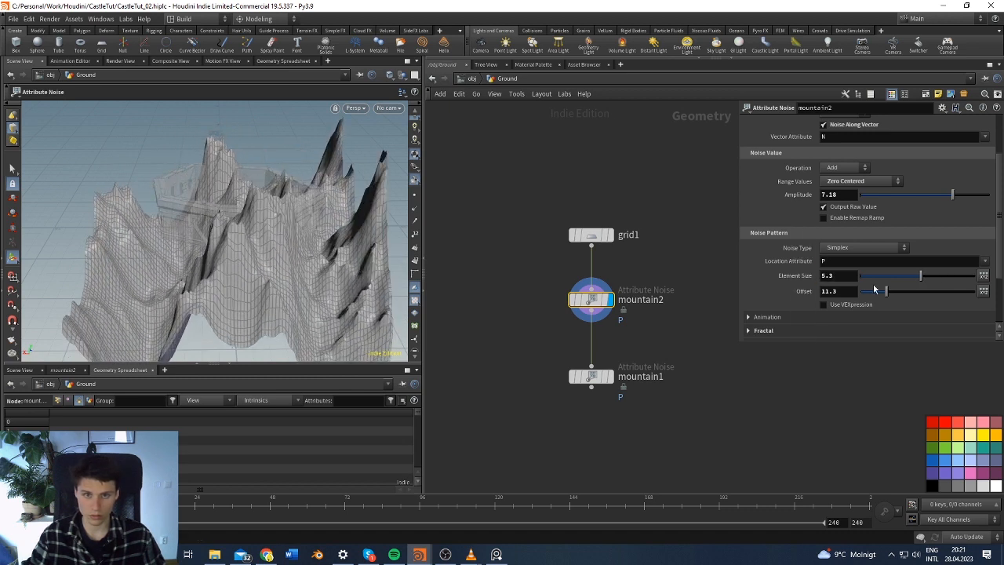
left_click_drag(952, 194, 881, 194)
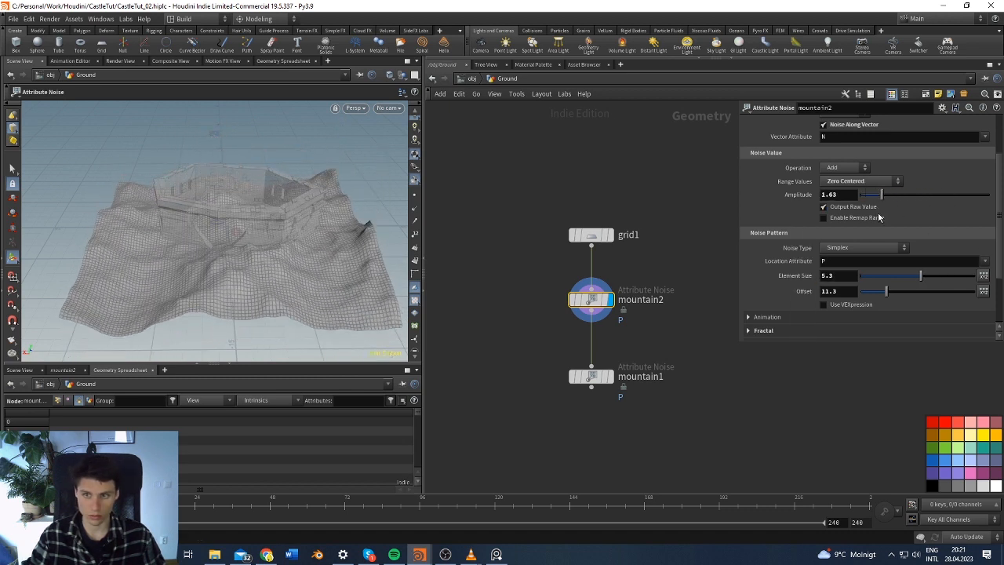
Expand mountain2's Fractal and Warping settings and lower its max octaves
scroll(749, 309, "down", 3)
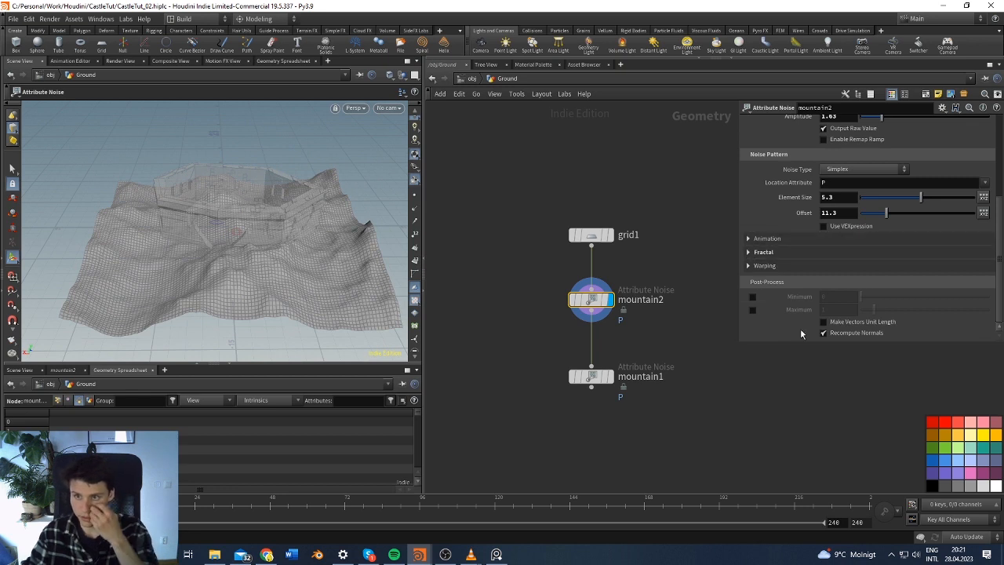
left_click(758, 267)
left_click(761, 253)
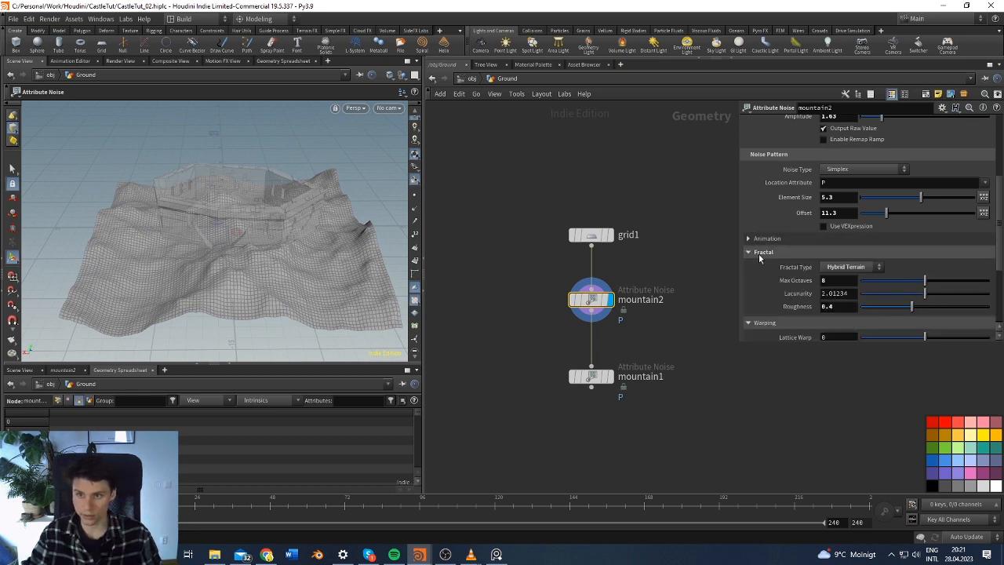
left_click_drag(918, 283, 860, 283)
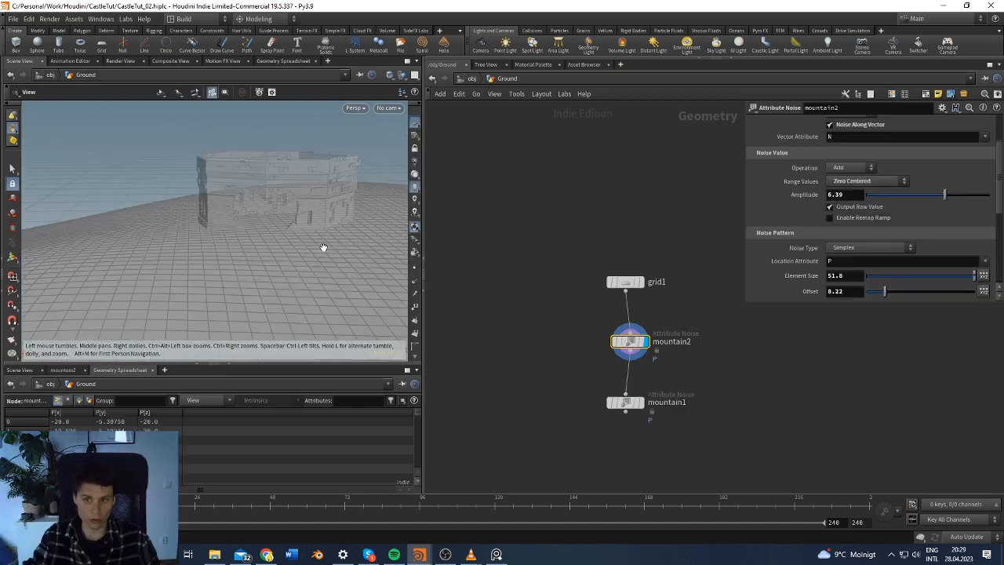
Fine-tune mountain2 to a noise offset of 8.25 and an amplitude of 6.58, checking the terrain around the castle
middle_click_drag(856, 289, 875, 312)
left_click_drag(280, 256, 309, 218)
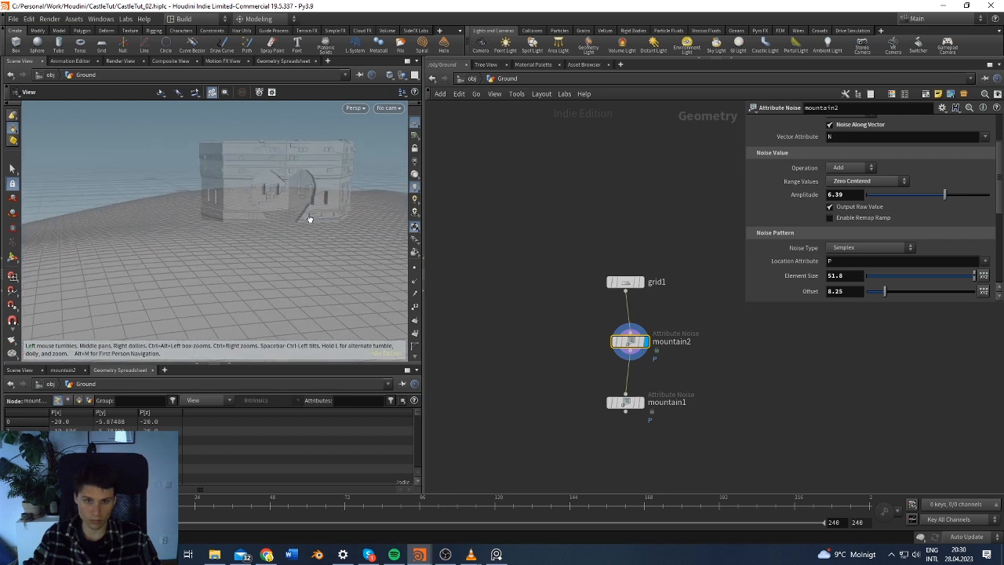
middle_click_drag(850, 196, 866, 217)
left_click_drag(325, 190, 294, 195)
Display the mountain1 node and set its noise amplitude to 0.21
left_click(640, 402)
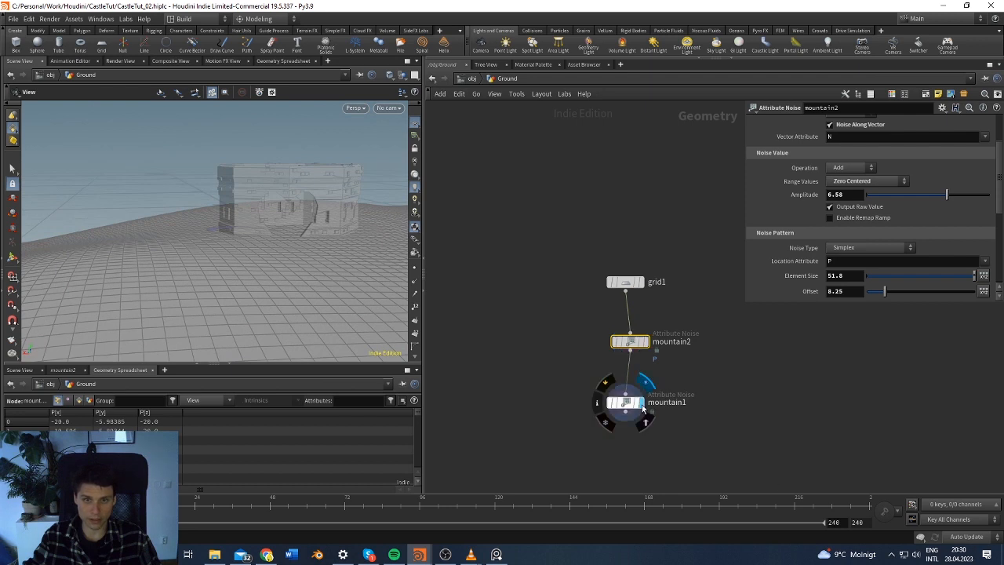
left_click_drag(873, 200, 869, 196)
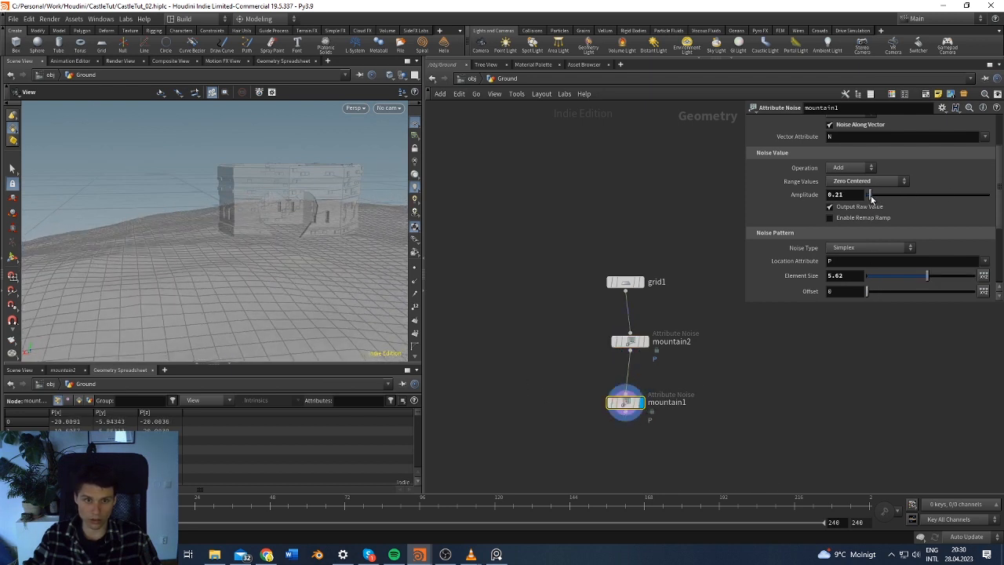
Set grid1's rows and columns to 200 each
left_click(626, 281)
type("200")
key("Tab")
type("200")
left_click(551, 229)
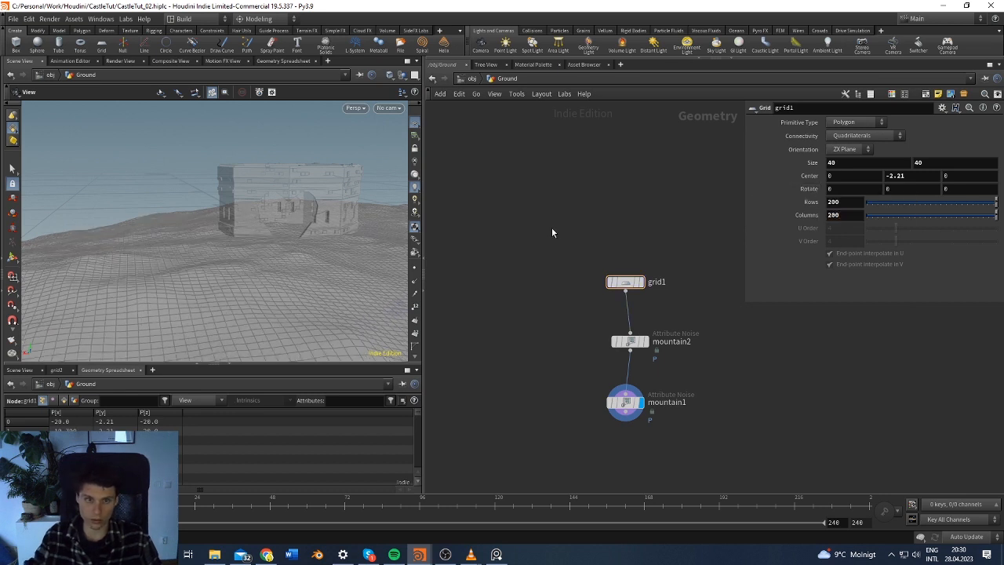
Increase grid1's density to 400 rows and 400 columns
type("400")
key("Tab")
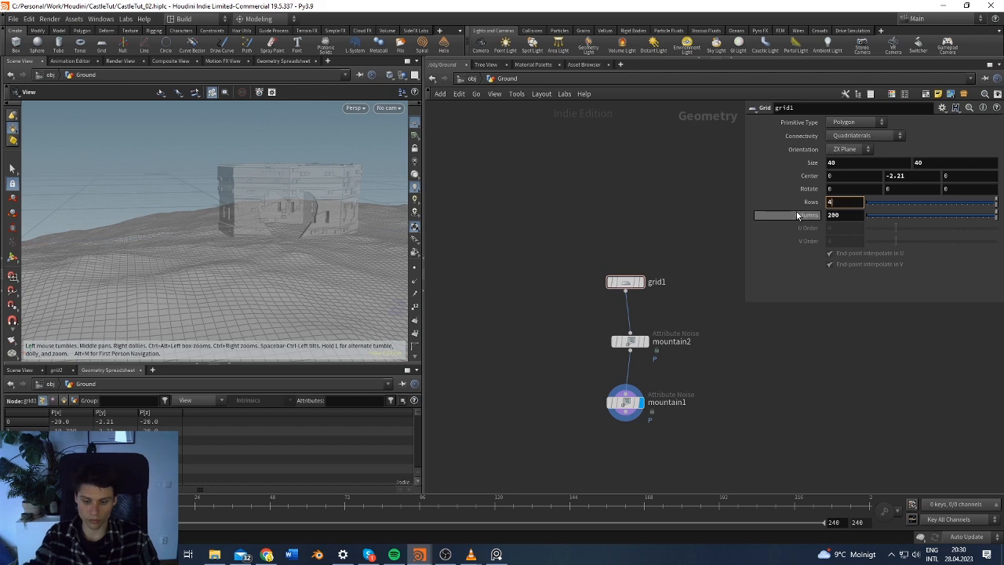
type("400")
key("Return")
Change the viewport shading to Smooth Shaded and view the castle on the terrain without wires
mouse_move(267, 237)
left_mouse_down()
mouse_move(228, 242)
mouse_move(248, 253)
mouse_move(248, 233)
mouse_move(212, 235)
mouse_move(253, 217)
mouse_move(278, 222)
mouse_move(257, 231)
left_mouse_up()
scroll(248, 233, "up", 5)
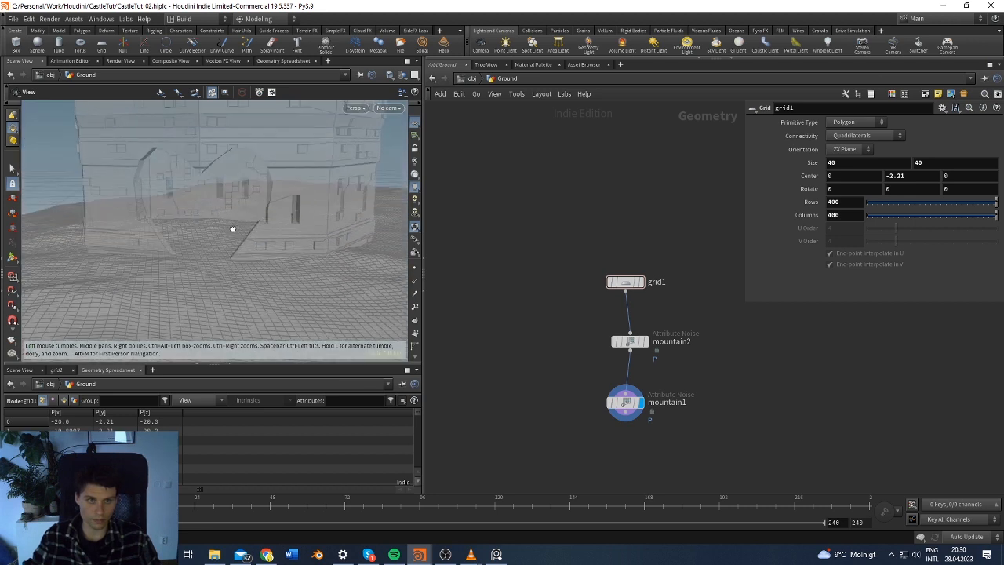
left_click(389, 75)
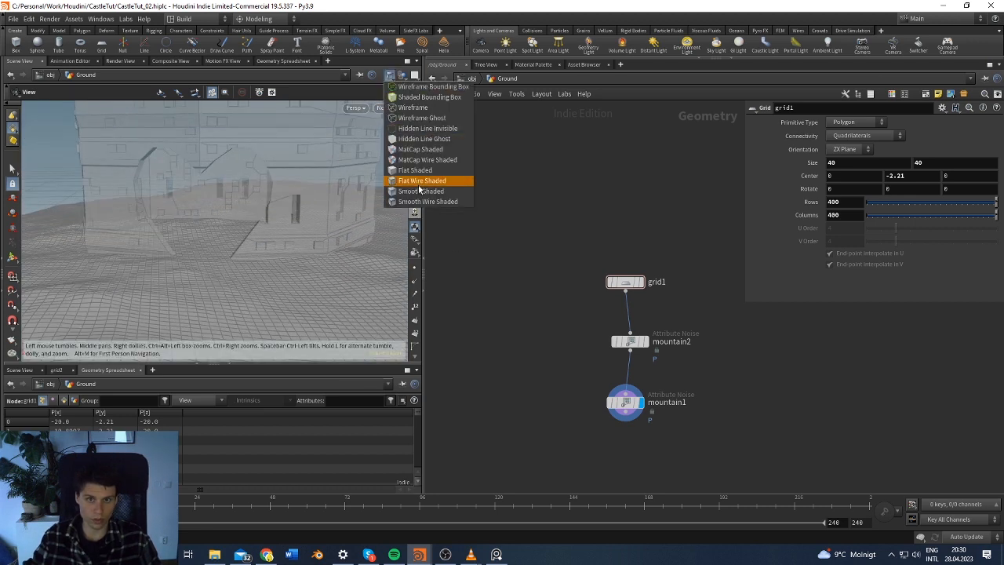
left_click(422, 180)
left_click(391, 79)
left_click(424, 193)
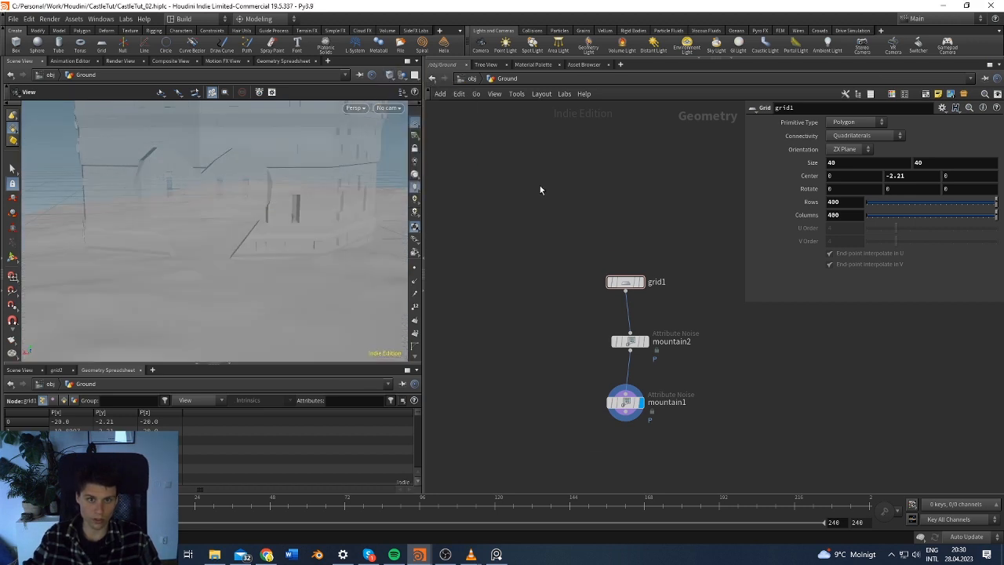
mouse_move(256, 211)
left_mouse_down()
mouse_move(283, 235)
mouse_move(291, 204)
mouse_move(280, 283)
mouse_move(267, 233)
mouse_move(284, 210)
left_mouse_up()
Try a different noise amplitude on mountain2
left_click(631, 346)
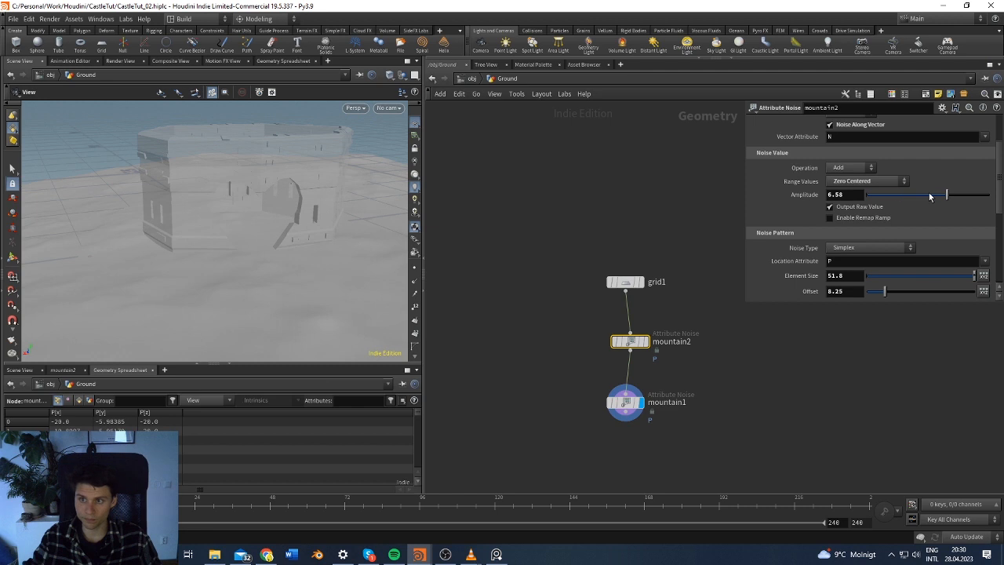
left_click_drag(950, 194, 954, 194)
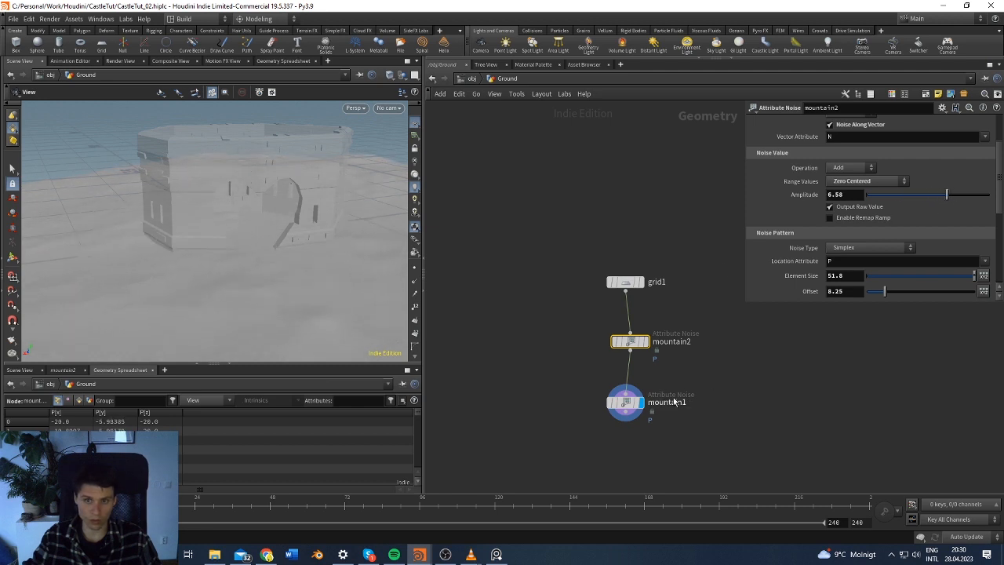
Set mountain1's noise amplitude to 0.52 and its fractal max octaves to 7
left_click(631, 406)
left_click_drag(872, 195, 874, 195)
scroll(831, 259, "down", 2)
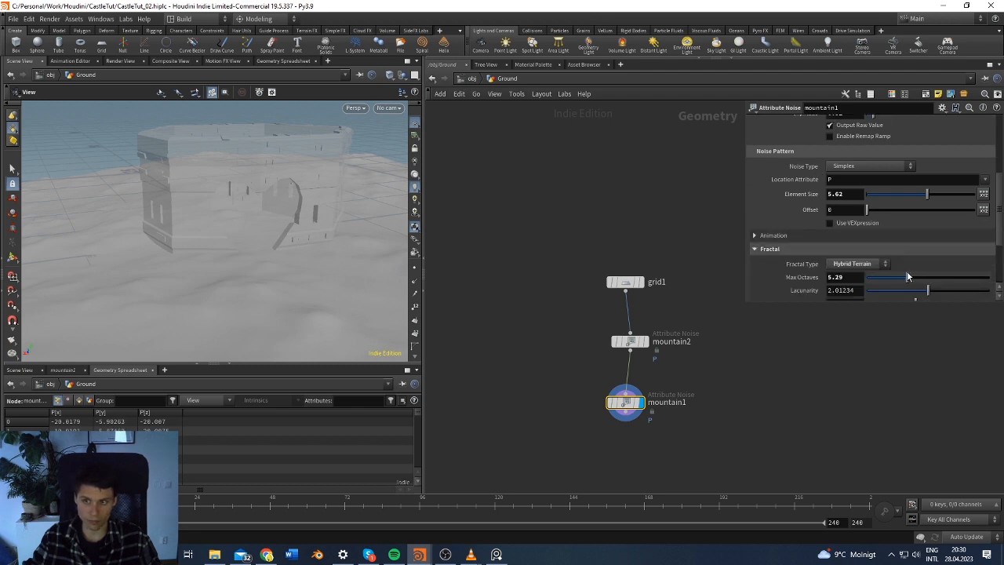
left_click_drag(856, 277, 735, 288)
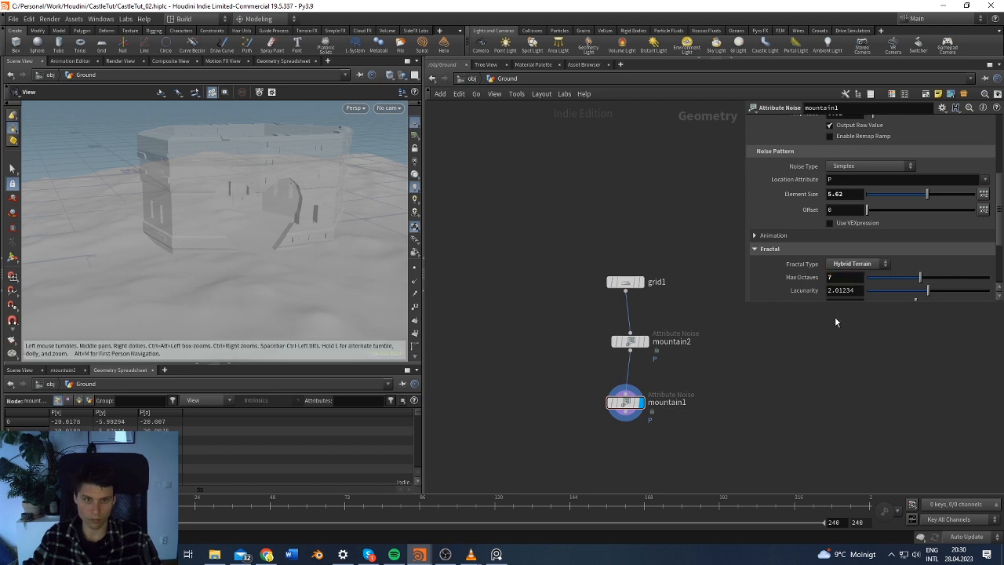
Raise mountain1's noise amplitude to 0.64 and check the terrain around the castle
left_click_drag(311, 264, 275, 249)
scroll(858, 193, "up", 3)
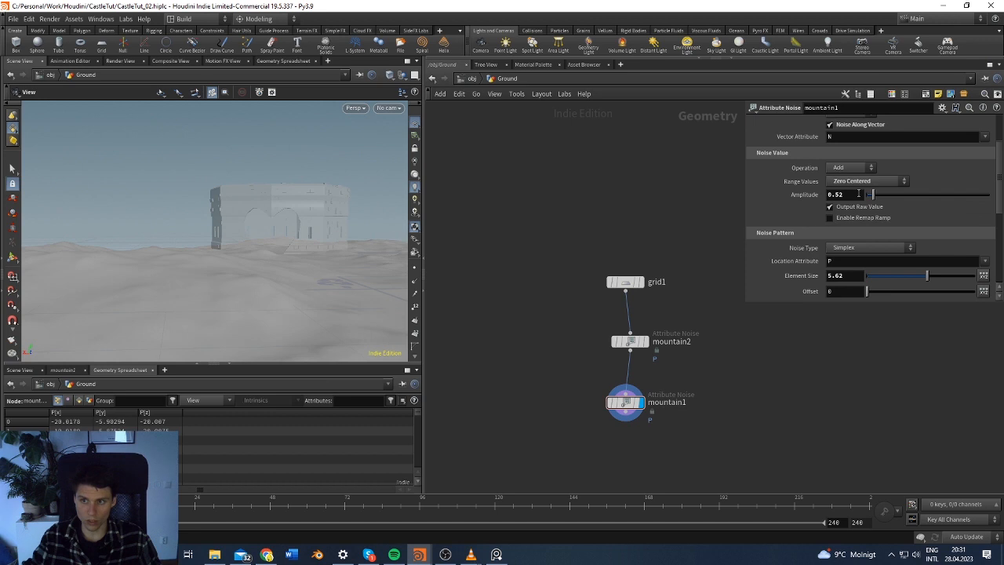
left_click_drag(876, 201, 880, 203)
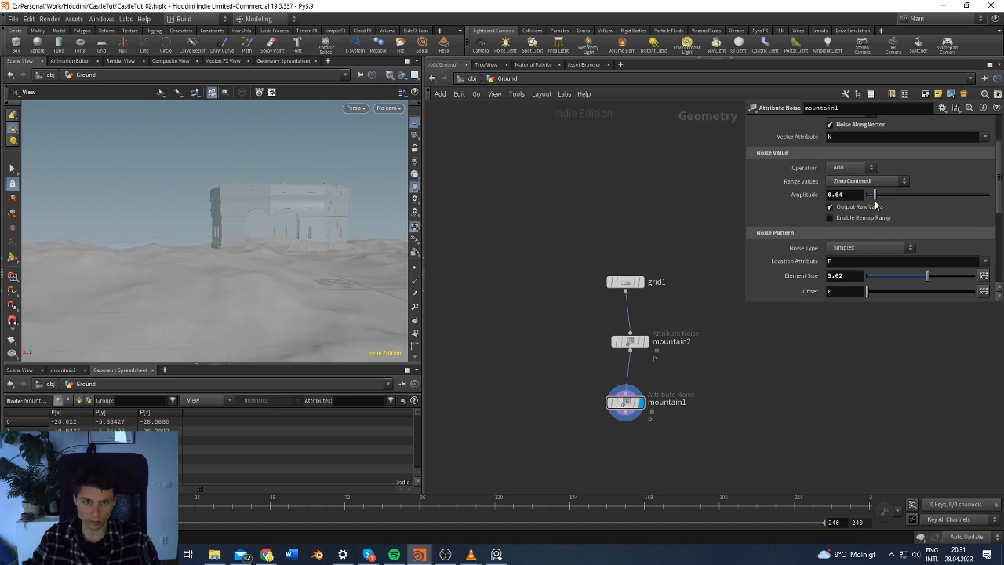
left_click_drag(286, 224, 248, 230)
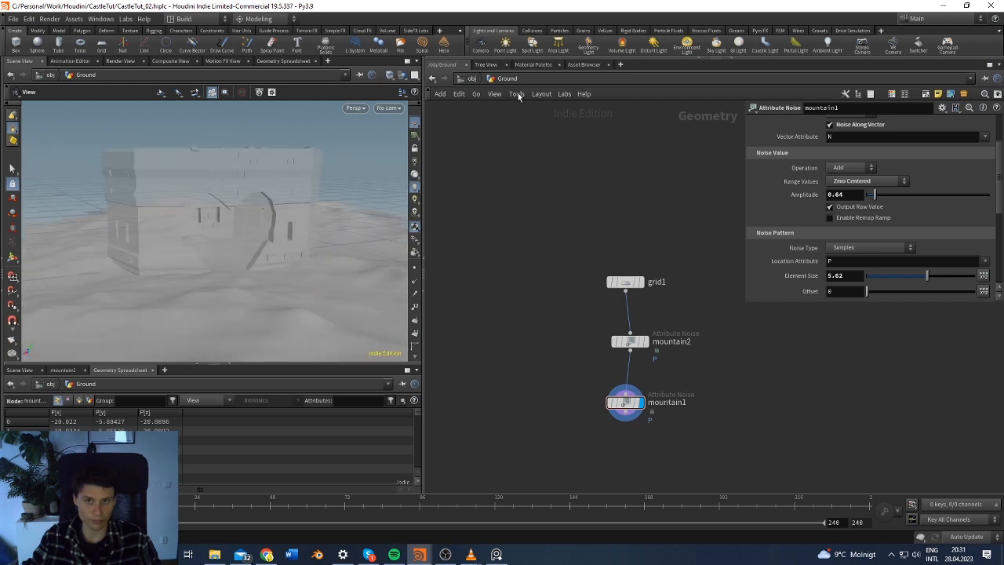
Open the Castle network, add a PolyBevel node after boolean2 and display it
left_click(469, 79)
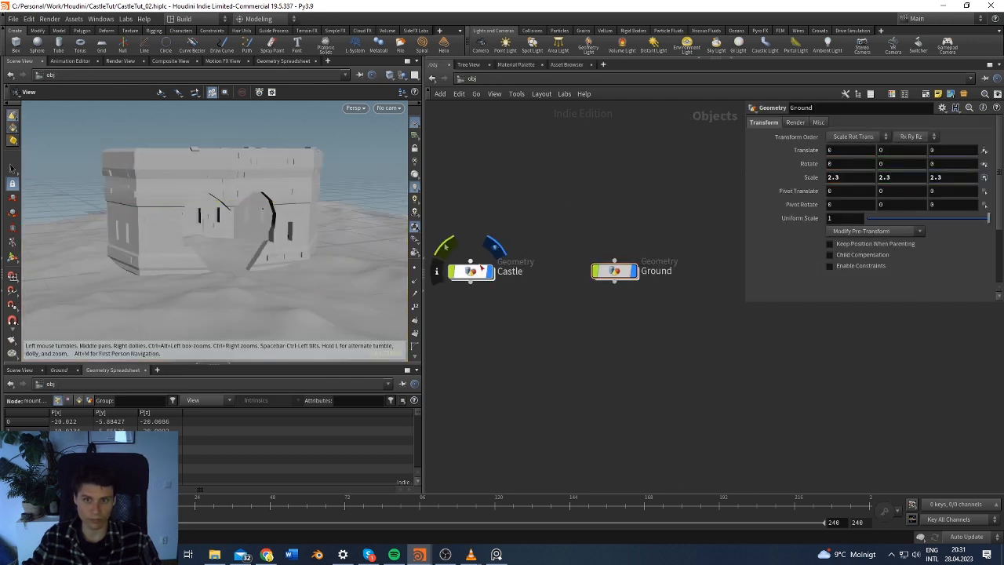
double_click(471, 271)
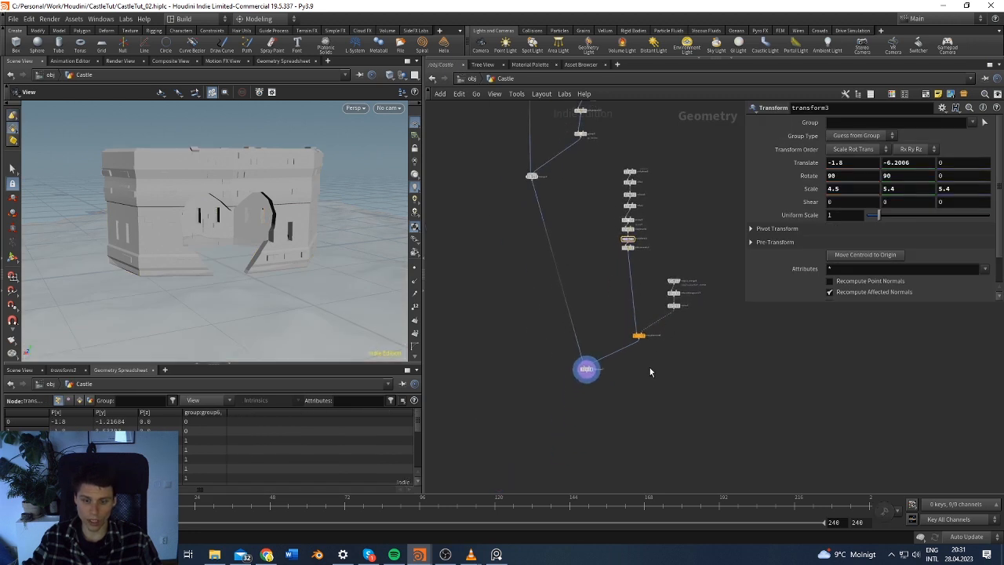
key("Tab")
key("Return")
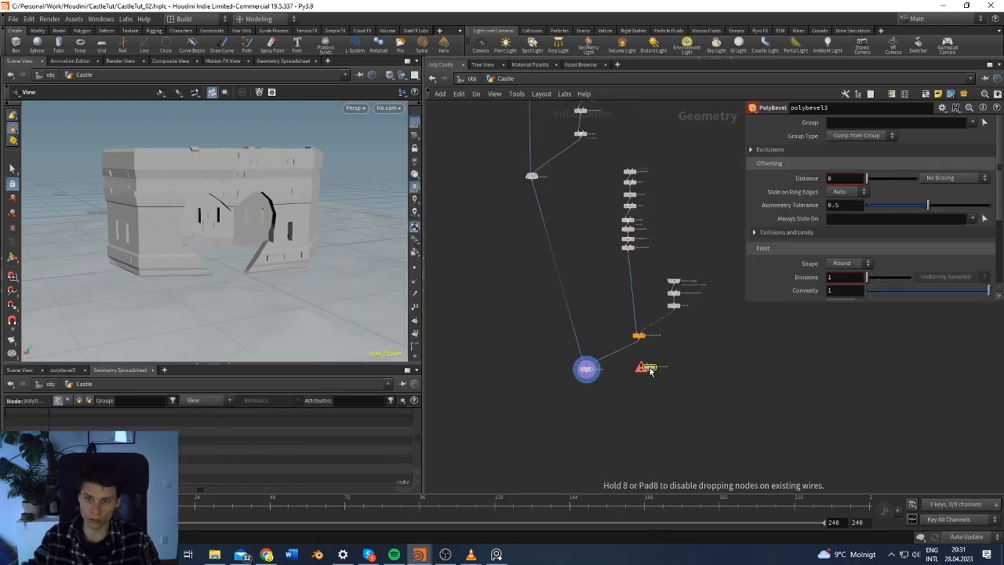
left_click(627, 395)
scroll(571, 385, "up", 4)
left_click_drag(609, 362, 662, 415)
Set polybevel3's distance to 0.03 and check the castle walls up close
scroll(289, 226, "up", 5)
left_click_drag(287, 224, 248, 282)
middle_click_drag(248, 282, 211, 193)
left_click_drag(211, 193, 323, 205)
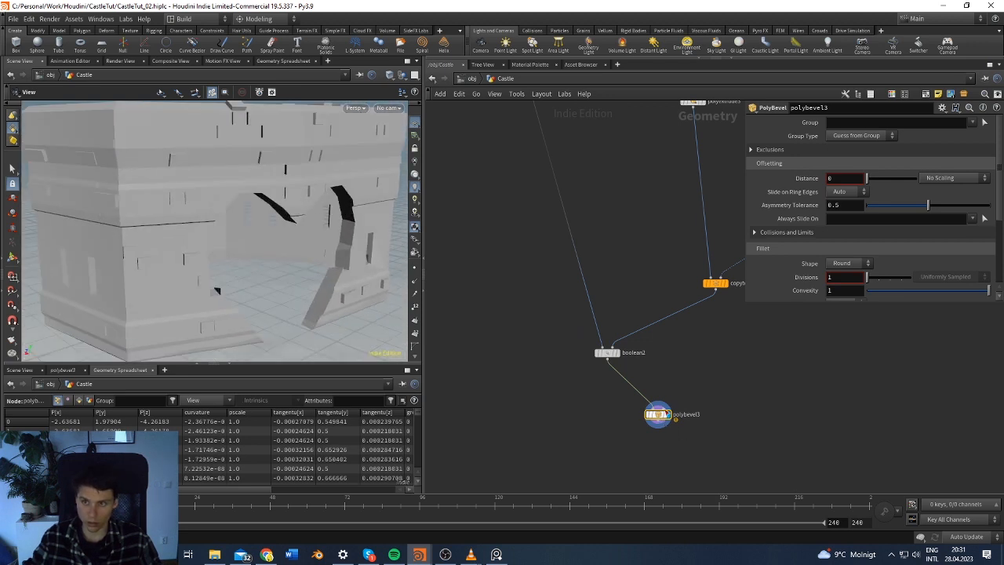
left_click_drag(870, 180, 856, 182)
middle_click_drag(838, 177, 870, 203)
mouse_move(141, 186)
left_mouse_down()
mouse_move(195, 191)
mouse_move(203, 221)
mouse_move(196, 208)
left_mouse_up()
Change the viewport shading to Smooth Wire Shaded to show the bevelled castle's edges
left_click(390, 75)
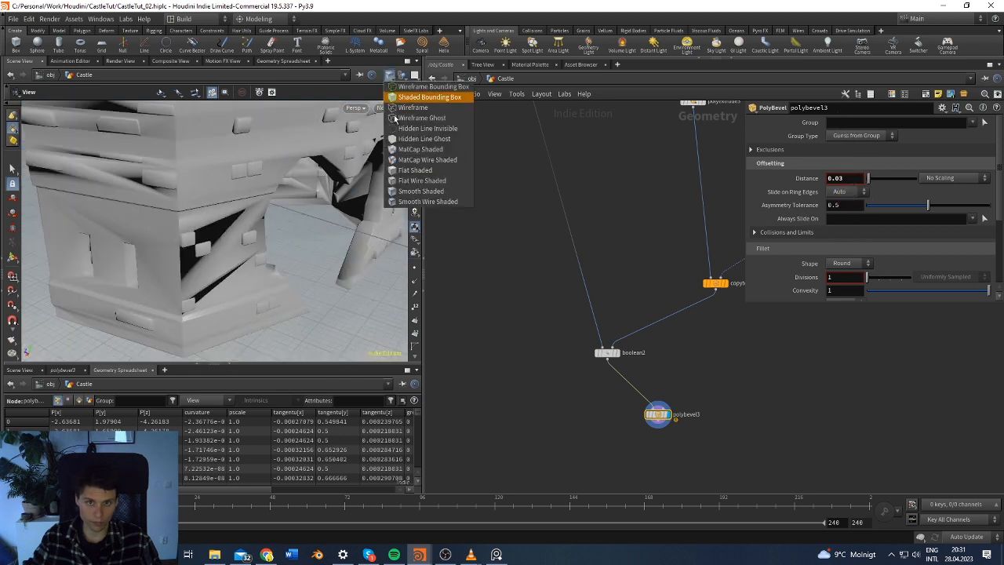
left_click(443, 193)
left_click(389, 75)
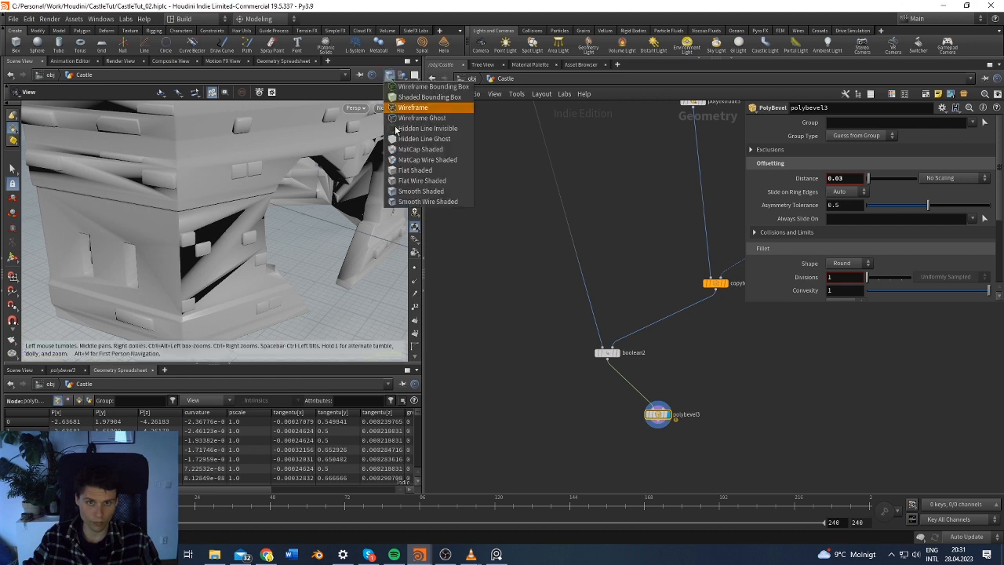
left_click(424, 201)
mouse_move(259, 196)
left_mouse_down()
mouse_move(204, 187)
mouse_move(212, 220)
mouse_move(225, 168)
mouse_move(193, 232)
mouse_move(229, 197)
mouse_move(312, 226)
left_mouse_up()
left_click_drag(384, 223, 309, 203)
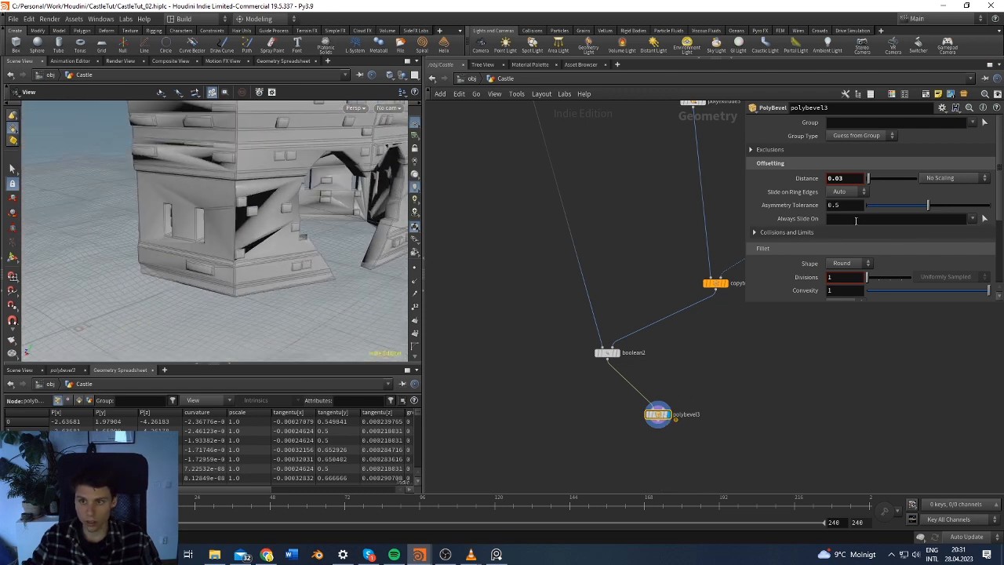
Examine the bevelled bricks and wall faces of the castle up close
scroll(804, 211, "down", 1)
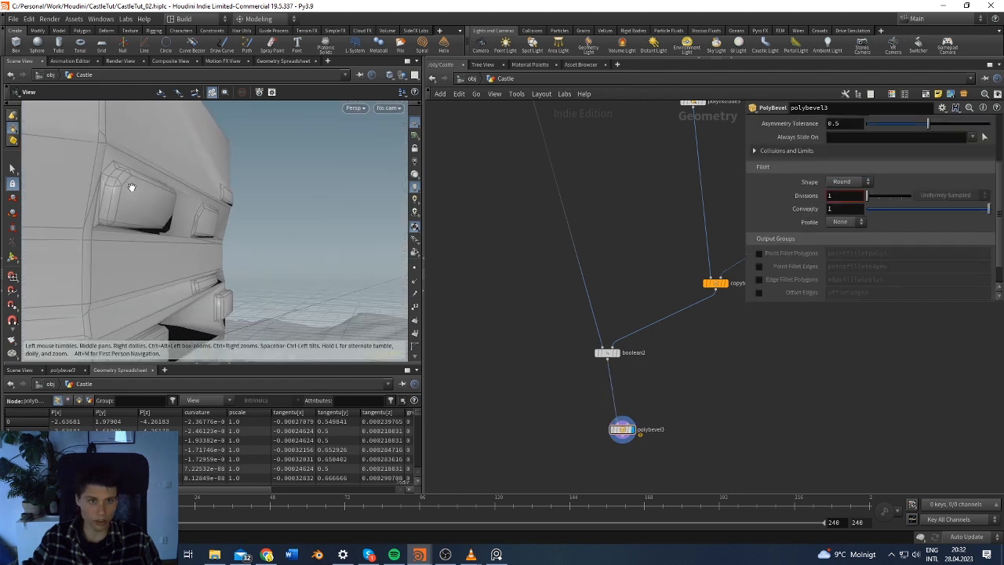
scroll(132, 189, "up", 4)
scroll(138, 189, "down", 8)
left_click_drag(61, 196, 303, 250)
scroll(40, 205, "down", 4)
left_click_drag(40, 205, 70, 210)
Trace the Castle network upstream from boolean2 and display the merge2 node
middle_click_drag(674, 246, 573, 384)
scroll(589, 365, "down", 1)
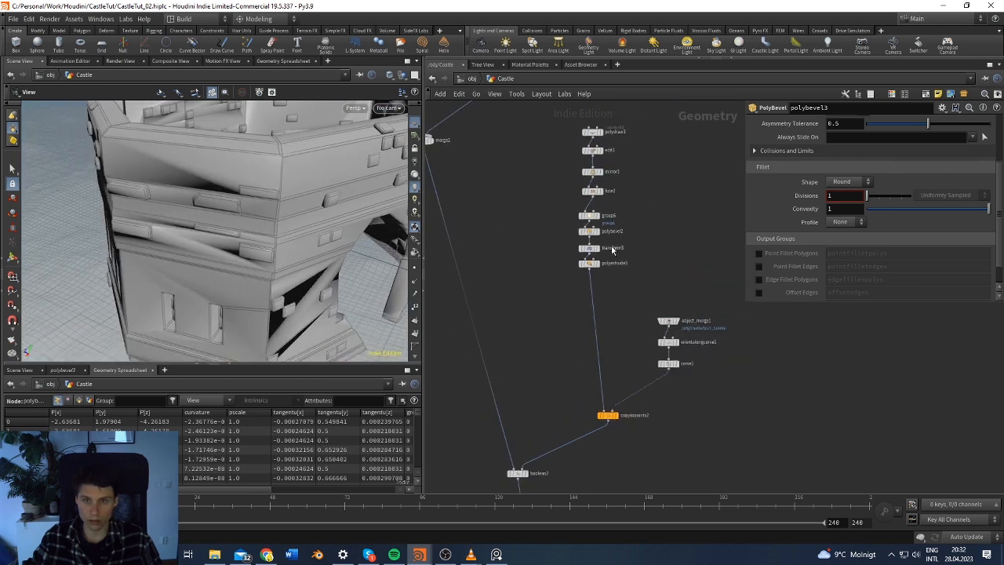
left_click(624, 414)
middle_click_drag(632, 325, 766, 385)
middle_click_drag(628, 247, 517, 85)
middle_click_drag(515, 303, 574, 394)
left_click(519, 119)
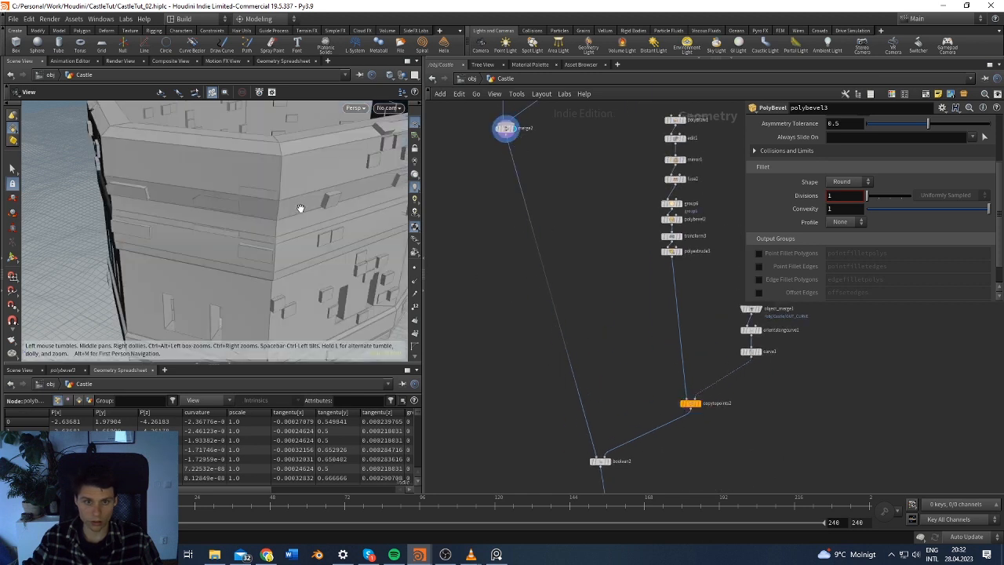
Examine the unbevelled castle walls at merge2 and the nodes around it
right_click_drag(300, 209, 294, 154)
middle_click_drag(628, 365, 622, 270)
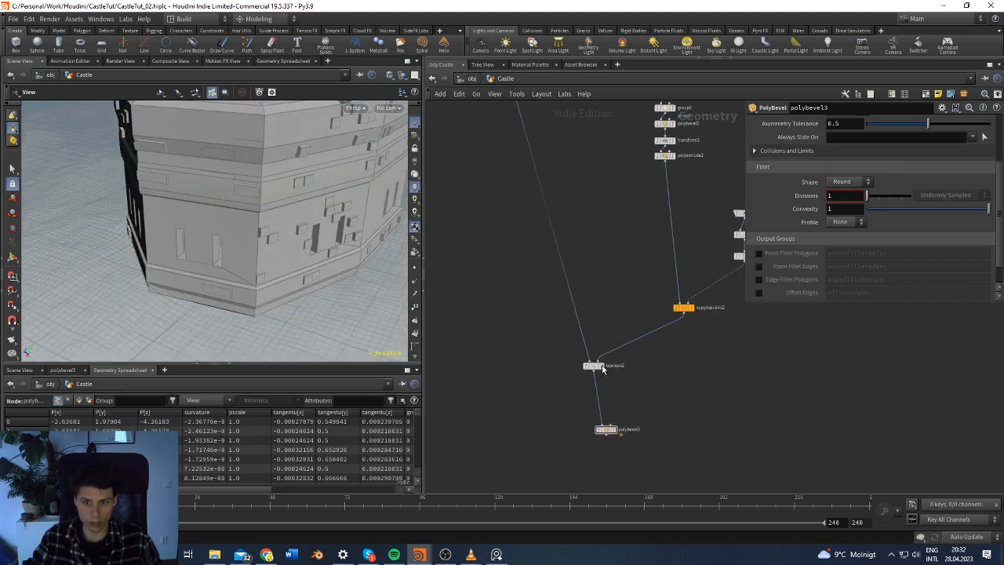
left_click_drag(309, 306, 329, 235)
middle_click_drag(639, 163, 626, 268)
scroll(626, 268, "down", 3)
middle_click_drag(617, 226, 601, 330)
scroll(563, 309, "up", 3)
scroll(572, 298, "down", 4)
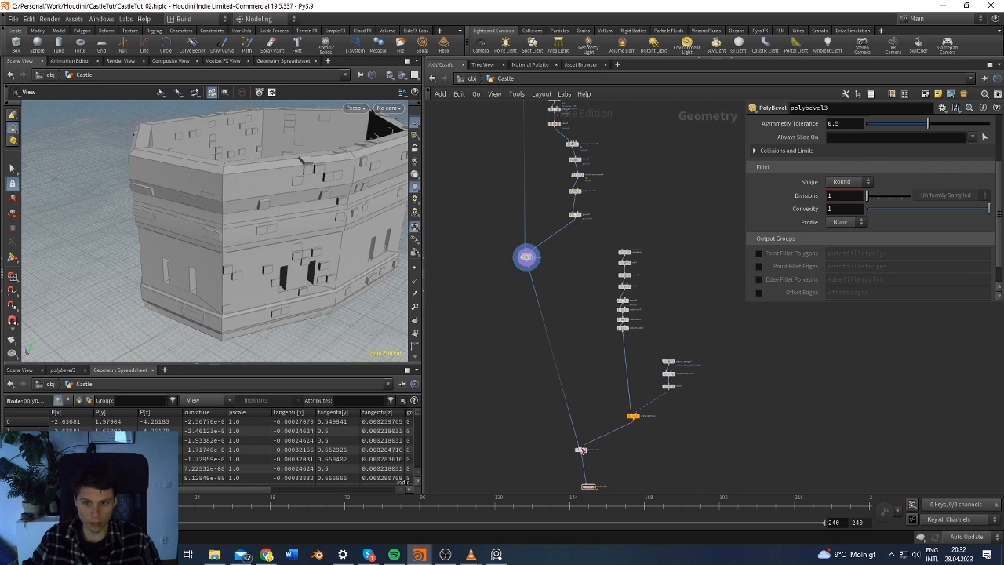
Move the eight-node chain starting at polydraw1 down closer to the copytopoints2 node
scroll(301, 221, "up", 4)
mouse_move(306, 218)
left_mouse_down()
mouse_move(280, 204)
mouse_move(302, 210)
left_mouse_up()
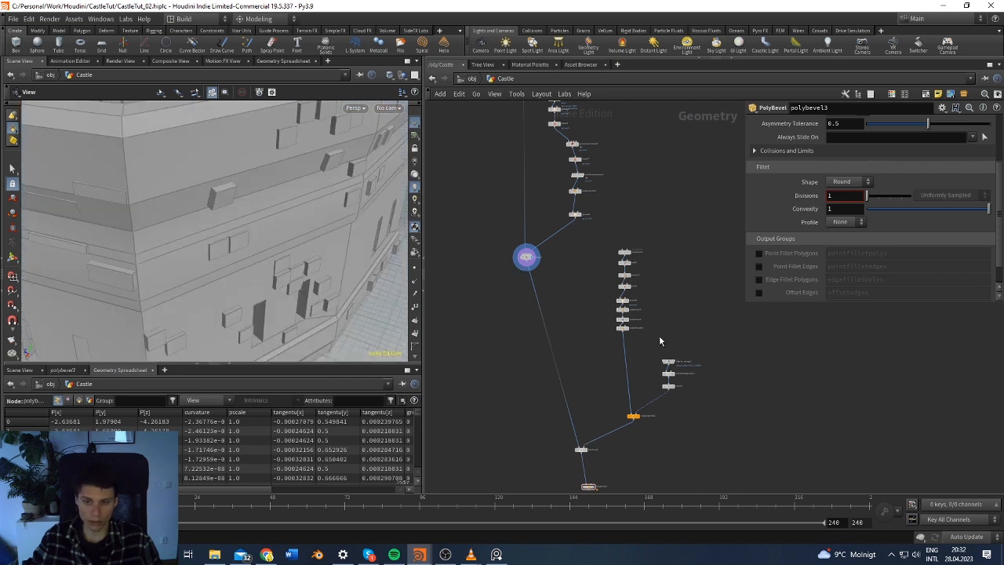
left_click_drag(610, 334, 611, 335)
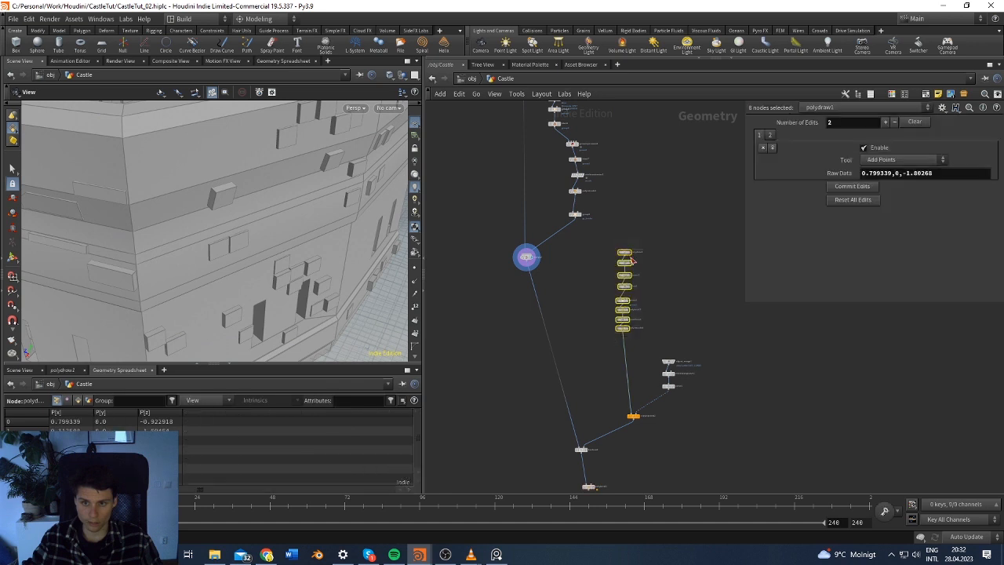
left_click_drag(626, 254, 625, 303)
left_click(603, 307)
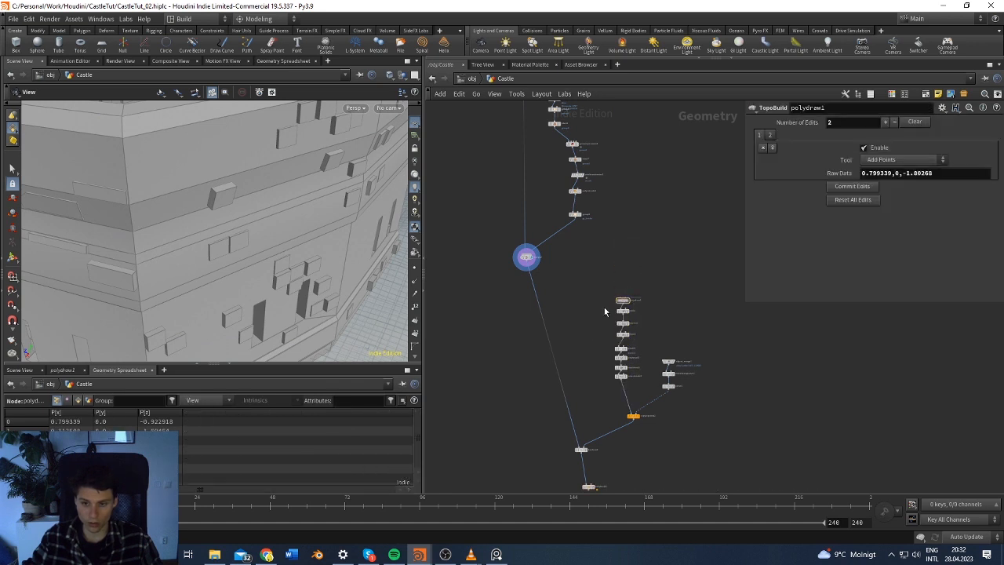
Try inserting a copy of the gr_bricks group node into the wall wire above merge2, and display it
middle_click_drag(654, 201, 647, 132)
scroll(620, 337, "up", 2)
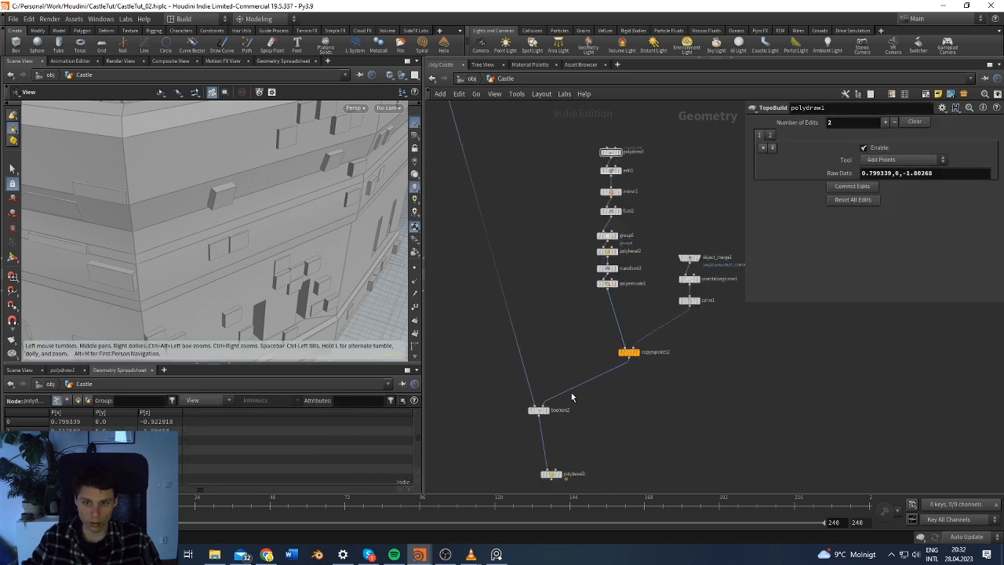
scroll(481, 221, "down", 2)
middle_click_drag(484, 130, 594, 324)
scroll(625, 297, "up", 2)
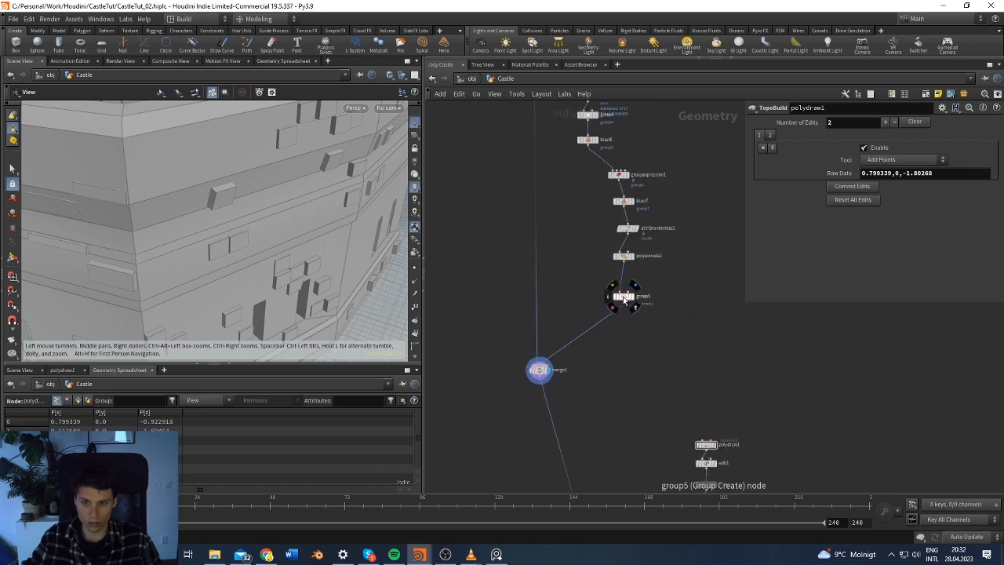
left_click(624, 296)
key("ctrl+v")
left_click_drag(562, 312, 538, 326)
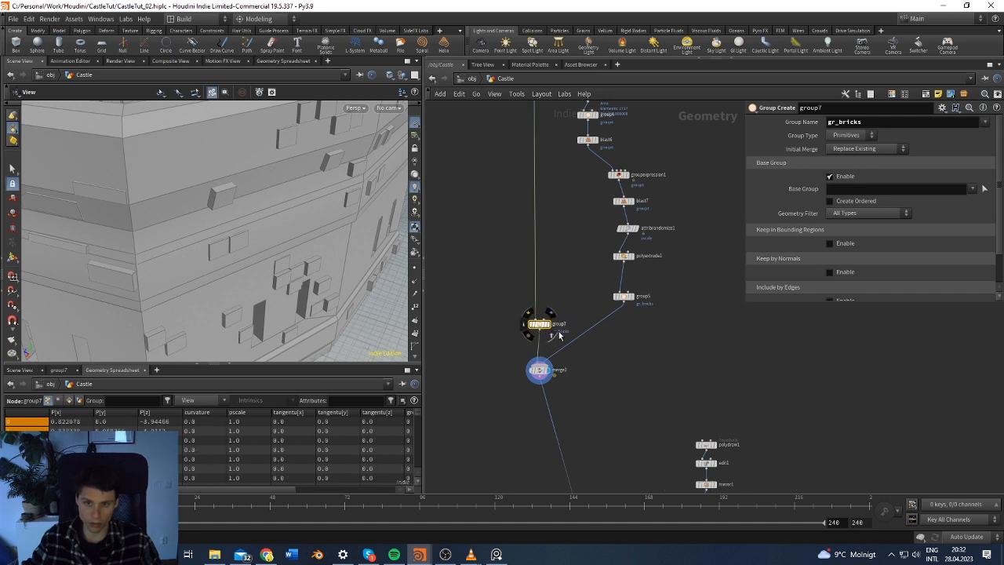
left_click(550, 326)
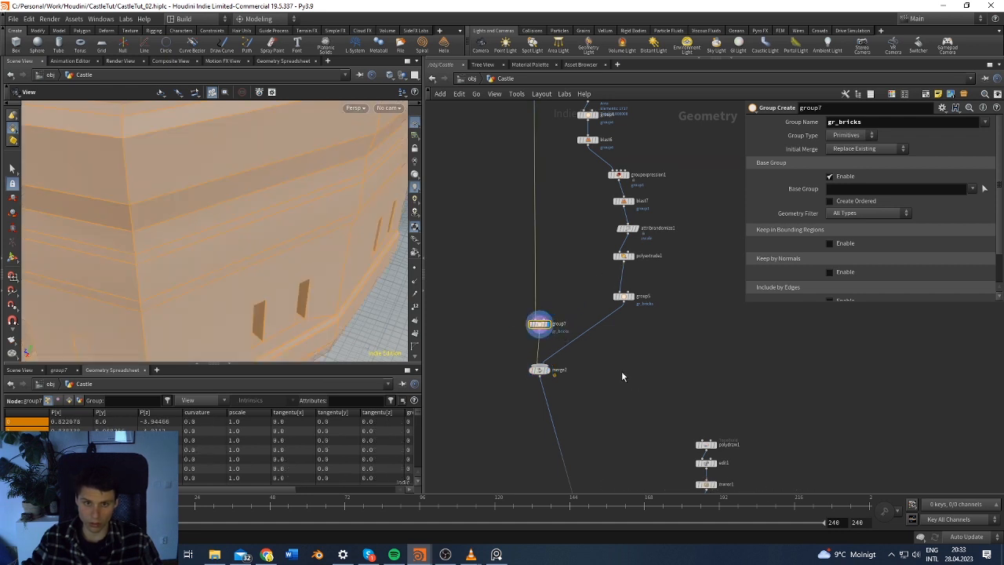
Pull the copied group node off the wall wire and delete it
left_click_drag(543, 328, 643, 359)
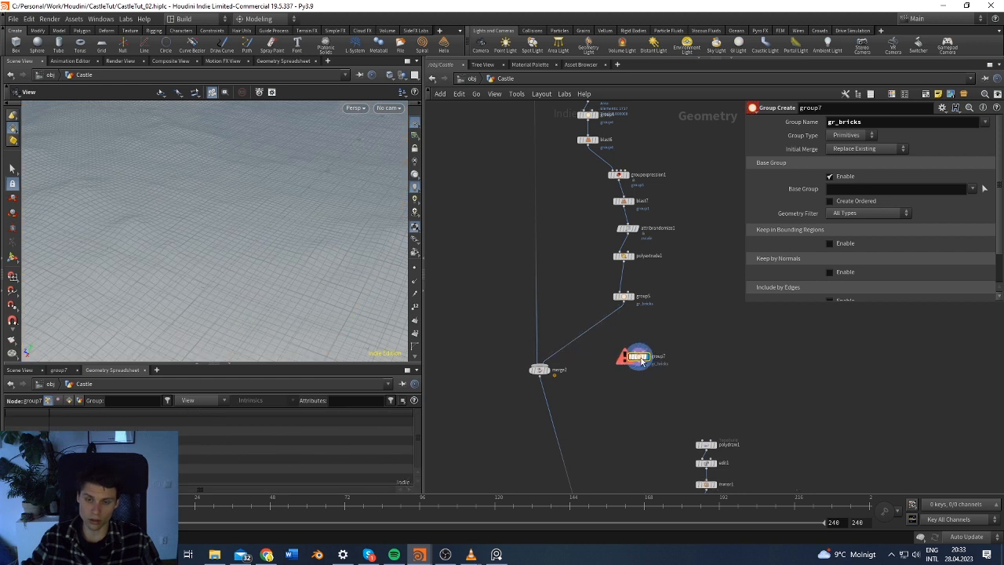
key("ctrl+z")
key("Delete")
Rearrange the network so the brick nodes from divide1 to merge2 sit below the boolean2 and polybevel3 chain
scroll(616, 347, "down", 5)
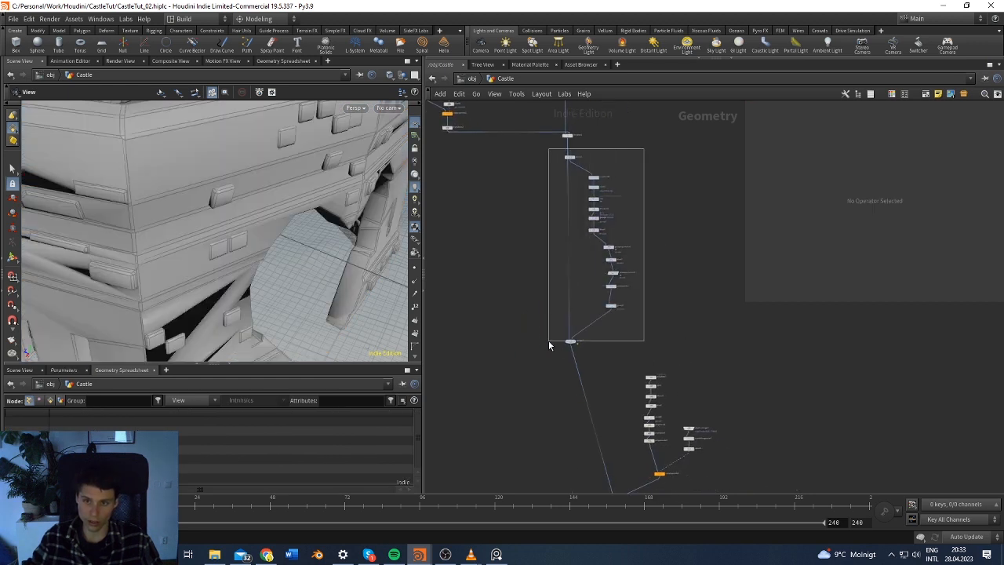
left_click_drag(548, 344, 549, 344)
scroll(612, 313, "down", 2)
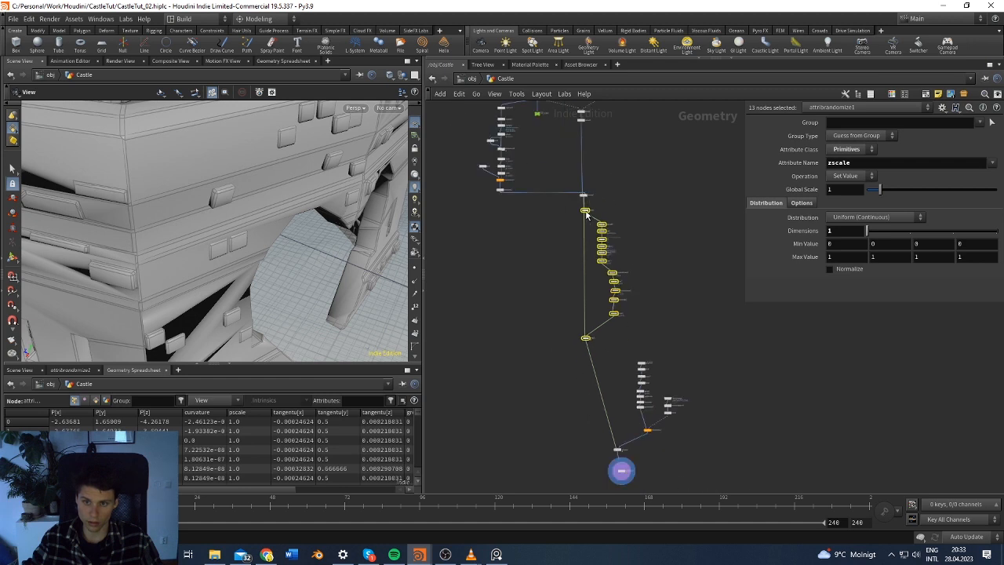
left_click_drag(585, 214, 556, 282)
left_click_drag(617, 451, 614, 458)
left_click_drag(615, 407, 611, 228)
scroll(607, 226, "up", 3)
middle_click_drag(610, 209, 633, 253)
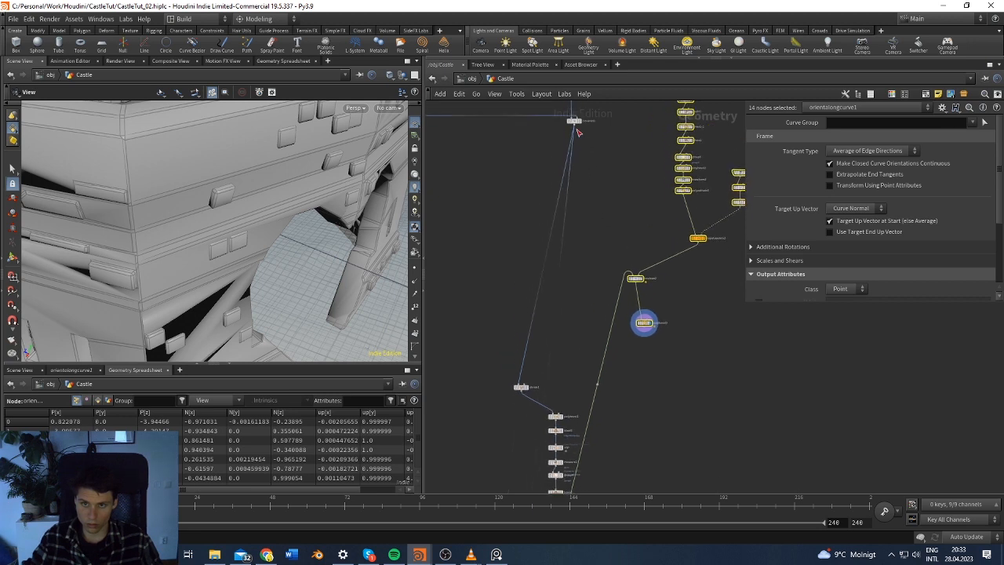
Wire the upstream wall boolean directly into the first input of boolean2, bypassing the brick nodes
mouse_move(575, 309)
middle_mouse_down()
mouse_move(562, 148)
mouse_move(578, 291)
middle_mouse_up()
scroll(521, 390, "up", 5)
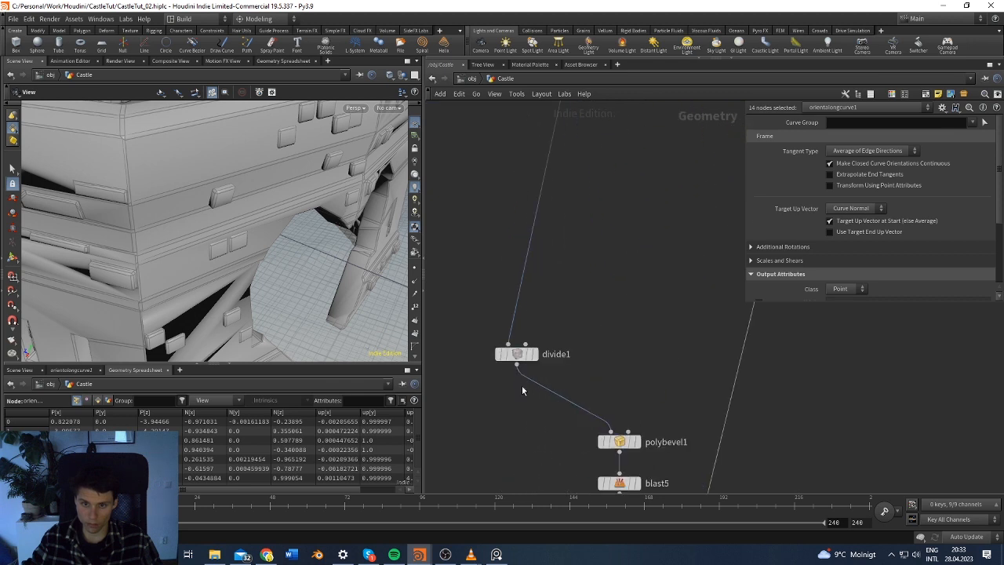
mouse_move(539, 335)
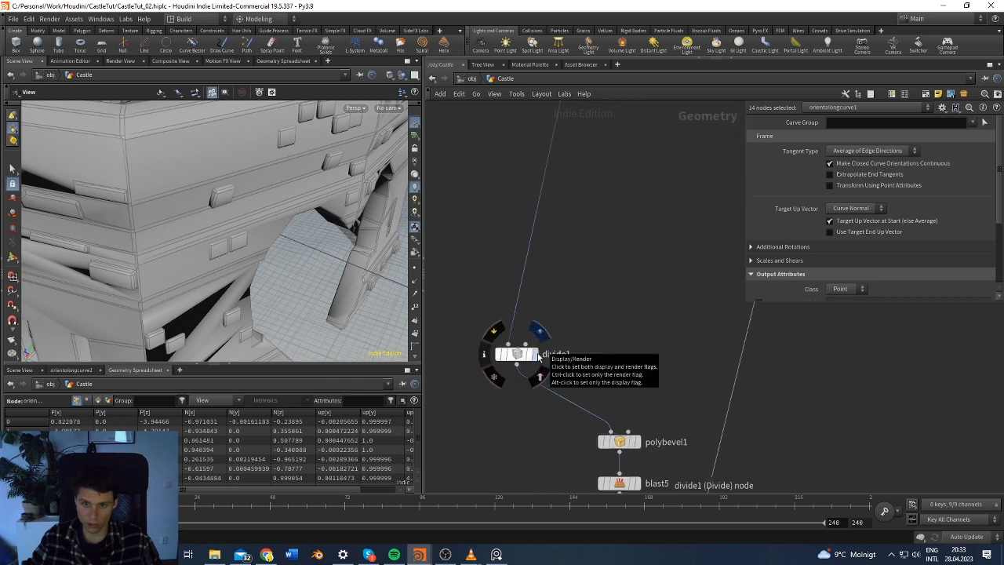
scroll(559, 243, "down", 7)
middle_click_drag(559, 237, 538, 301)
middle_click_drag(559, 196, 559, 234)
scroll(569, 172, "up", 2)
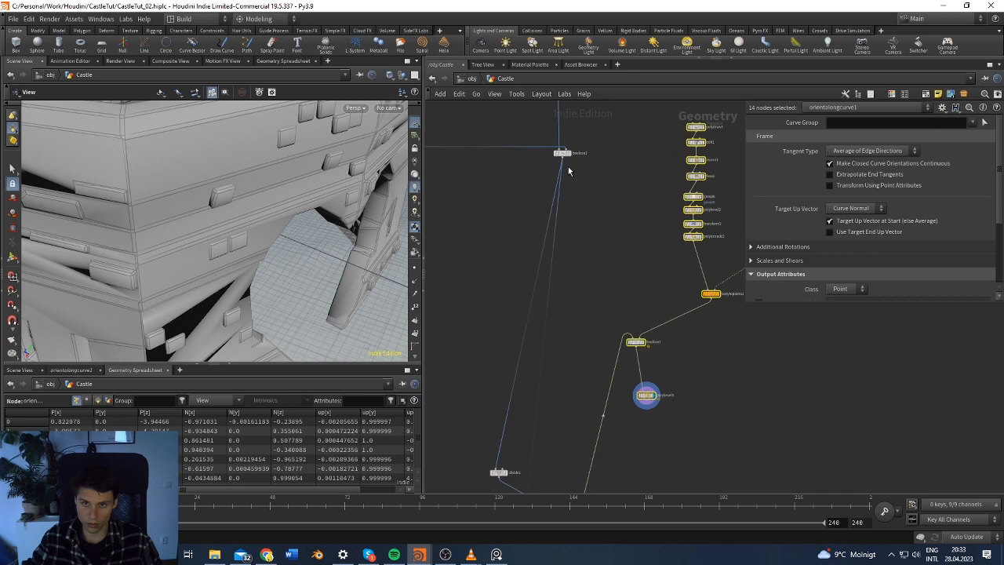
left_click_drag(564, 162, 635, 340)
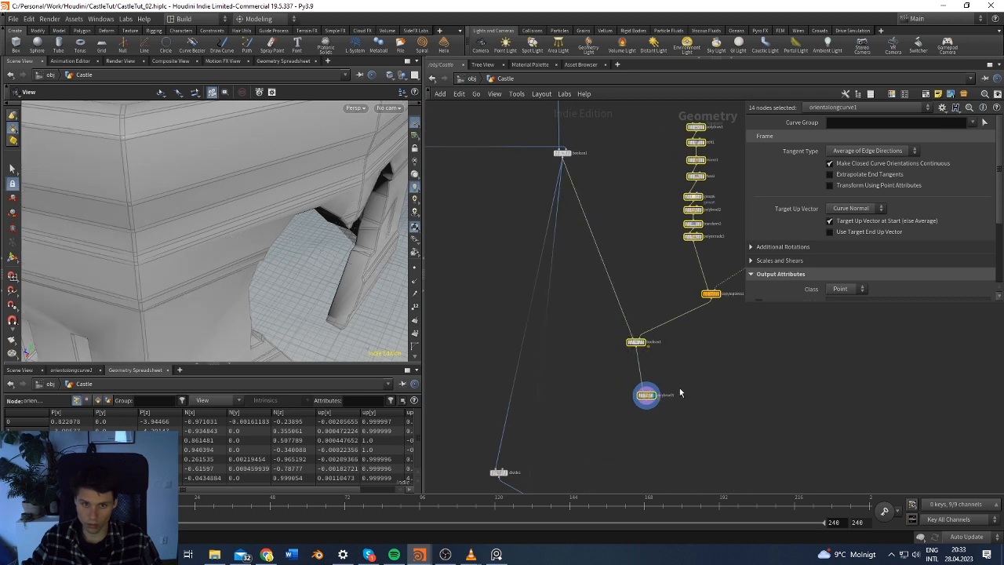
left_click_drag(345, 314, 372, 317)
Wire the output of polybevel3 into divide1 so the brick branch starts from the bevelled walls
middle_click_drag(678, 440, 650, 313)
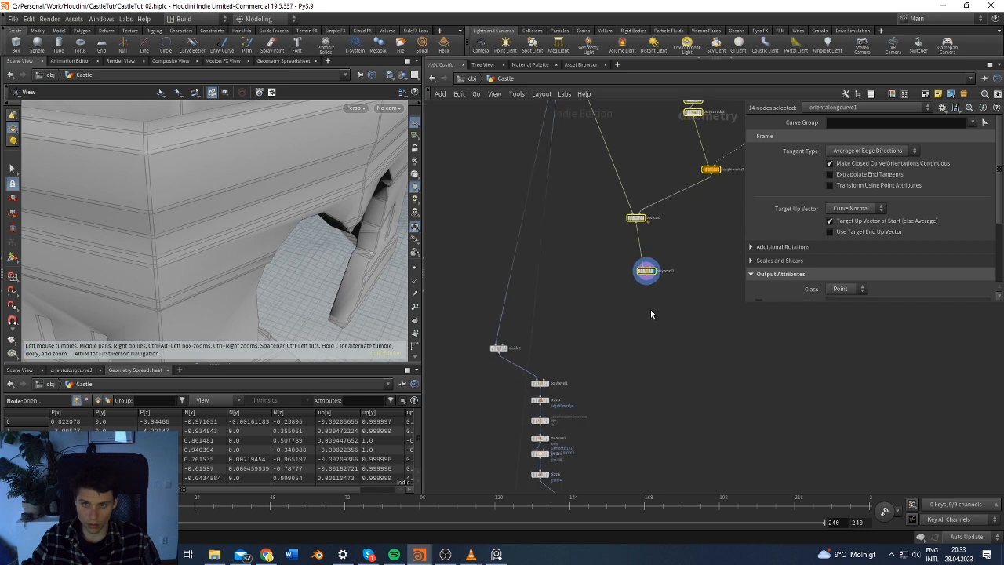
left_click_drag(650, 277, 607, 340)
left_click(586, 346)
left_click_drag(644, 275, 481, 354)
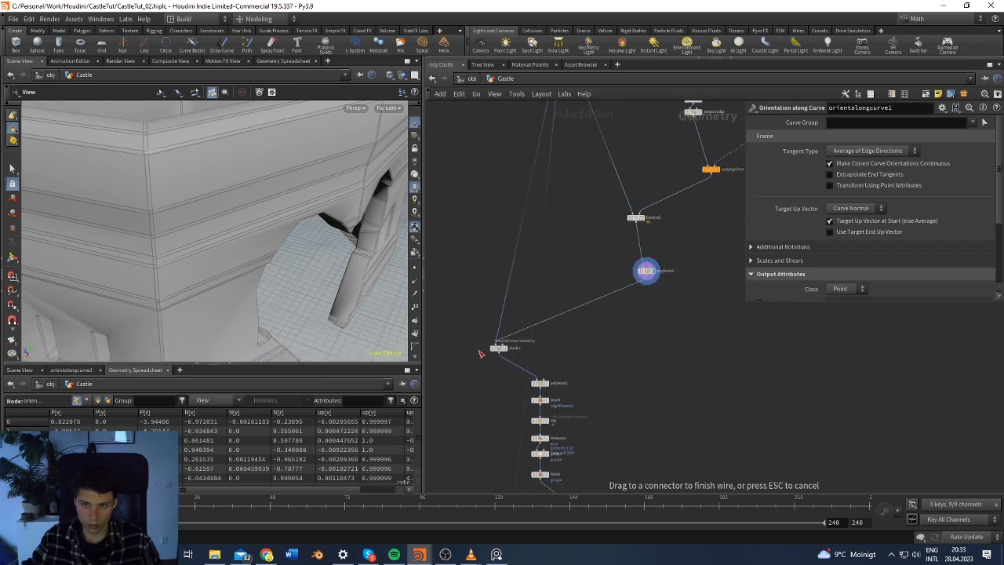
scroll(627, 376, "down", 3)
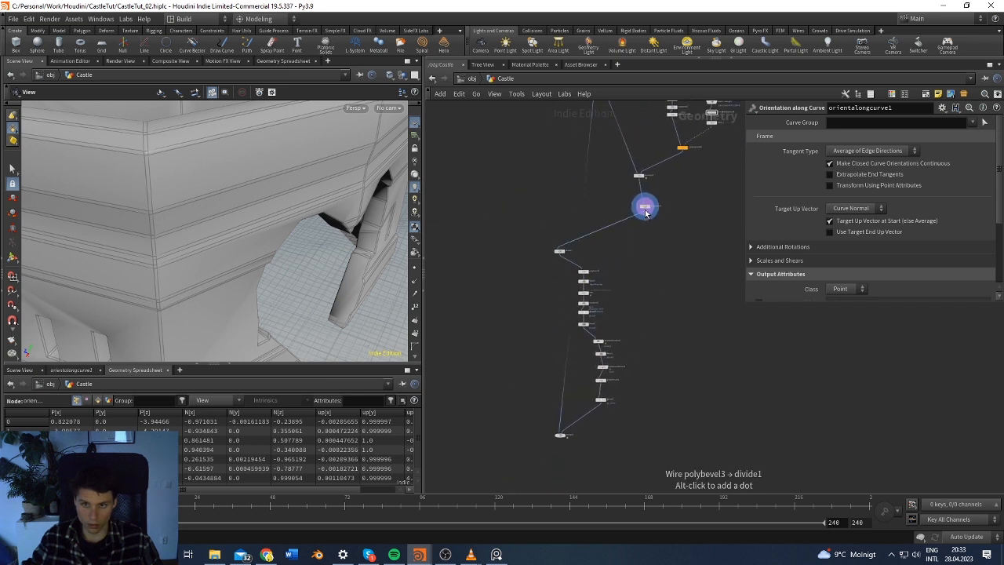
Wire polybevel3 into merge2 and remove the old wall boolean from the merge inputs
scroll(644, 210, "up", 3)
left_click_drag(645, 213, 604, 545)
middle_click_drag(610, 413, 635, 224)
middle_click_drag(509, 492, 517, 464)
left_click(506, 463)
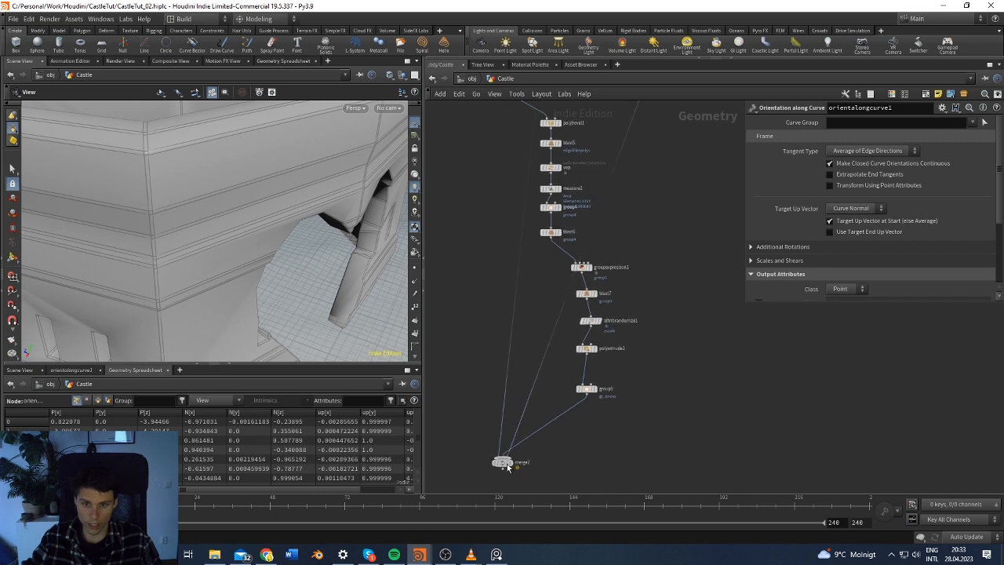
left_click(989, 130)
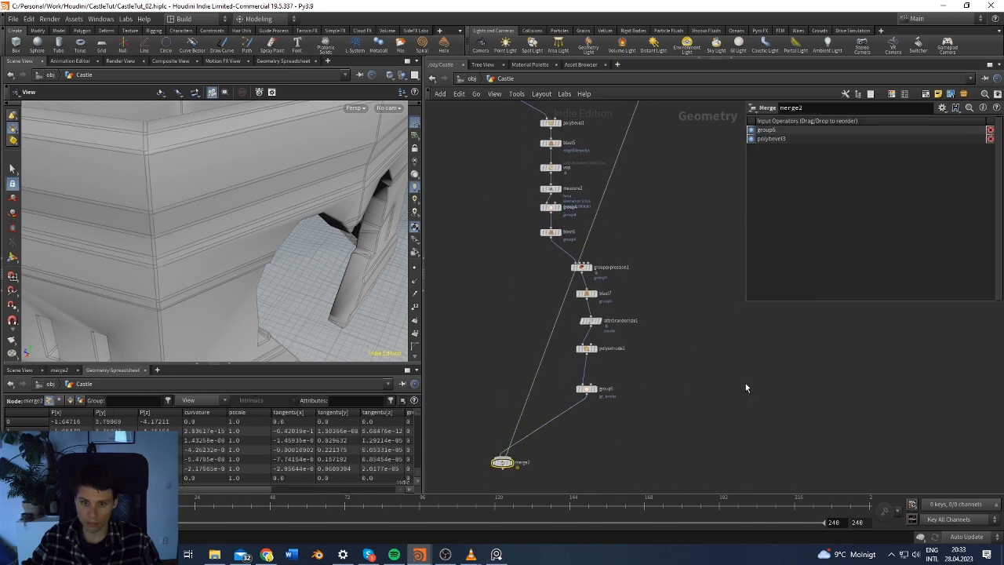
Move polybevel3 up close beneath boolean2
scroll(610, 438, "down", 2)
middle_click_drag(674, 192, 662, 275)
scroll(679, 224, "down", 6)
scroll(679, 247, "up", 3)
left_click(606, 268)
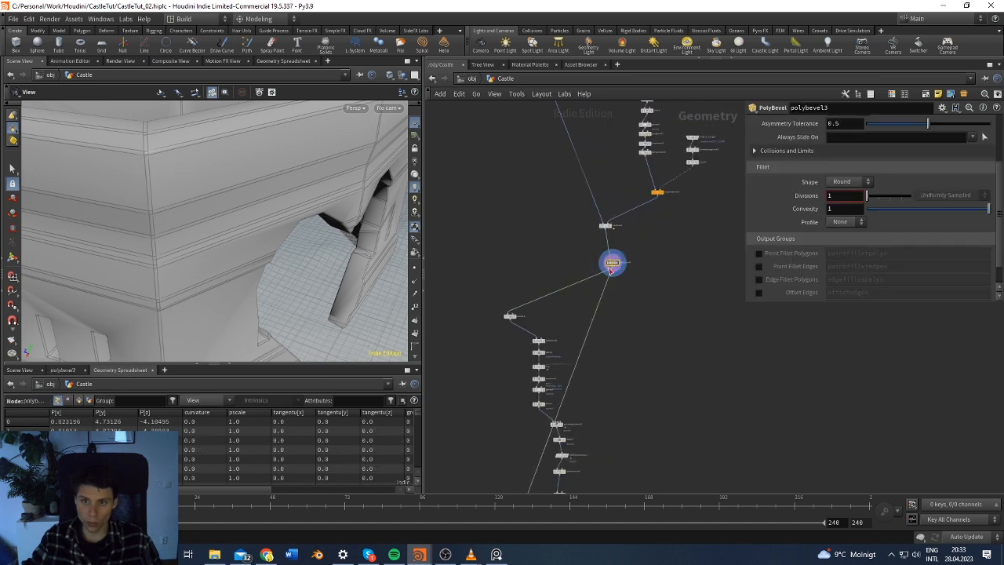
left_click_drag(615, 261, 610, 249)
middle_click_drag(683, 138, 662, 239)
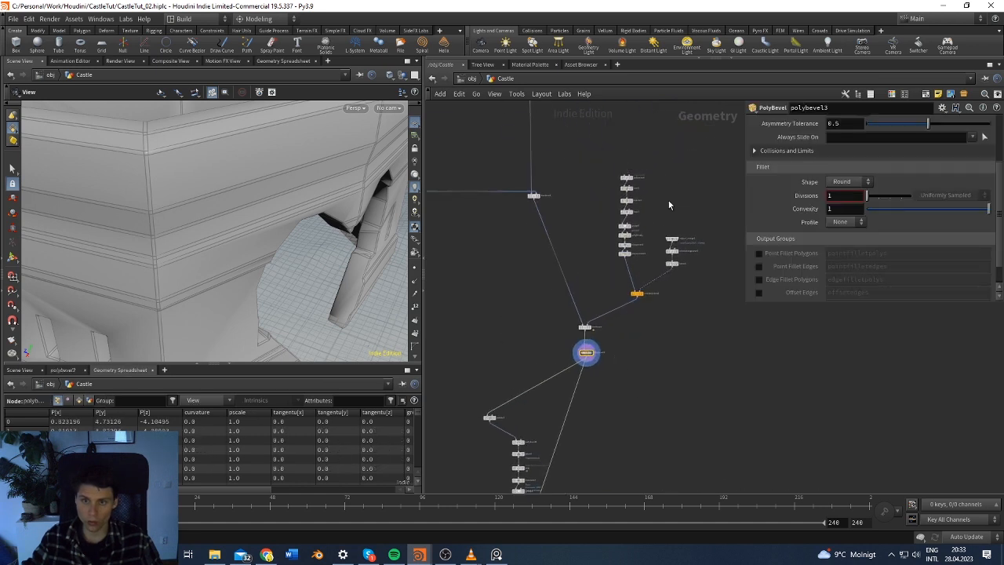
Line up the boolean2 and polybevel3 nodes under the wall branch, with the brick branch beside them
left_click_drag(618, 300, 575, 391)
left_click_drag(588, 330, 523, 371)
middle_click_drag(604, 380, 596, 207)
left_click(609, 235)
left_click_drag(611, 230, 456, 484)
middle_click_drag(535, 369, 535, 352)
Place merge2 below polybevel3, list polybevel3 ahead of group5 in its inputs, and display the merge
left_click_drag(485, 449, 509, 455)
left_click(554, 457)
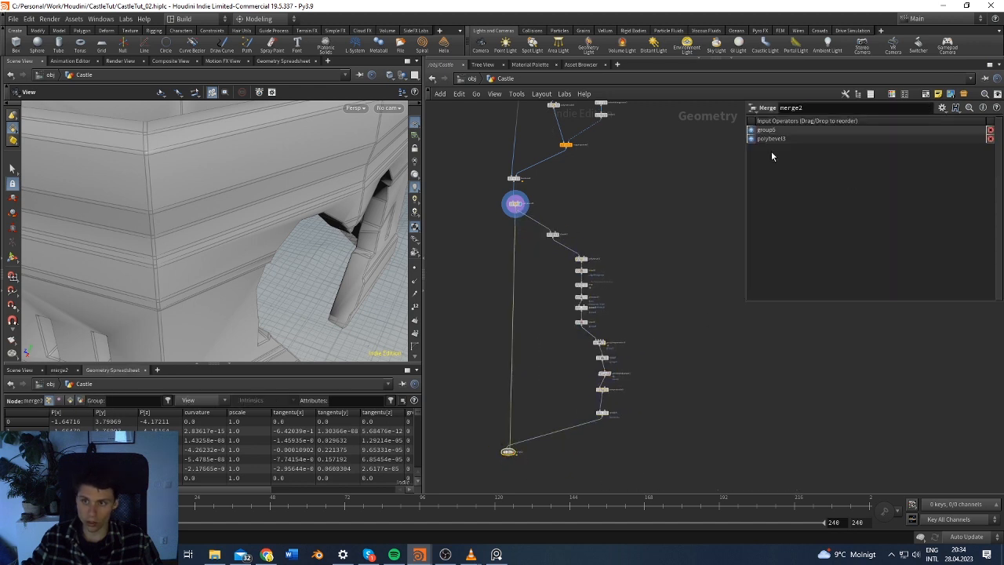
left_click_drag(775, 145, 772, 138)
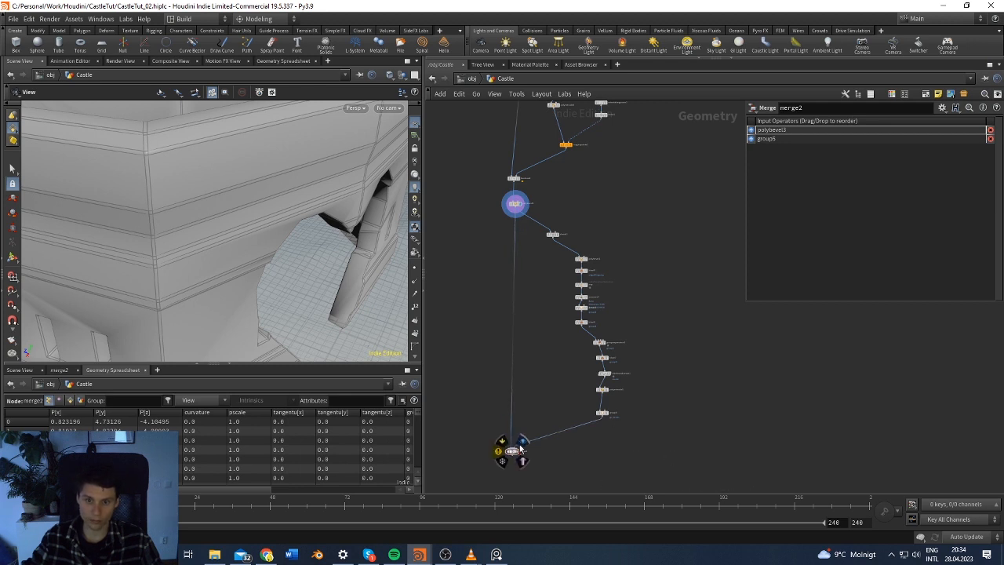
left_click(521, 450)
Take polybevel3 out of the chain below boolean2, reconnect it after merge2, and display it
scroll(543, 197, "up", 5)
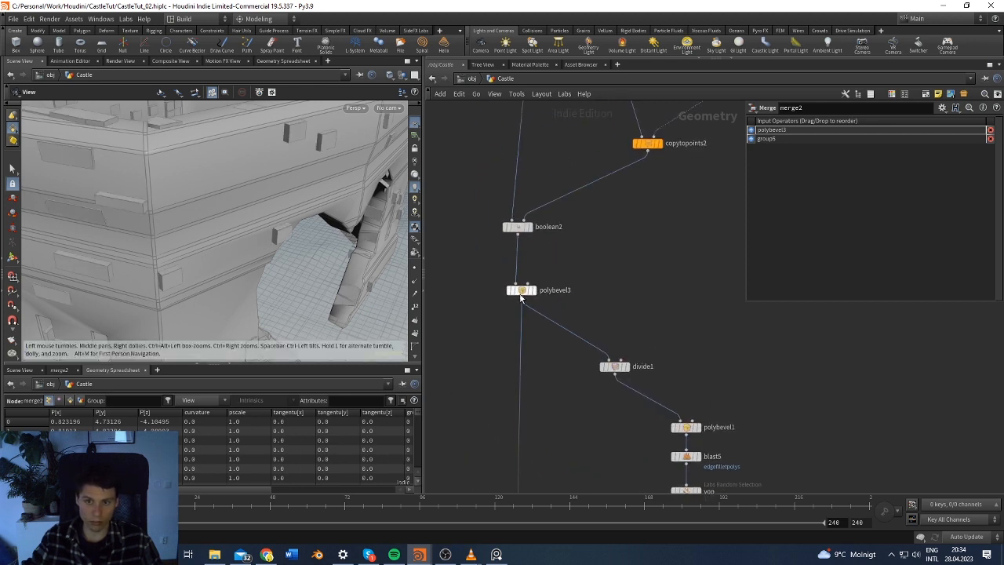
left_click_drag(524, 293, 713, 274)
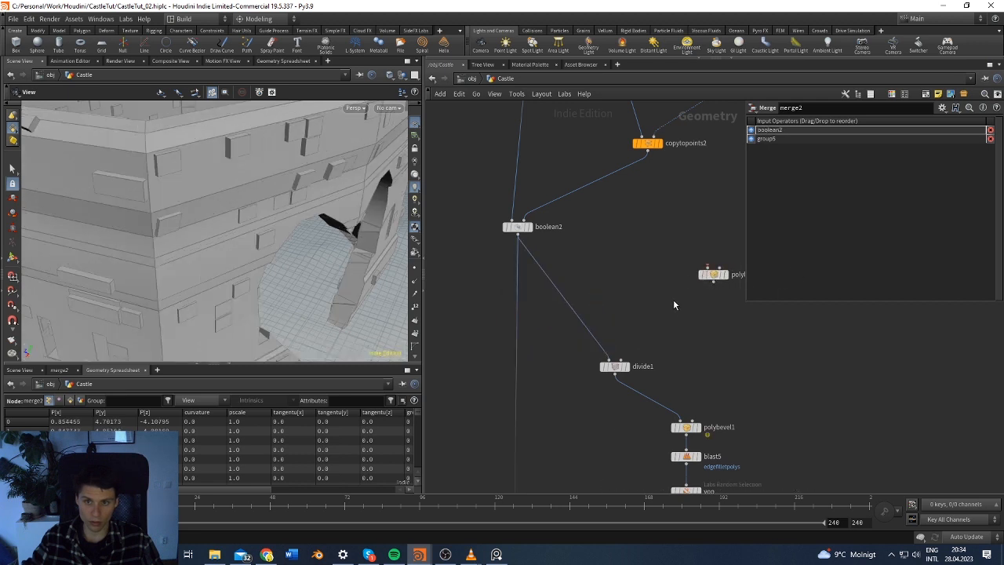
scroll(641, 200, "down", 3)
scroll(643, 199, "down", 2)
mouse_move(660, 163)
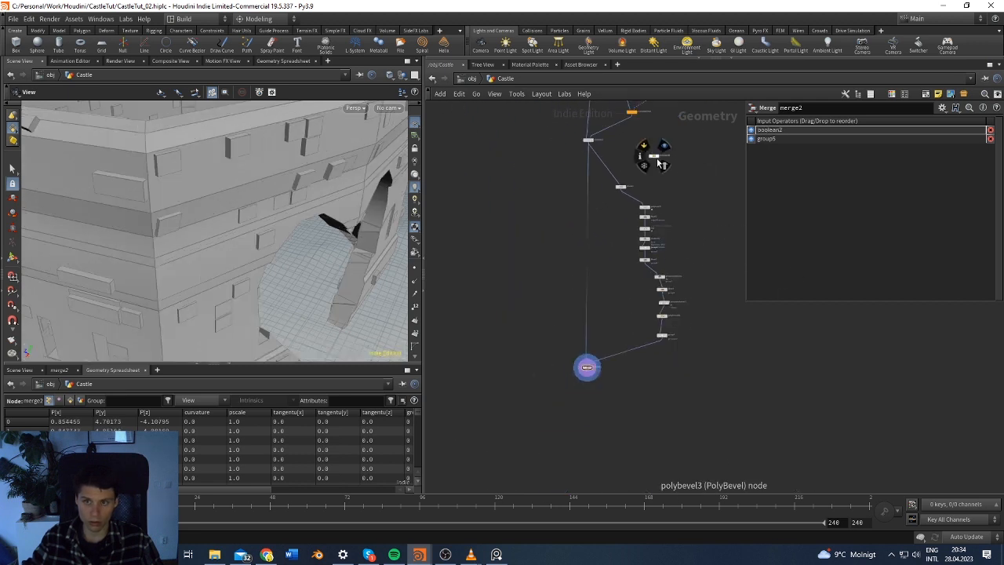
left_click_drag(653, 158, 589, 423)
scroll(588, 389, "up", 4)
left_click(594, 425)
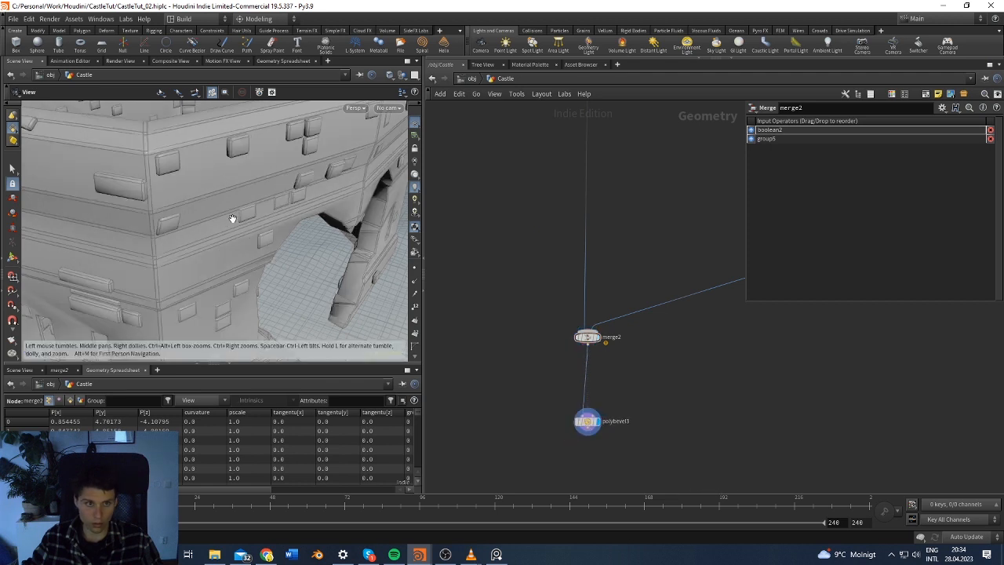
Examine the bevelled bricks, walls and broken archway of the castle from several angles
middle_click_drag(216, 179, 232, 206)
scroll(267, 224, "down", 8)
left_click_drag(275, 246, 187, 243)
middle_click_drag(265, 237, 220, 205)
left_click_drag(220, 204, 280, 233)
scroll(258, 231, "up", 6)
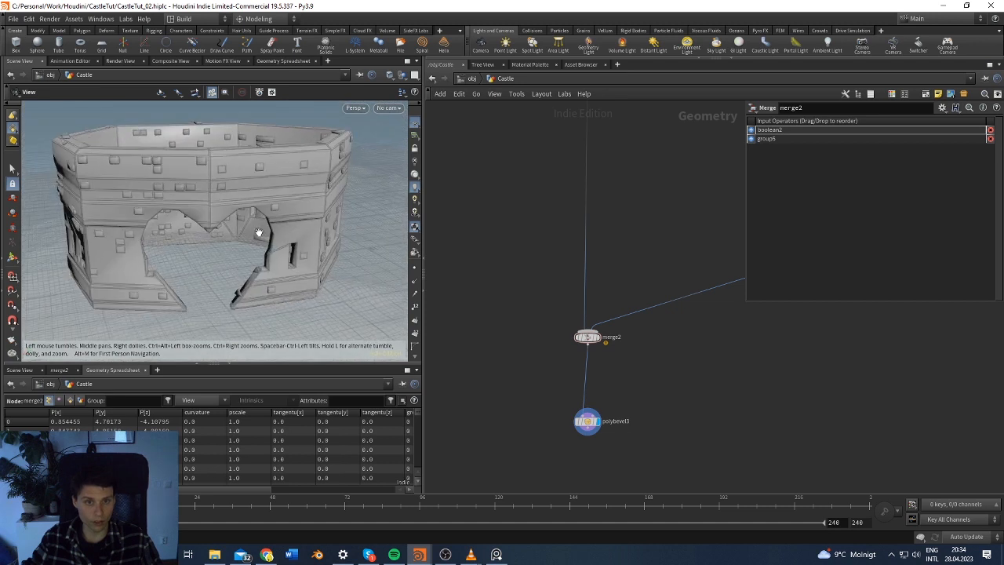
middle_click_drag(258, 231, 290, 283)
scroll(318, 249, "up", 3)
mouse_move(290, 283)
left_mouse_down()
mouse_move(319, 247)
mouse_move(287, 253)
mouse_move(278, 269)
left_mouse_up()
scroll(318, 248, "down", 4)
Try the Group Type options of polybevel3, including Edges, and set it to Primitives
left_click(587, 421)
scroll(825, 207, "down", 2)
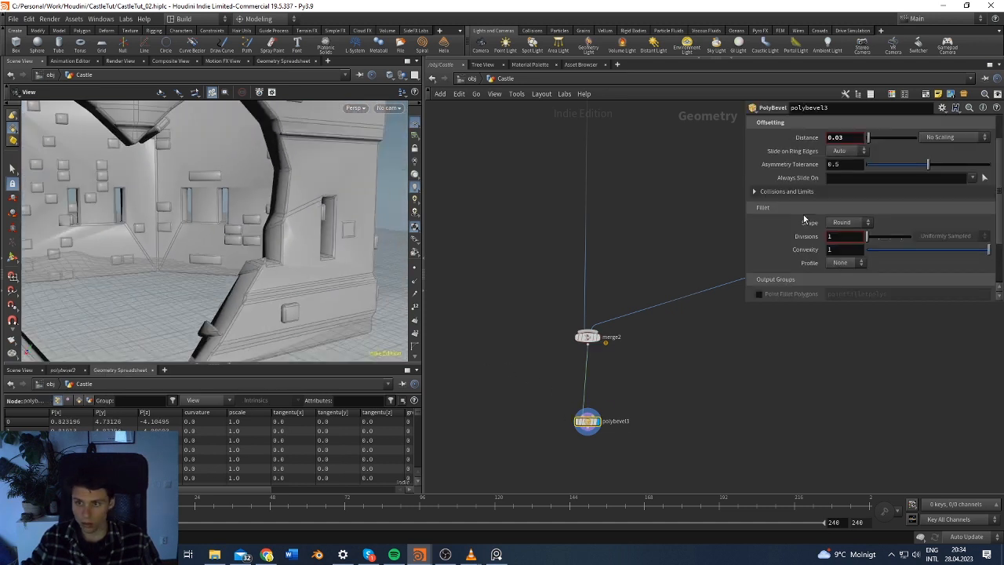
scroll(824, 207, "up", 2)
left_click(849, 194)
left_click(848, 193)
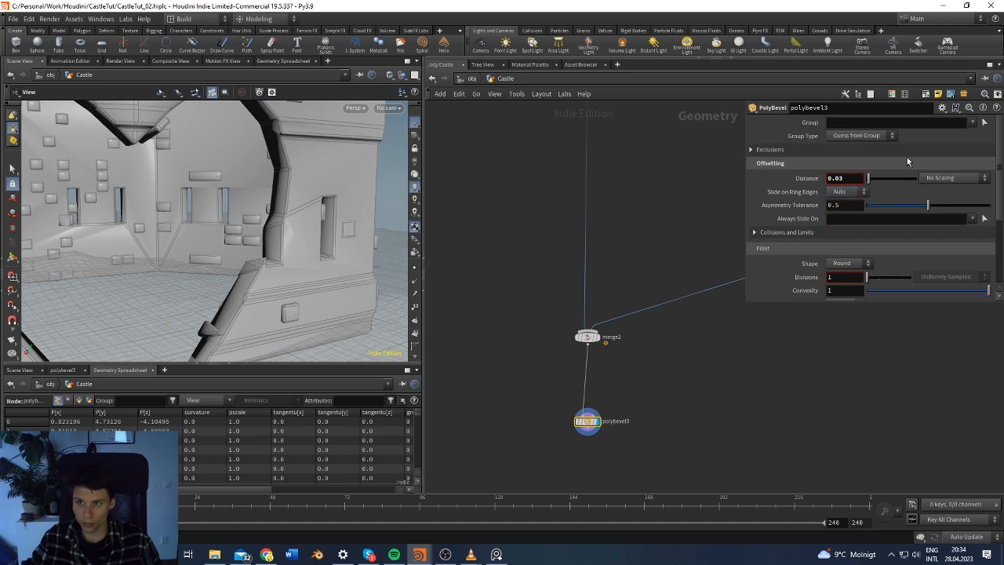
left_click(859, 136)
left_click(852, 167)
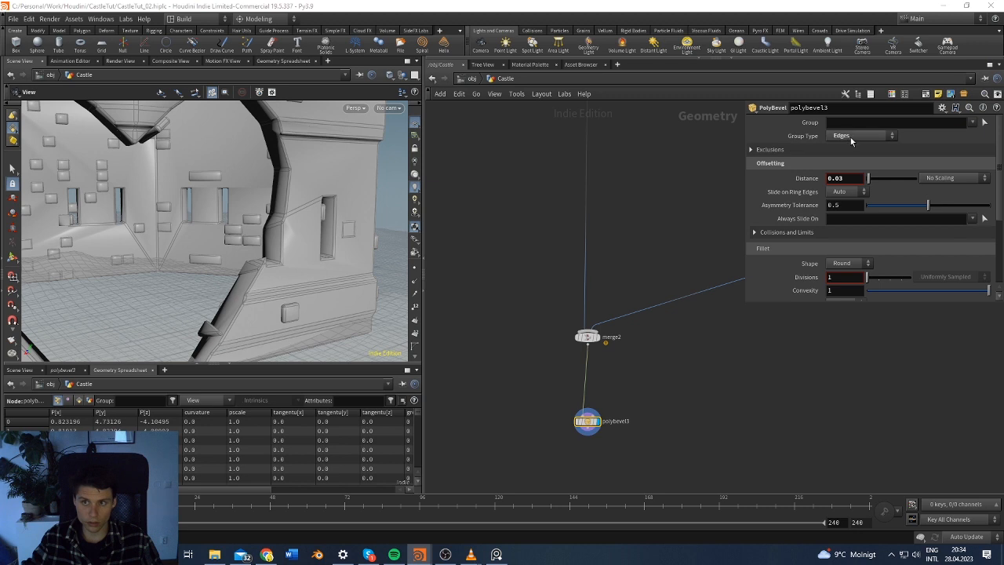
left_click(850, 140)
left_click(851, 156)
left_click(850, 139)
left_click(850, 142)
left_click(849, 140)
left_click(848, 149)
scroll(313, 170, "down", 8)
left_click_drag(314, 170, 267, 231)
Move polybevel3 closer below merge2, attach a Normal node to its output, and display the new node
middle_click_drag(546, 364, 539, 313)
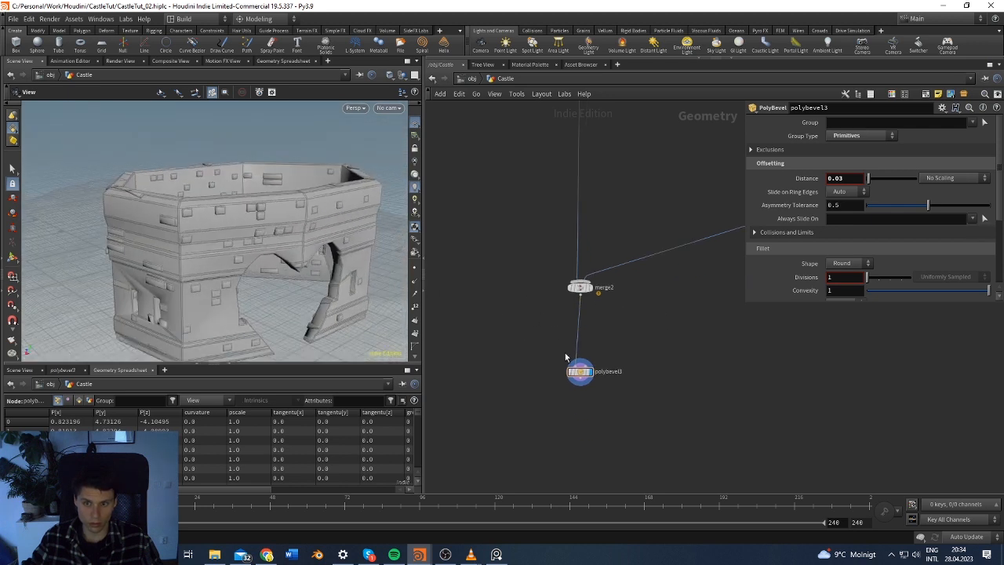
scroll(576, 381, "up", 1)
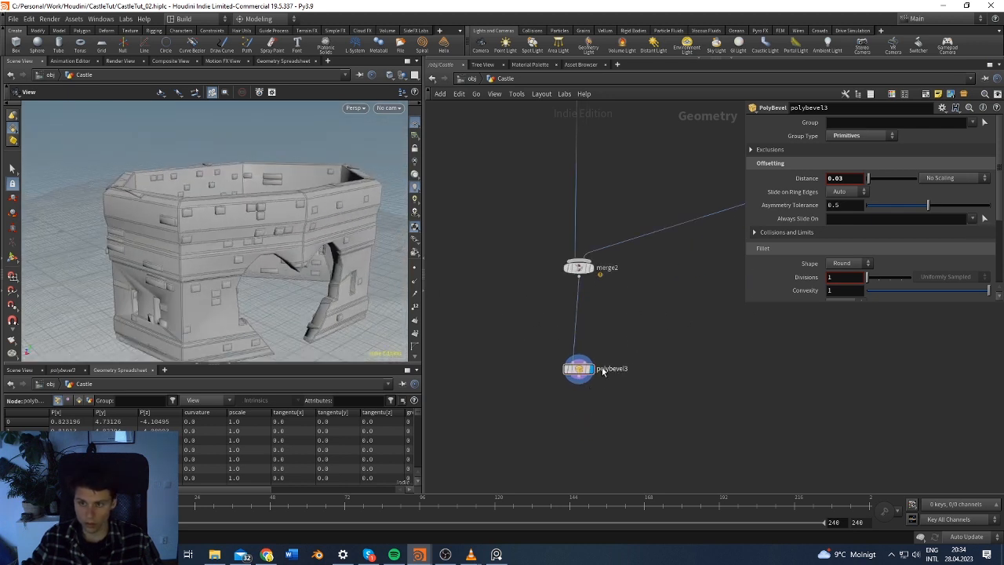
left_click_drag(578, 369, 585, 335)
left_click(586, 345)
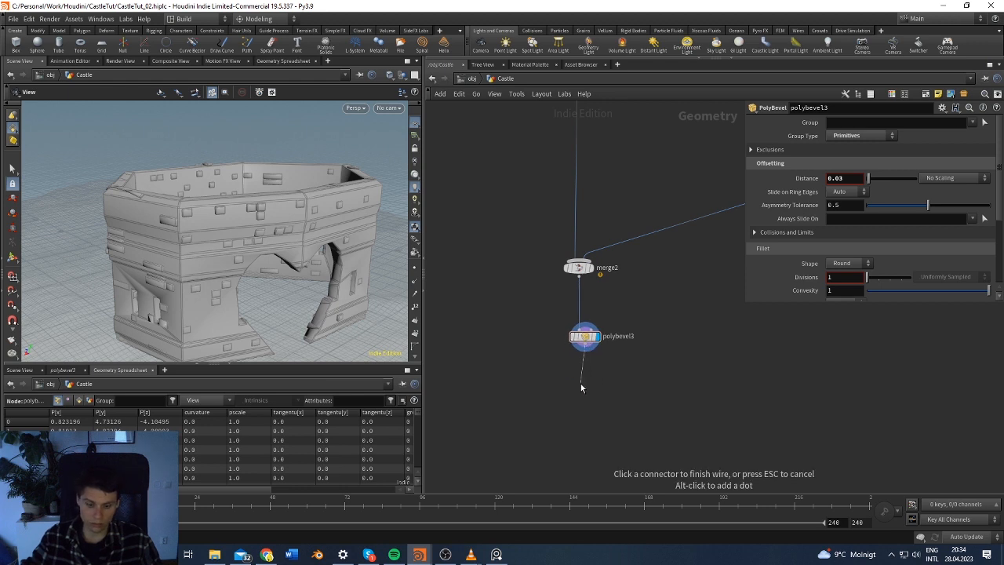
key("Tab")
type("nor")
key("Return")
key("Return")
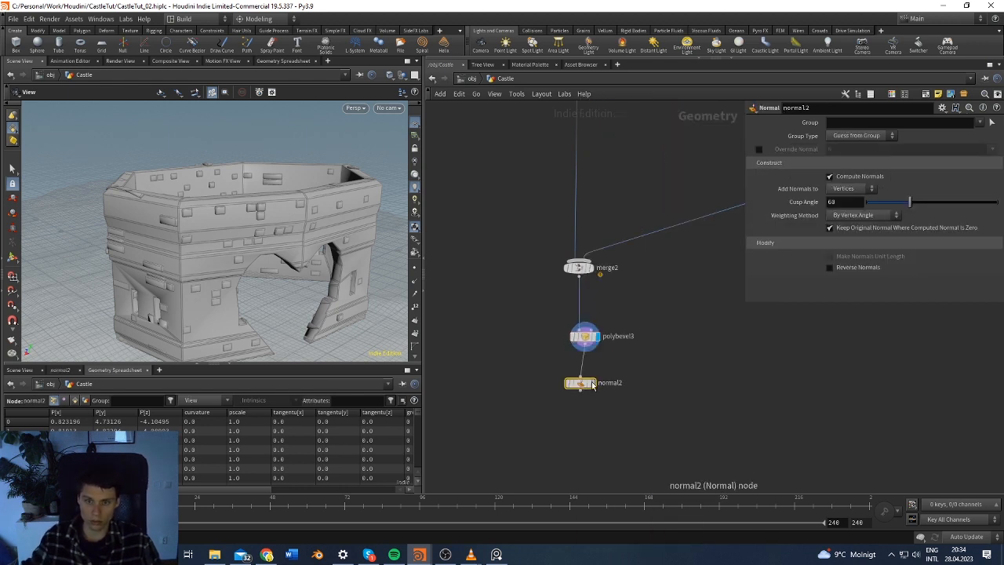
left_click(592, 385)
Inspect the castle's shading up close and set the Normal node's Cusp Angle to 0
scroll(235, 222, "up", 5)
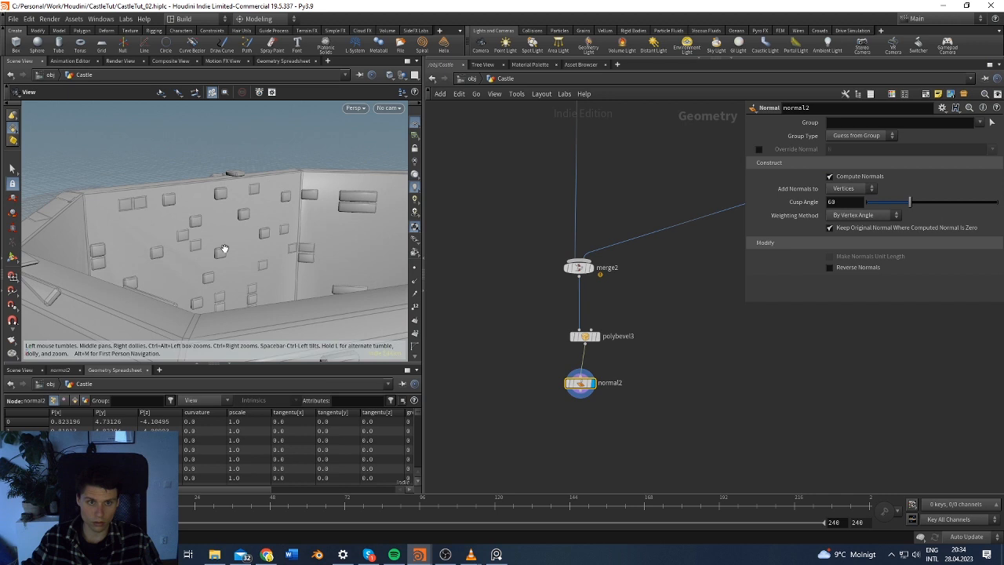
scroll(235, 223, "down", 5)
mouse_move(262, 231)
left_mouse_down()
mouse_move(313, 235)
mouse_move(259, 212)
mouse_move(258, 196)
mouse_move(270, 192)
left_mouse_up()
left_click(390, 75)
left_click(420, 194)
scroll(259, 207, "down", 3)
left_click_drag(904, 203, 853, 203)
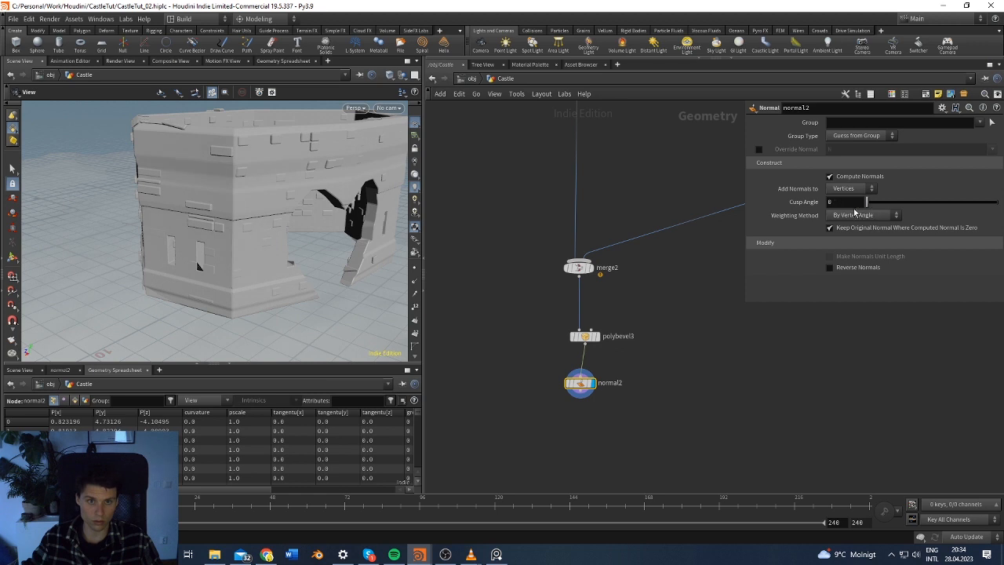
Compare the castle's walls and bricks with and without polybevel3 by toggling the node's bypass several times
scroll(324, 152, "up", 3)
mouse_move(325, 152)
left_mouse_down()
mouse_move(275, 165)
mouse_move(372, 250)
mouse_move(268, 147)
mouse_move(338, 162)
mouse_move(338, 146)
left_mouse_up()
scroll(286, 197, "down", 4)
left_click_drag(287, 197, 234, 191)
left_click_drag(316, 179, 206, 186)
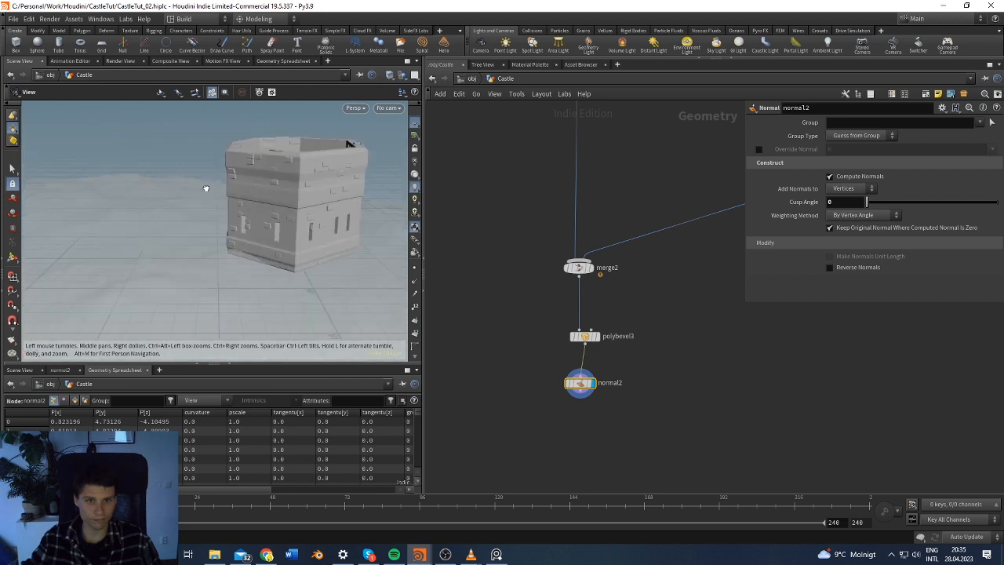
scroll(212, 189, "up", 3)
left_click(572, 321)
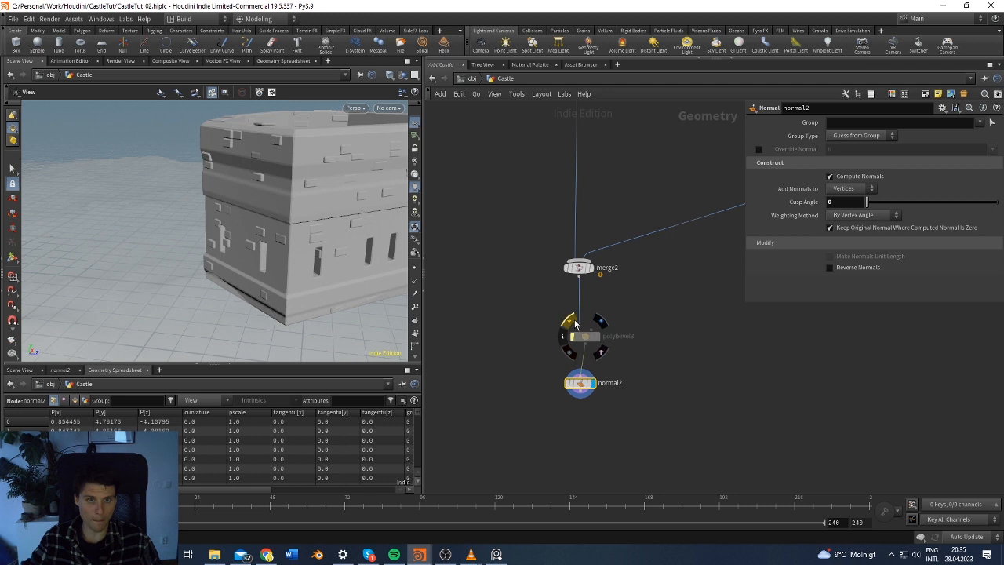
left_click(572, 322)
left_click(572, 322)
left_click(571, 321)
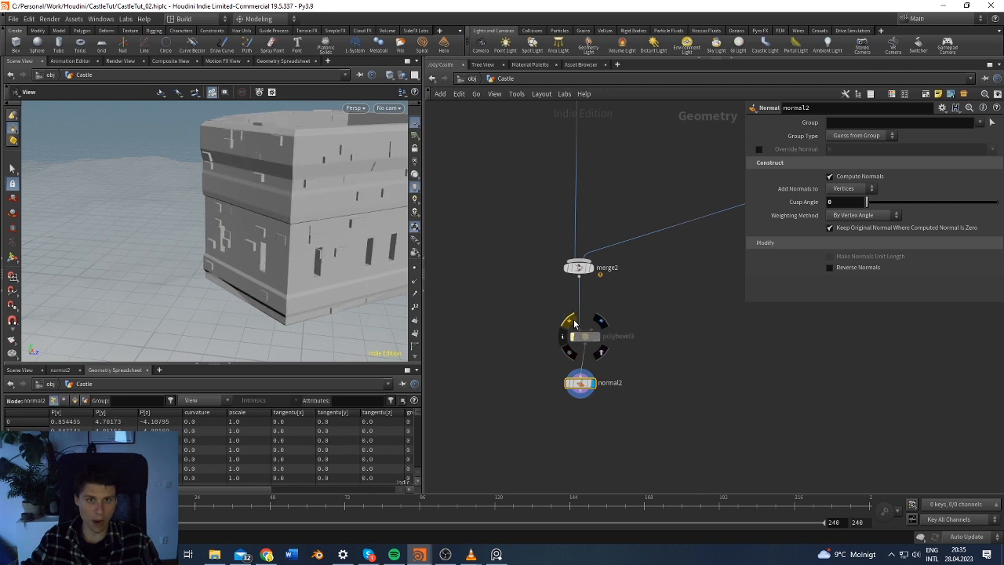
left_click(573, 323)
Examine the bricks and broken archway, and return to the object level to view the castle together with the Ground terrain
scroll(352, 196, "up", 4)
mouse_move(352, 195)
left_mouse_down()
mouse_move(264, 235)
mouse_move(354, 207)
left_mouse_up()
scroll(296, 217, "down", 4)
left_click_drag(222, 224, 271, 161)
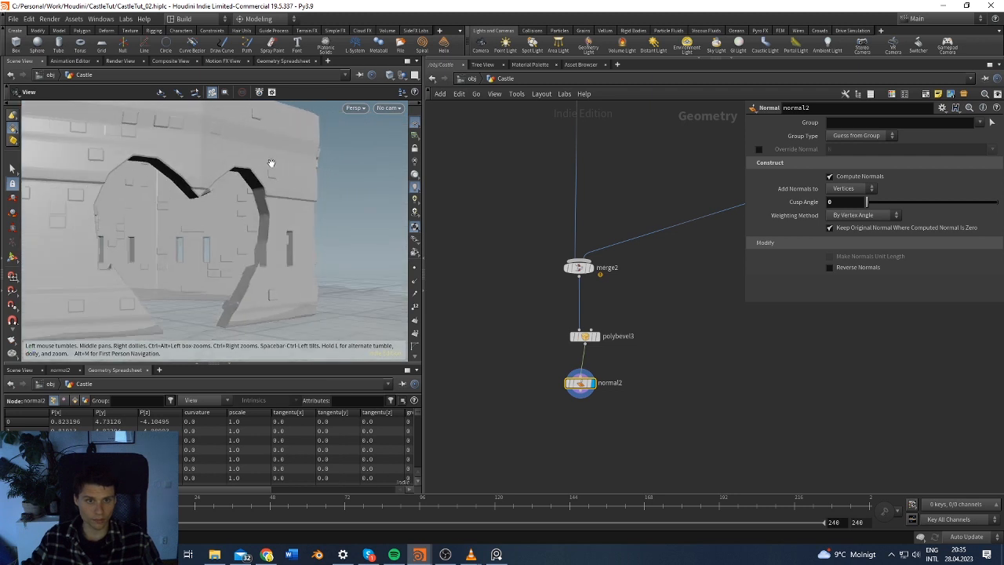
scroll(235, 201, "down", 5)
left_click_drag(235, 200, 270, 216)
scroll(236, 223, "up", 5)
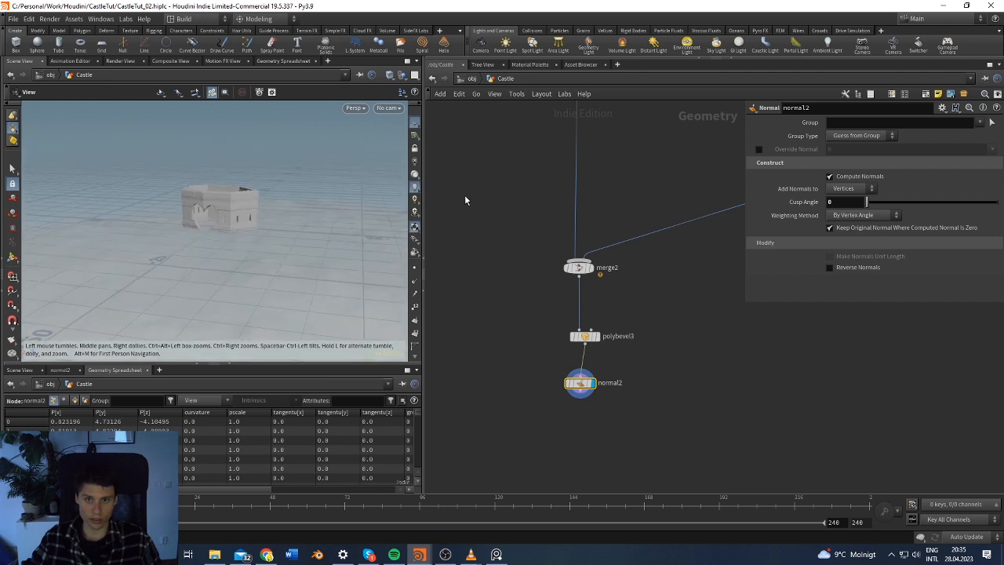
left_click(470, 80)
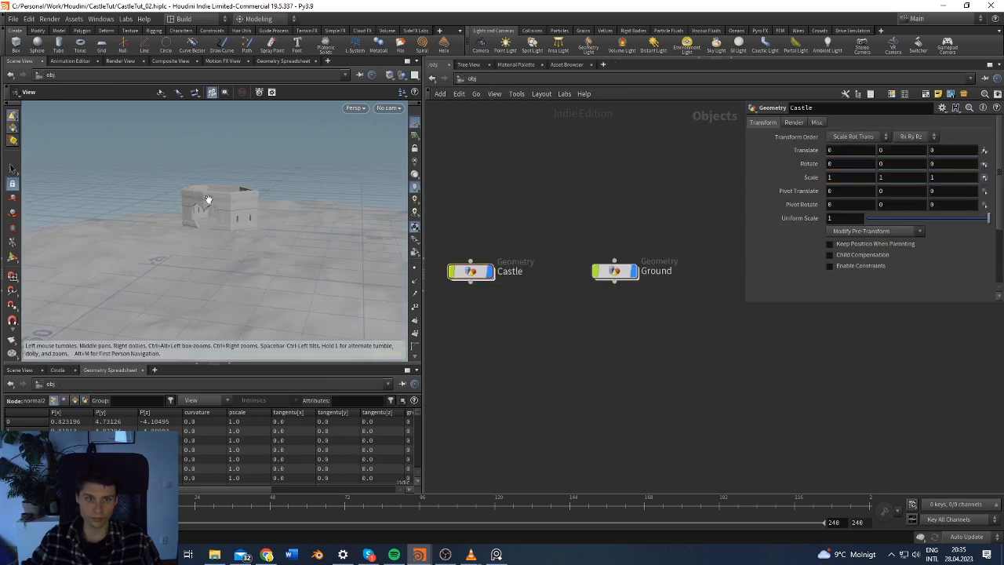
scroll(219, 211, "up", 4)
mouse_move(246, 219)
left_mouse_down()
mouse_move(294, 228)
mouse_move(260, 215)
mouse_move(268, 231)
mouse_move(243, 231)
mouse_move(275, 248)
mouse_move(293, 230)
mouse_move(220, 216)
mouse_move(249, 222)
mouse_move(162, 224)
mouse_move(243, 206)
mouse_move(222, 203)
mouse_move(230, 209)
left_mouse_up()
scroll(255, 217, "up", 5)
scroll(254, 220, "down", 5)
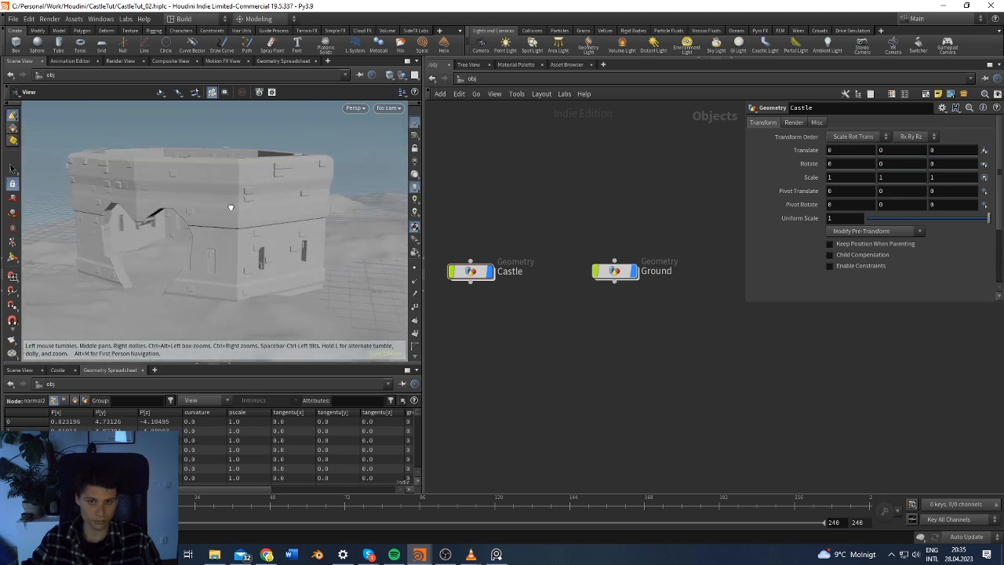
left_click(471, 273)
left_click(563, 340)
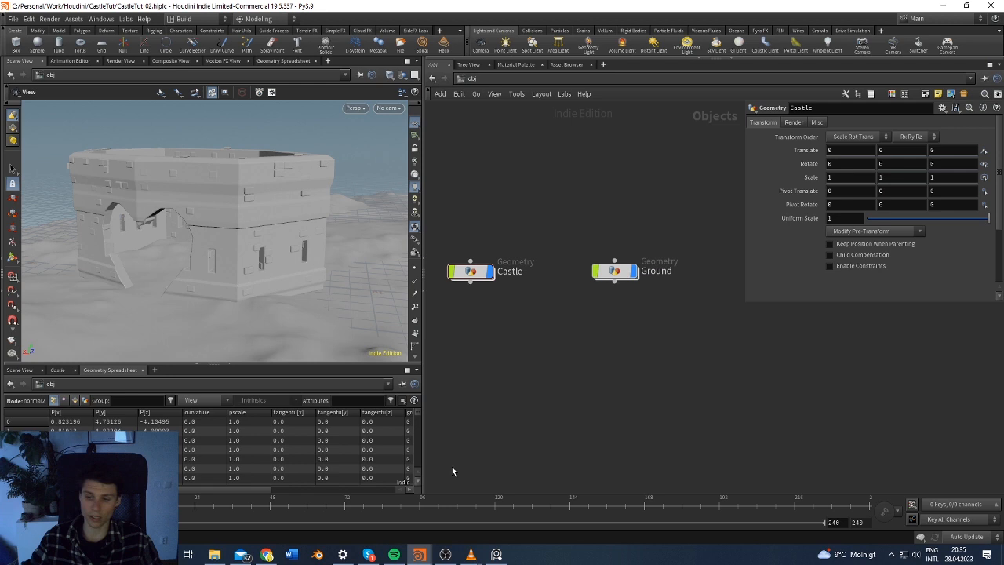
left_click(395, 554)
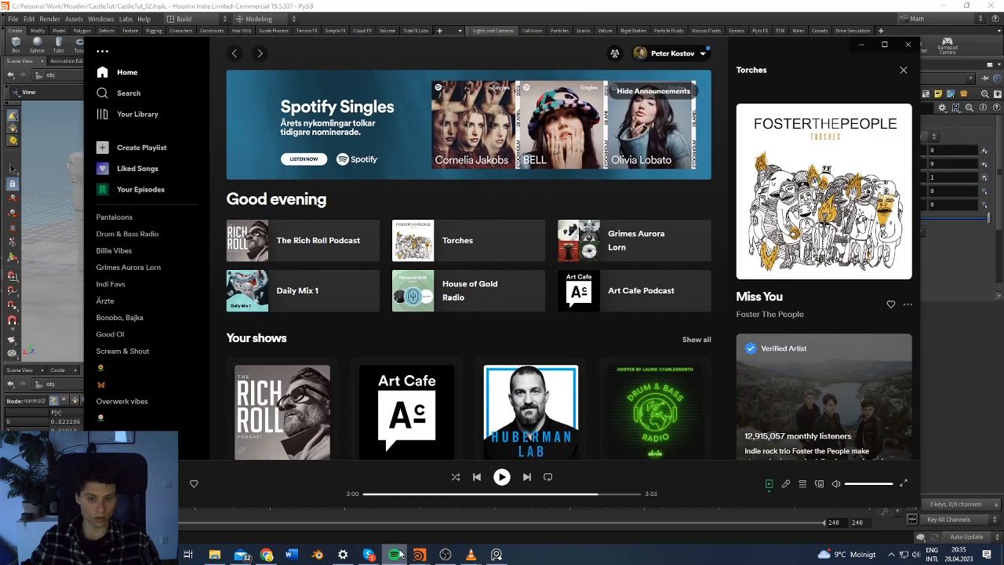
left_click(395, 555)
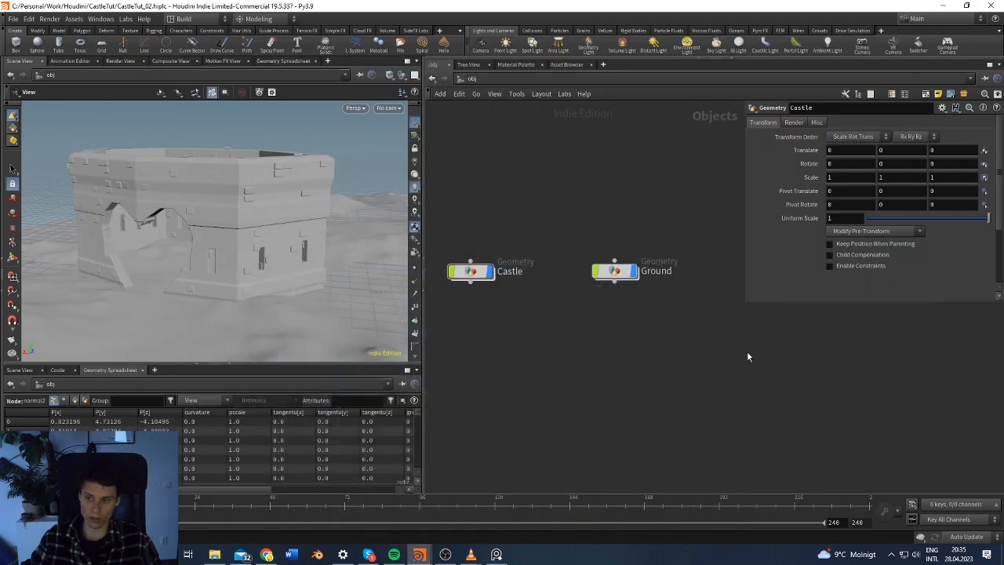
mouse_move(396, 555)
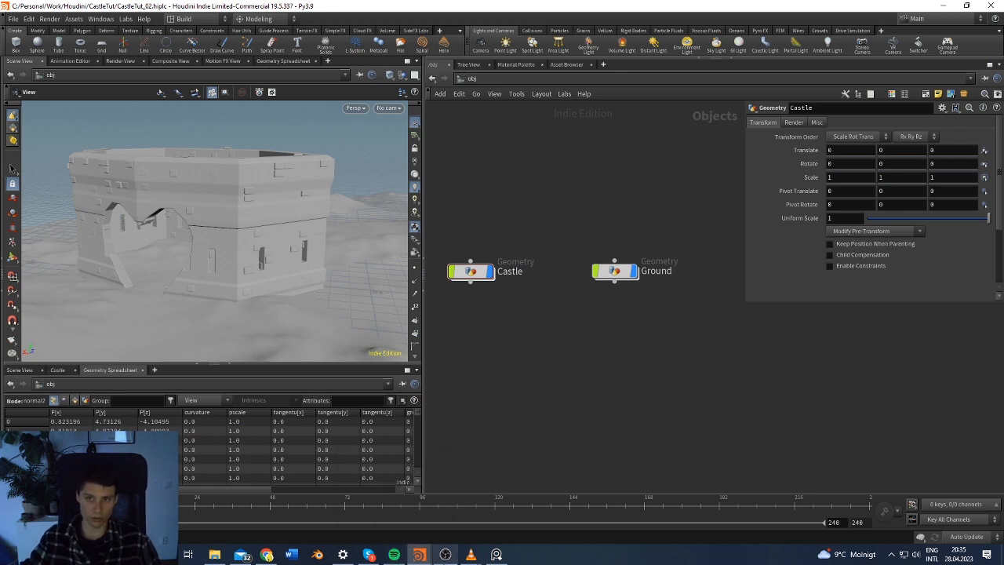
left_click(393, 555)
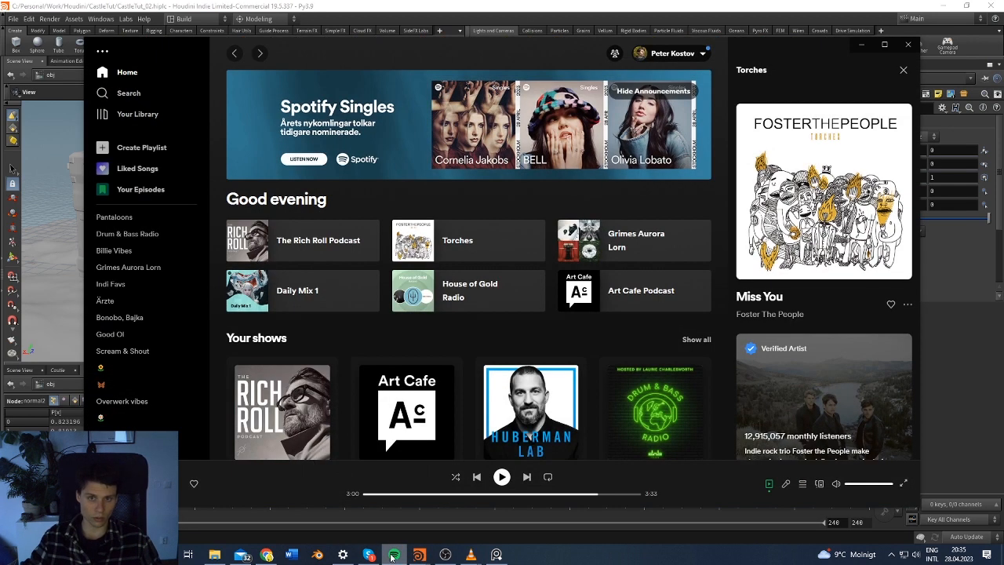
left_click(861, 45)
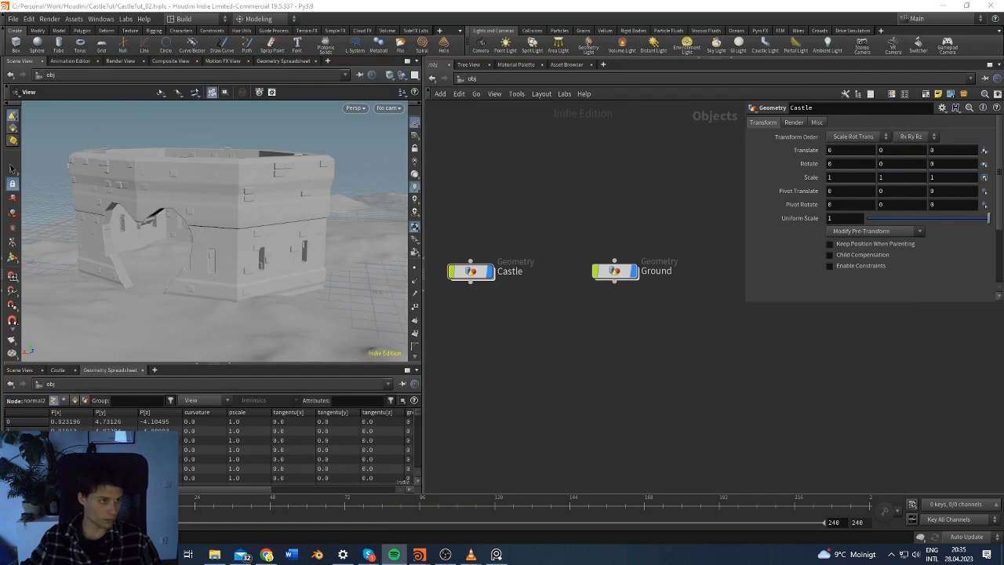